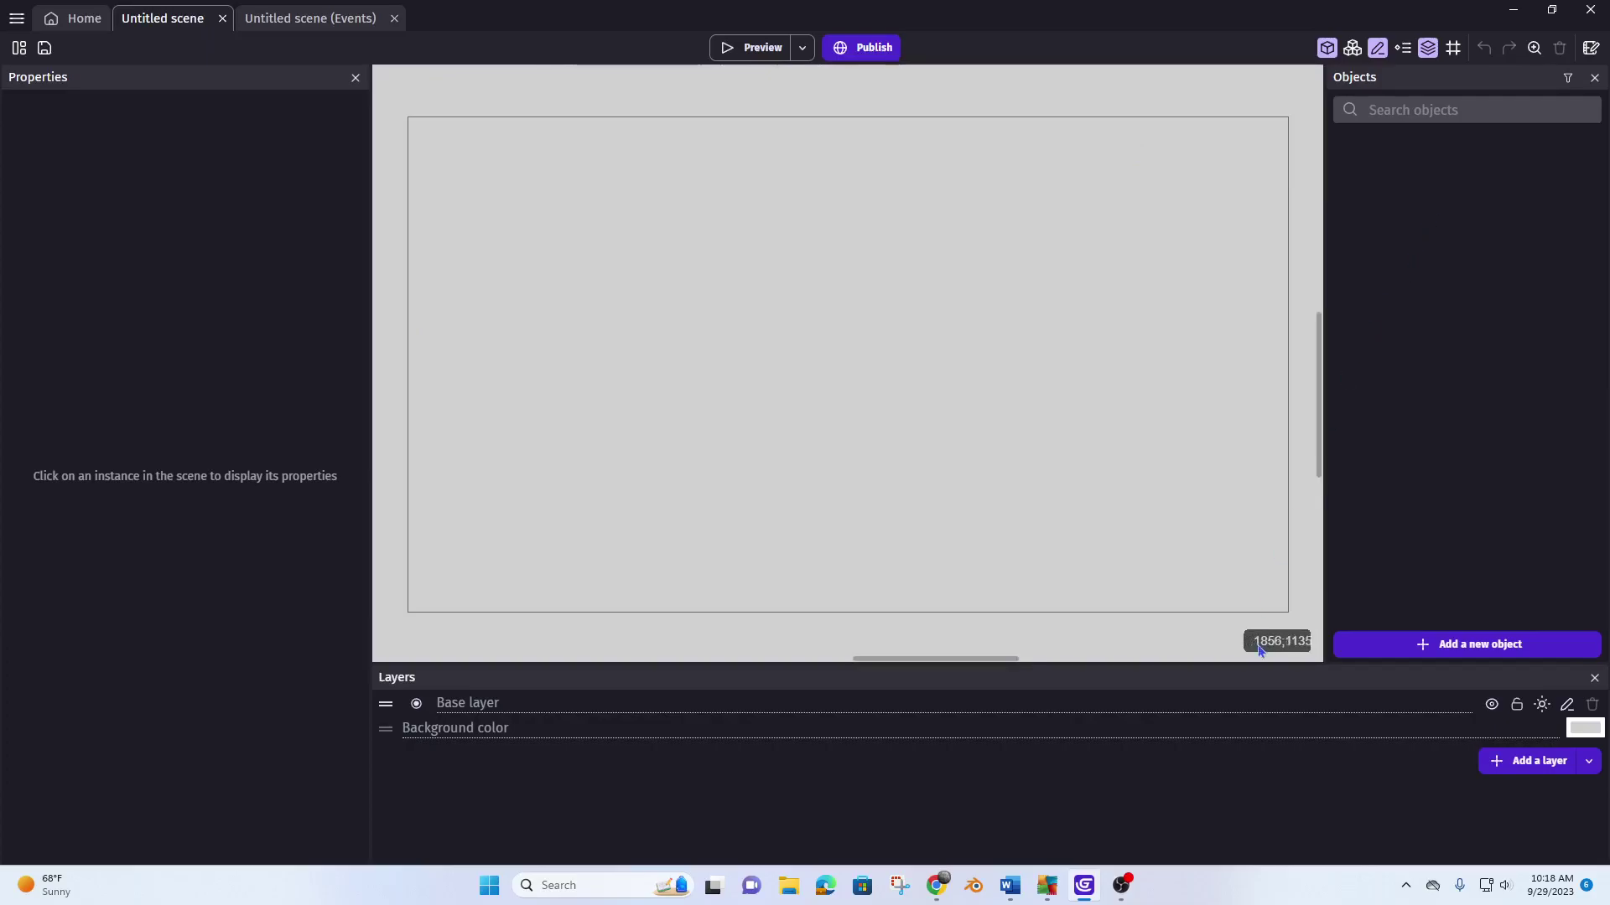
- Create a new sprite object named Hero and add its first animation
{"action": "left_click", "coordinate": [1481, 647]}
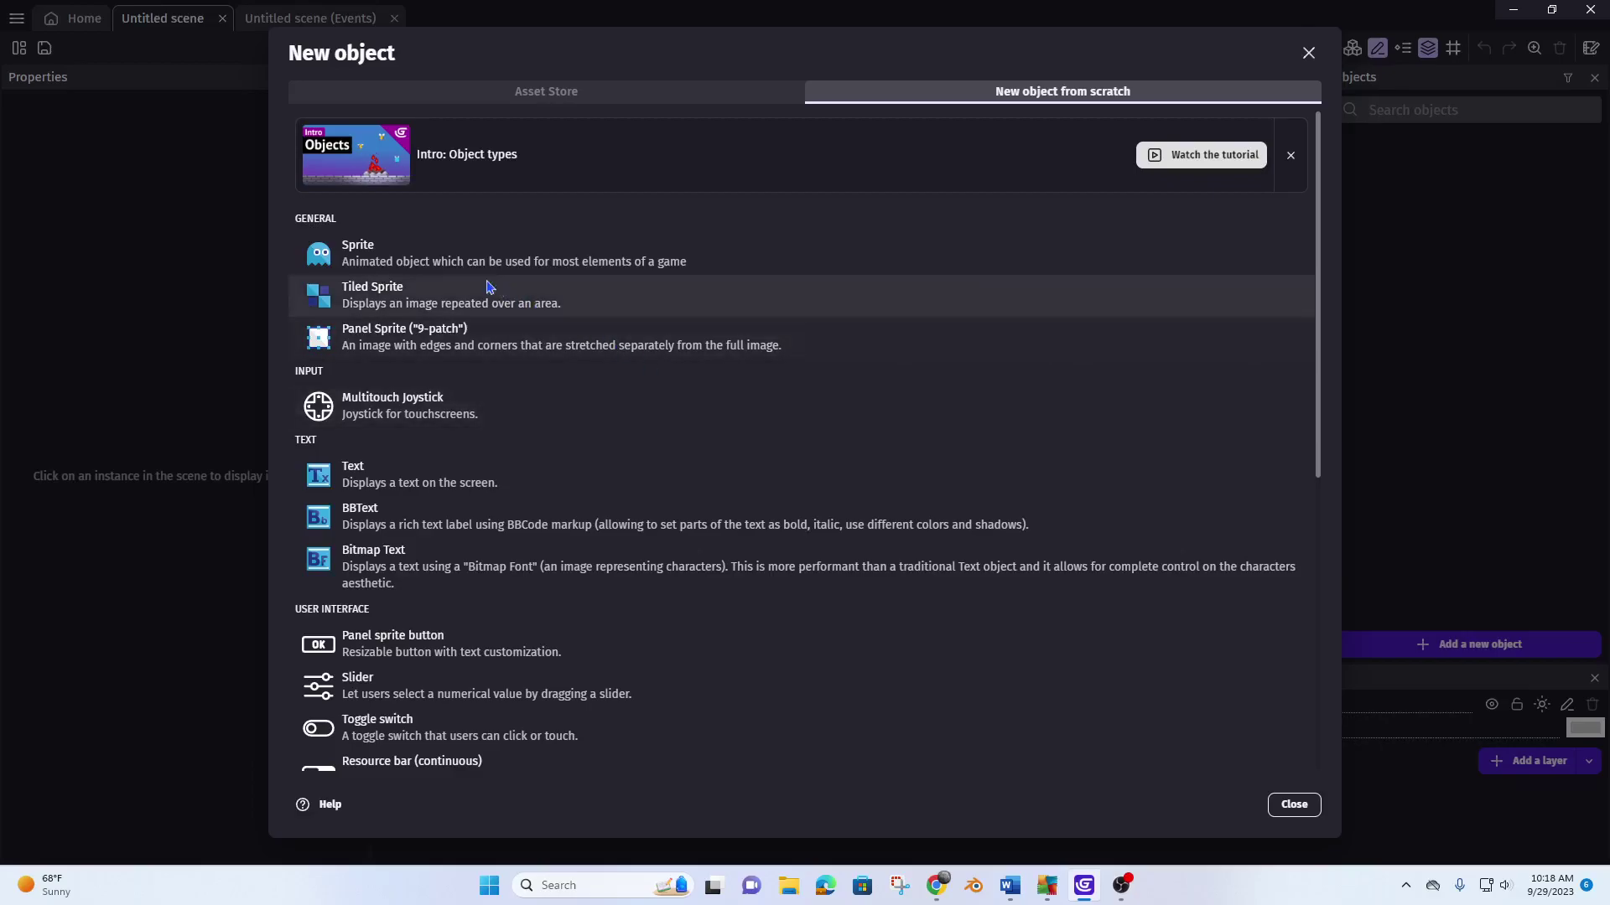
{"action": "left_click", "coordinate": [333, 254]}
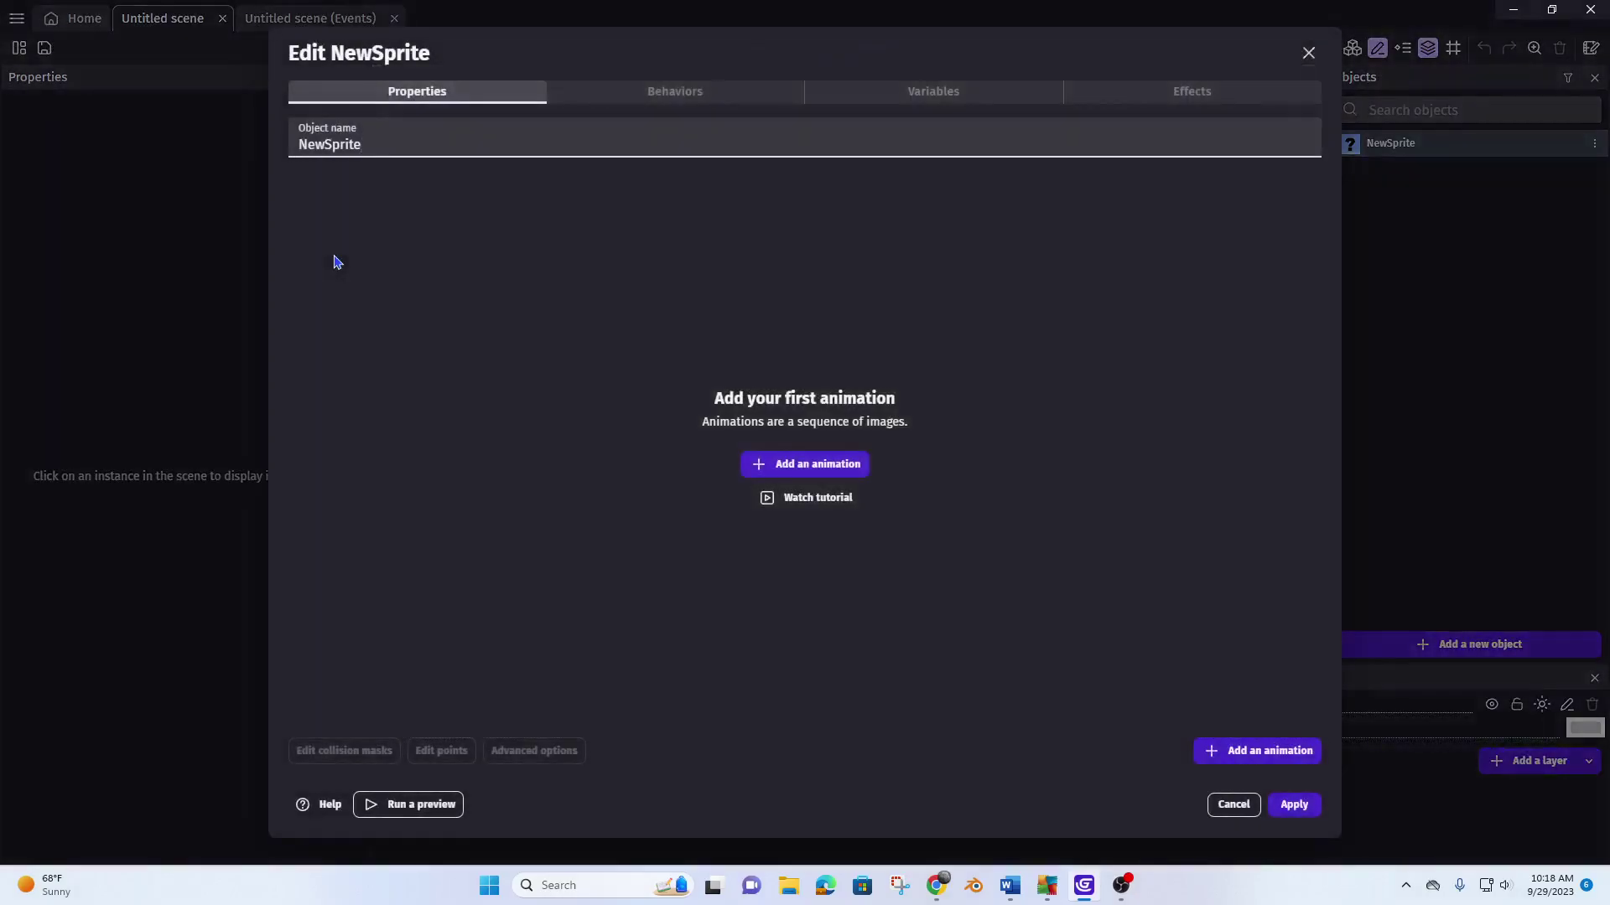
{"action": "left_click_drag", "start_coordinate": [382, 144], "coordinate": [191, 185]}
{"action": "type", "text": "Hero"}
{"action": "left_click", "coordinate": [787, 463]}
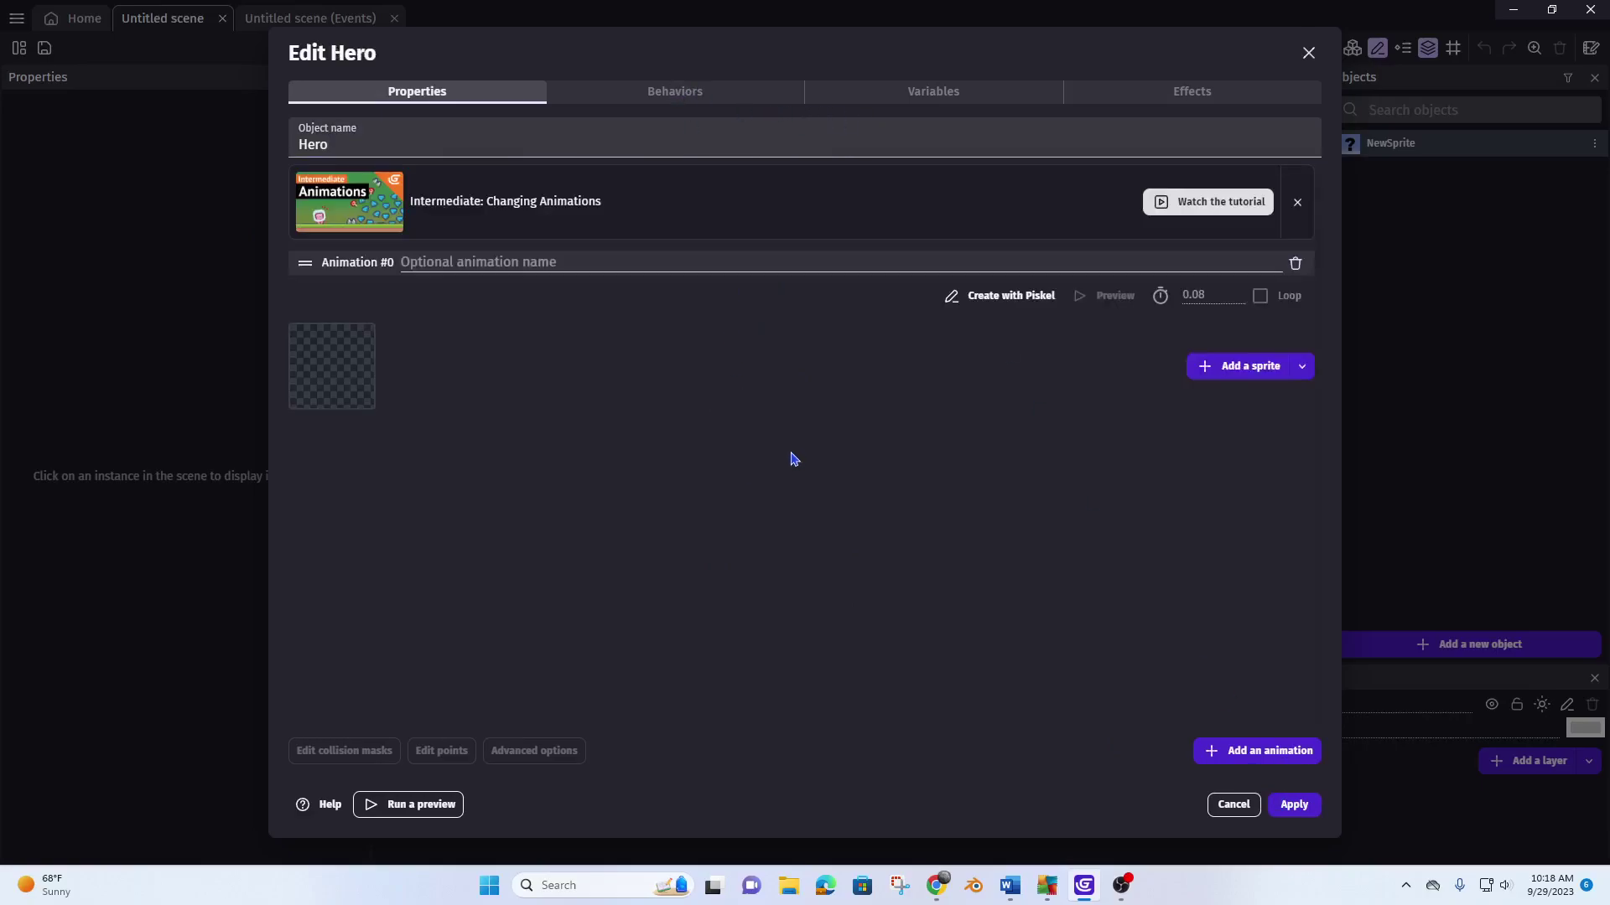
- Create the Hero image in Piskel and draw a wide black ellipse outline nearly spanning the lower part of the canvas
{"action": "left_click", "coordinate": [1030, 298]}
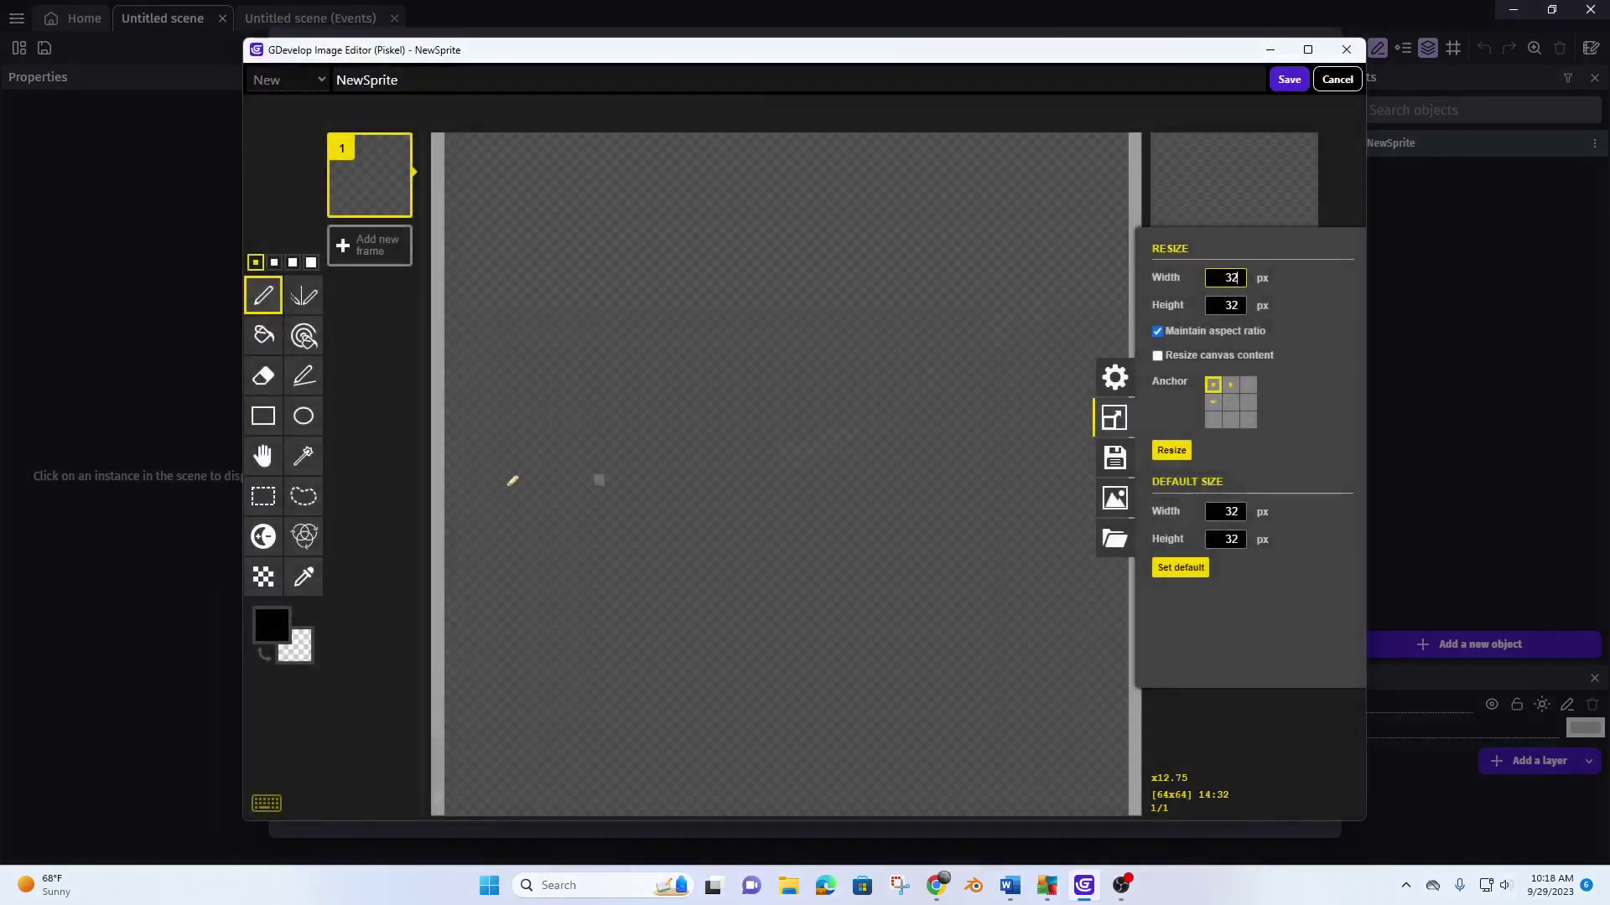
{"action": "left_click", "coordinate": [303, 416]}
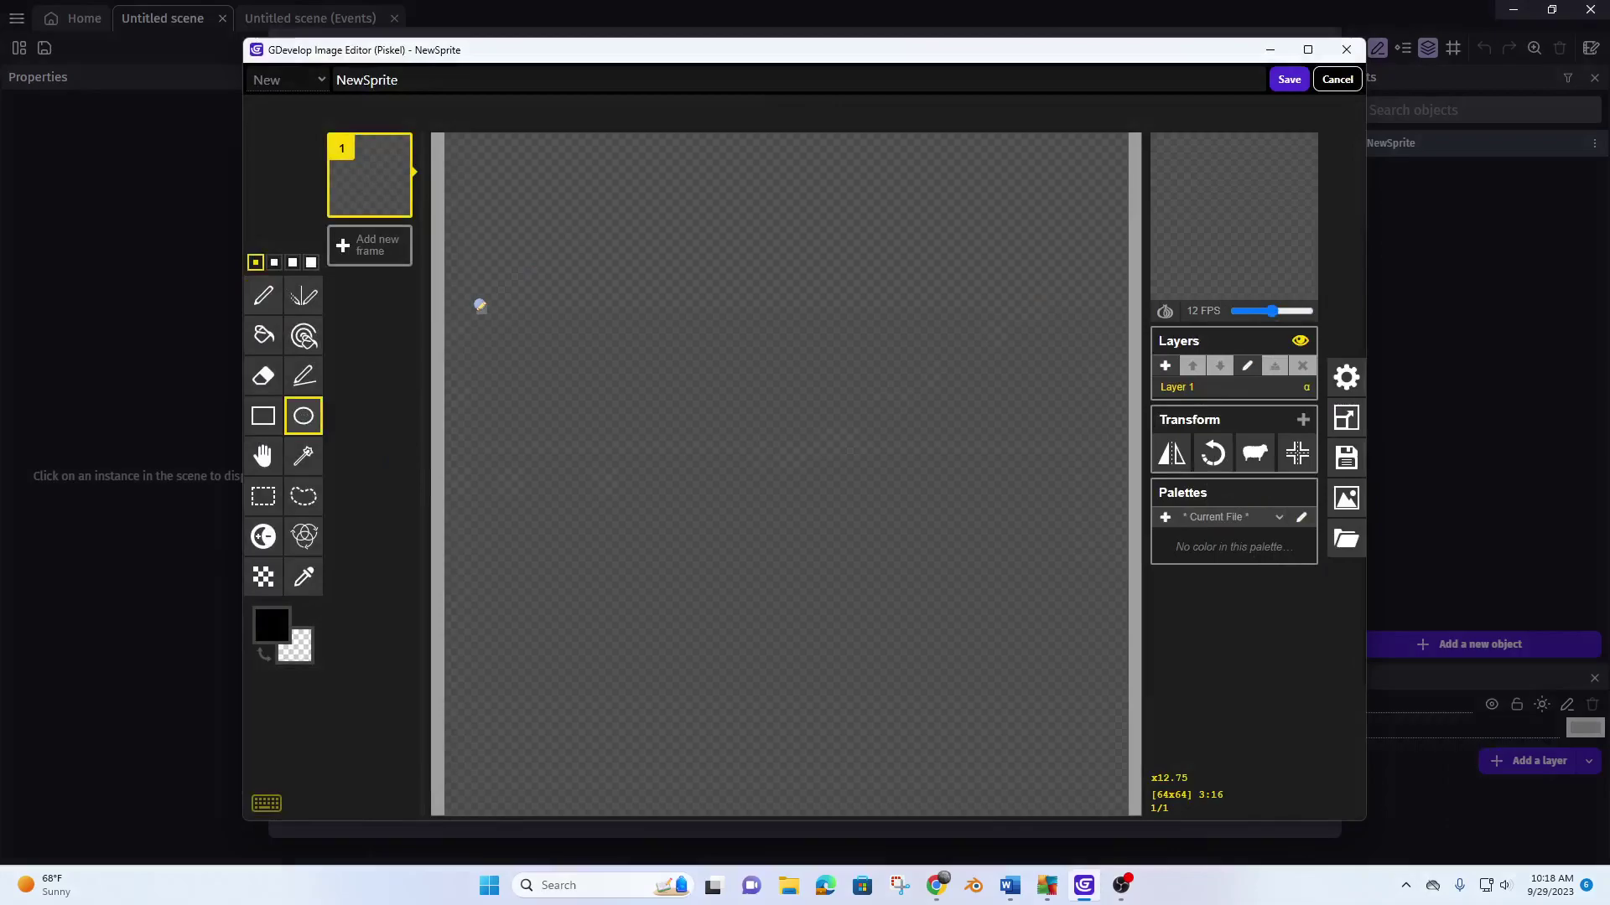
{"action": "mouse_move", "coordinate": [472, 295]}
{"action": "left_mouse_down"}
{"action": "mouse_move", "coordinate": [535, 395]}
{"action": "mouse_move", "coordinate": [944, 733]}
{"action": "mouse_move", "coordinate": [1088, 783]}
{"action": "mouse_move", "coordinate": [1103, 773]}
{"action": "left_mouse_up"}
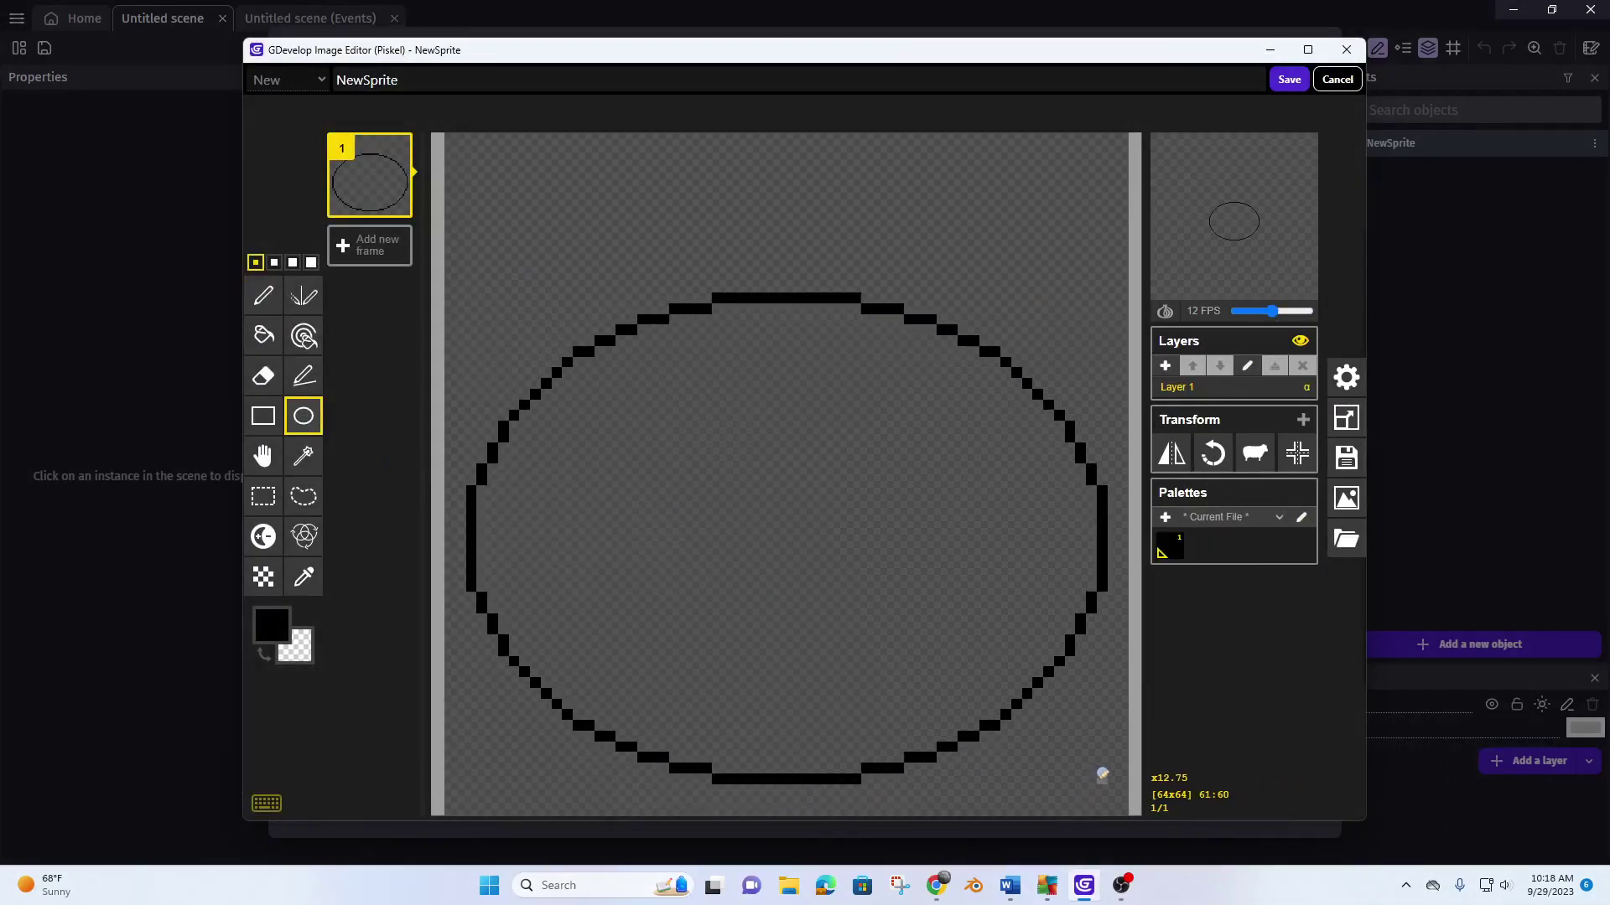
- Fill the inside of the ellipse with orange #f7890d using the paint bucket
{"action": "left_click", "coordinate": [270, 627]}
{"action": "left_click", "coordinate": [436, 671]}
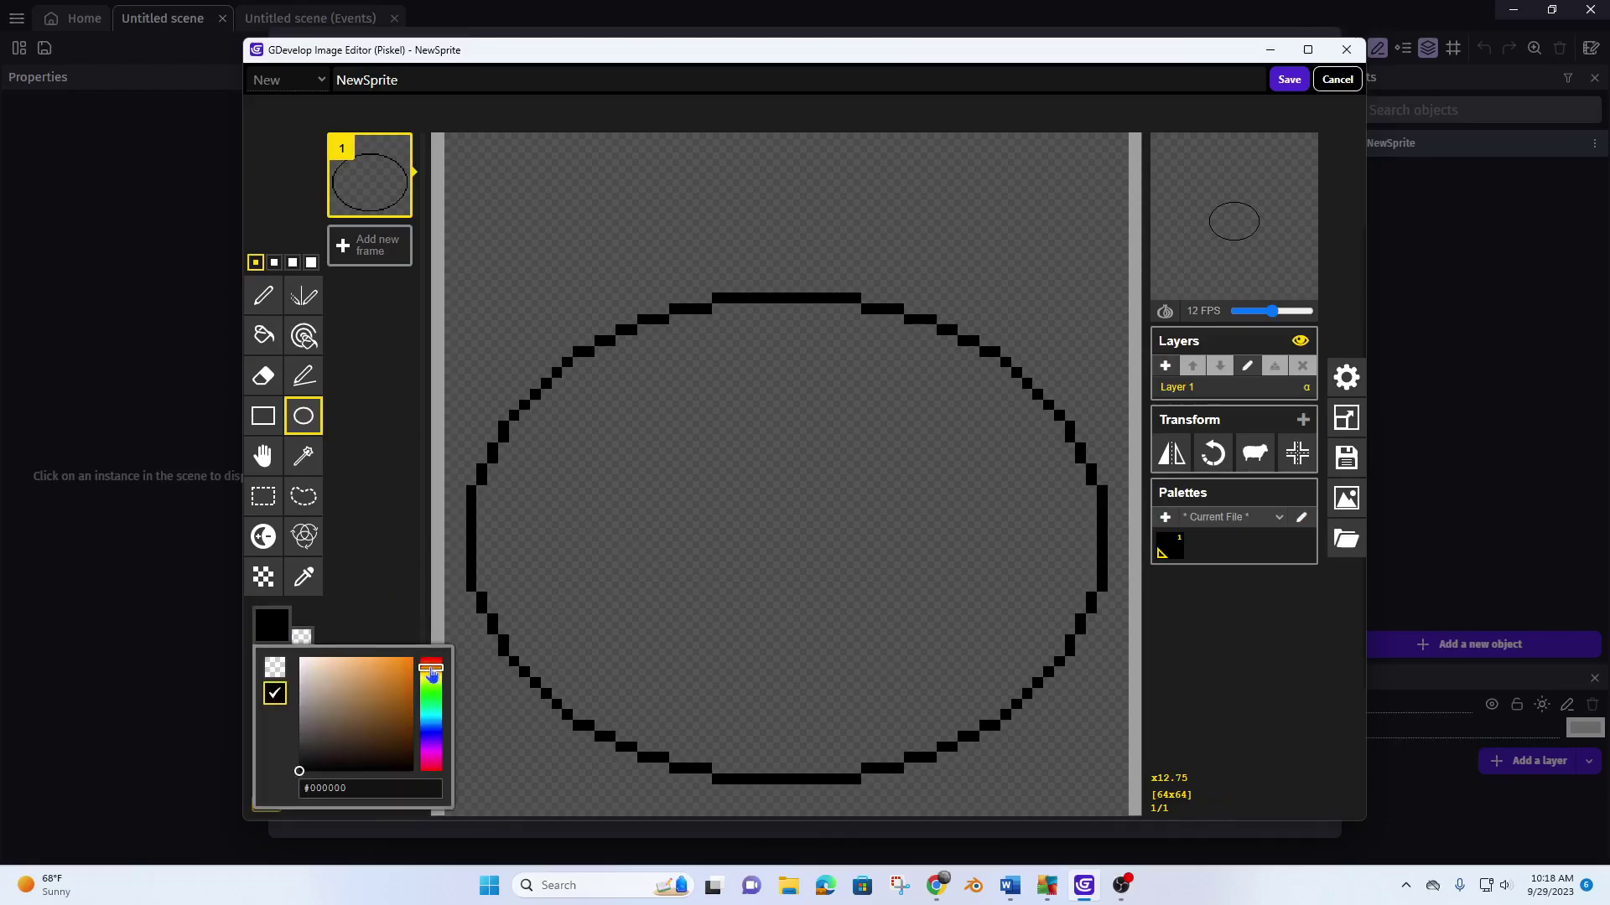
{"action": "left_click", "coordinate": [407, 662]}
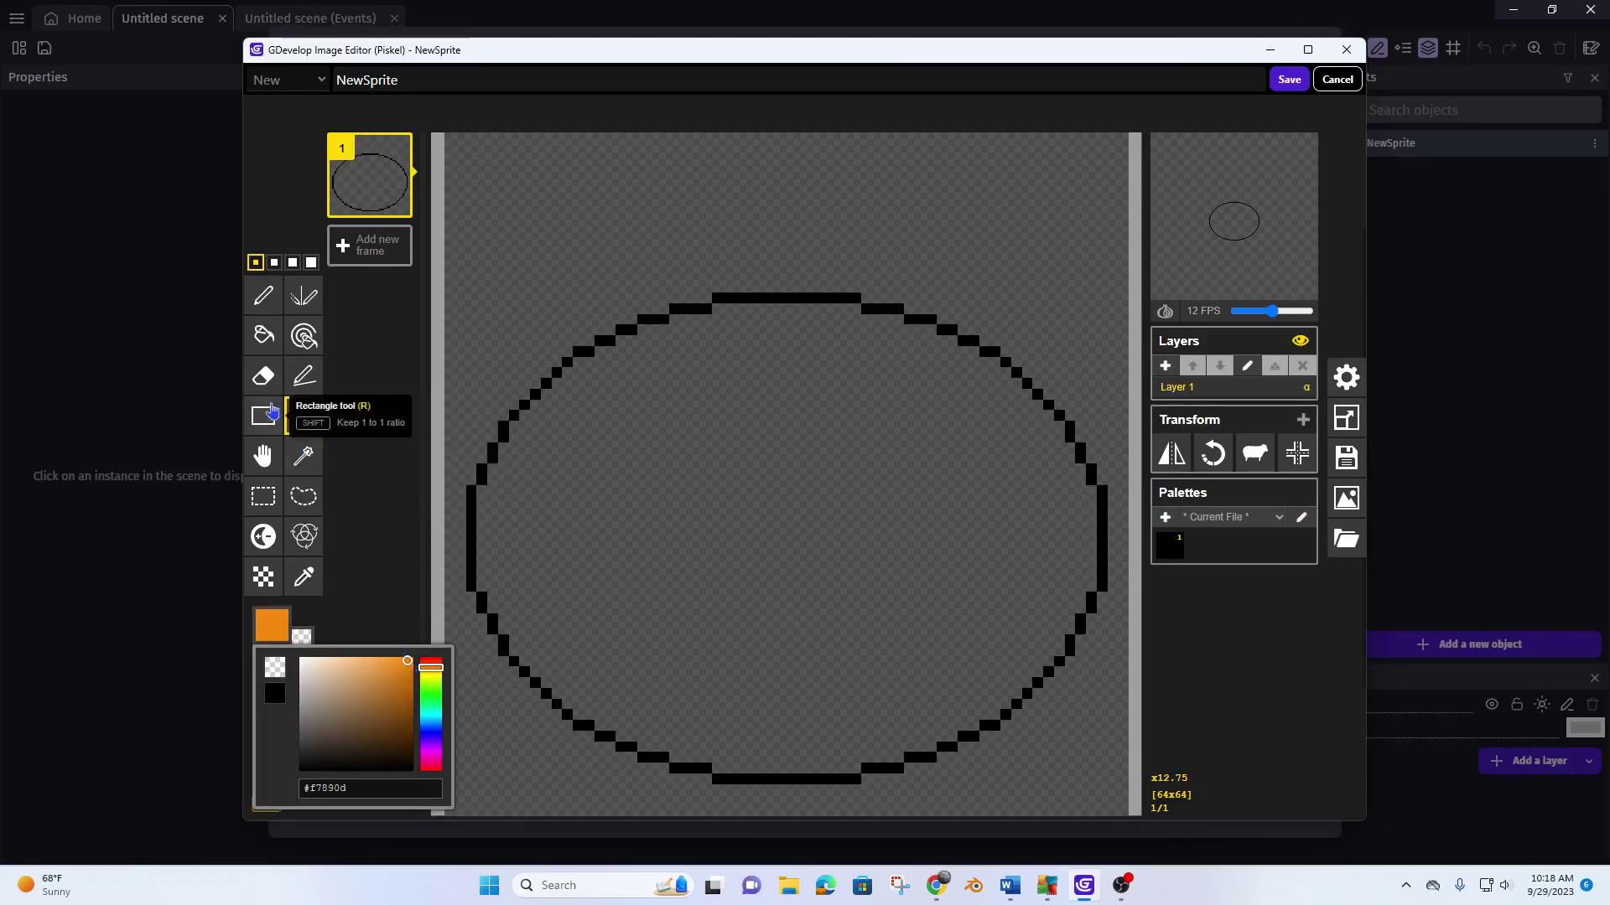
{"action": "left_click", "coordinate": [263, 335]}
{"action": "left_click", "coordinate": [703, 476]}
- Draw mirrored black #000000 triangular eyes, a nose and a smiling mouth on the pumpkin, and add a black-outlined stem filled with green
{"action": "left_click", "coordinate": [270, 627]}
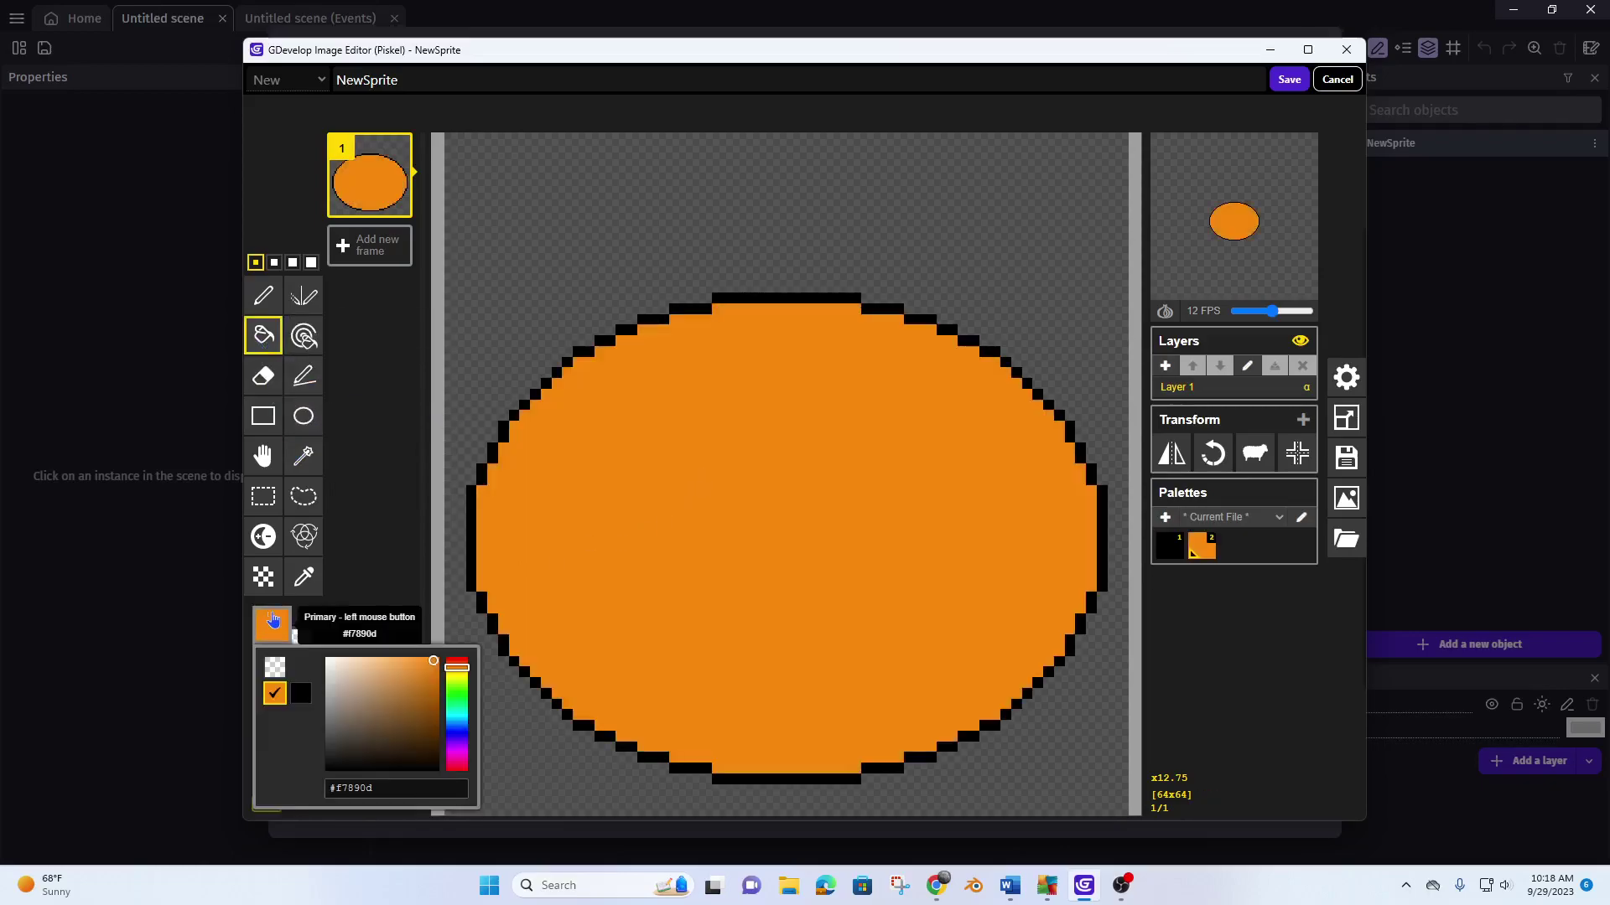
{"action": "left_click_drag", "start_coordinate": [344, 678], "coordinate": [435, 786]}
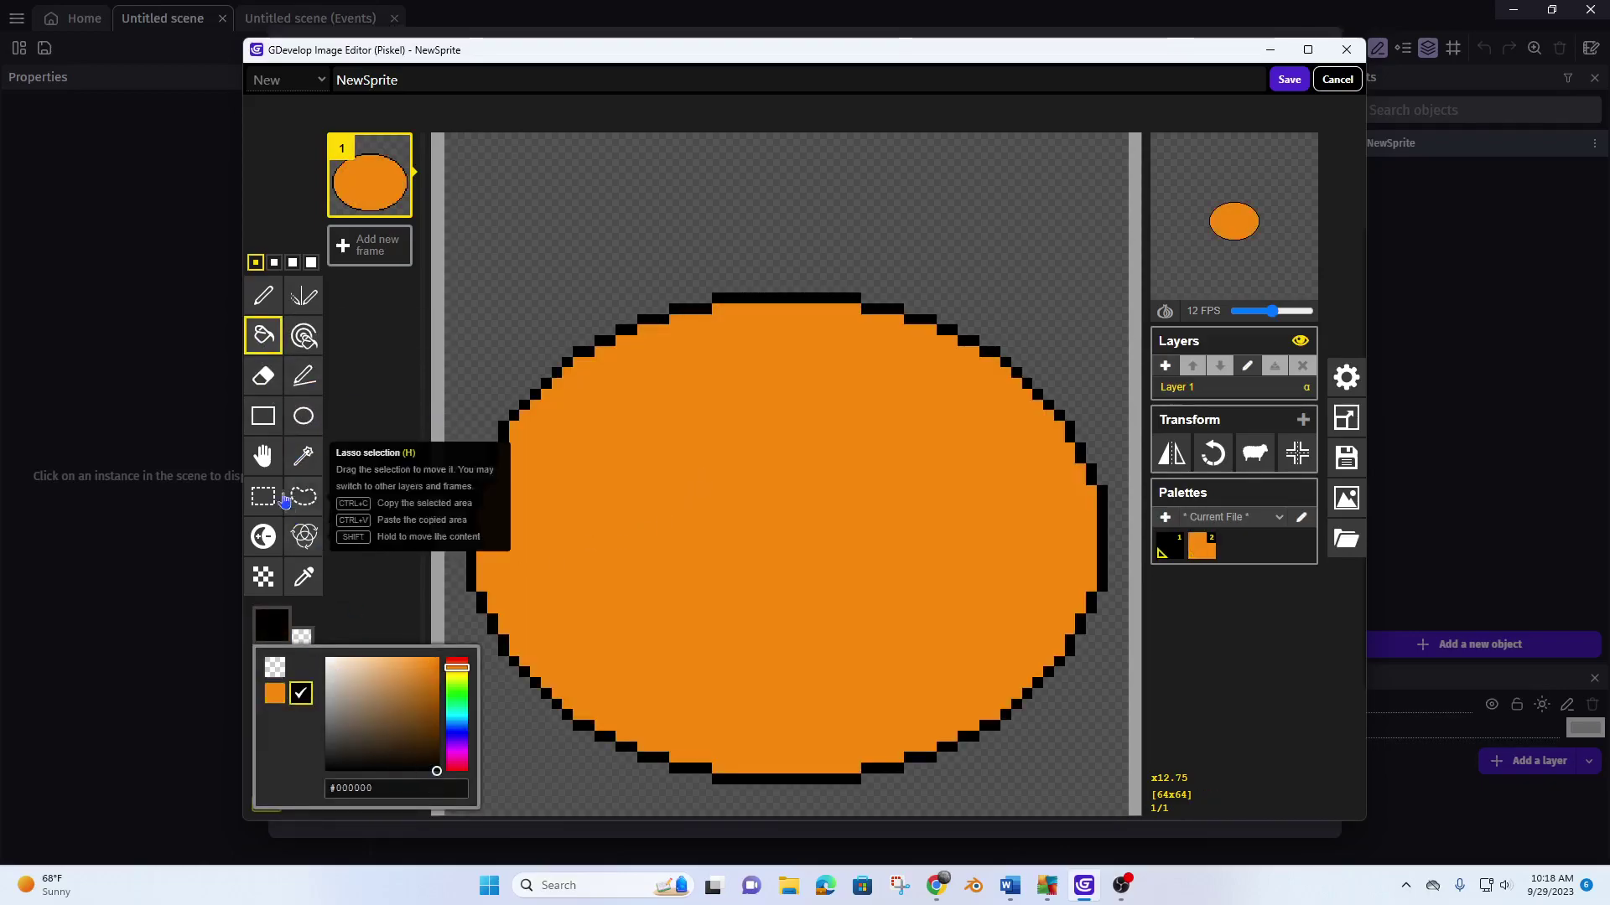
{"action": "left_click", "coordinate": [304, 296]}
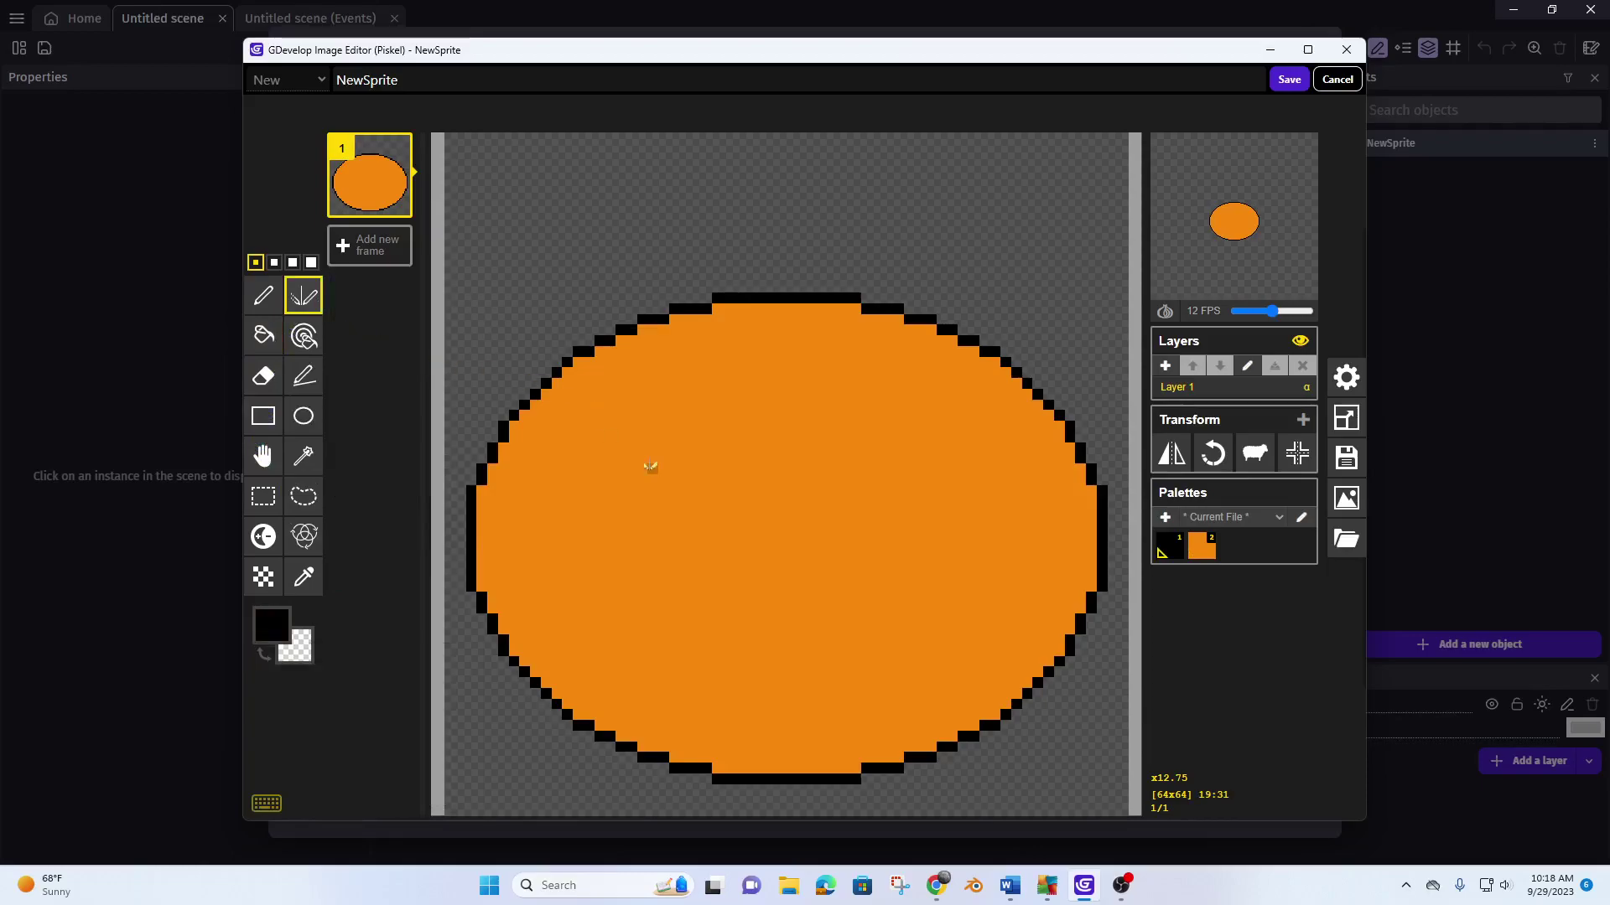
{"action": "mouse_move", "coordinate": [644, 436]}
{"action": "left_mouse_down"}
{"action": "mouse_move", "coordinate": [600, 487]}
{"action": "mouse_move", "coordinate": [668, 487]}
{"action": "mouse_move", "coordinate": [654, 457]}
{"action": "mouse_move", "coordinate": [634, 461]}
{"action": "mouse_move", "coordinate": [651, 483]}
{"action": "left_mouse_up"}
{"action": "mouse_move", "coordinate": [788, 500]}
{"action": "left_mouse_down"}
{"action": "mouse_move", "coordinate": [784, 558]}
{"action": "mouse_move", "coordinate": [780, 525]}
{"action": "mouse_move", "coordinate": [760, 576]}
{"action": "left_mouse_up"}
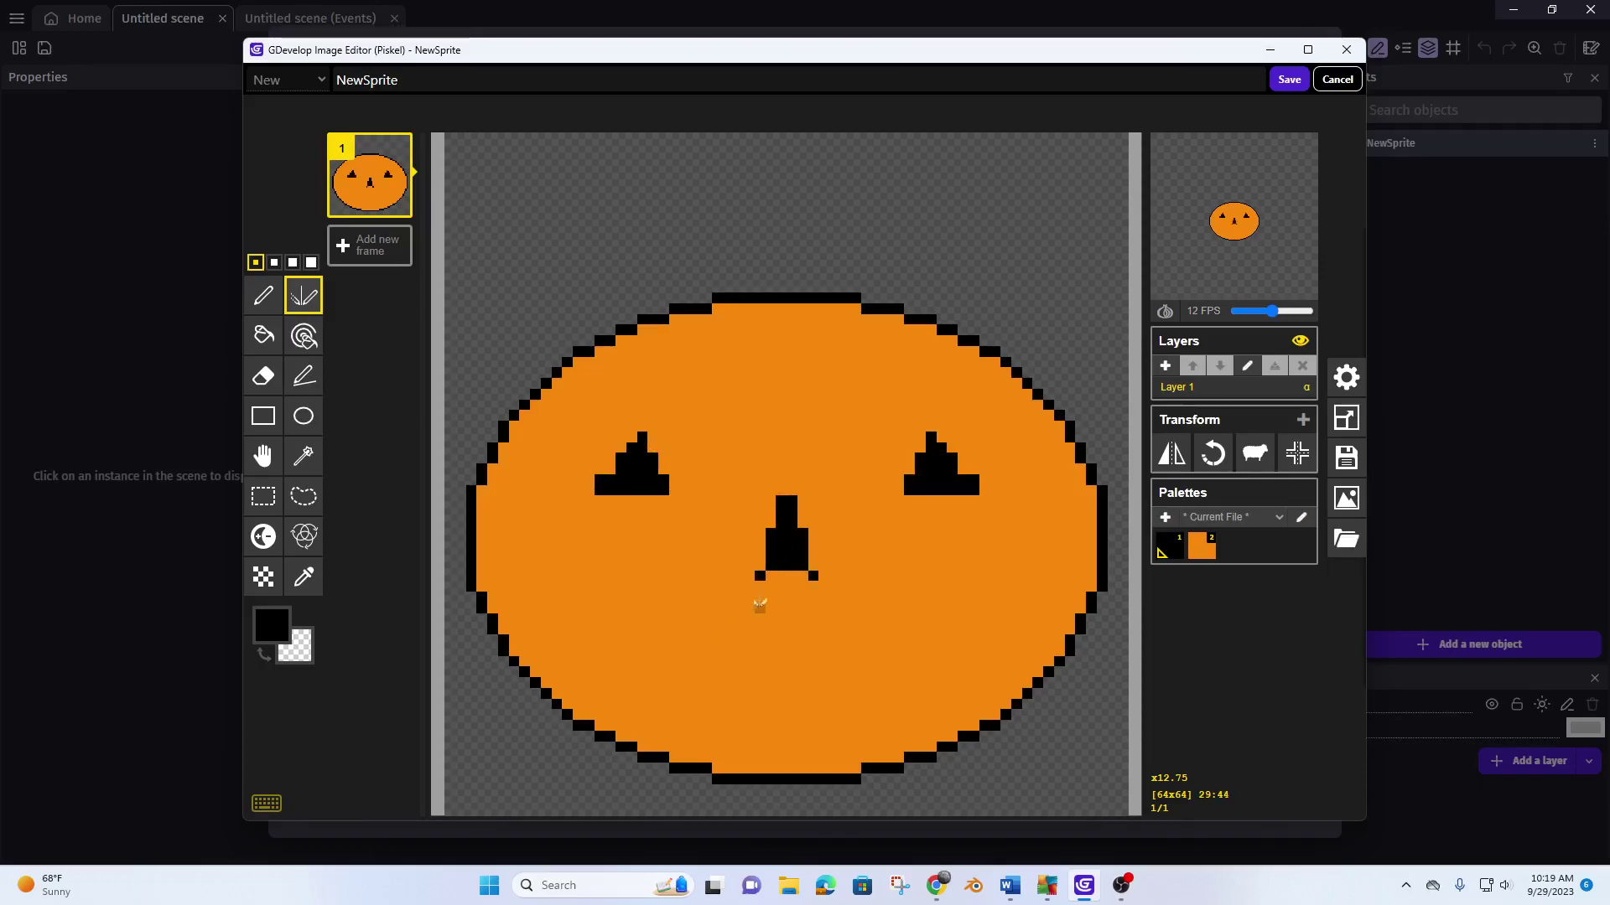
{"action": "mouse_move", "coordinate": [655, 617]}
{"action": "left_mouse_down"}
{"action": "mouse_move", "coordinate": [662, 650]}
{"action": "mouse_move", "coordinate": [685, 637]}
{"action": "mouse_move", "coordinate": [663, 618]}
{"action": "mouse_move", "coordinate": [698, 670]}
{"action": "mouse_move", "coordinate": [742, 683]}
{"action": "mouse_move", "coordinate": [708, 646]}
{"action": "mouse_move", "coordinate": [728, 669]}
{"action": "mouse_move", "coordinate": [780, 664]}
{"action": "left_mouse_up"}
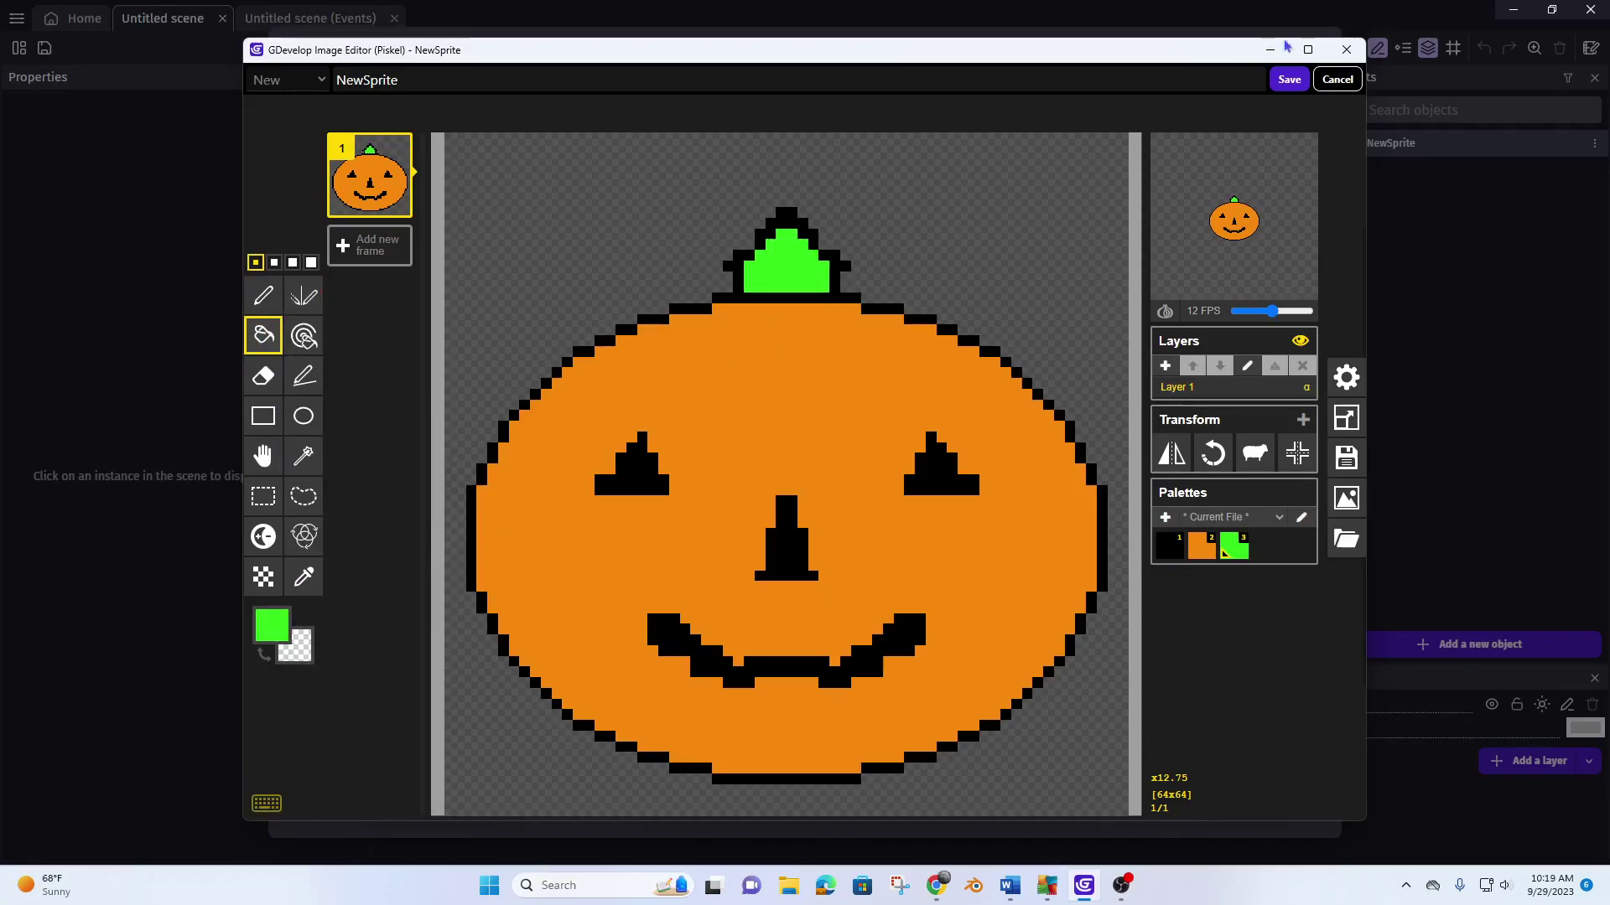
- Save the pumpkin drawing and name Hero's animation Pumpkin
{"action": "left_click", "coordinate": [1289, 81]}
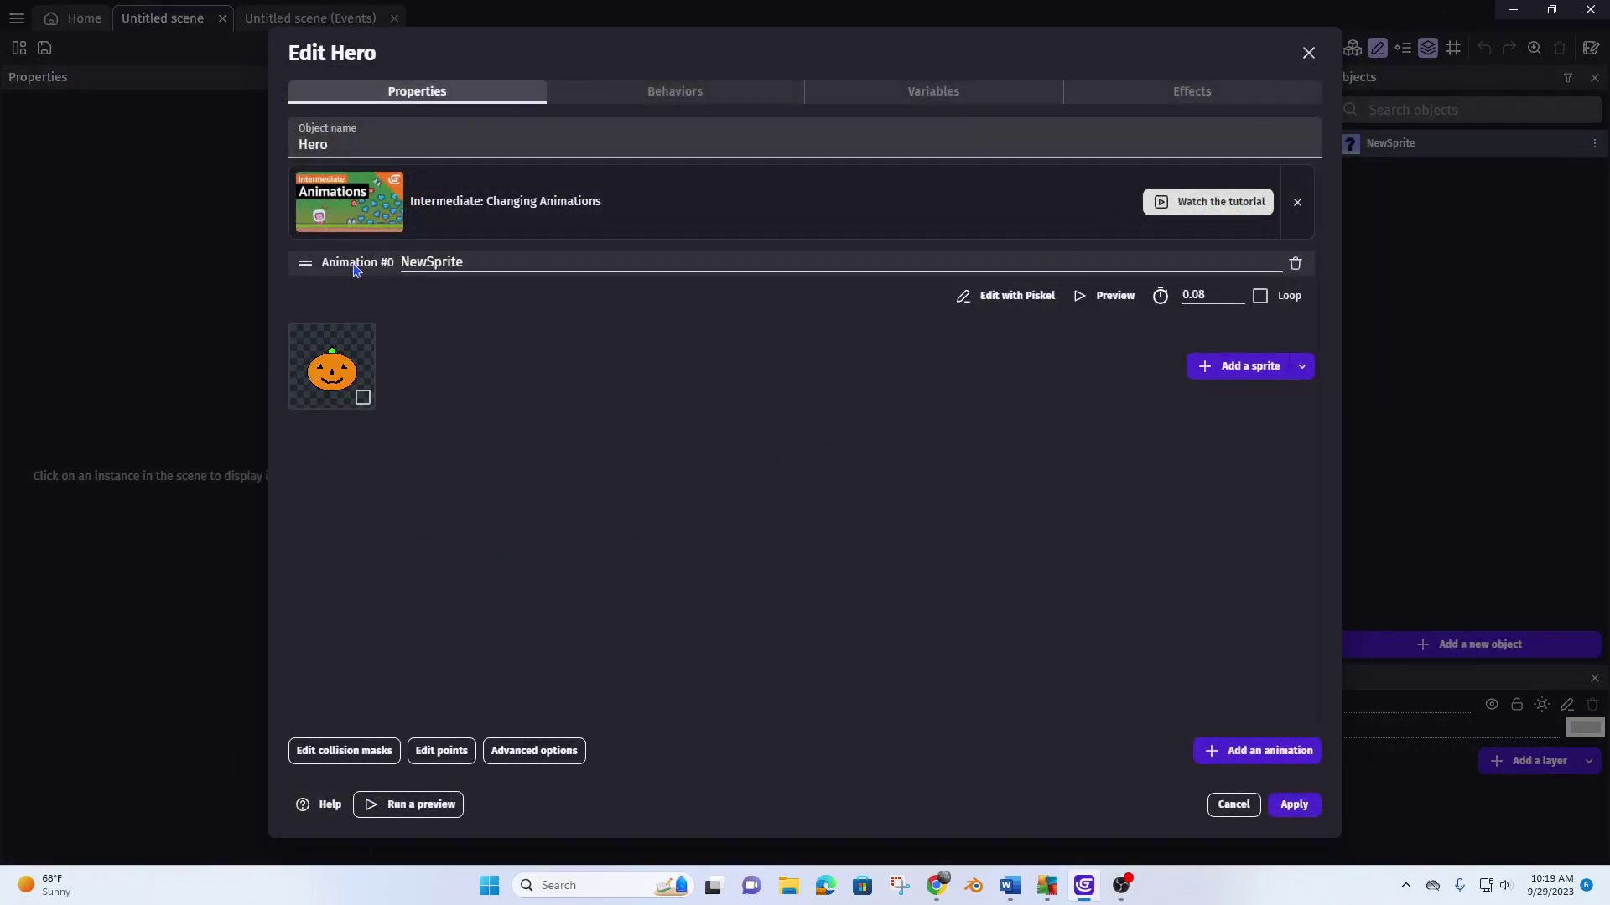
{"action": "left_click_drag", "start_coordinate": [468, 262], "coordinate": [352, 266]}
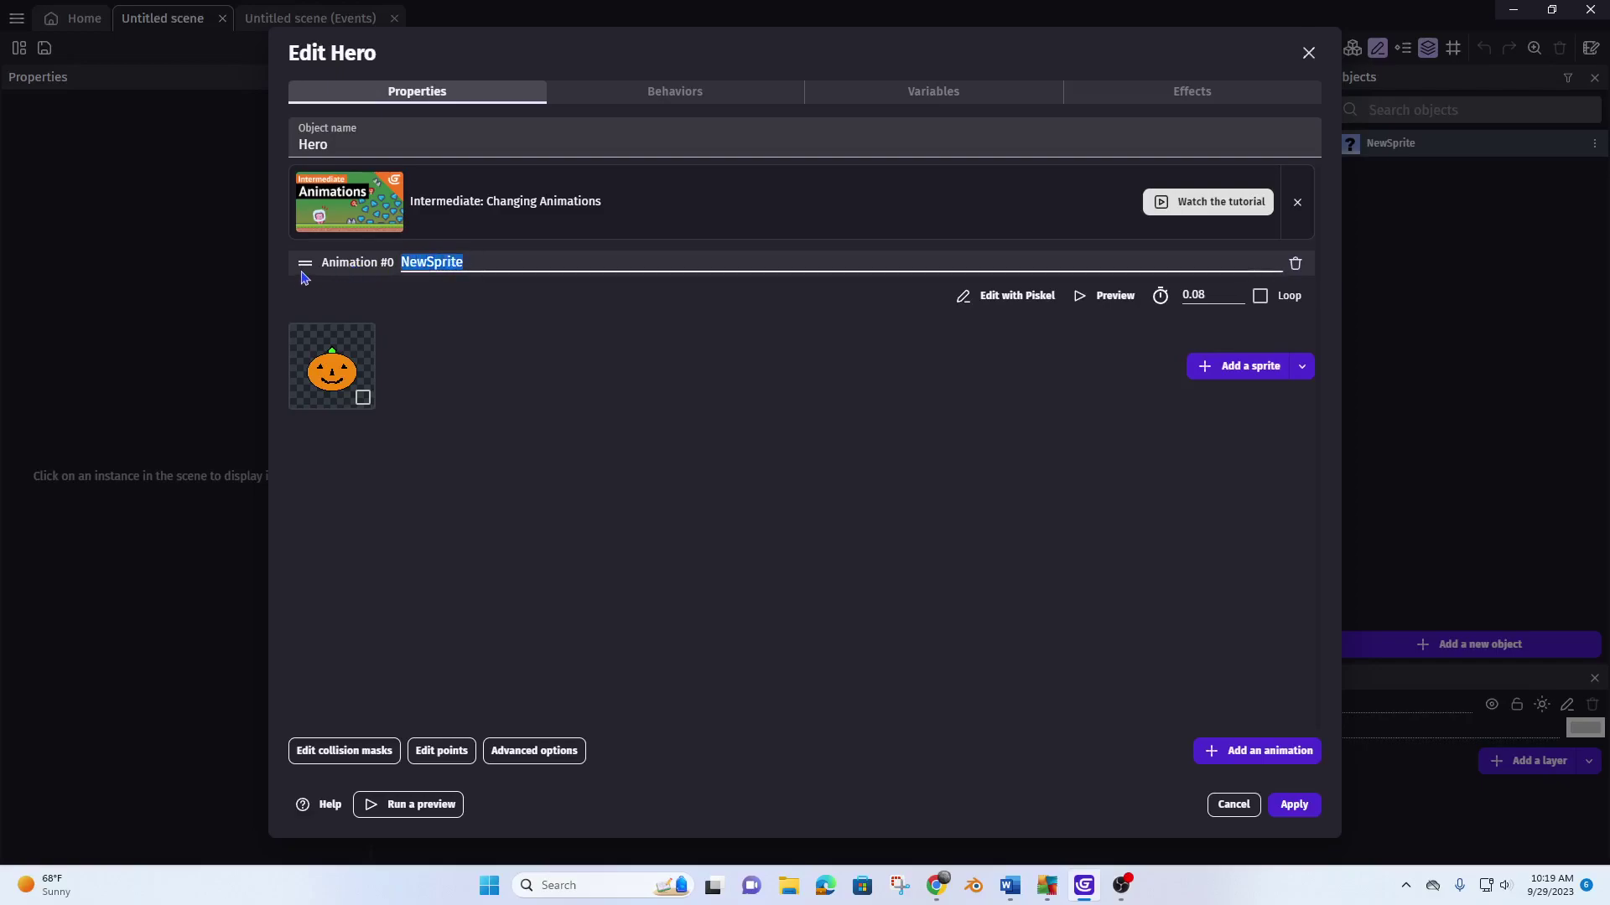
{"action": "type", "text": "Pumpkin"}
- Add the Platformer character behavior to Hero, apply it, and place Hero near the lower-left corner of the scene
{"action": "left_click", "coordinate": [694, 98]}
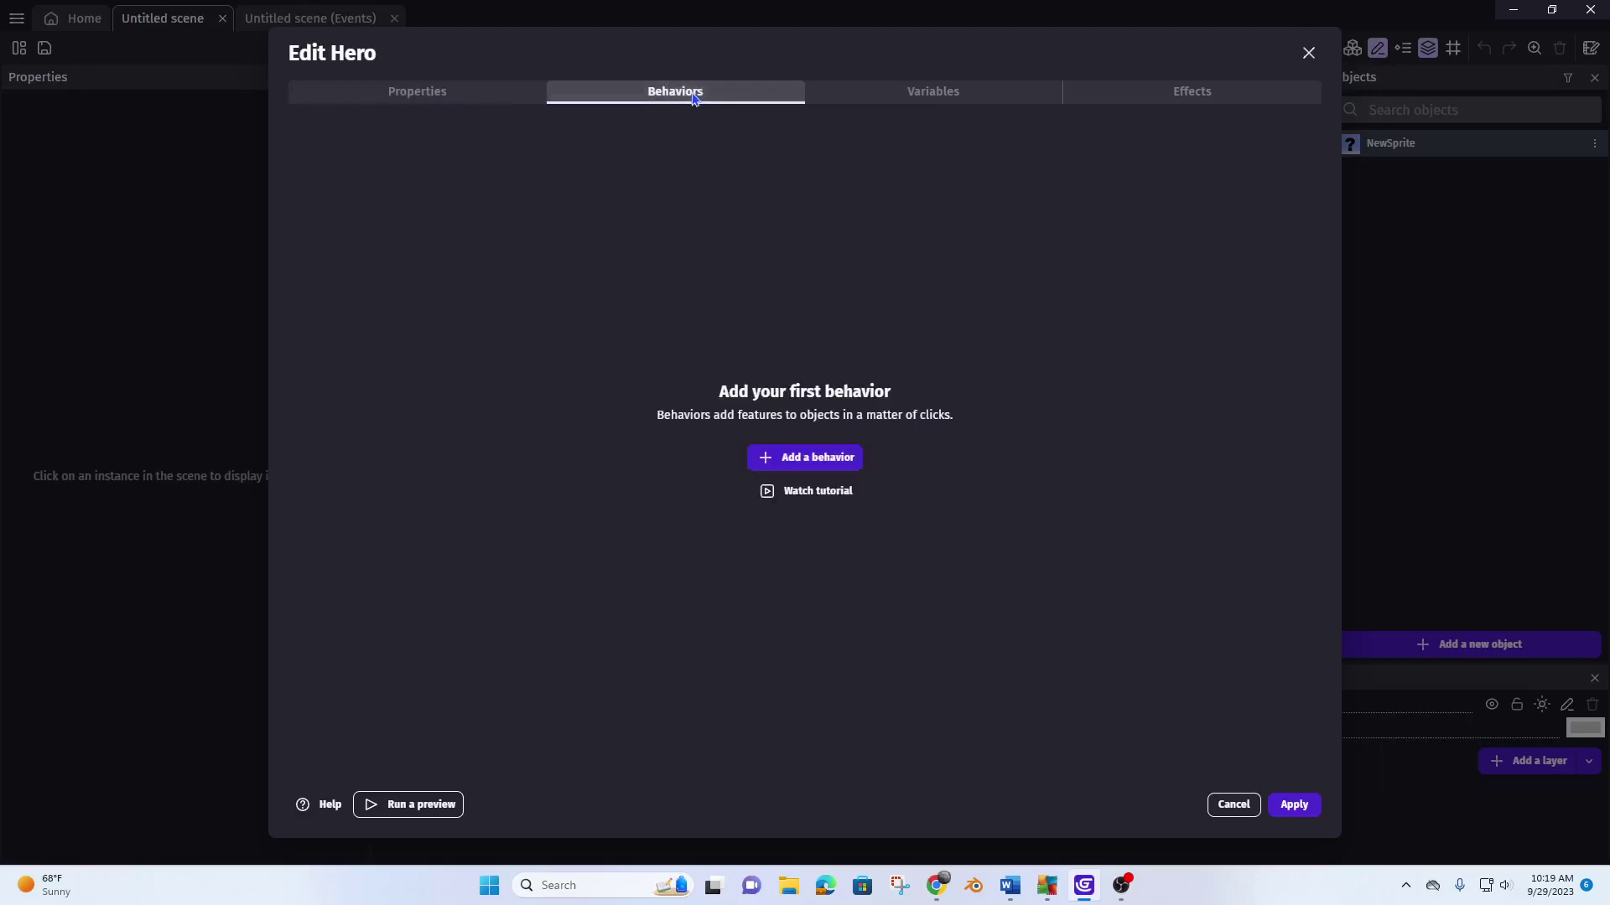
{"action": "left_click", "coordinate": [824, 464]}
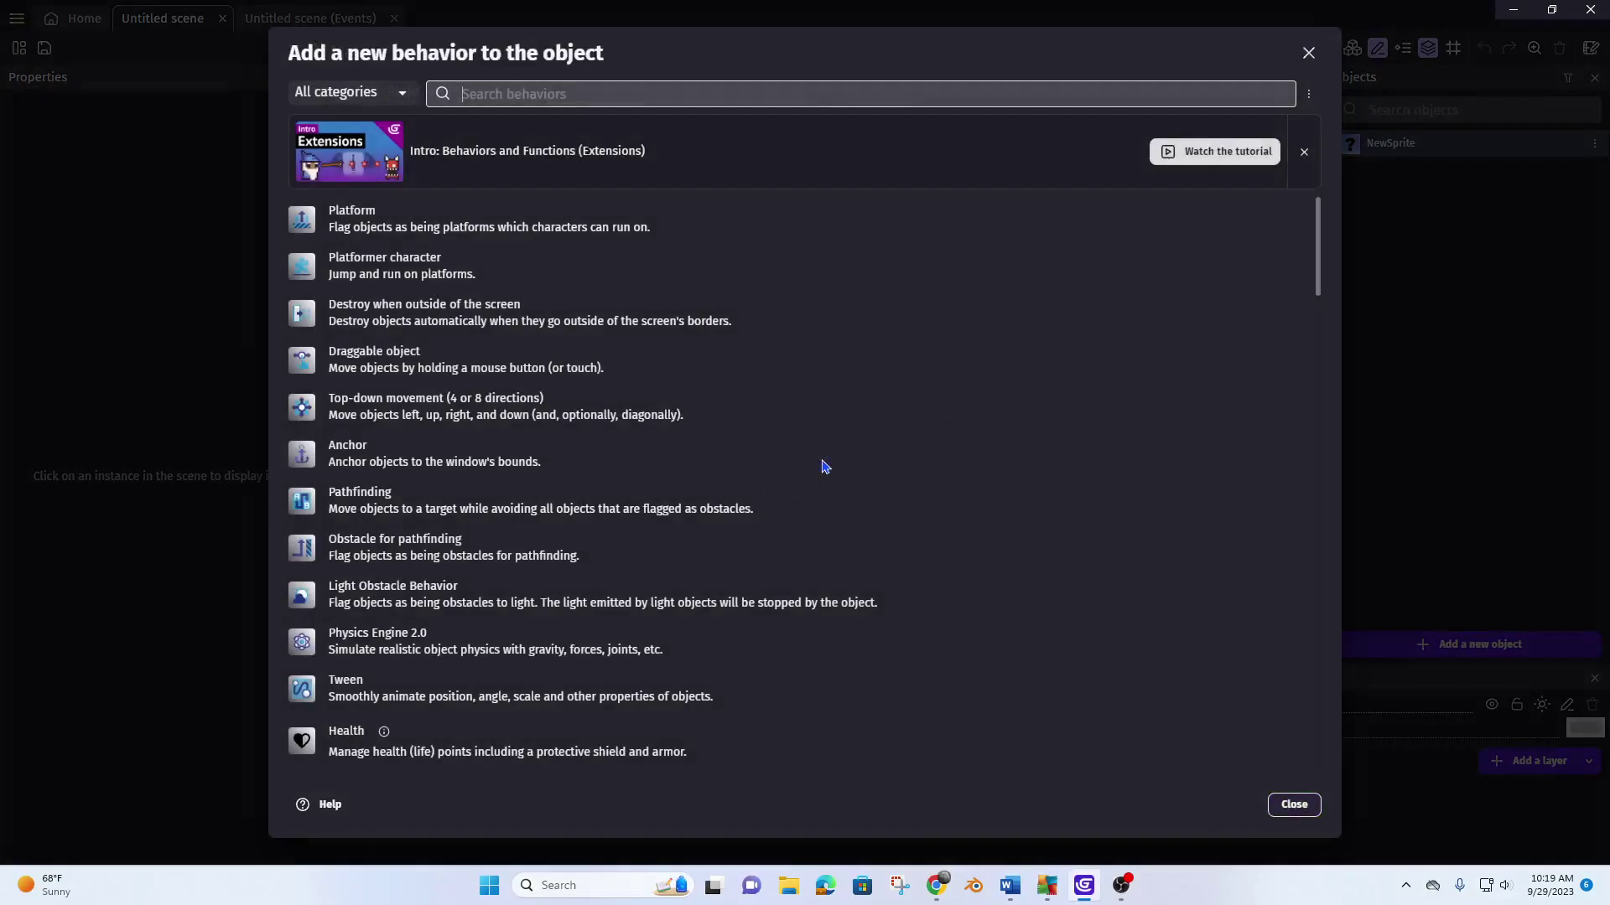
{"action": "left_click", "coordinate": [336, 267]}
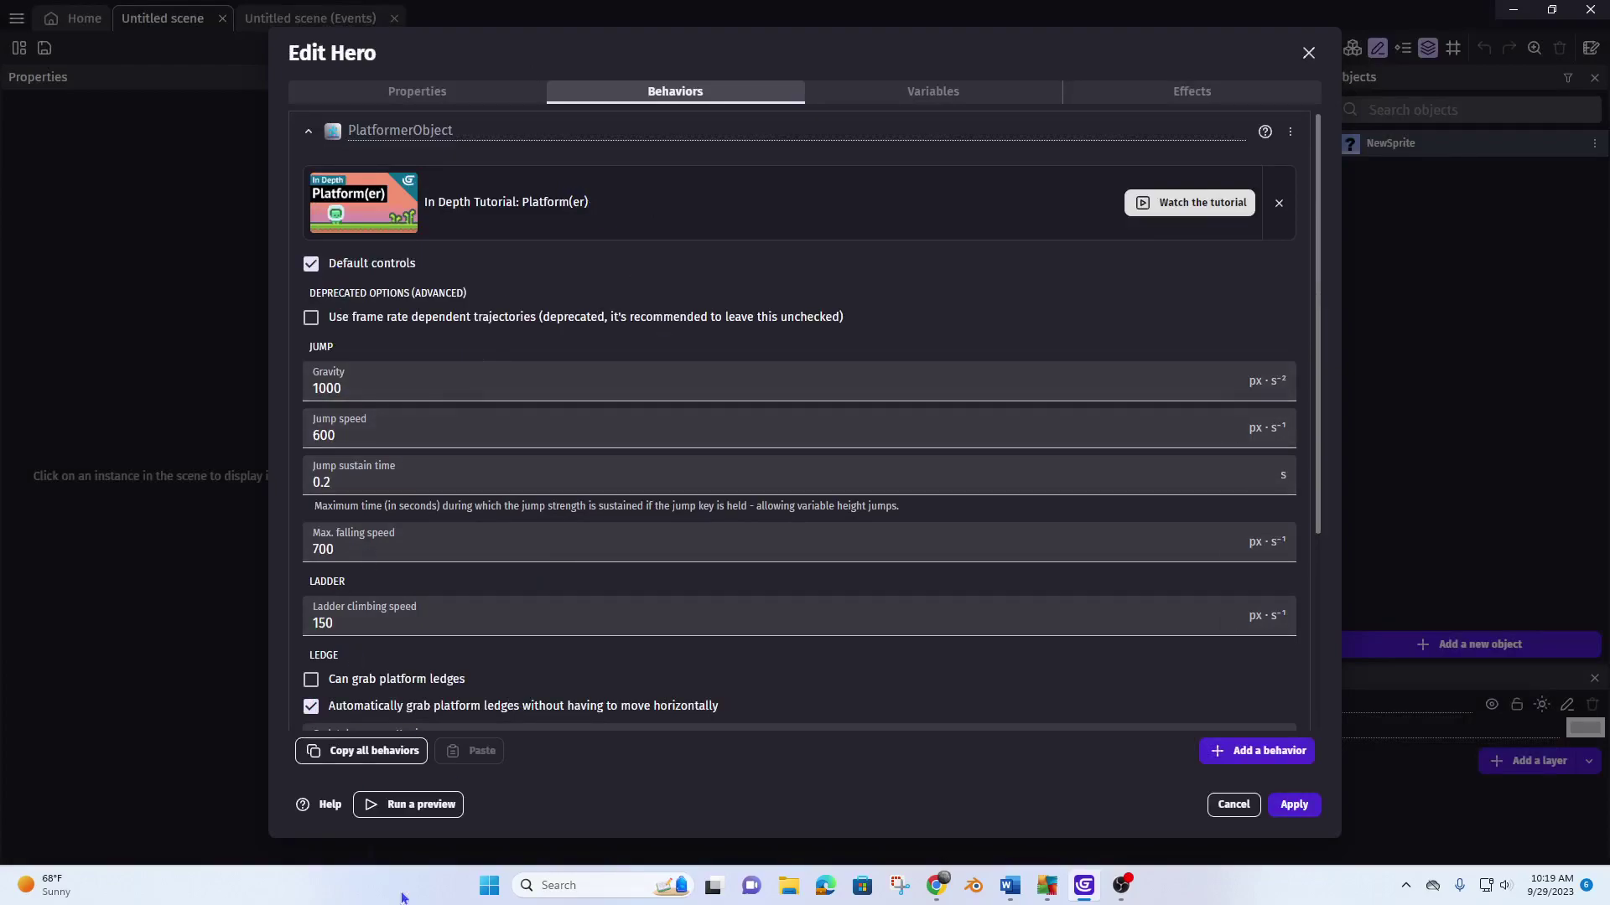
{"action": "left_click", "coordinate": [1309, 815]}
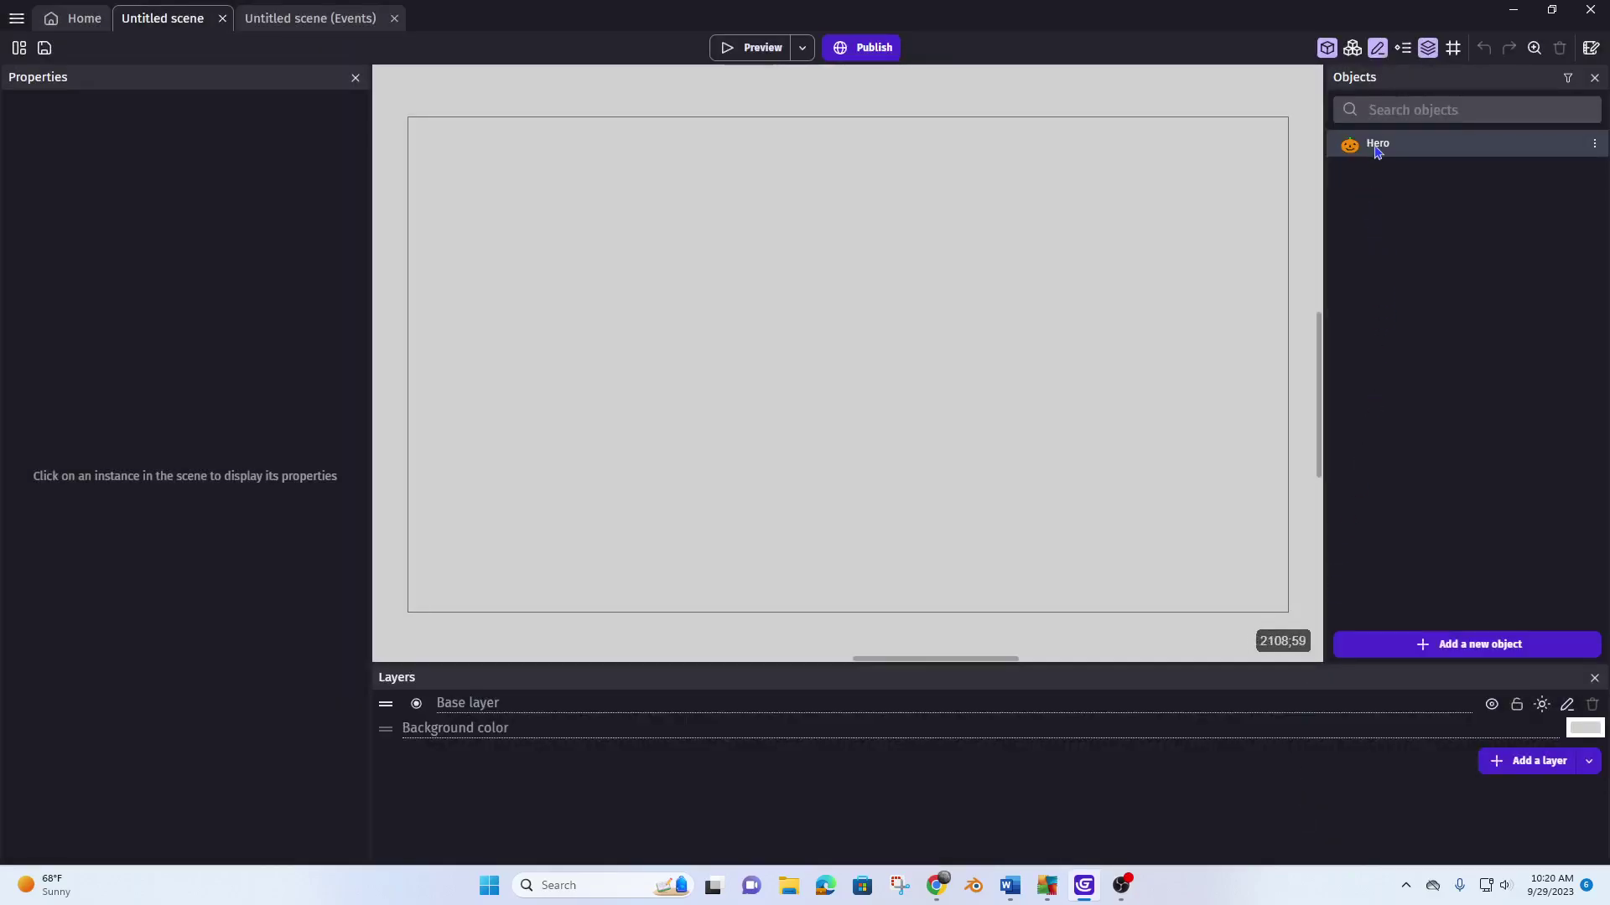
{"action": "left_click_drag", "start_coordinate": [1377, 148], "coordinate": [462, 525]}
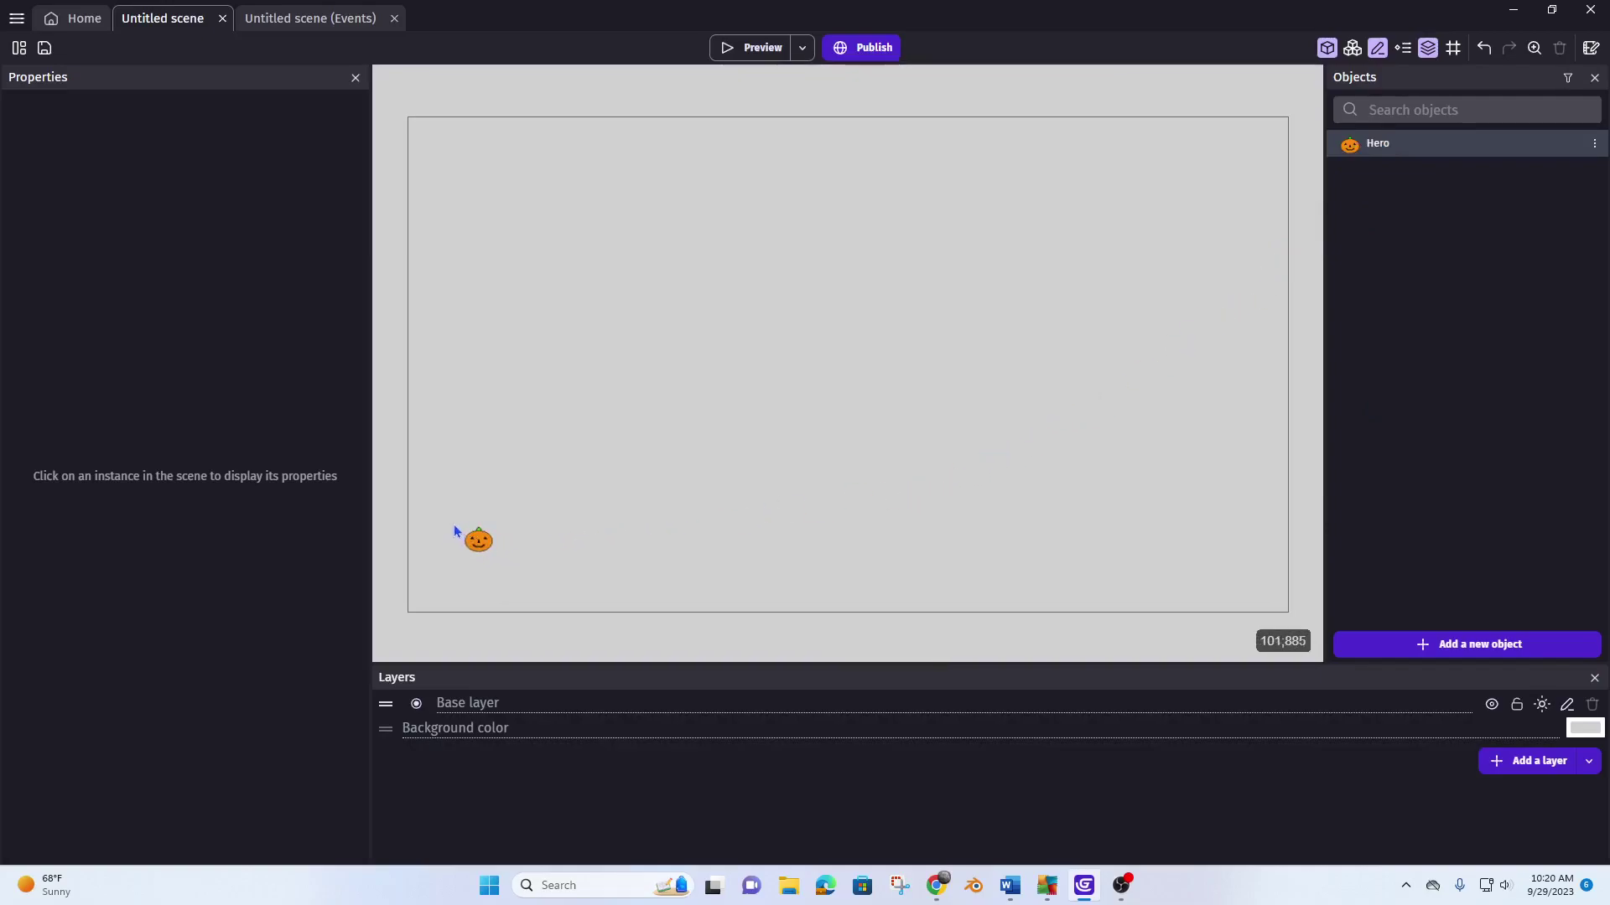
- Create a second sprite object named Platform and add an animation named Platform
{"action": "left_click", "coordinate": [1454, 647]}
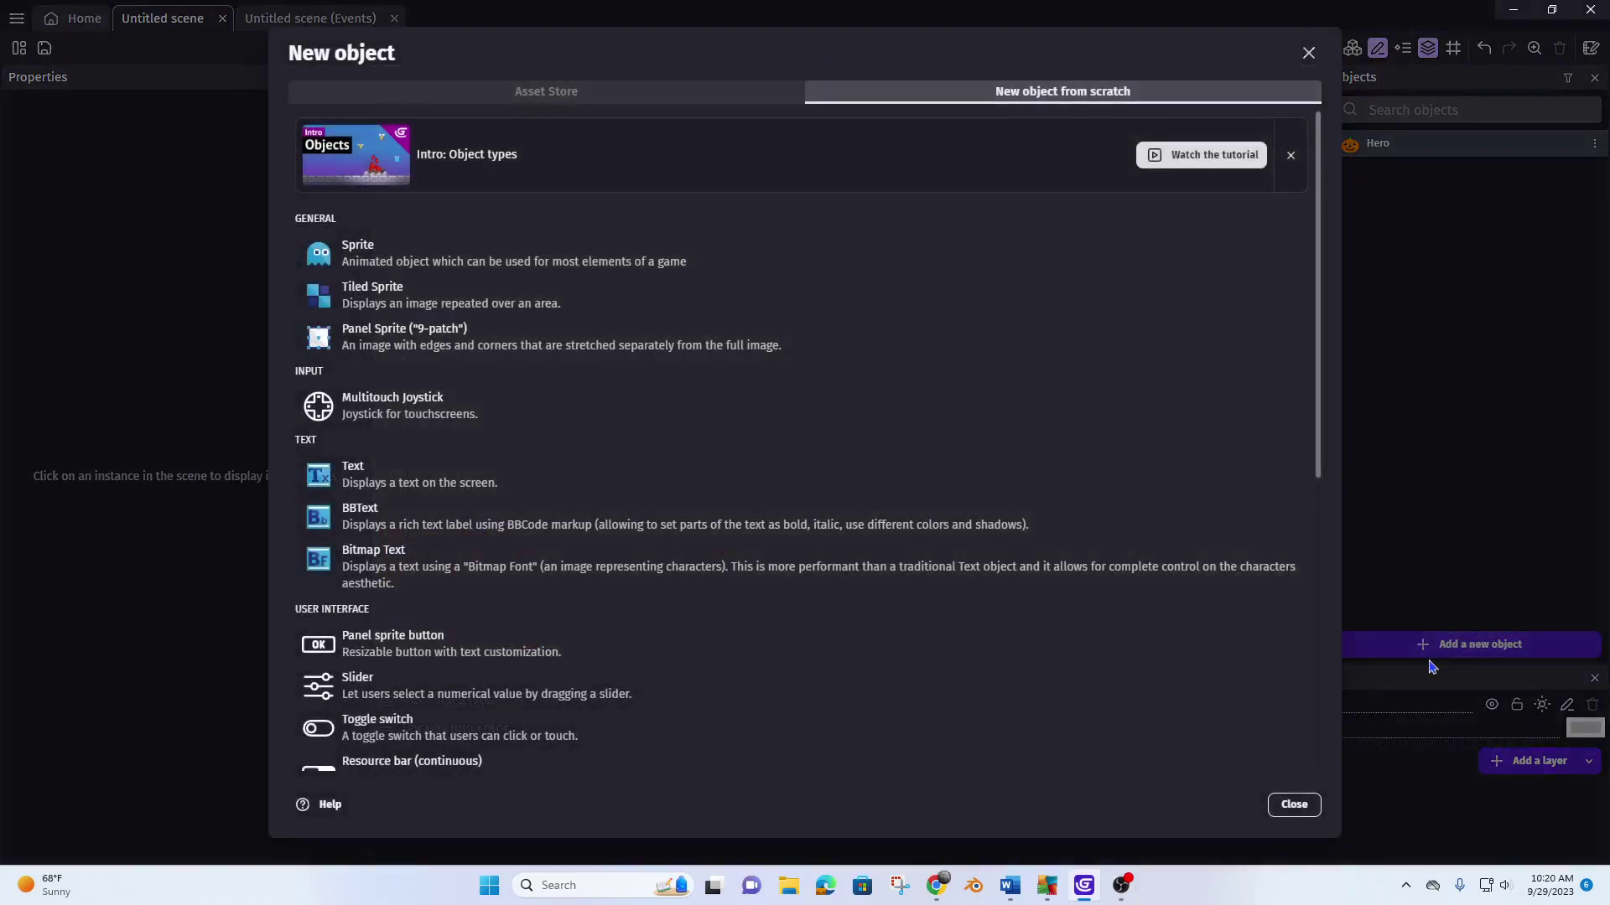
{"action": "left_click", "coordinate": [364, 262]}
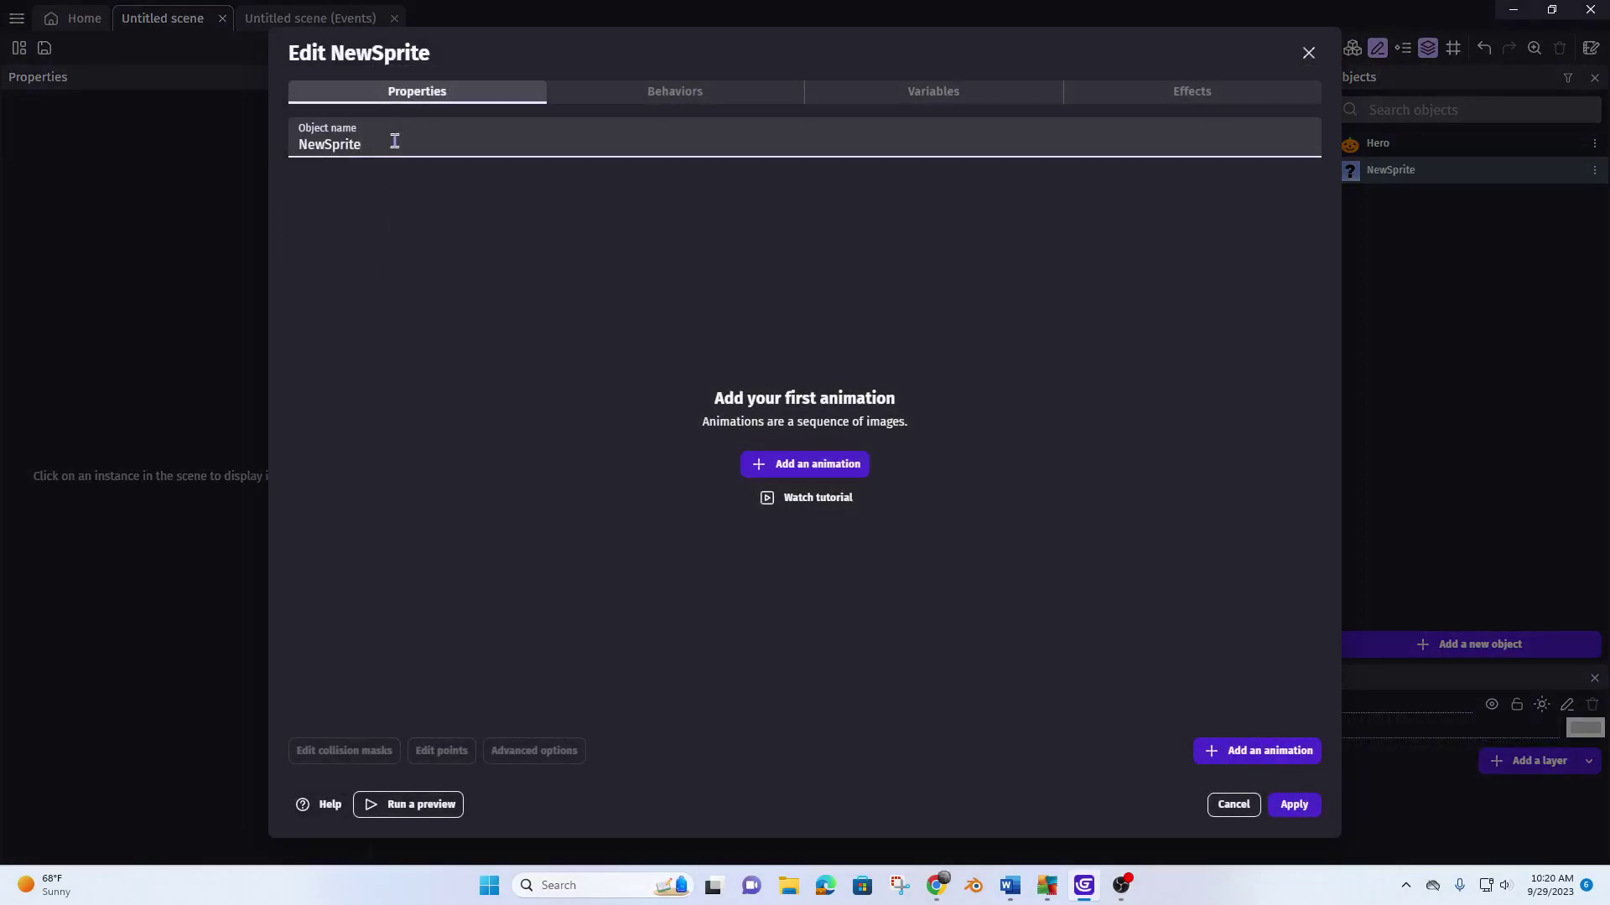
{"action": "double_click", "coordinate": [394, 141]}
{"action": "type", "text": "P"}
{"action": "left_click", "coordinate": [827, 476]}
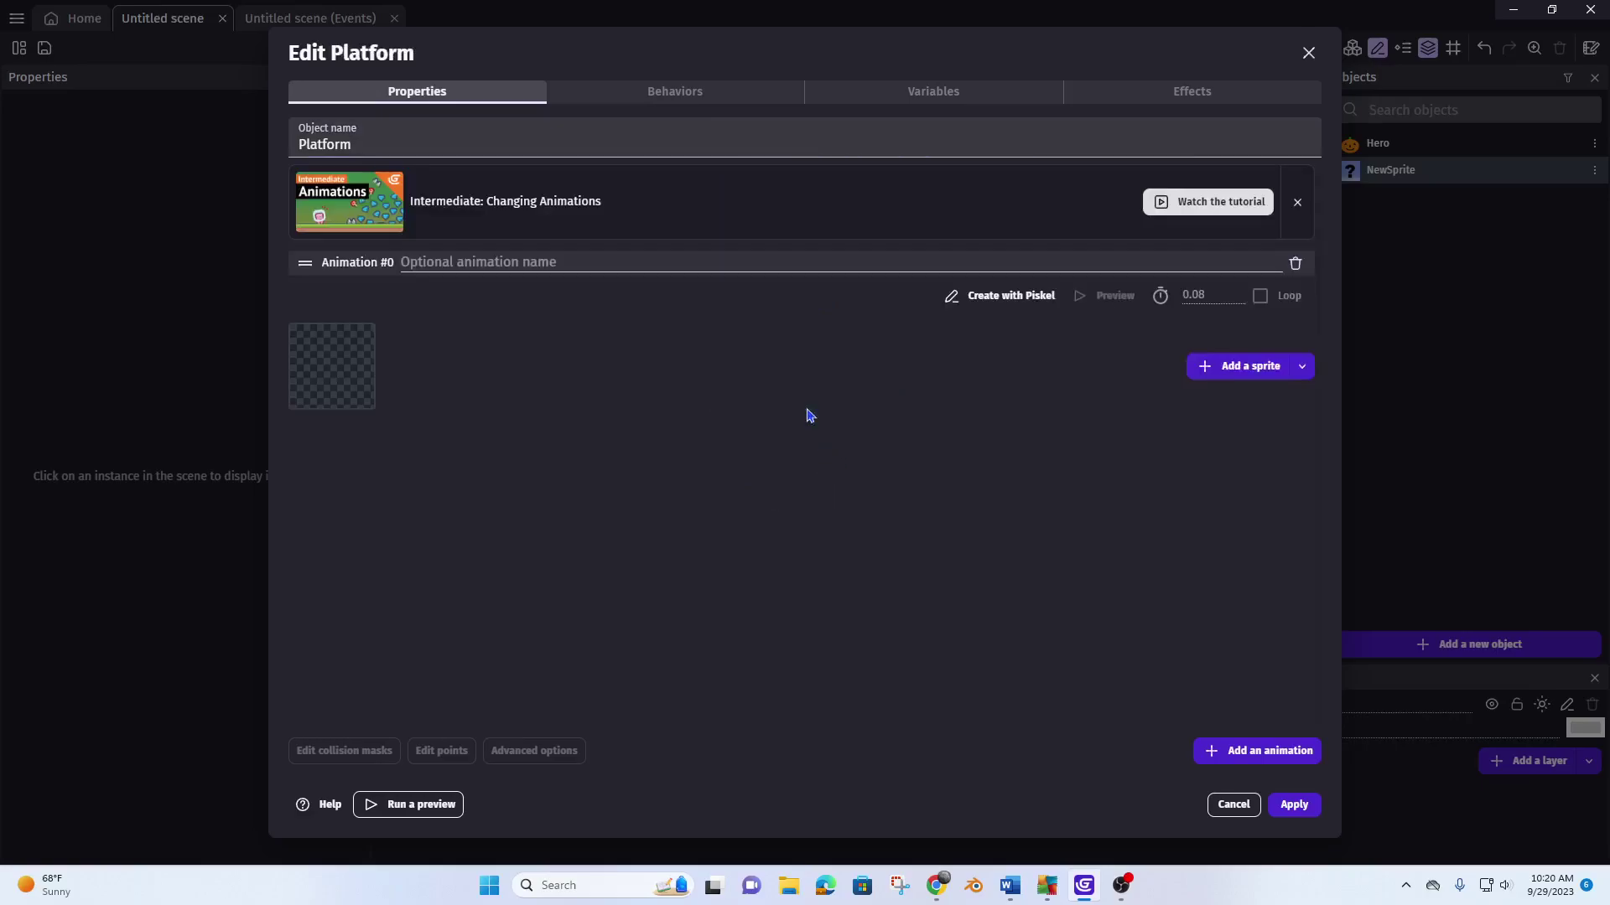
{"action": "left_click", "coordinate": [558, 260]}
{"action": "type", "text": "Platform"}
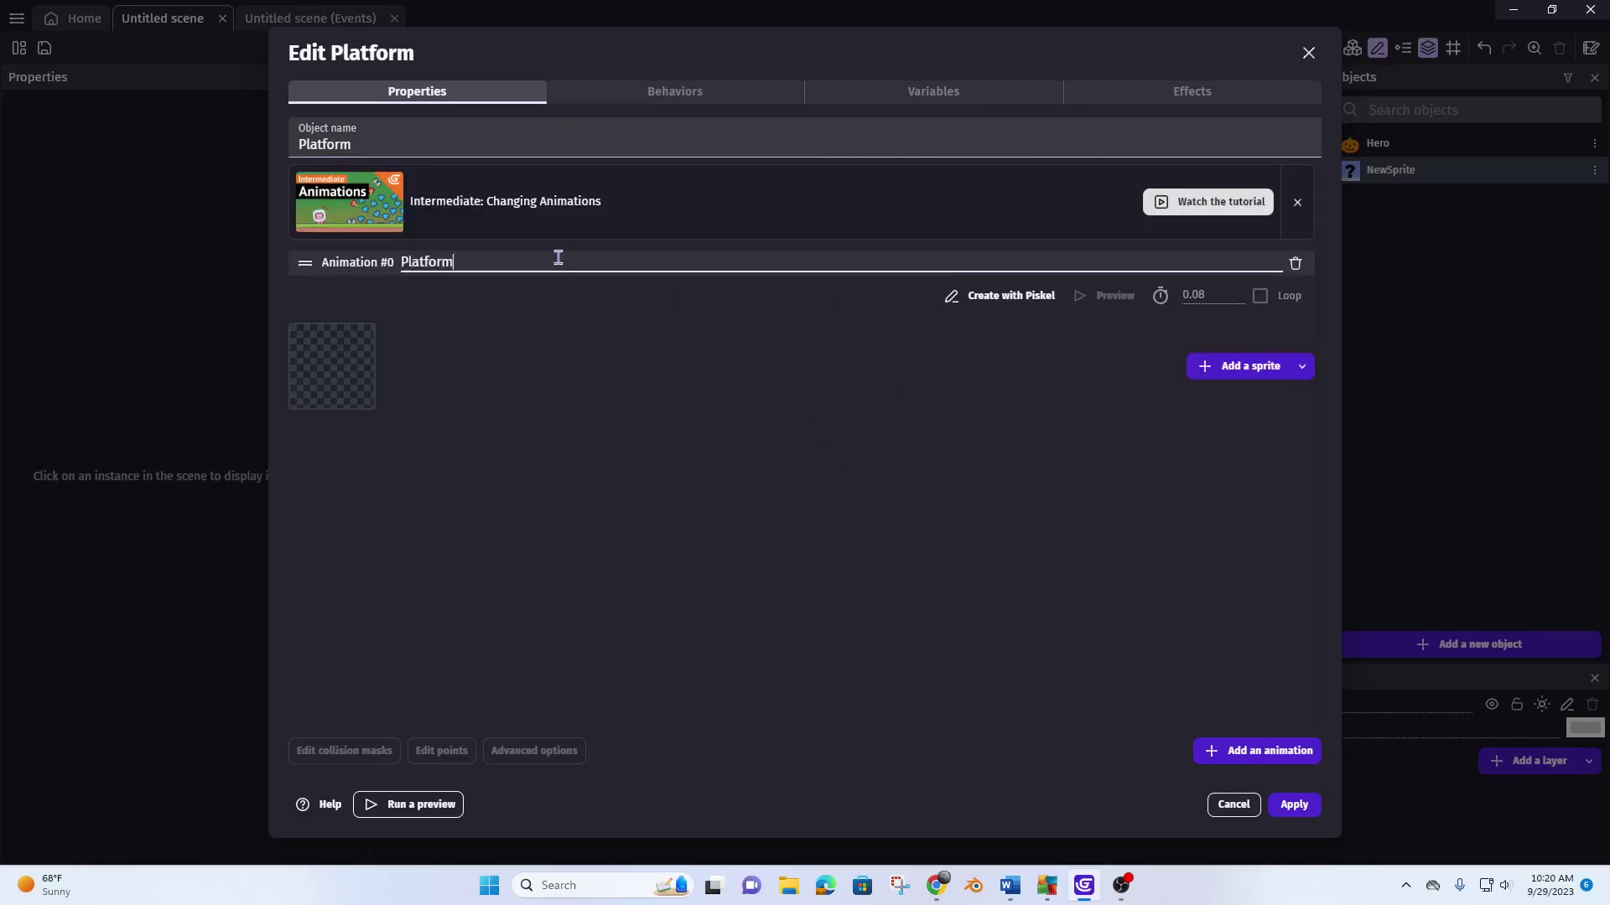
- Create the Platform image in Piskel and draw a jagged horizontal ledge outline with the vertical mirror pen in dark brown #43230a
{"action": "left_click", "coordinate": [1038, 306]}
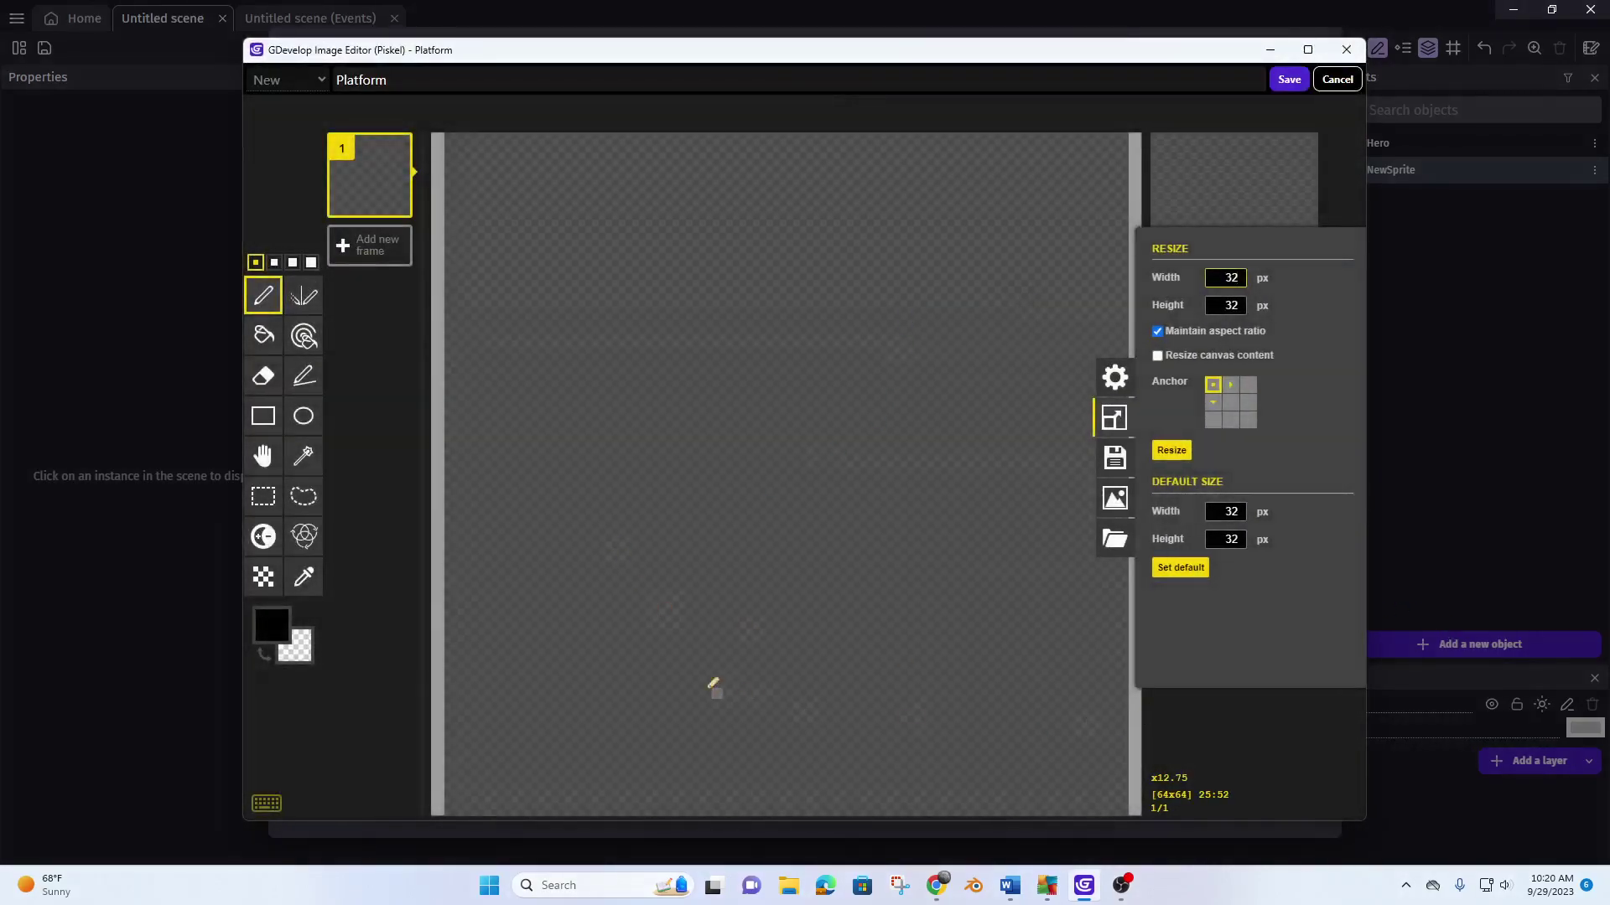
{"action": "left_click", "coordinate": [304, 295]}
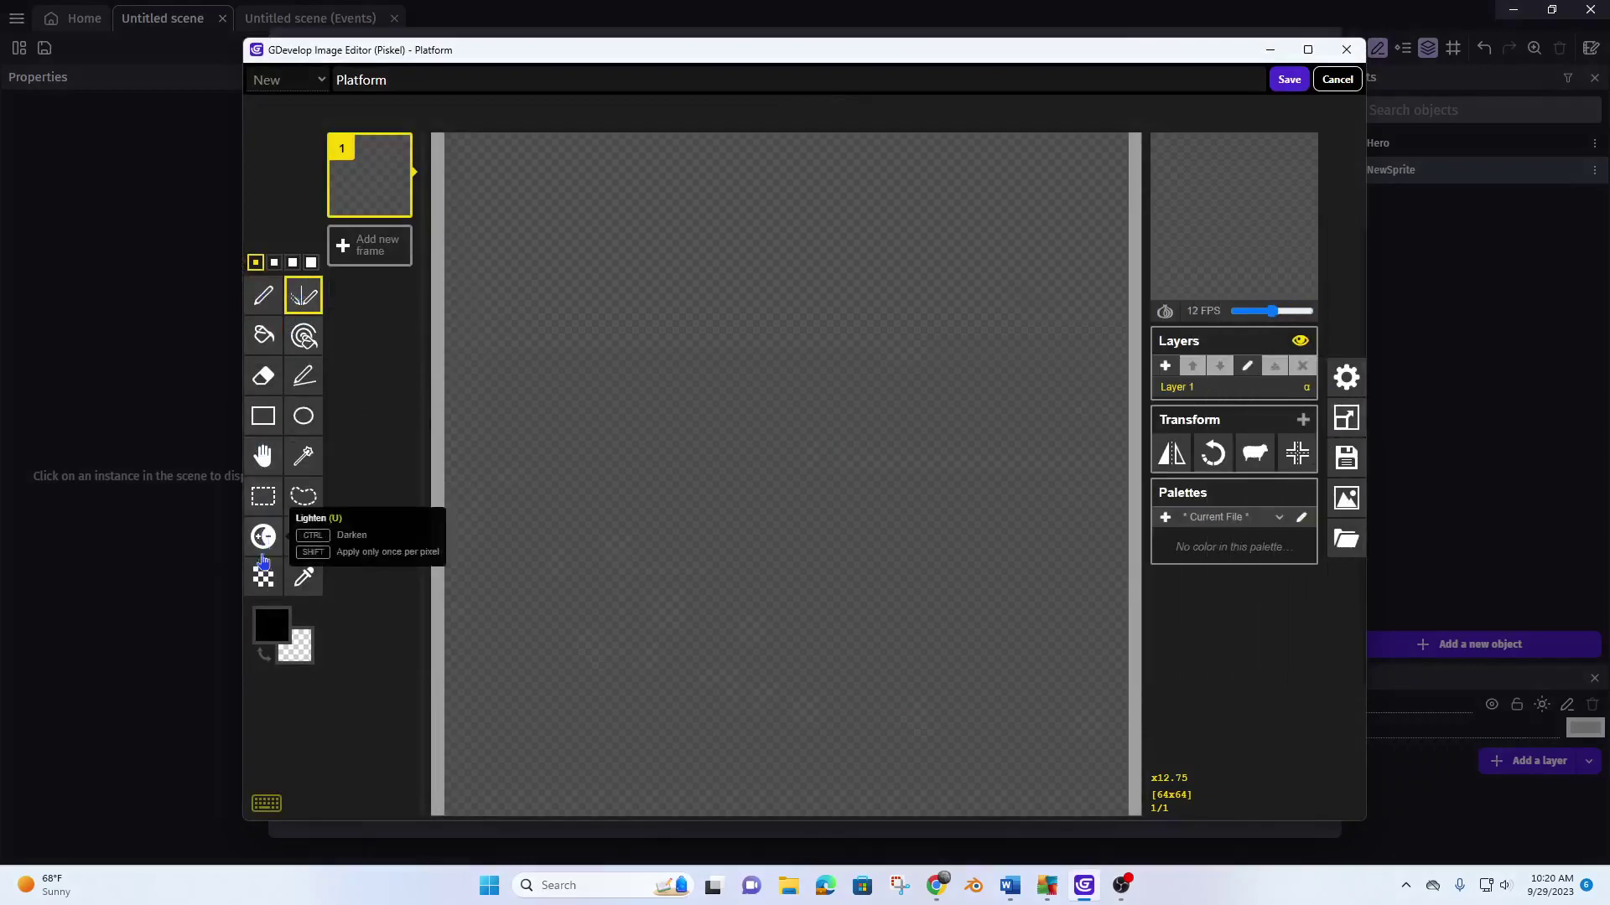
{"action": "left_click", "coordinate": [279, 634]}
{"action": "left_click", "coordinate": [363, 714]}
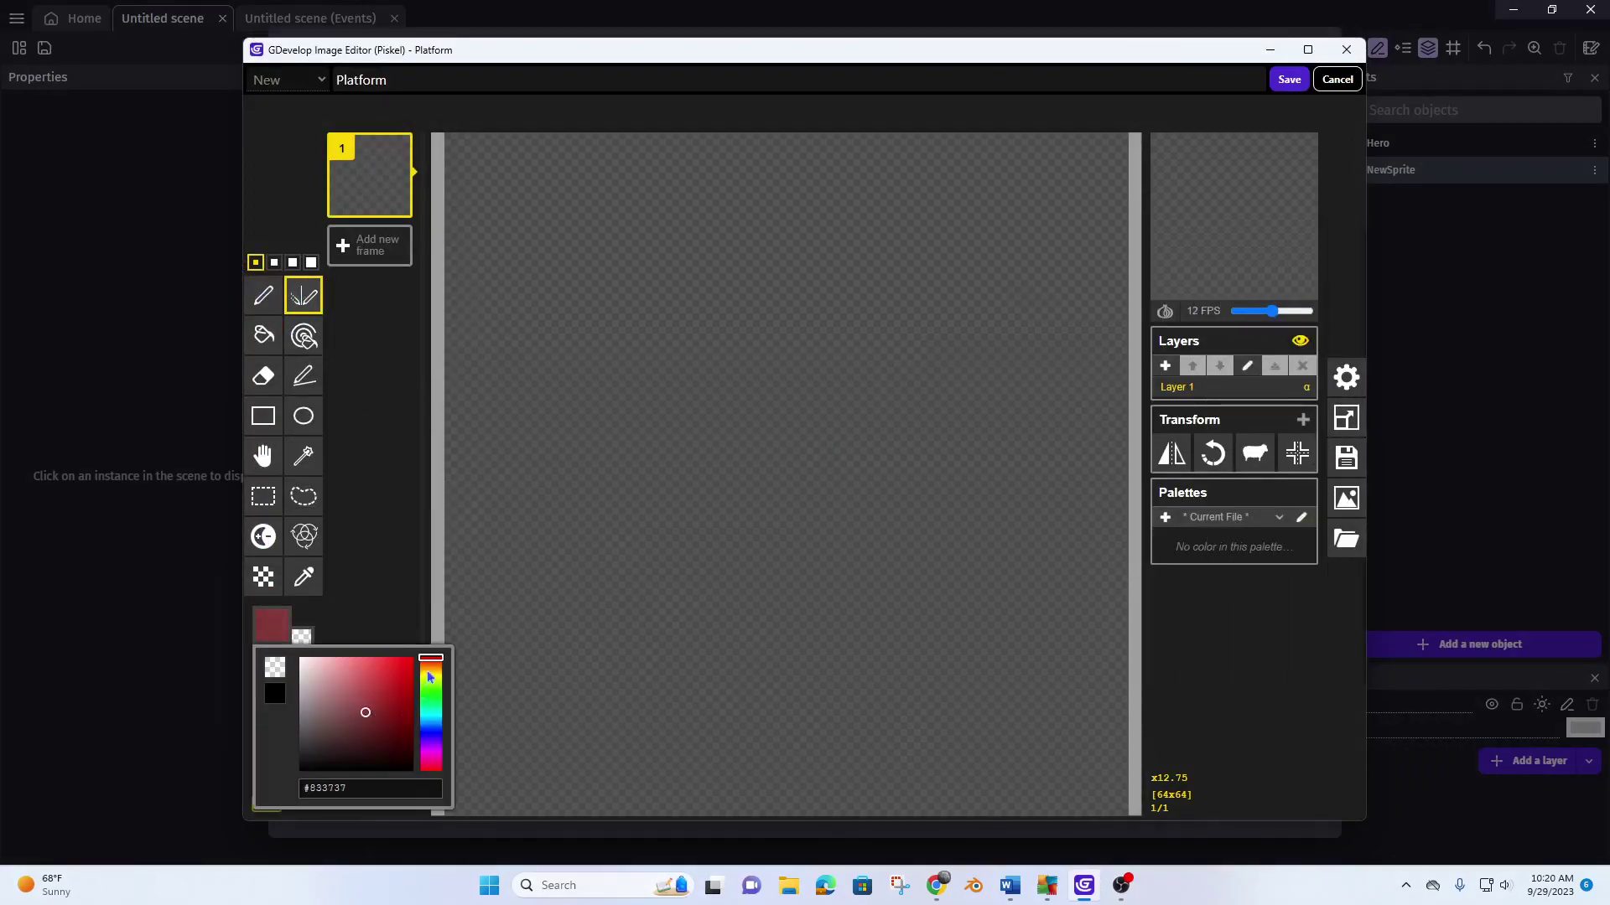
{"action": "left_click", "coordinate": [430, 698]}
{"action": "mouse_move", "coordinate": [430, 703]}
{"action": "left_mouse_down"}
{"action": "mouse_move", "coordinate": [432, 738]}
{"action": "mouse_move", "coordinate": [432, 666]}
{"action": "left_mouse_up"}
{"action": "left_click", "coordinate": [396, 741]}
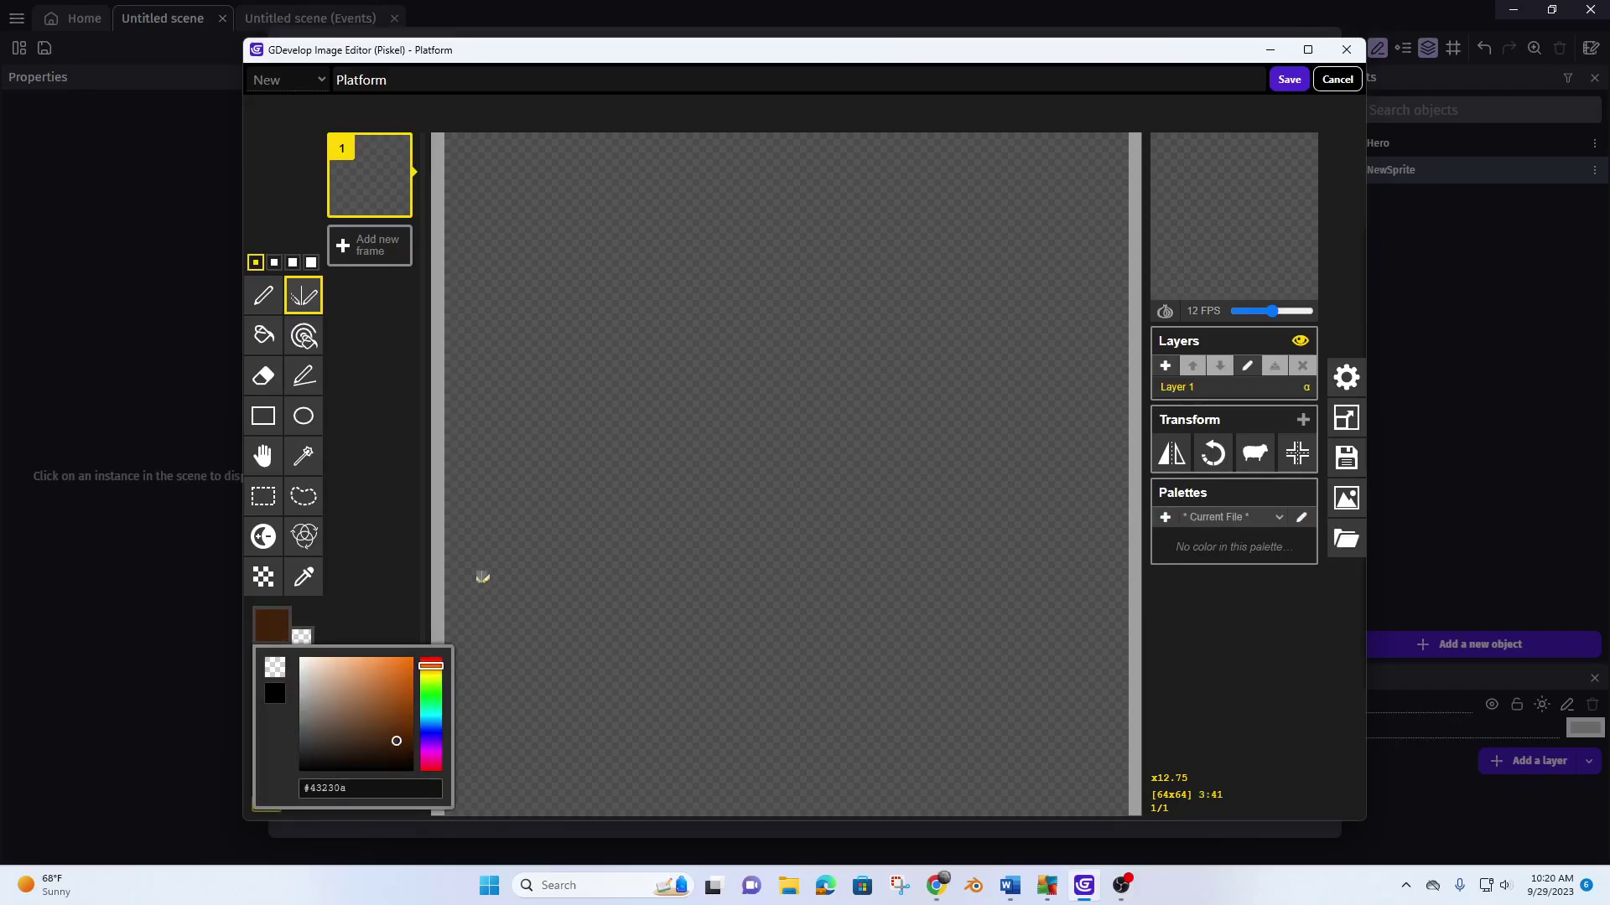
{"action": "mouse_move", "coordinate": [459, 588]}
{"action": "left_mouse_down"}
{"action": "mouse_move", "coordinate": [475, 564]}
{"action": "mouse_move", "coordinate": [729, 567]}
{"action": "mouse_move", "coordinate": [793, 551]}
{"action": "left_mouse_up"}
{"action": "mouse_move", "coordinate": [467, 579]}
{"action": "left_mouse_down"}
{"action": "mouse_move", "coordinate": [499, 626]}
{"action": "mouse_move", "coordinate": [704, 651]}
{"action": "mouse_move", "coordinate": [797, 637]}
{"action": "left_mouse_up"}
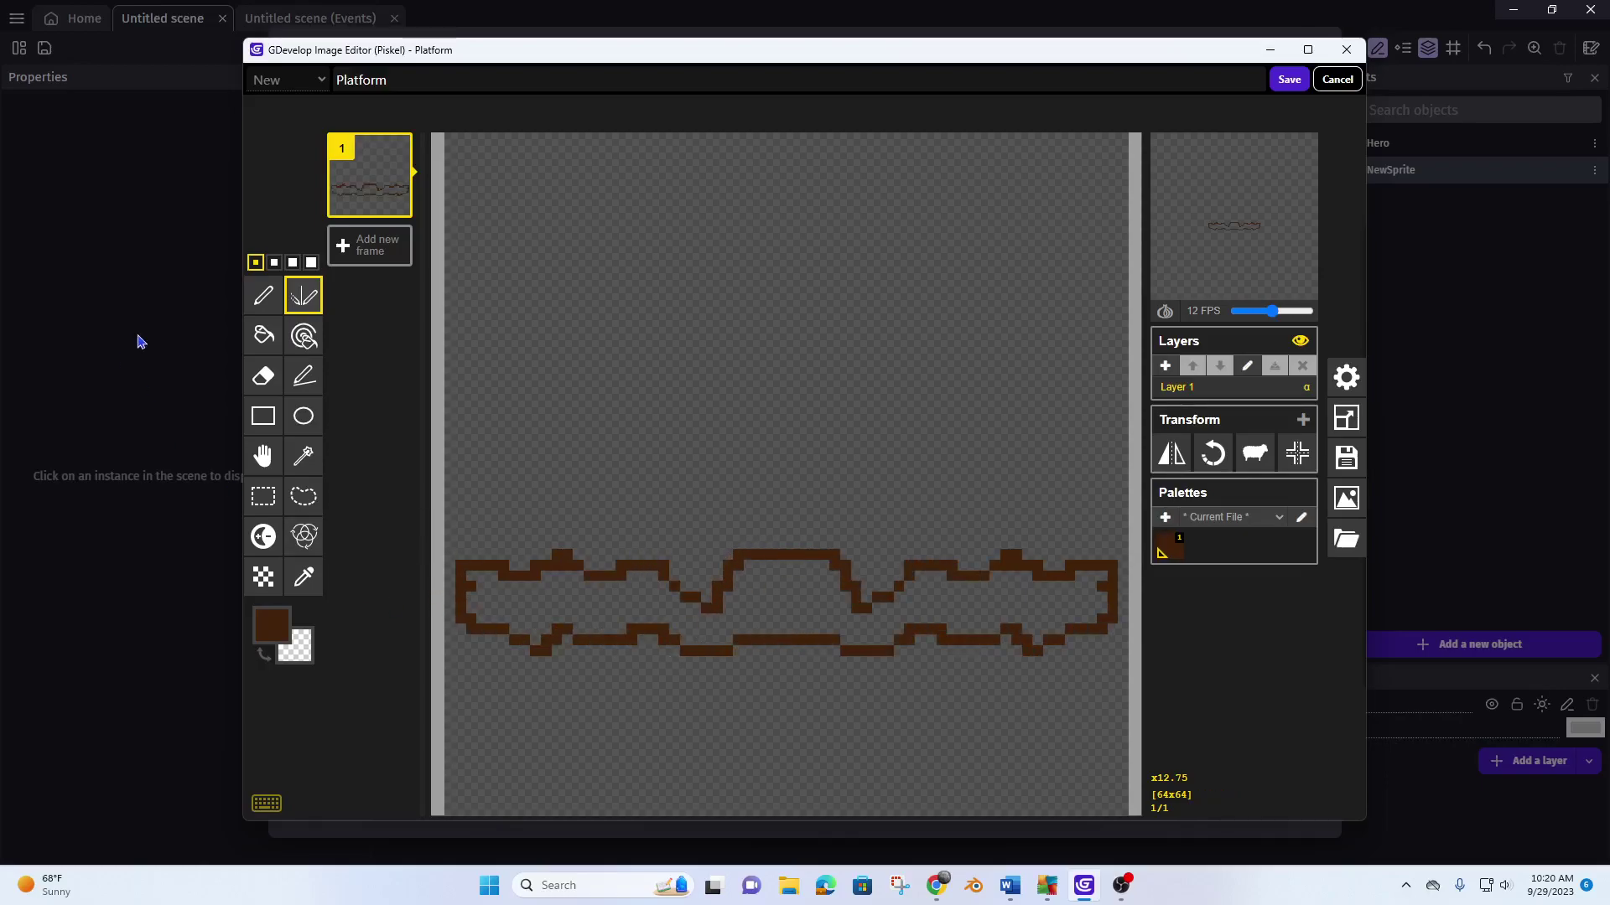
- Fill the ledge outline with the same dark brown and save the Platform drawing
{"action": "left_click", "coordinate": [265, 336]}
{"action": "left_click", "coordinate": [608, 612]}
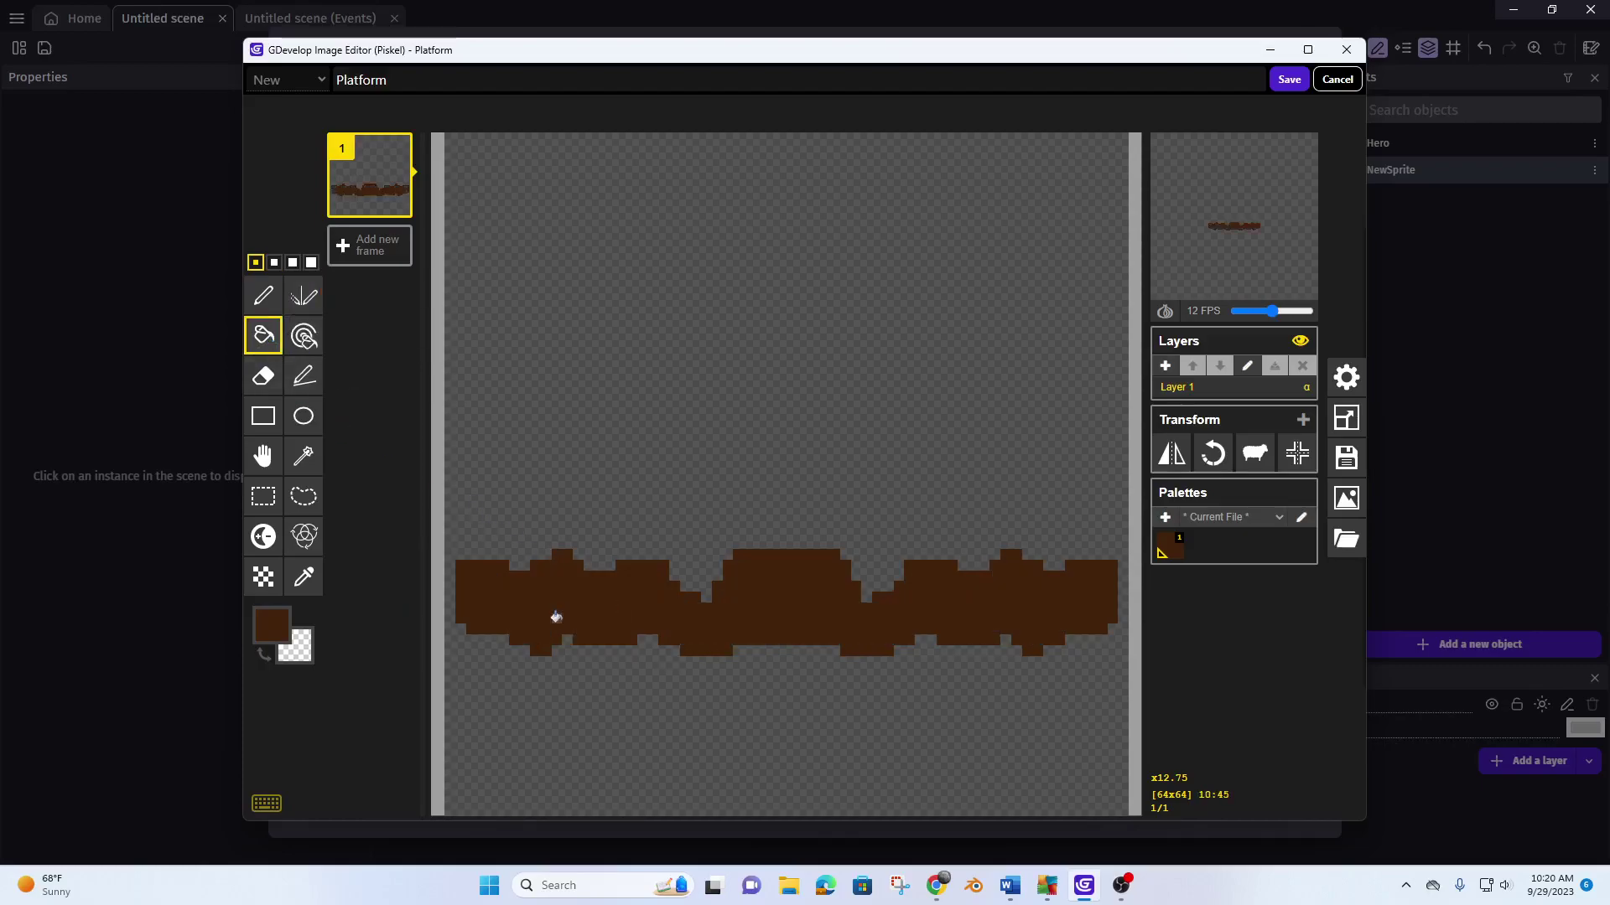
{"action": "left_click", "coordinate": [1289, 81]}
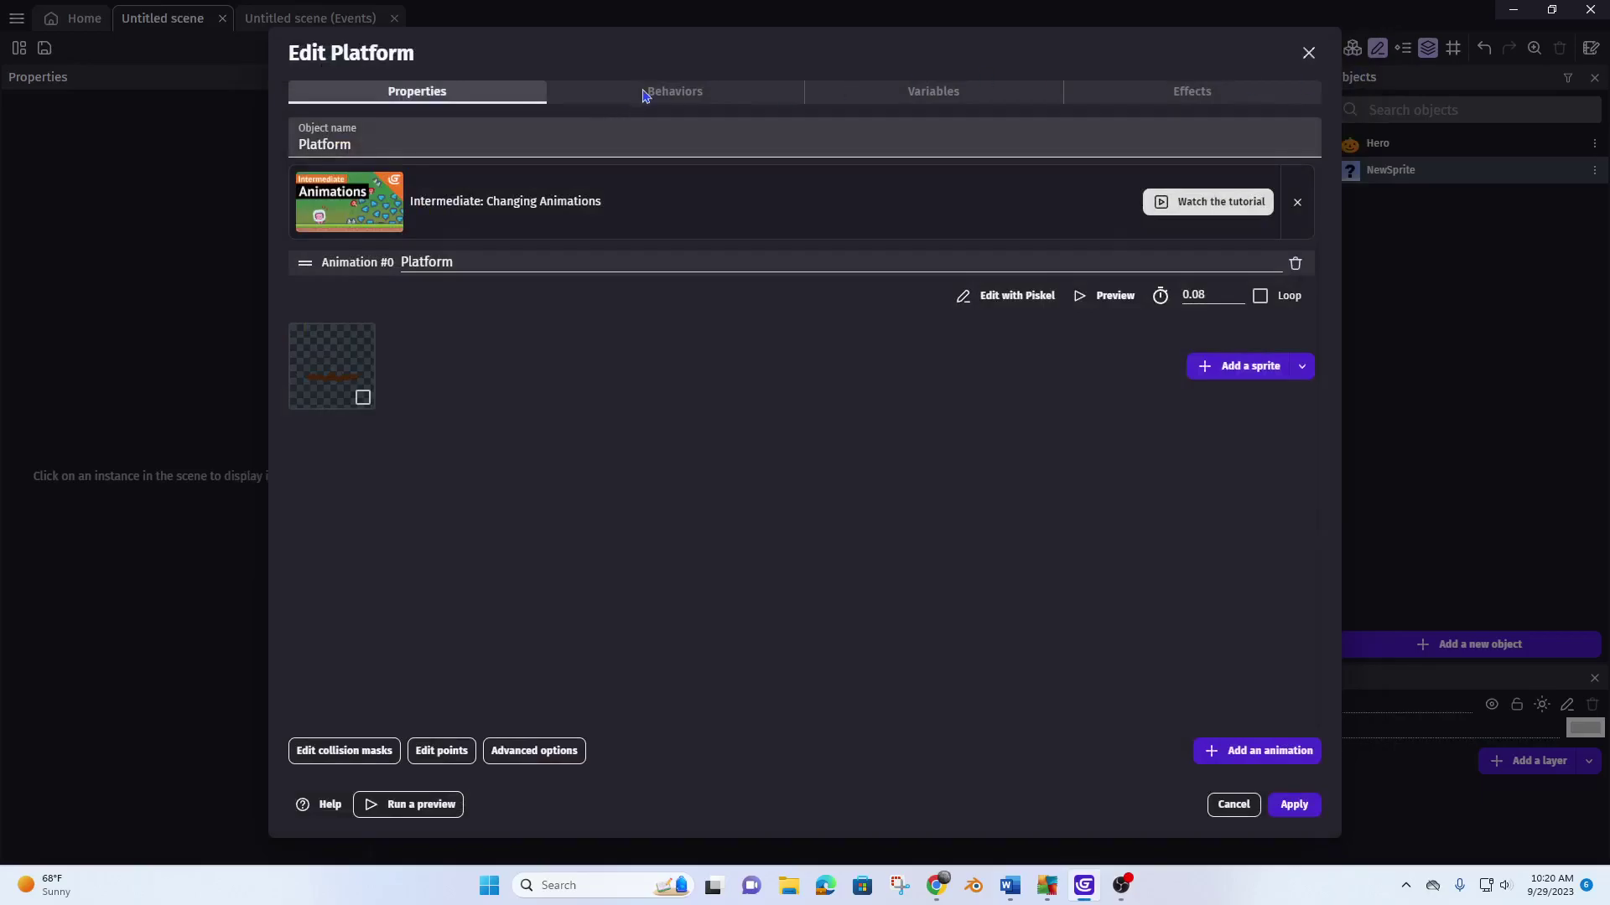
- Add the Platform behavior to the Platform object and apply the changes
{"action": "left_click", "coordinate": [671, 92]}
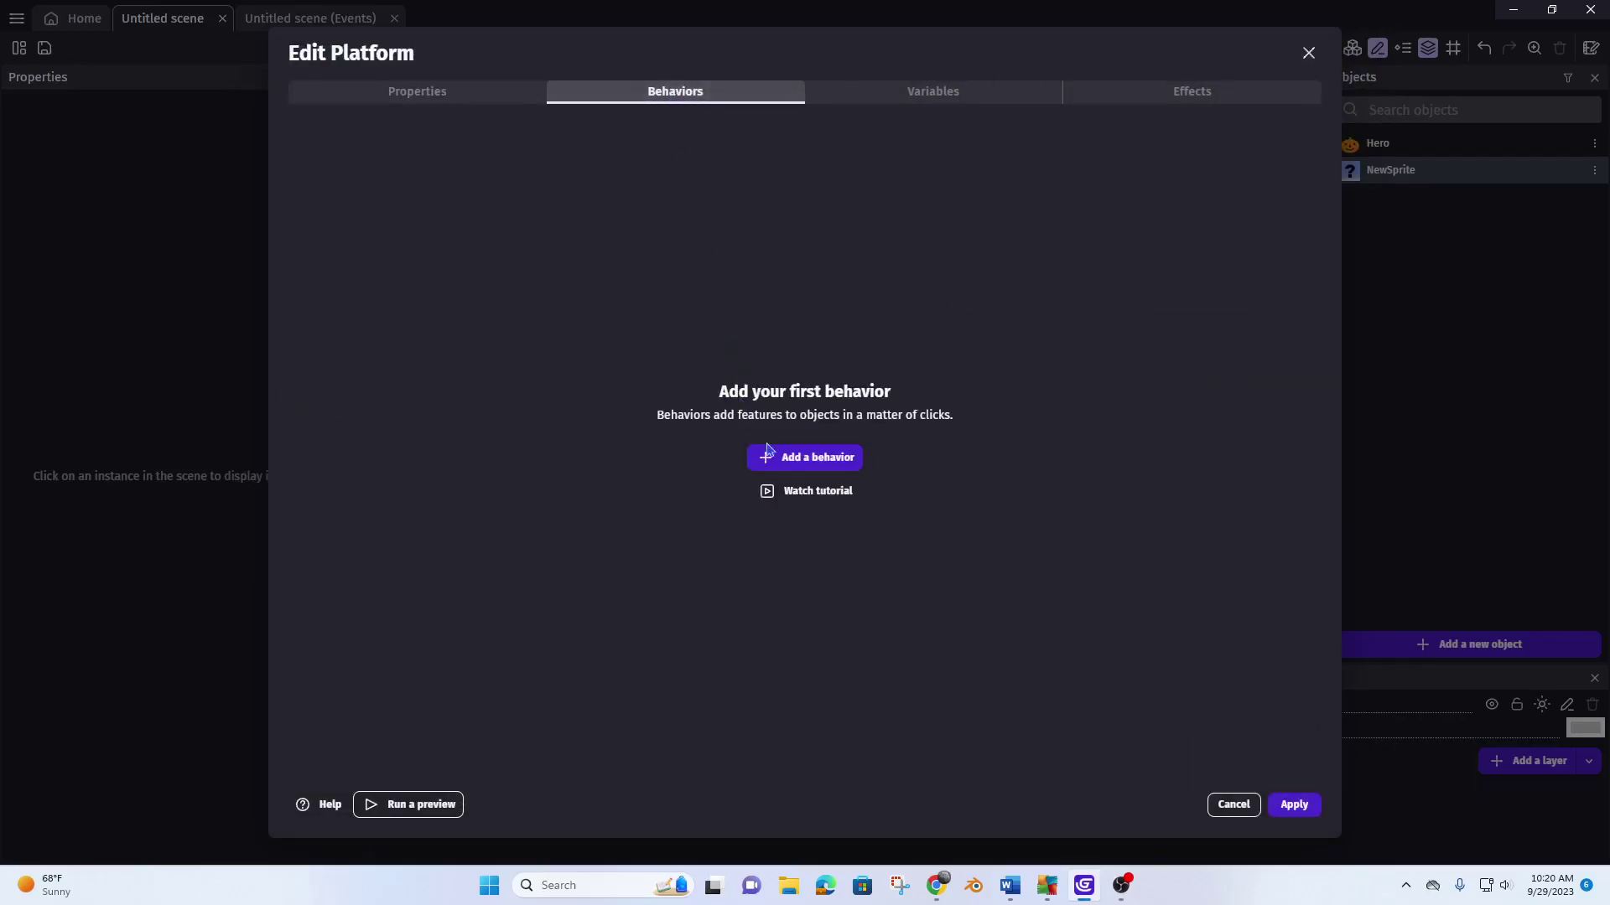
{"action": "left_click", "coordinate": [805, 463]}
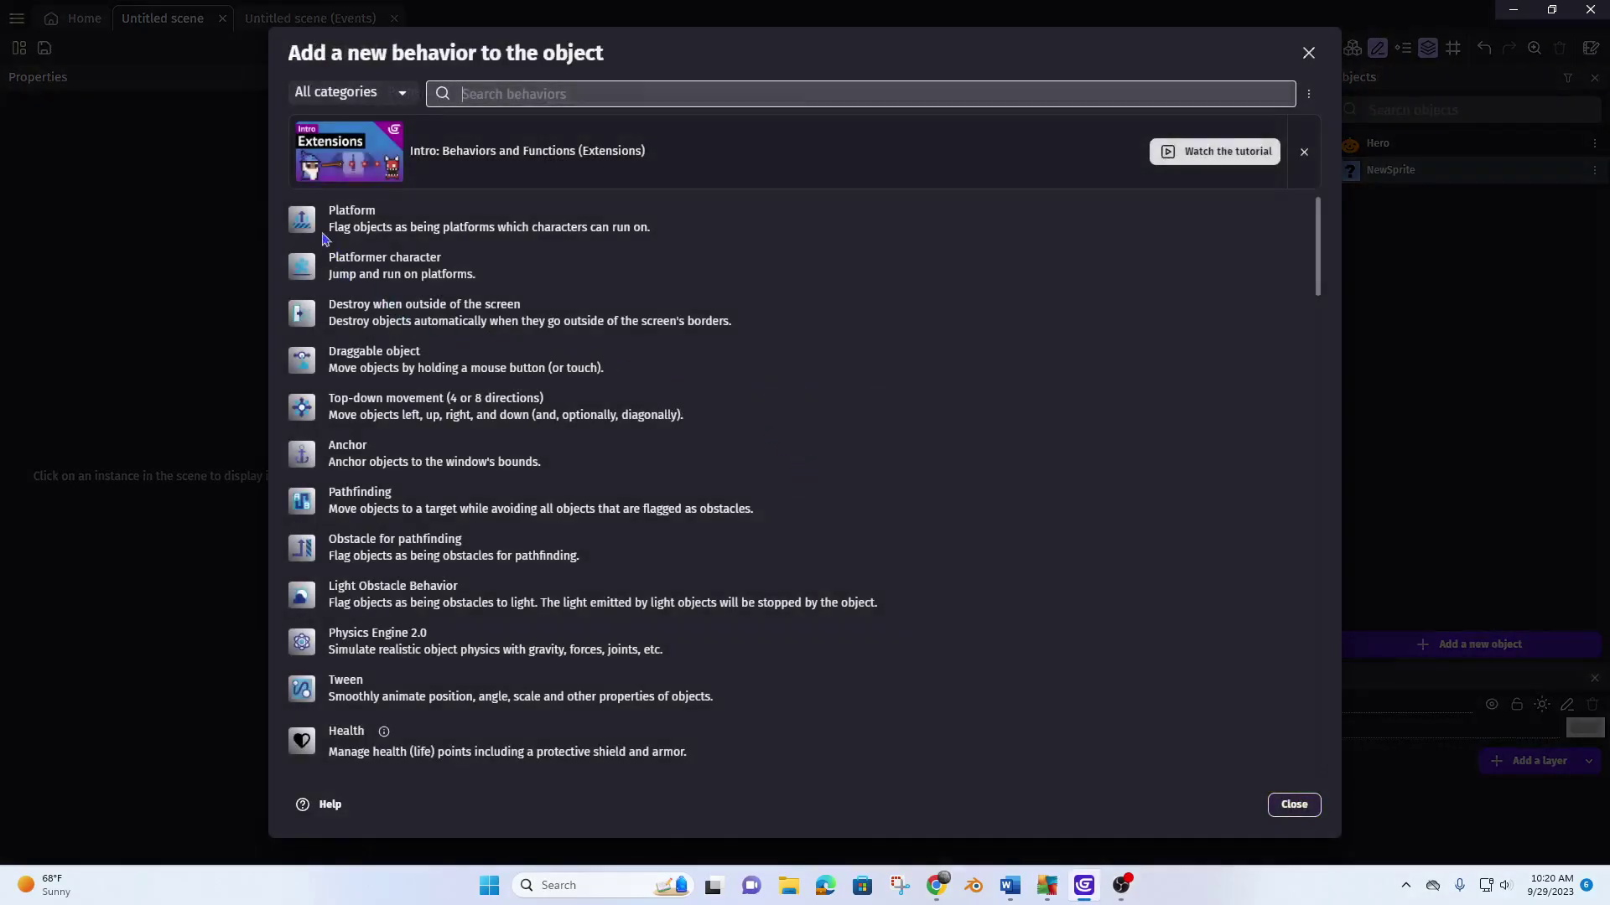
{"action": "left_click", "coordinate": [309, 223]}
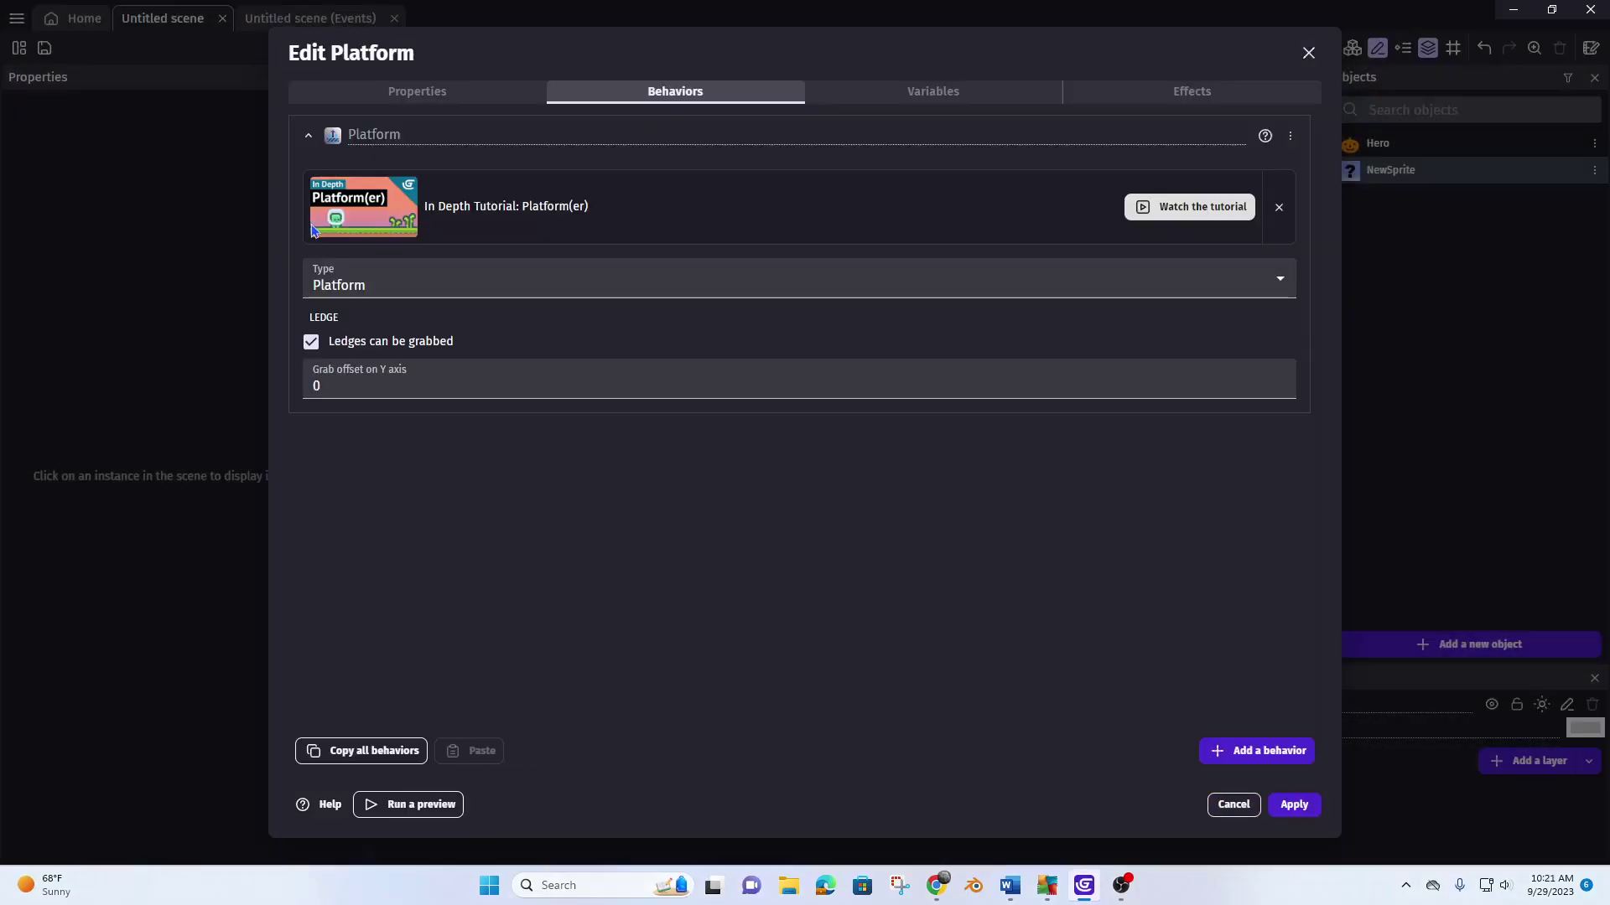
{"action": "left_click", "coordinate": [1293, 805]}
- Place a Platform instance directly beneath Hero at about X 99, Y 924 and widen it to about 113
{"action": "left_click_drag", "start_coordinate": [1279, 249], "coordinate": [561, 571]}
{"action": "left_click_drag", "start_coordinate": [461, 558], "coordinate": [514, 555]}
{"action": "left_click", "coordinate": [457, 545]}
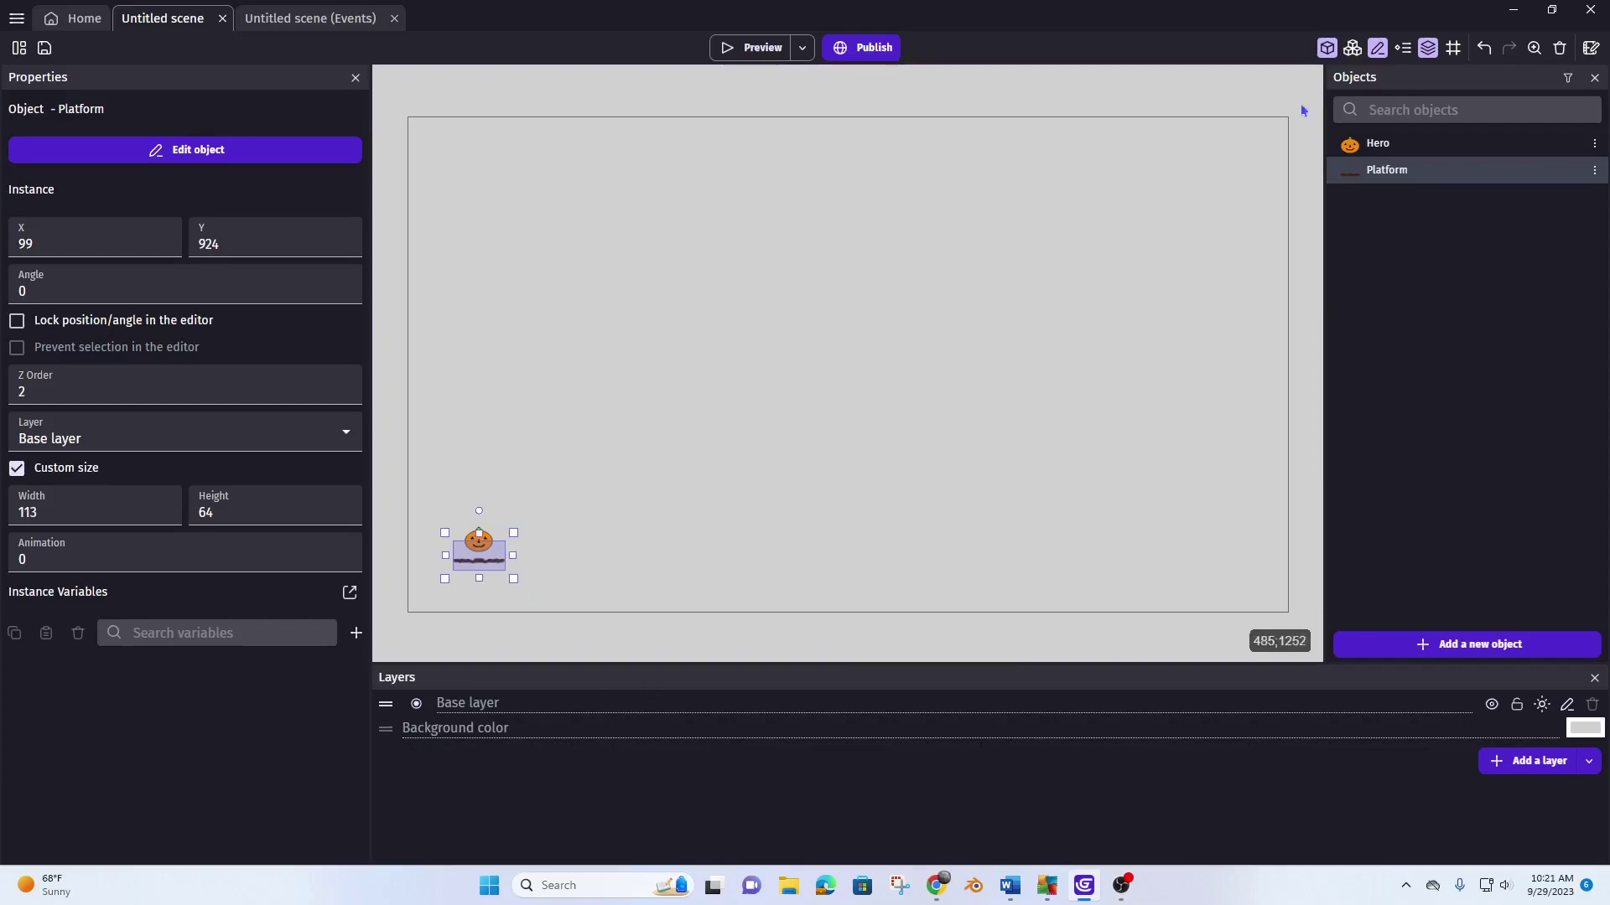
- Preview the scene to check whether Hero stands on the platform, and close the preview
{"action": "left_click", "coordinate": [750, 48]}
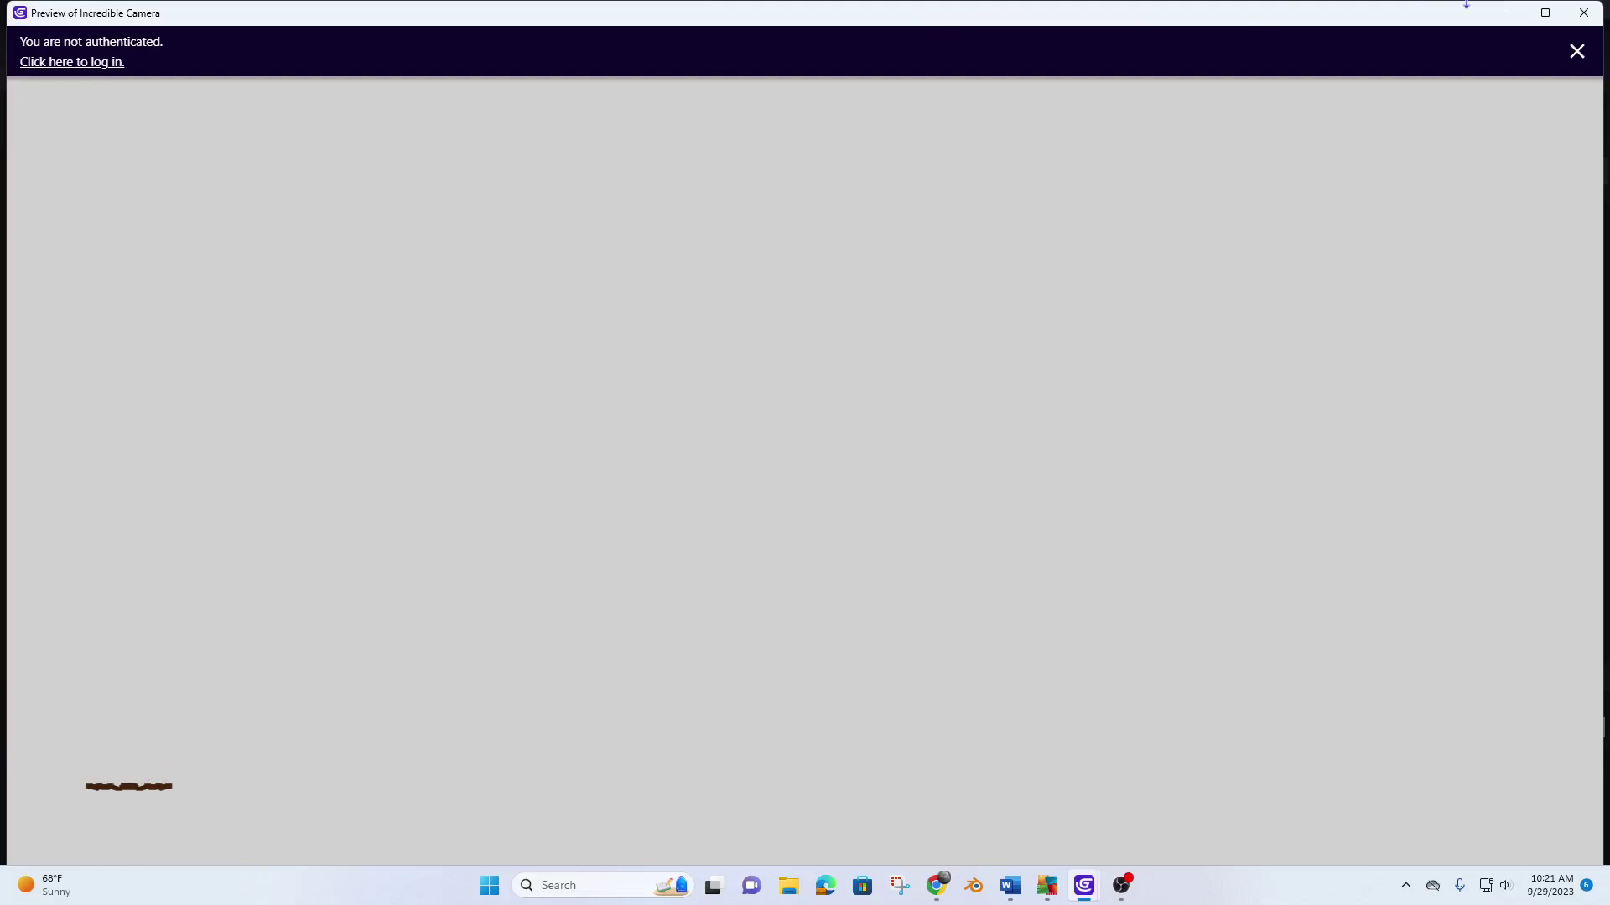
{"action": "left_click", "coordinate": [1584, 12]}
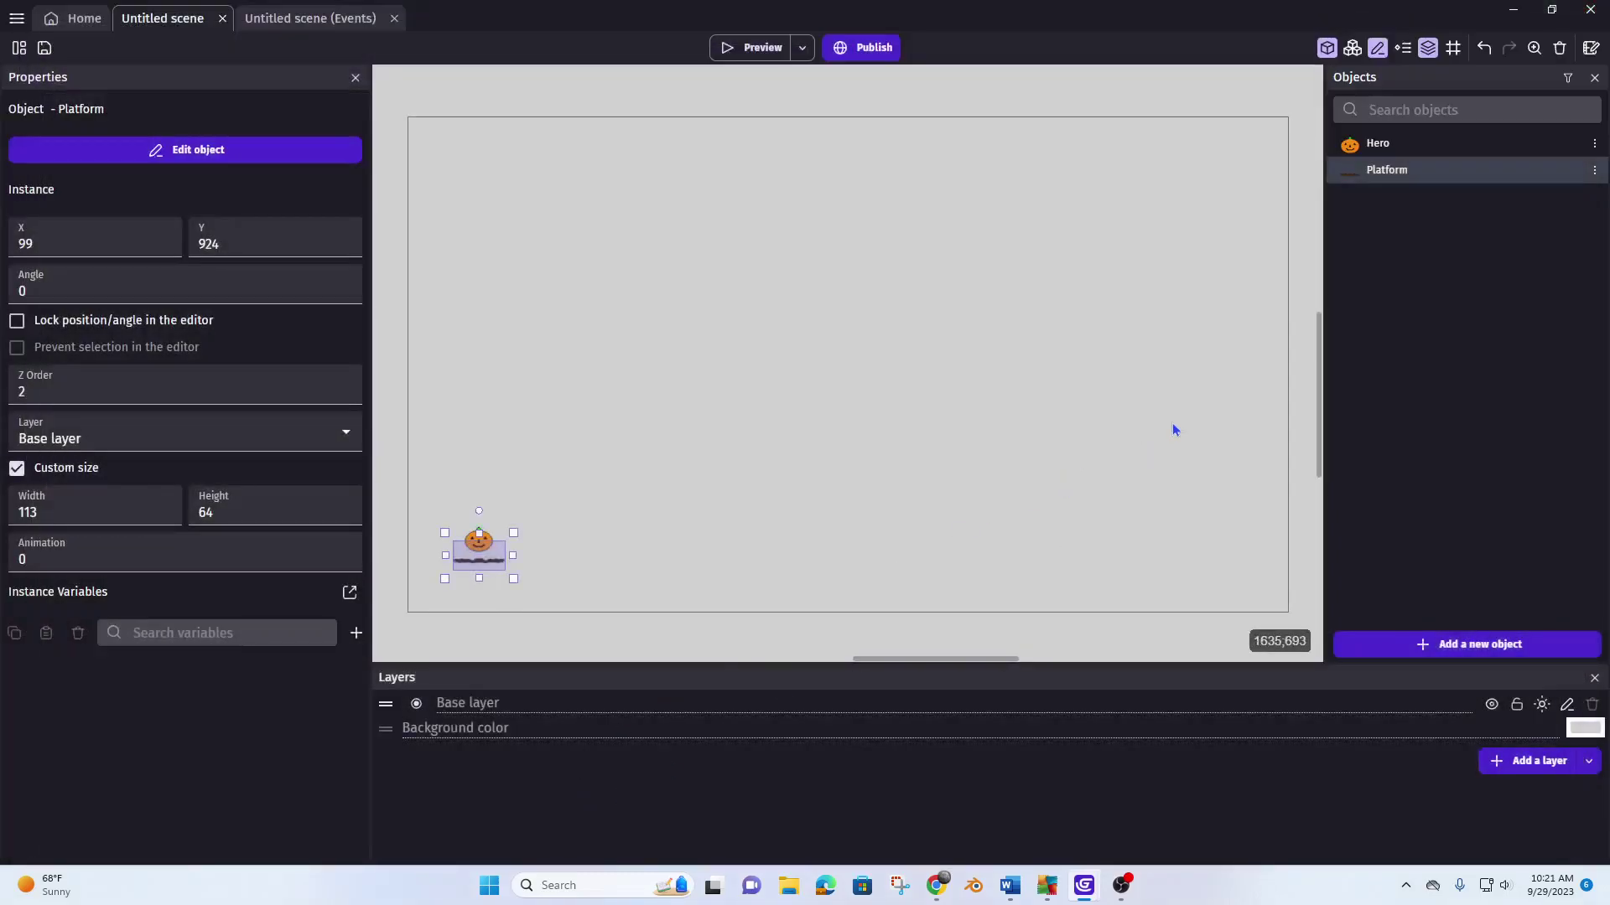
- Remove the Platform behavior from the Platform object, apply the change and preview the scene
{"action": "double_click", "coordinate": [1420, 171]}
{"action": "left_click", "coordinate": [693, 101]}
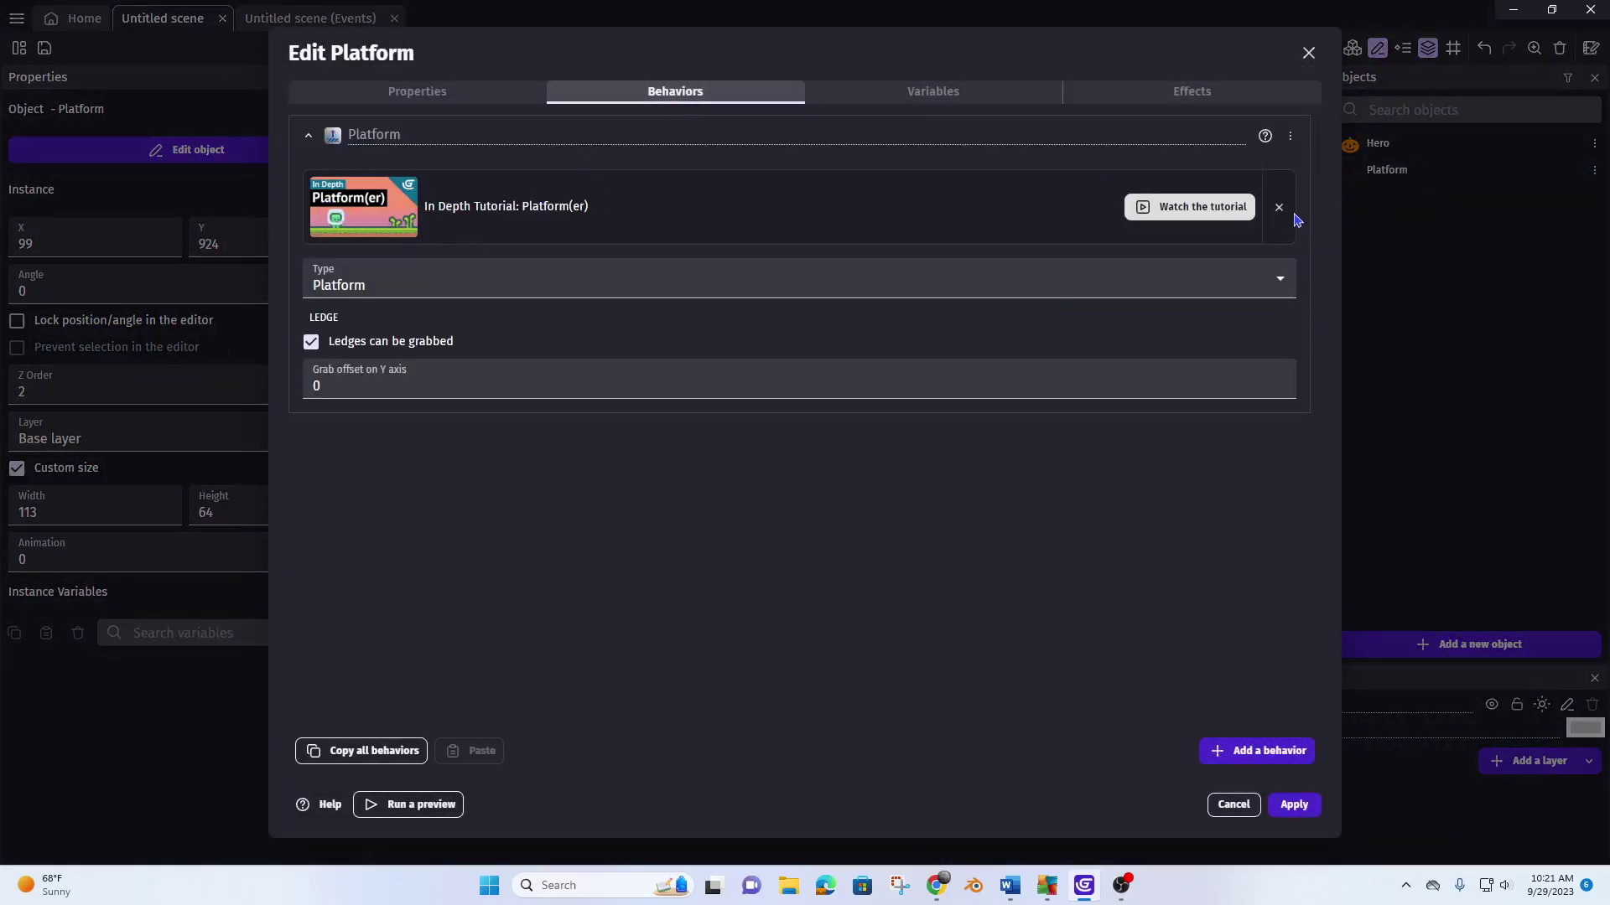
{"action": "left_click", "coordinate": [1290, 136]}
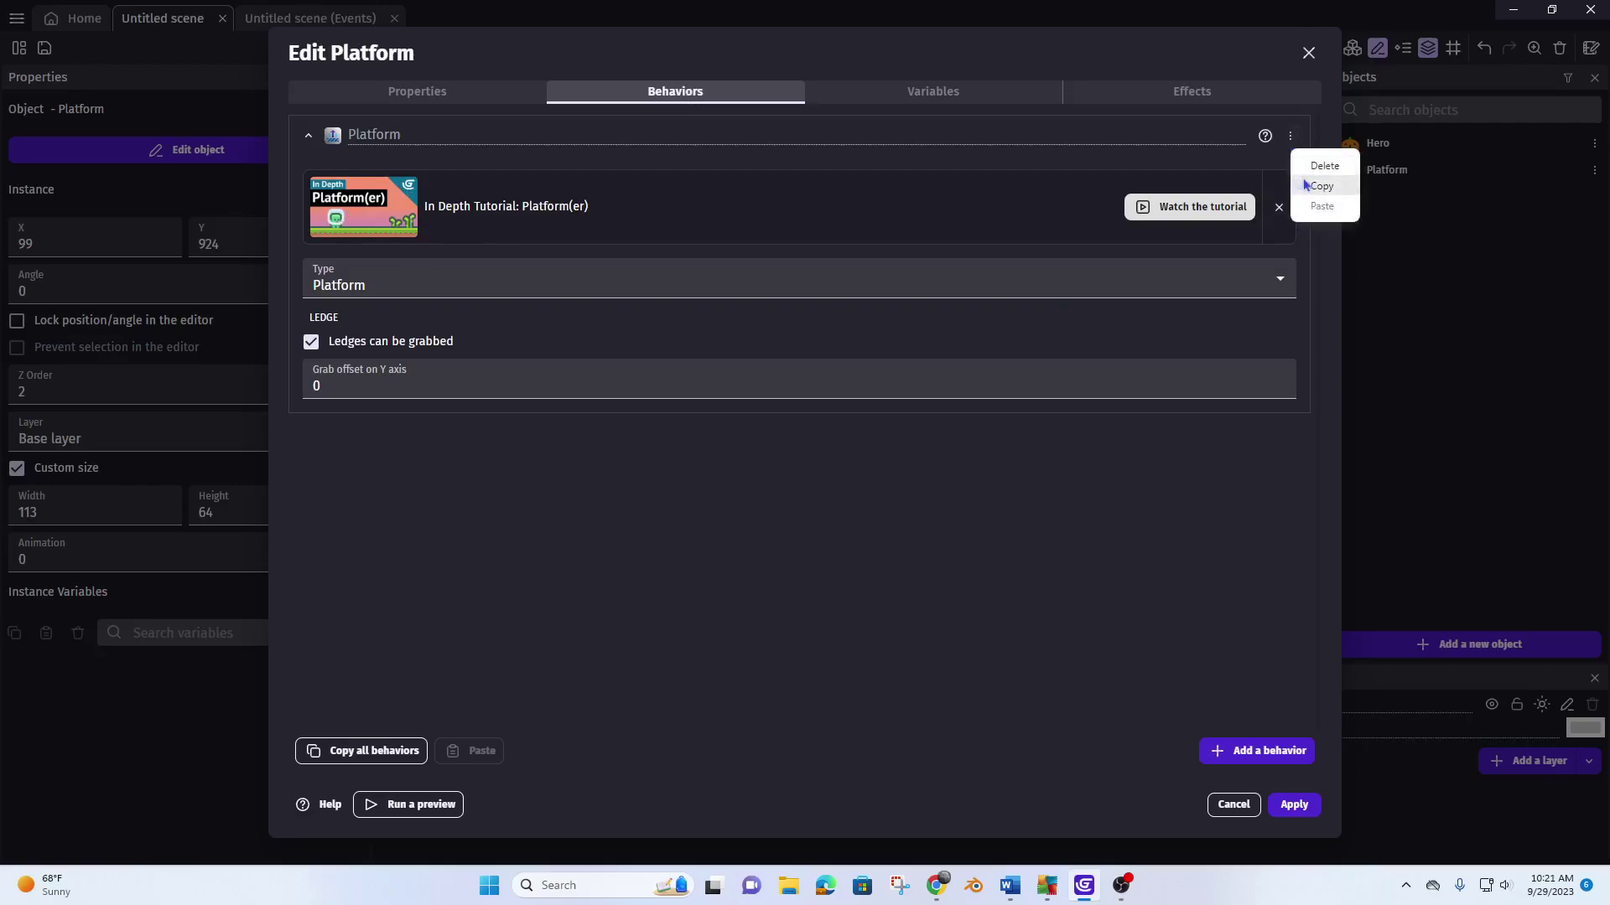
{"action": "left_click", "coordinate": [1313, 168]}
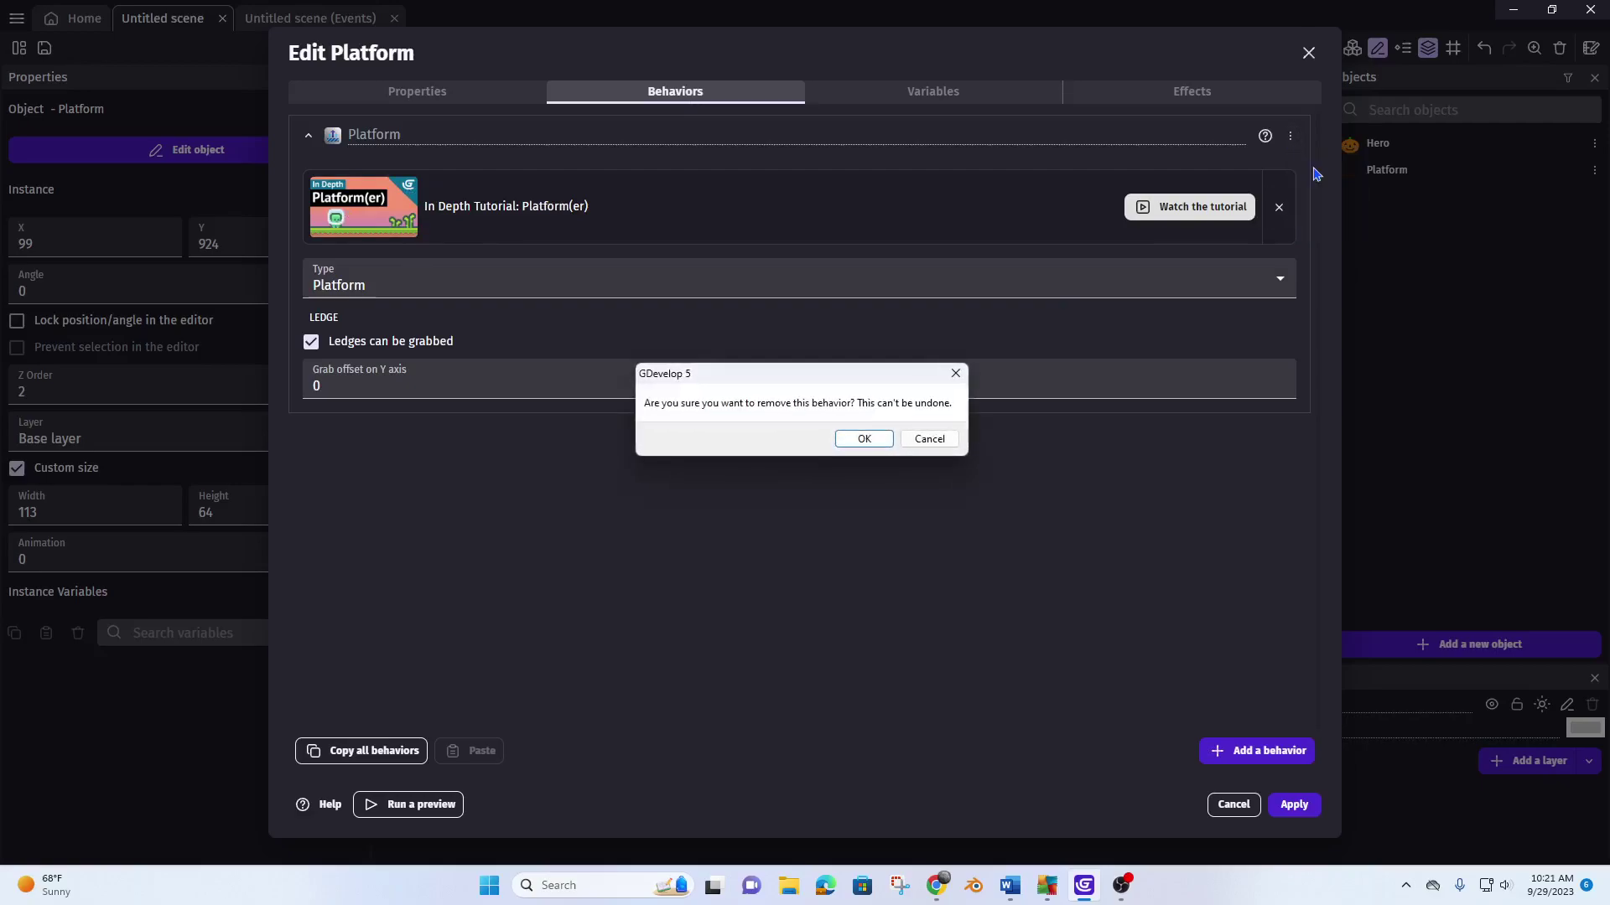
{"action": "left_click", "coordinate": [865, 441]}
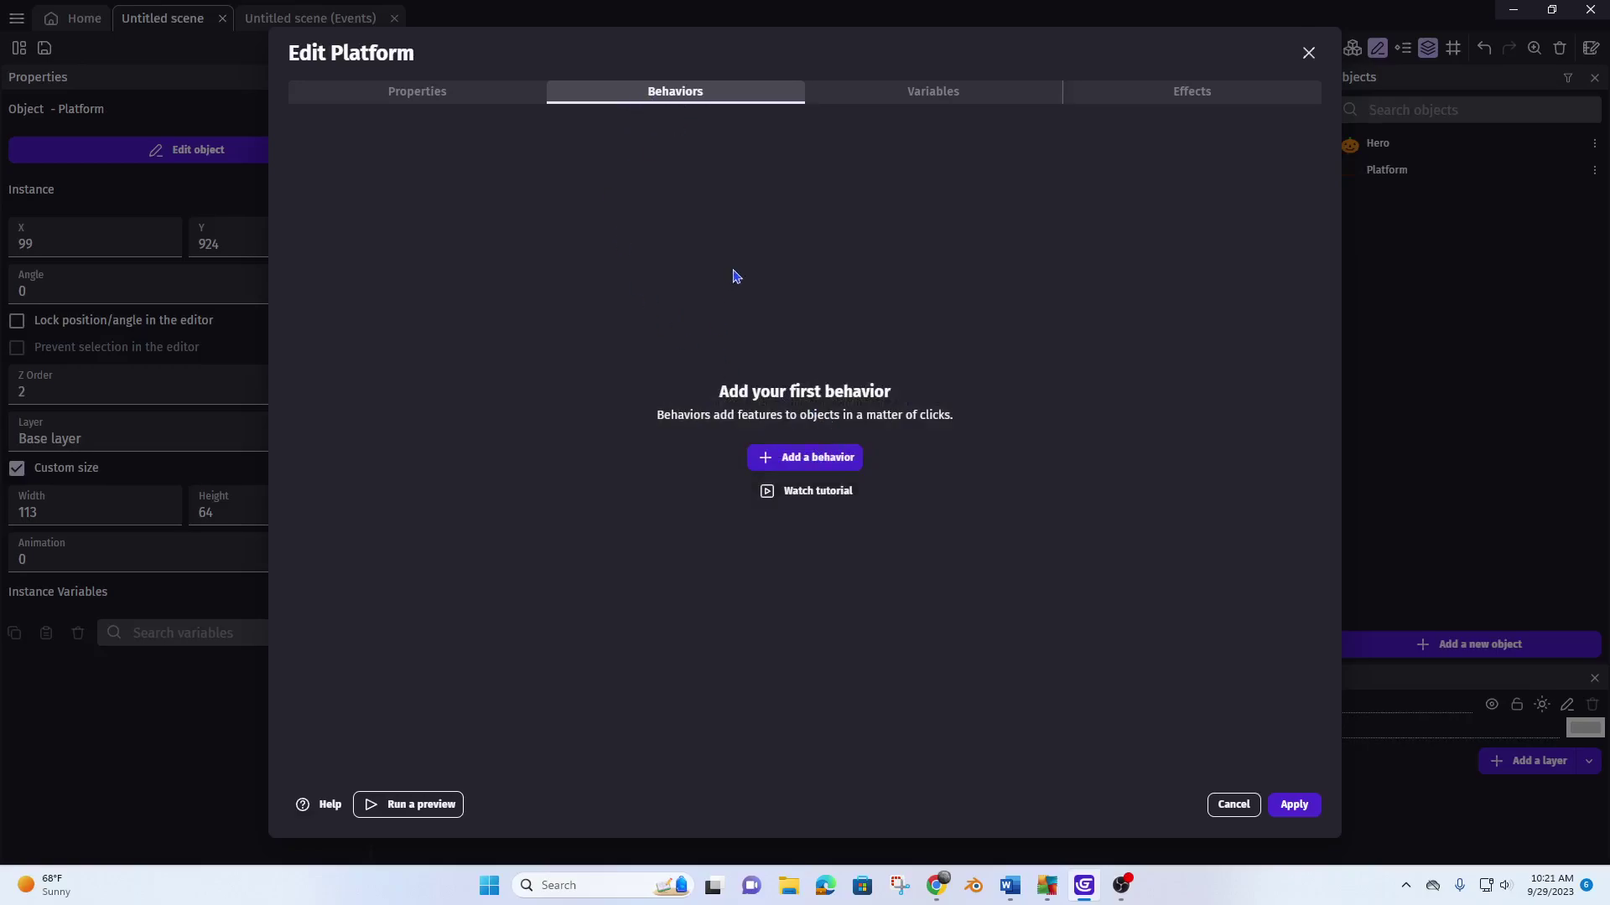
{"action": "left_click", "coordinate": [1294, 805]}
{"action": "left_click", "coordinate": [751, 47]}
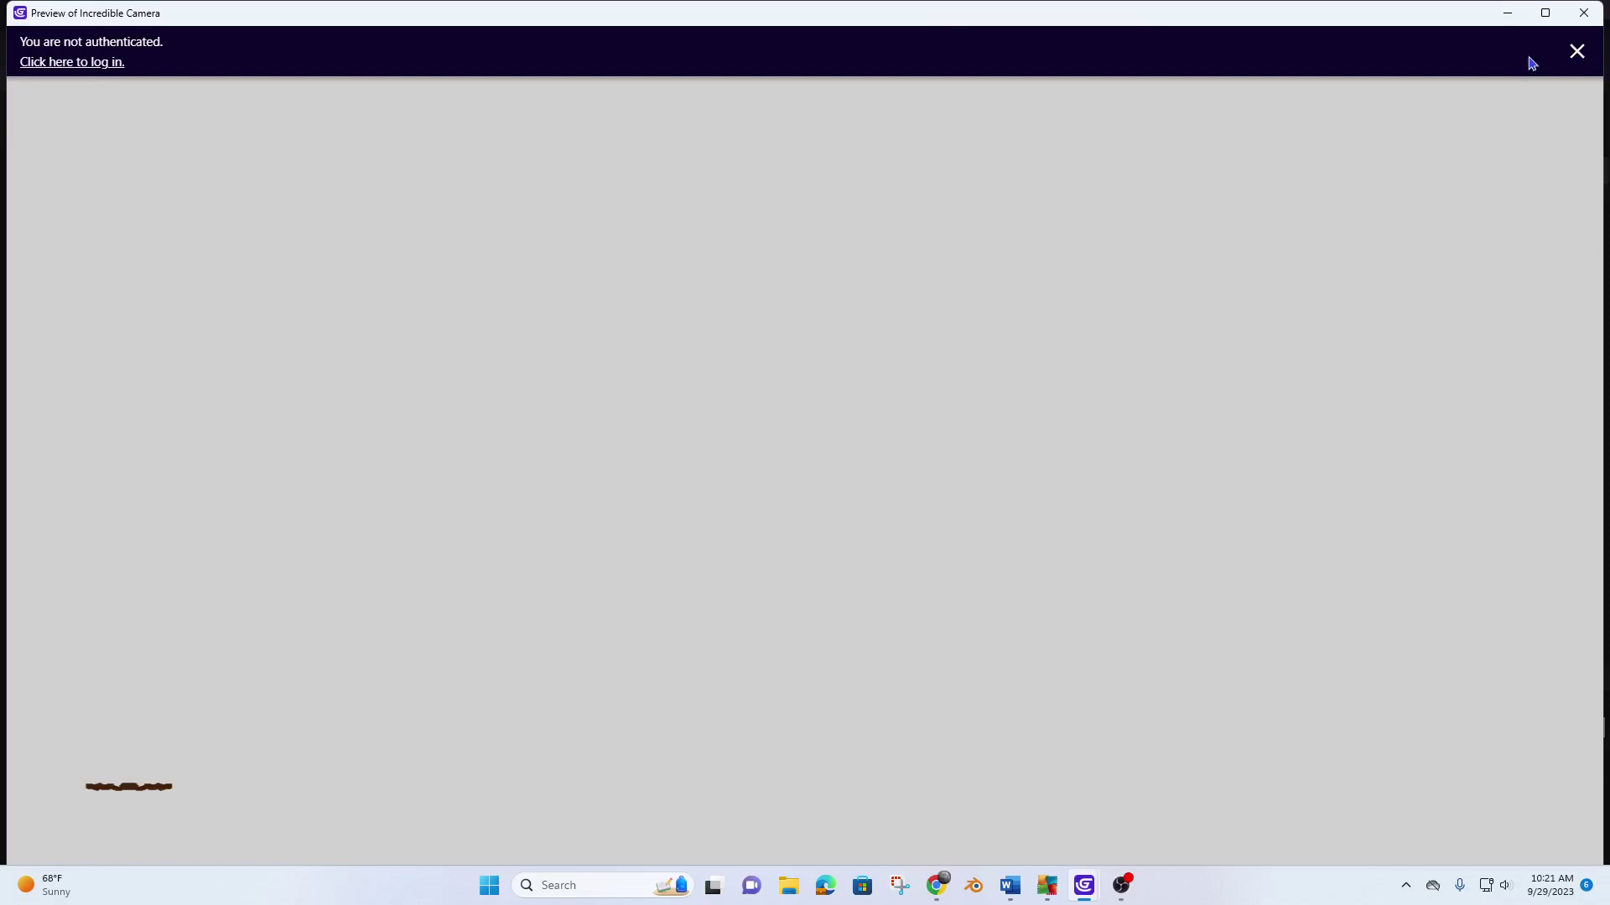
{"action": "left_click", "coordinate": [1580, 13]}
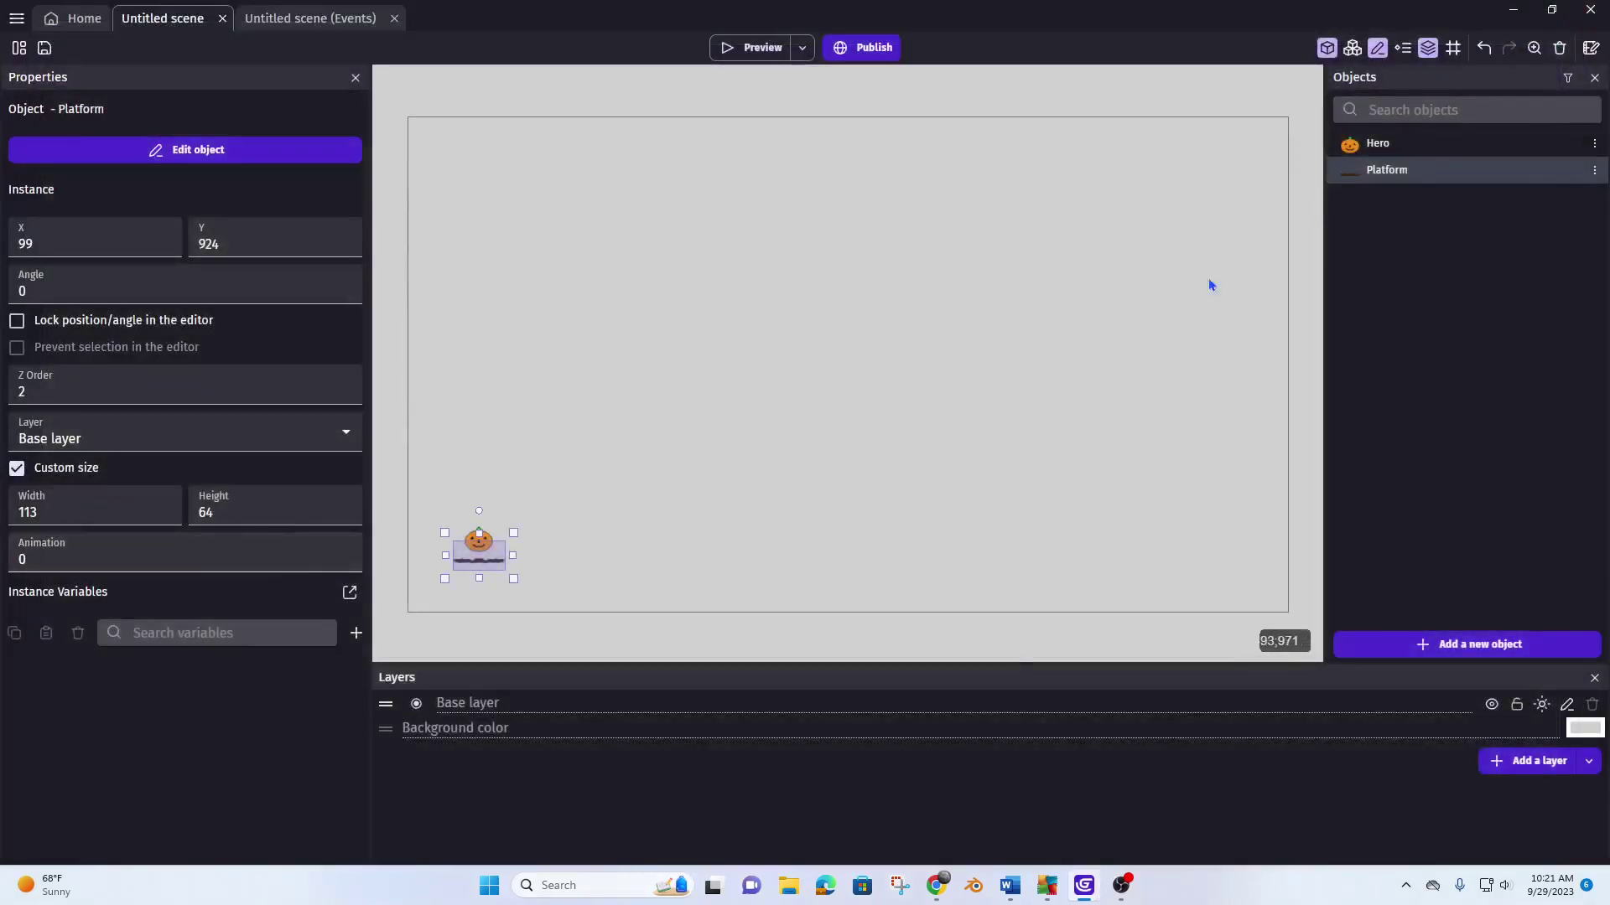
- Add the Platform behavior to the Platform object again and apply the change
{"action": "double_click", "coordinate": [1385, 176]}
{"action": "left_click", "coordinate": [652, 95]}
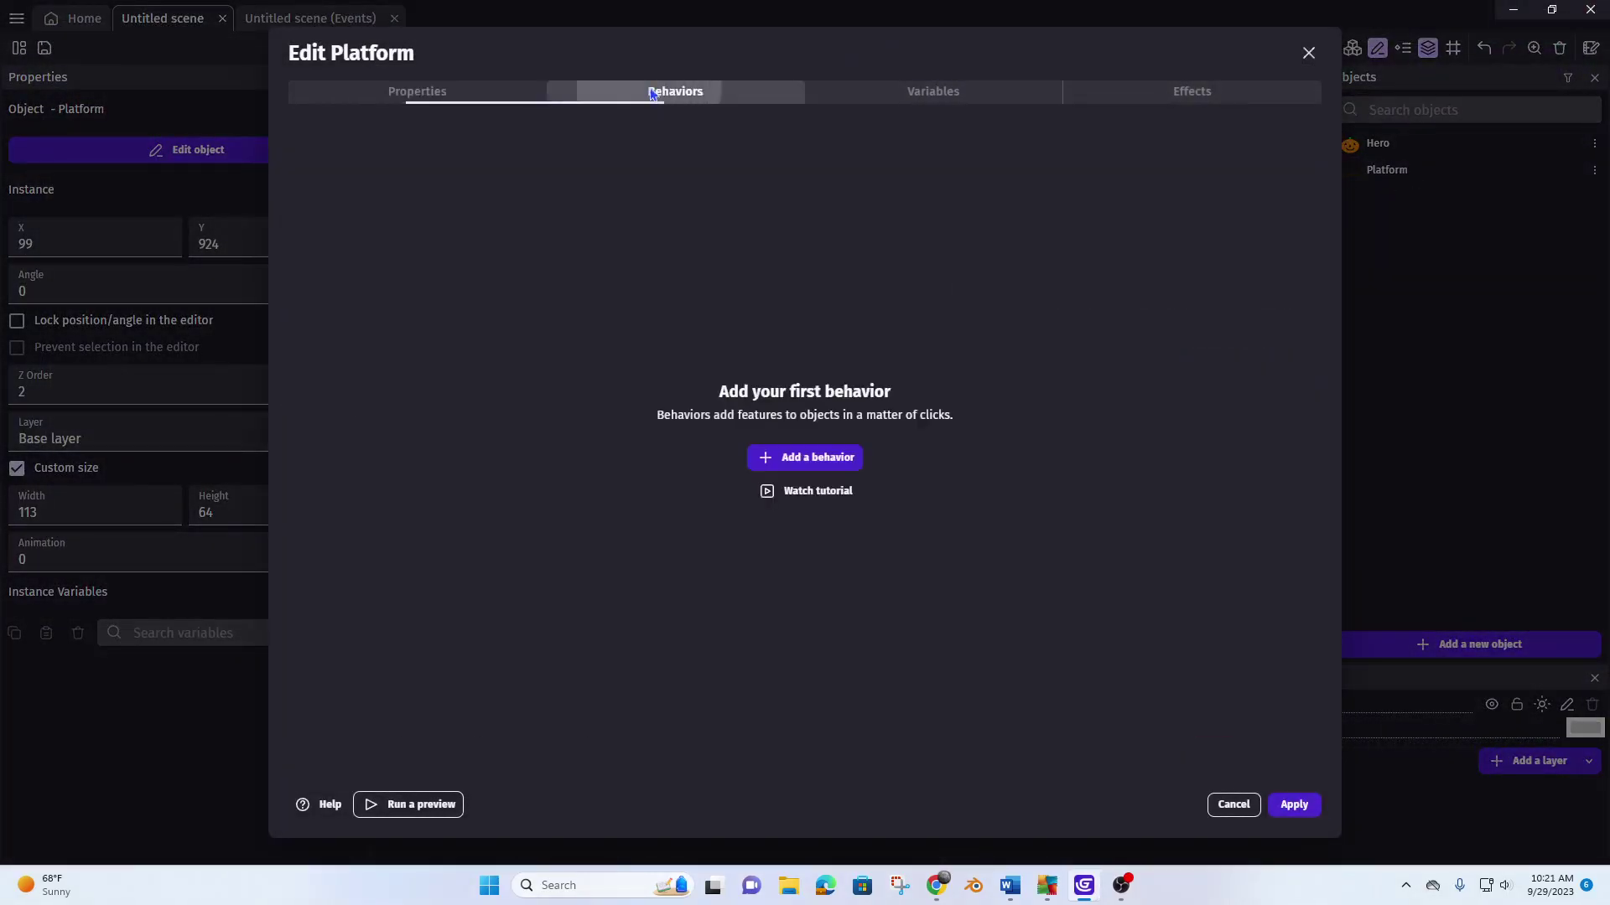
{"action": "left_click", "coordinate": [838, 463]}
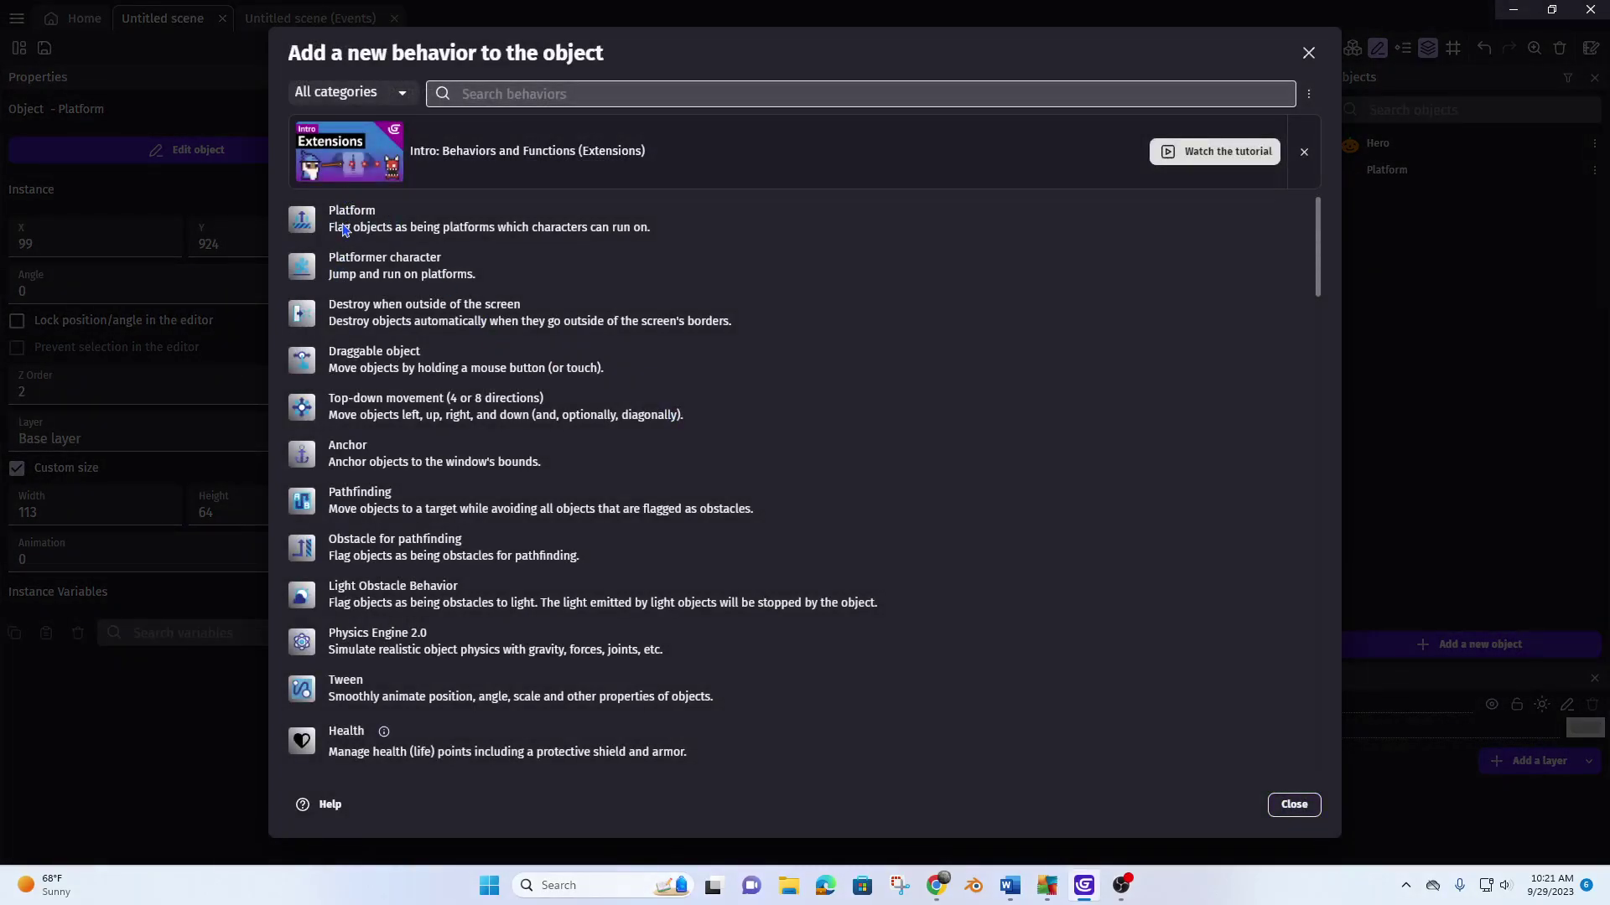
{"action": "left_click", "coordinate": [343, 226]}
{"action": "left_click", "coordinate": [1296, 809]}
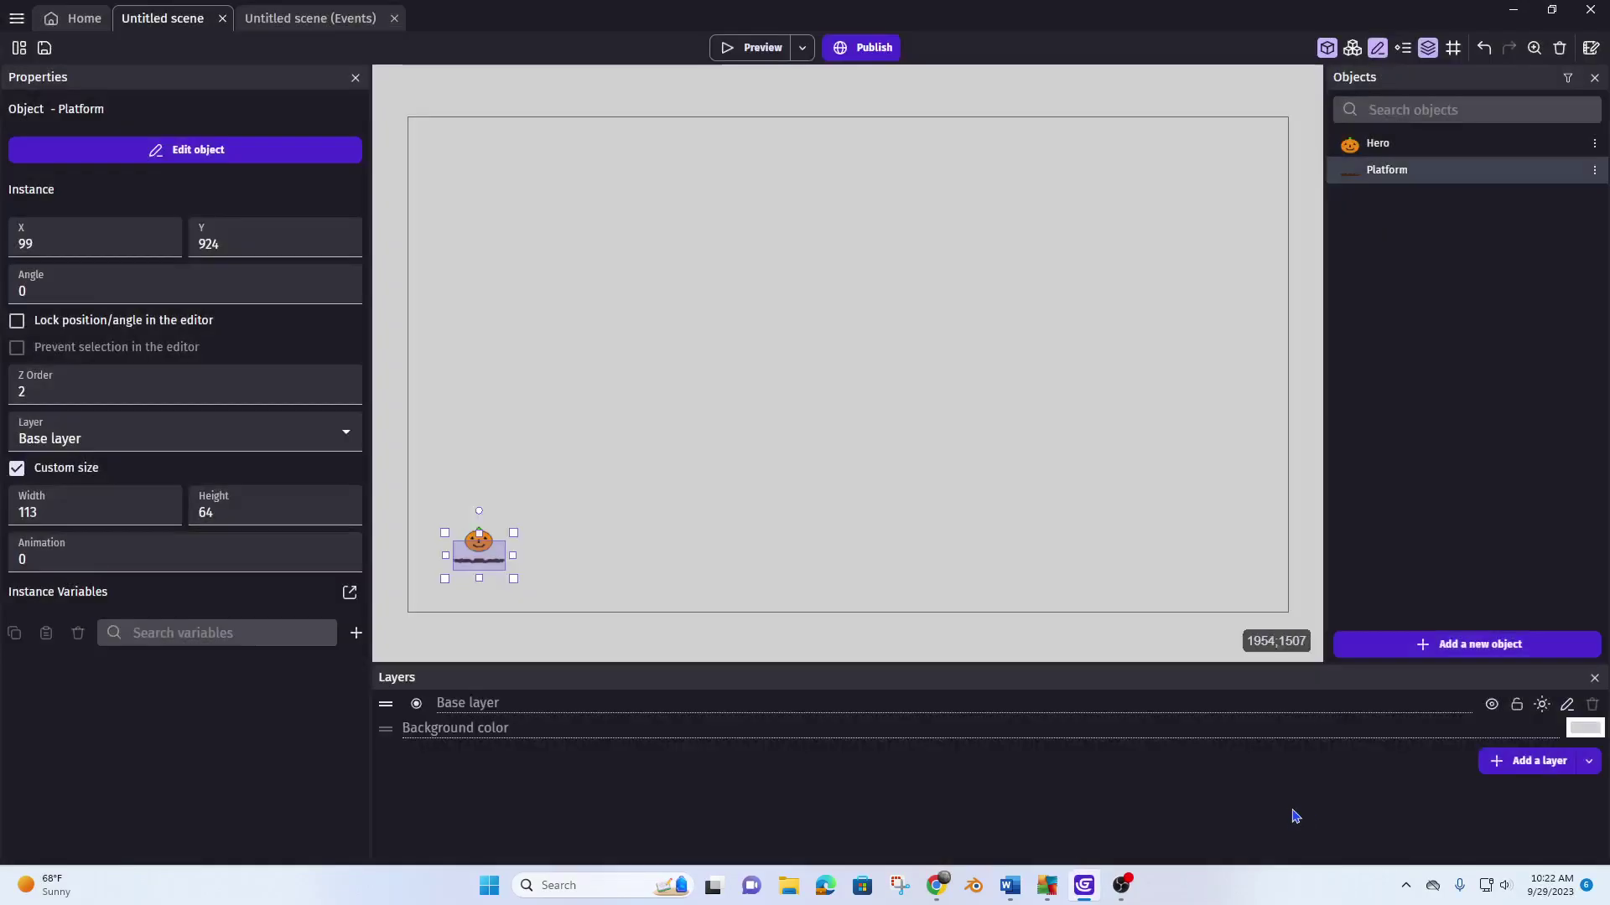
{"action": "left_click", "coordinate": [898, 509]}
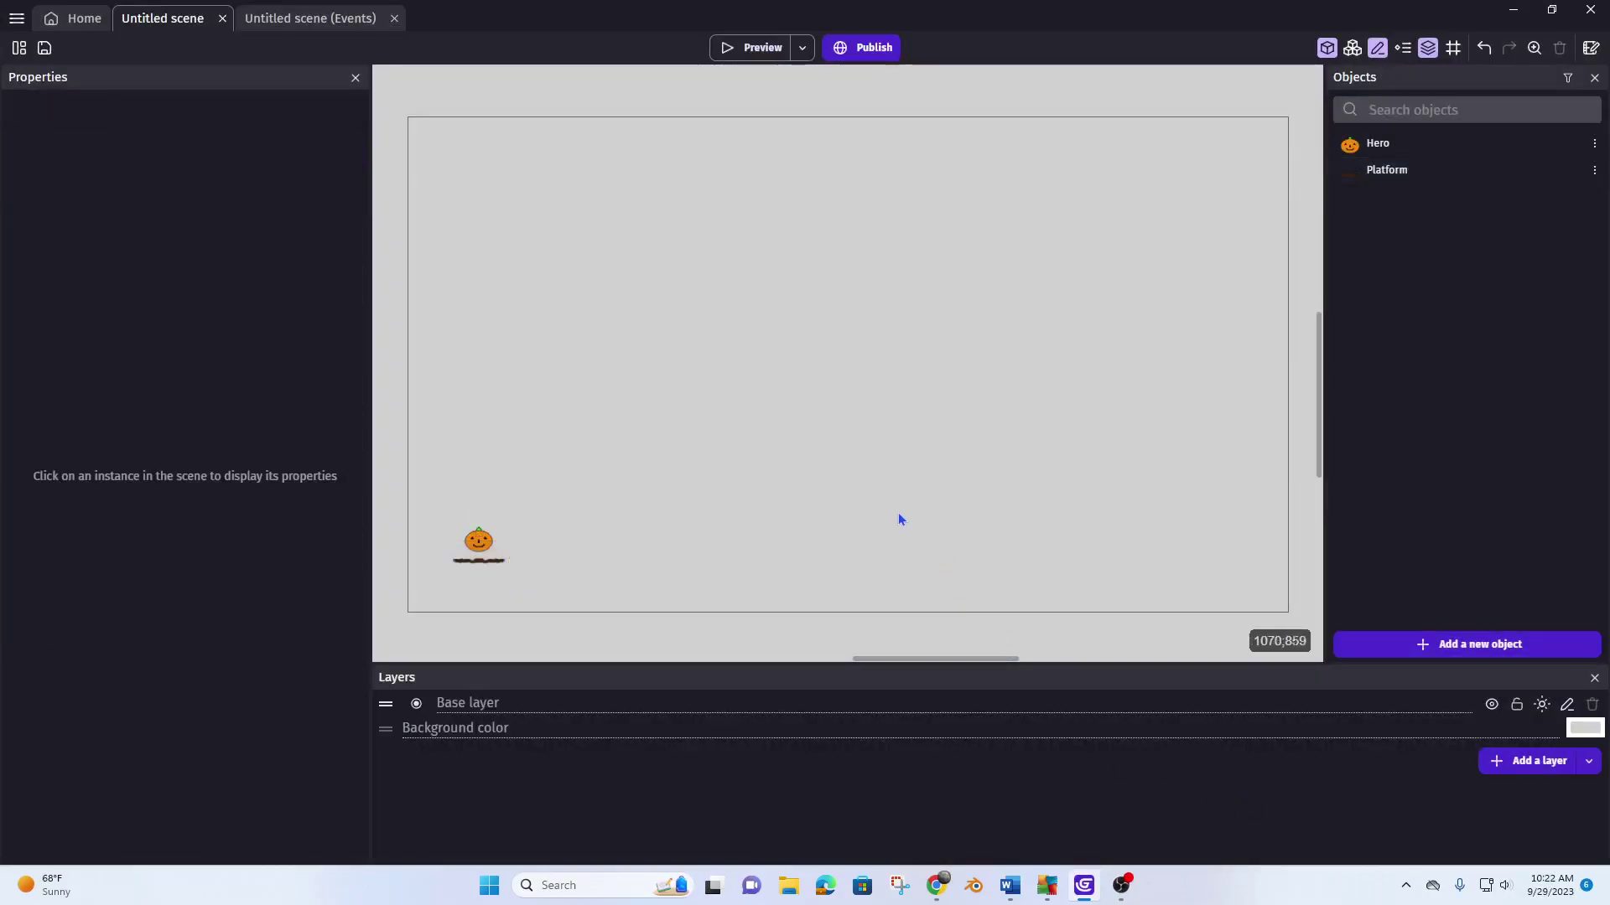
- Copy the Platform instance beneath Hero and paste six copies in an uneven row across the lower part of the scene
{"action": "left_click", "coordinate": [495, 564]}
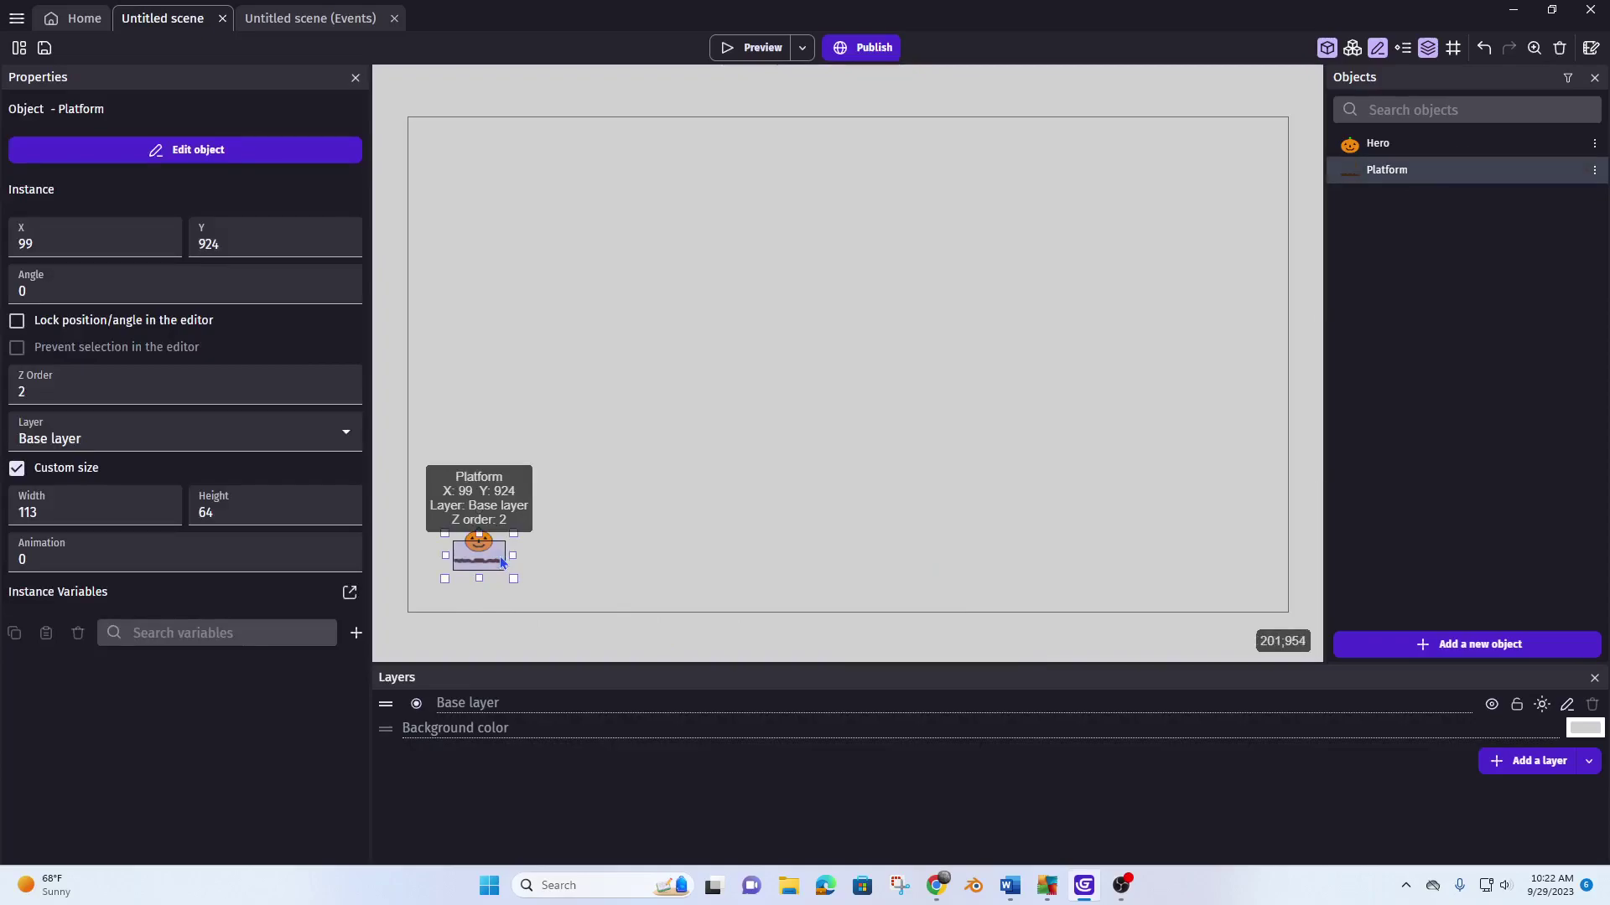
{"action": "left_click", "coordinate": [545, 538]}
{"action": "key", "text": "ctrl+v"}
{"action": "left_click", "coordinate": [633, 536]}
{"action": "key", "text": "ctrl+v"}
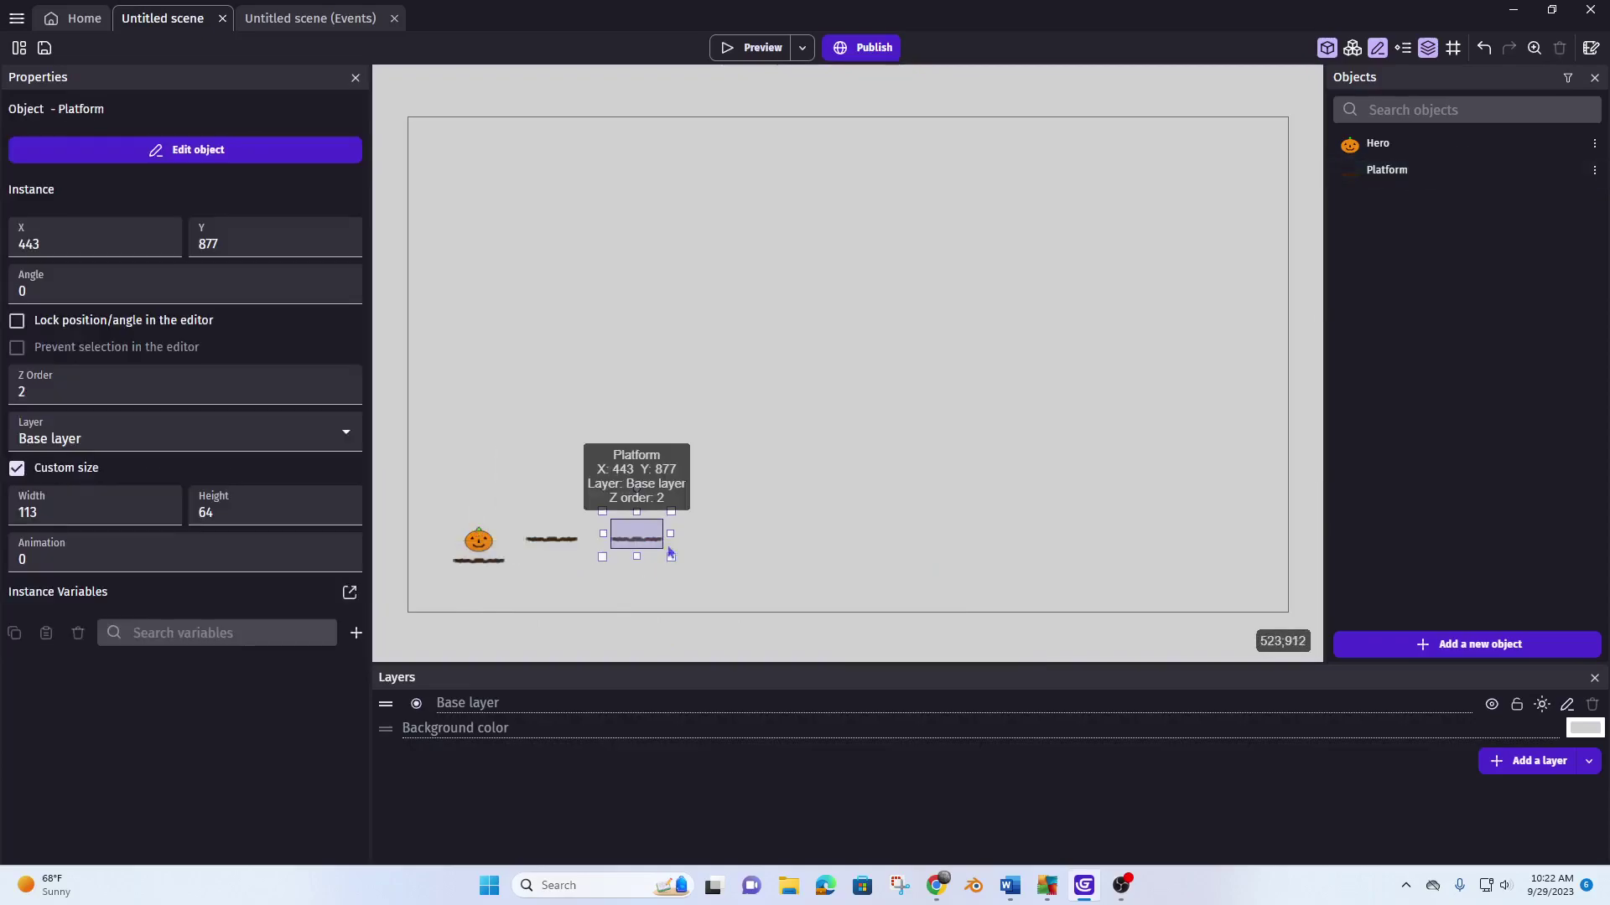
{"action": "left_click", "coordinate": [719, 567]}
{"action": "key", "text": "ctrl+v"}
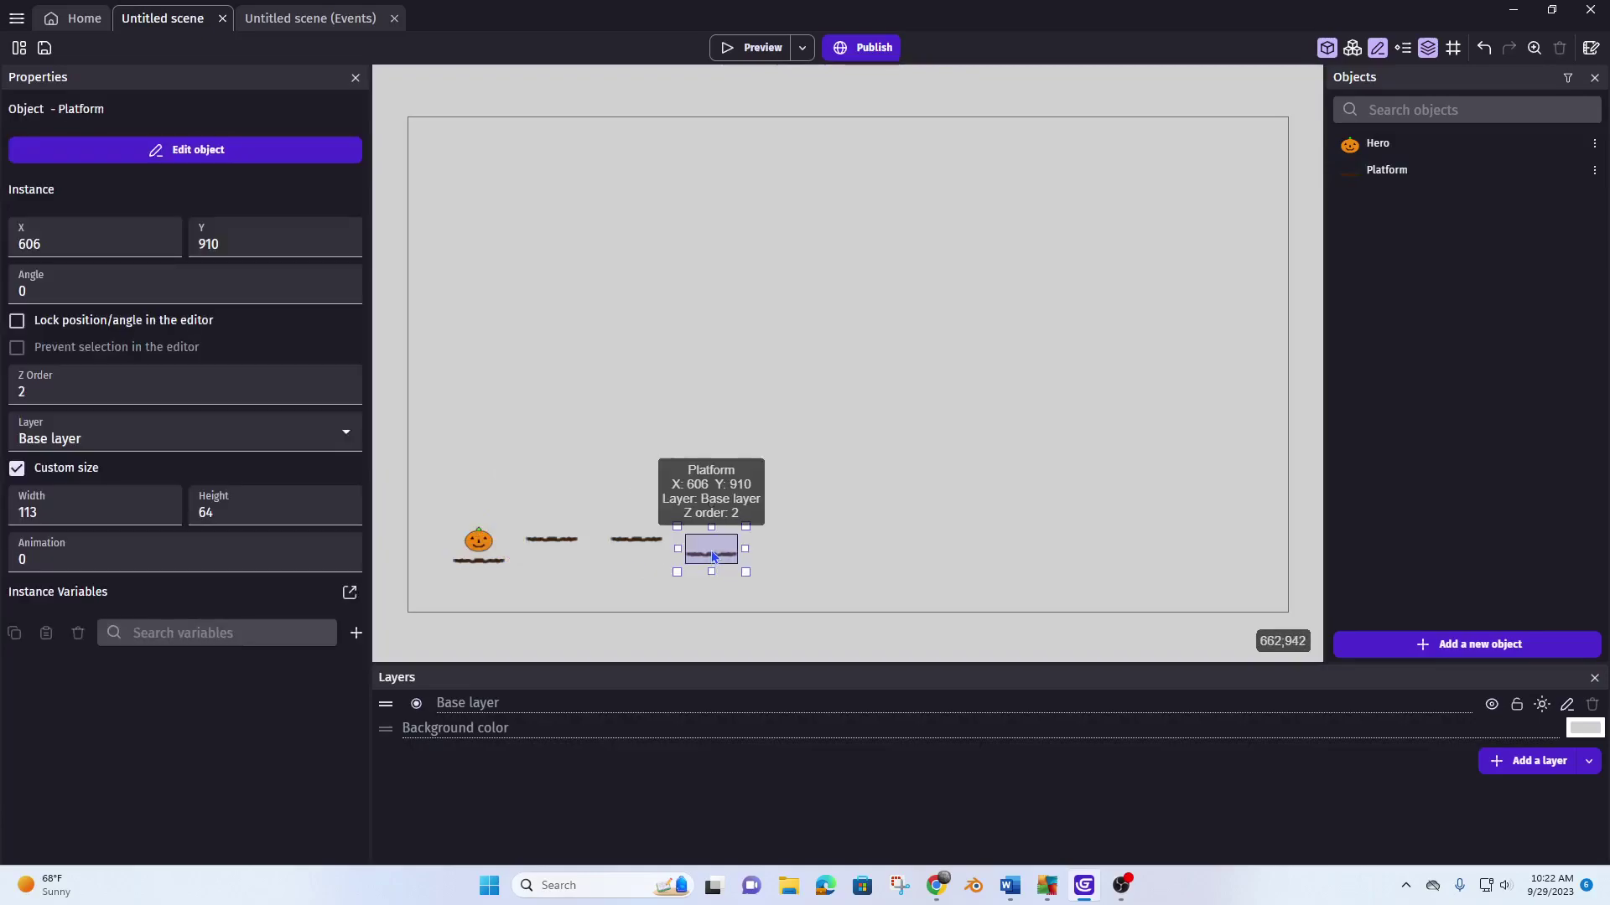
{"action": "left_click", "coordinate": [778, 529]}
{"action": "key", "text": "ctrl+v"}
{"action": "left_click", "coordinate": [851, 572]}
{"action": "key", "text": "ctrl+v"}
{"action": "left_click", "coordinate": [896, 531]}
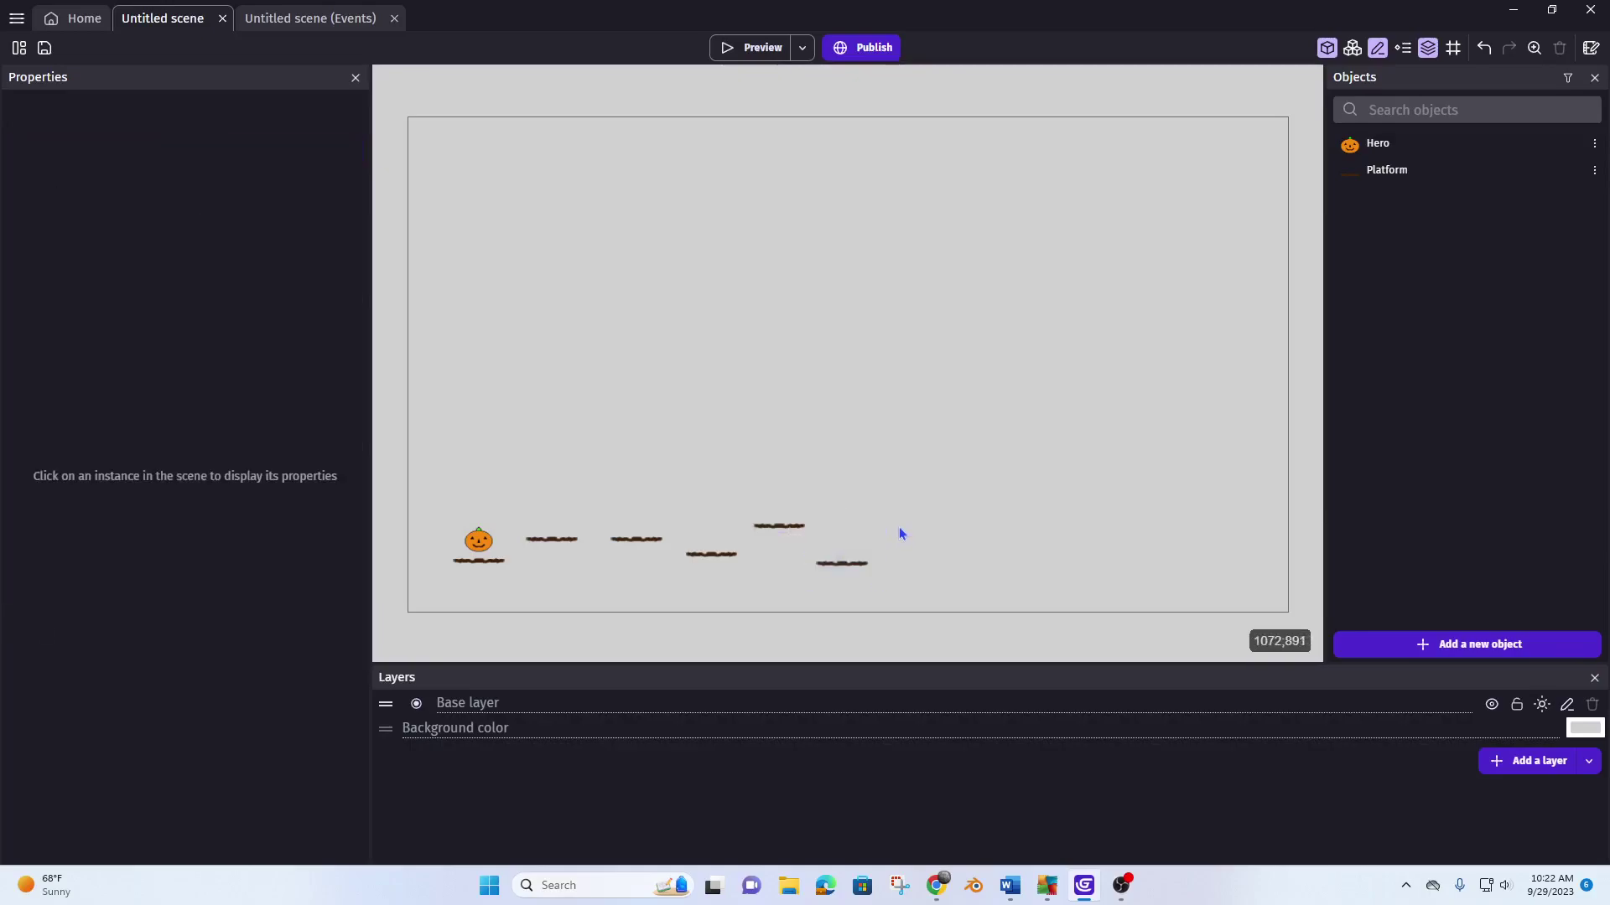
{"action": "key", "text": "ctrl+v"}
- Paste five Platform copies across the upper scene from about X 692 to X 1242, plus one ending the lower row at X 1234, Y 853
{"action": "left_click", "coordinate": [751, 245]}
{"action": "key", "text": "ctrl+v"}
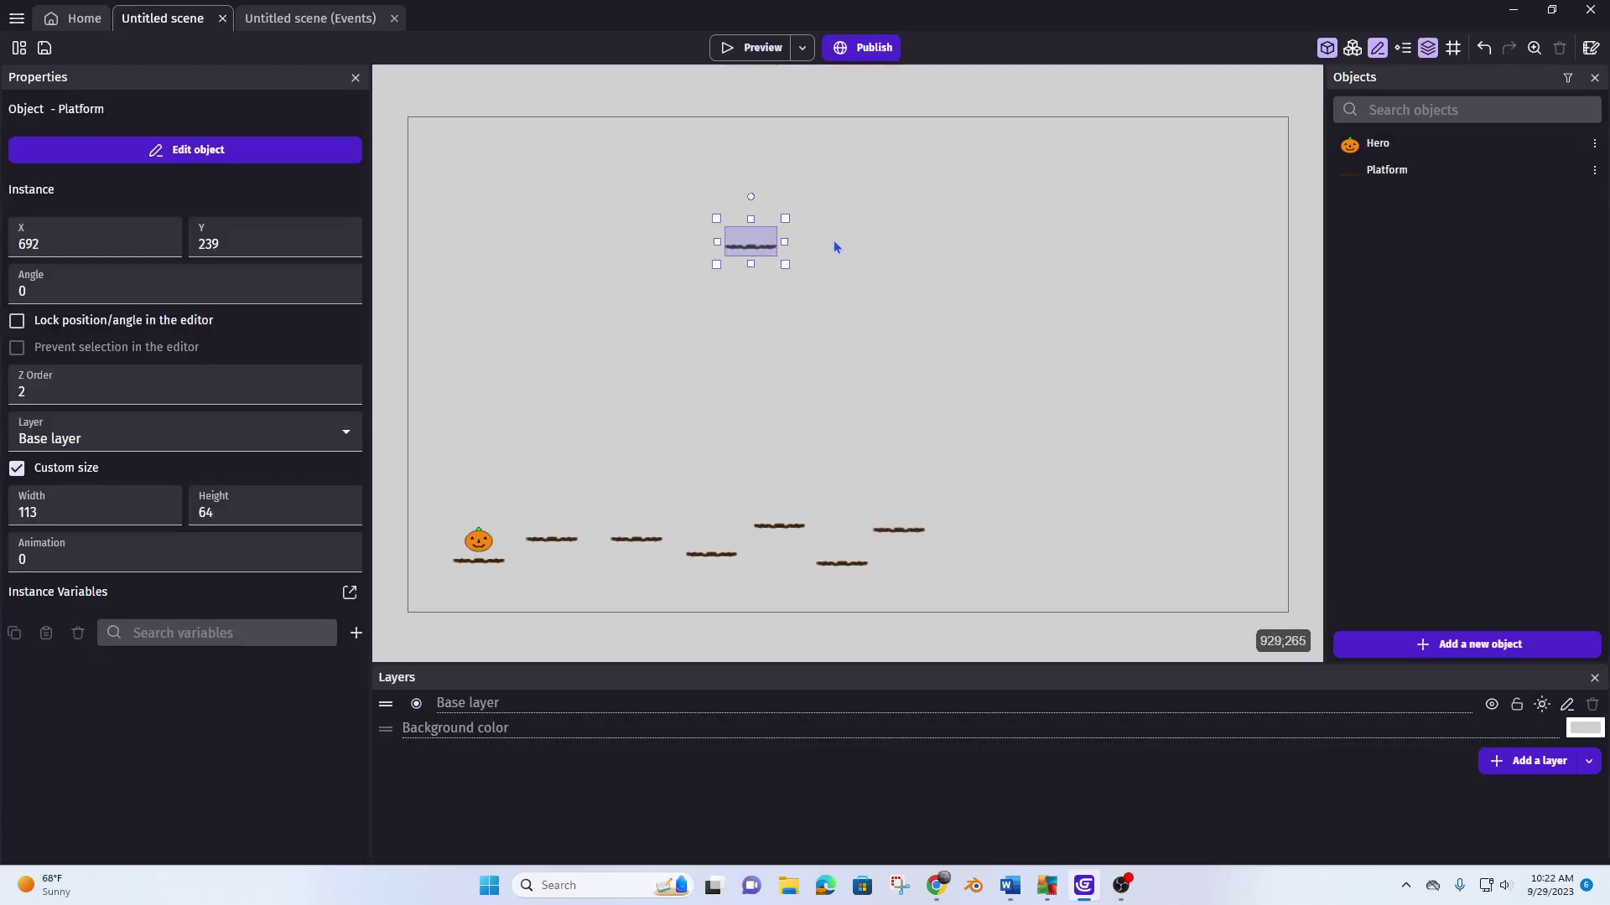
{"action": "key", "text": "ctrl+v"}
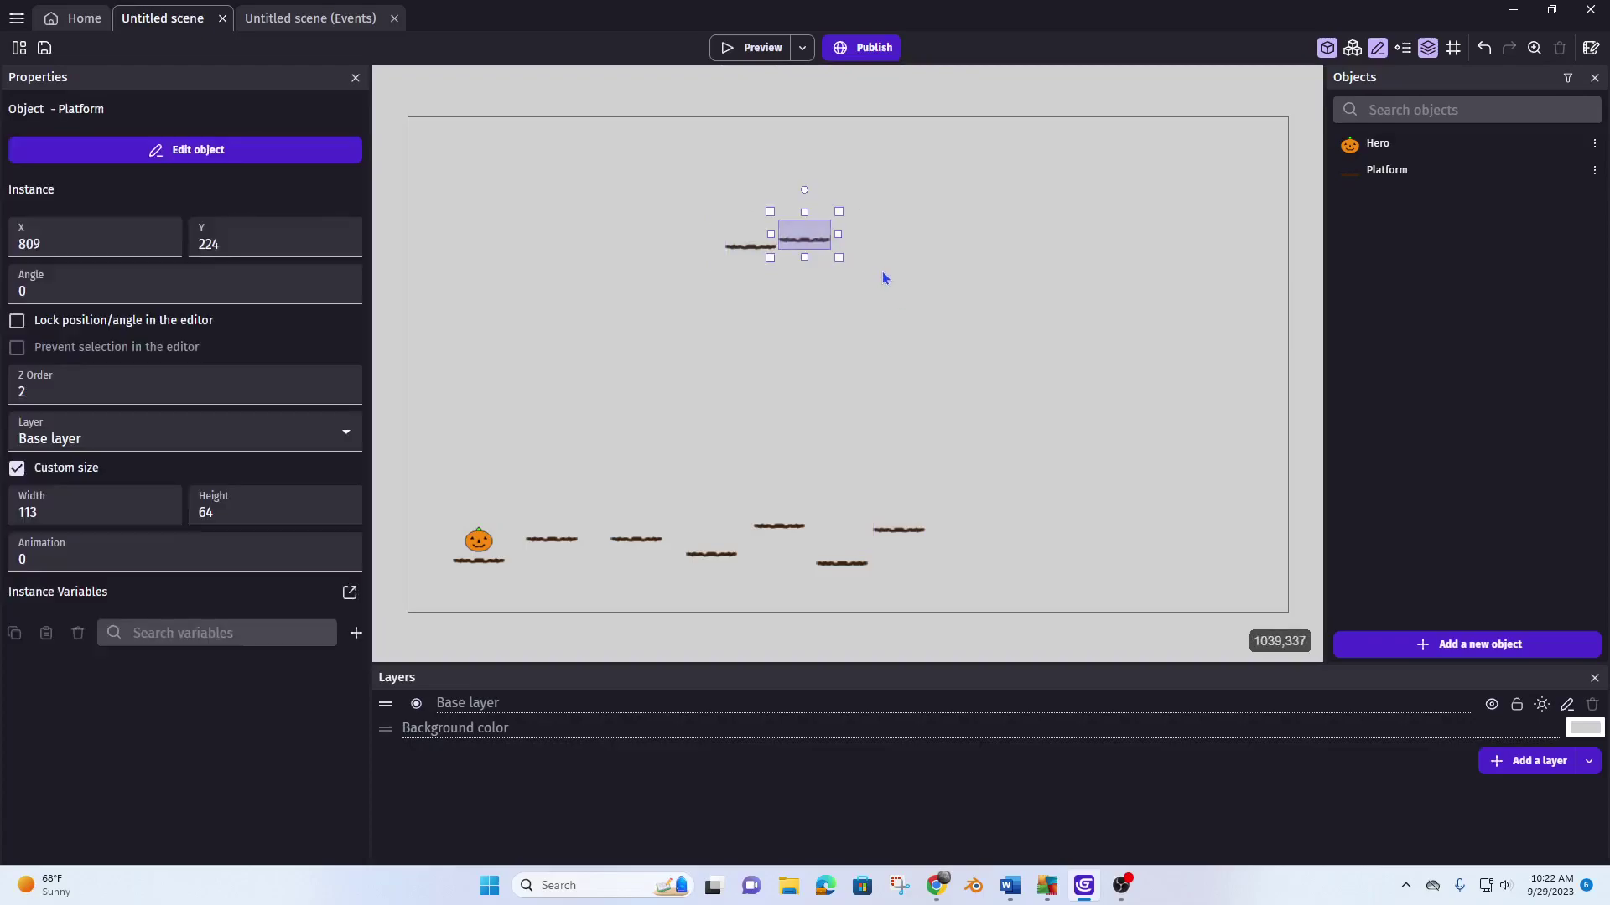
{"action": "key", "text": "ctrl+v"}
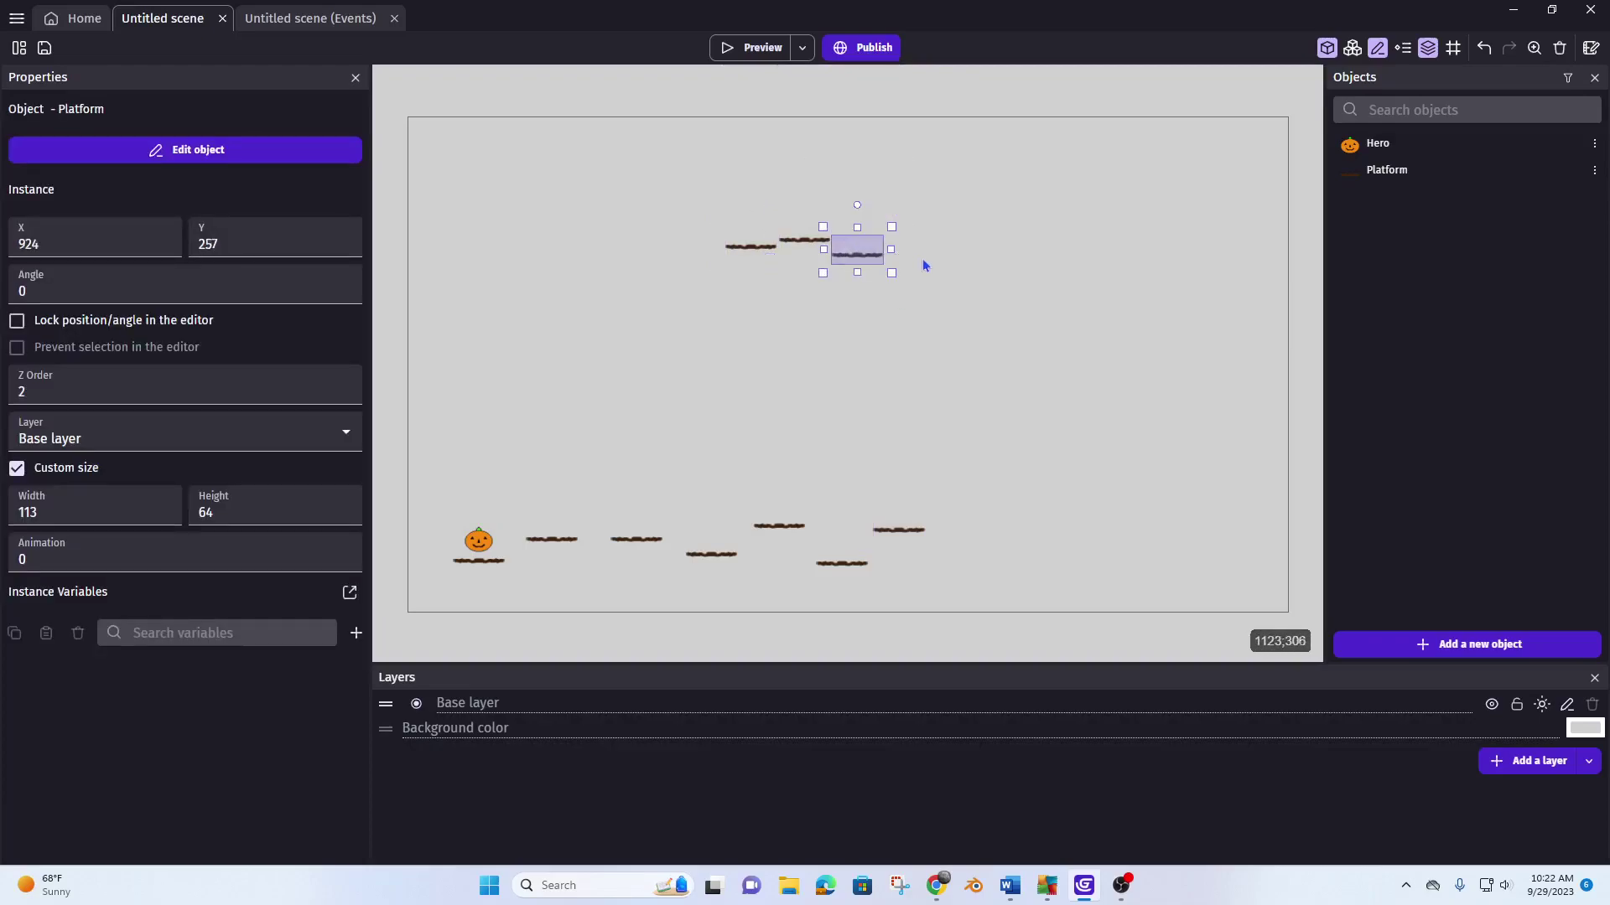
{"action": "key", "text": "ctrl+v"}
{"action": "key", "text": "ctrl+v"}
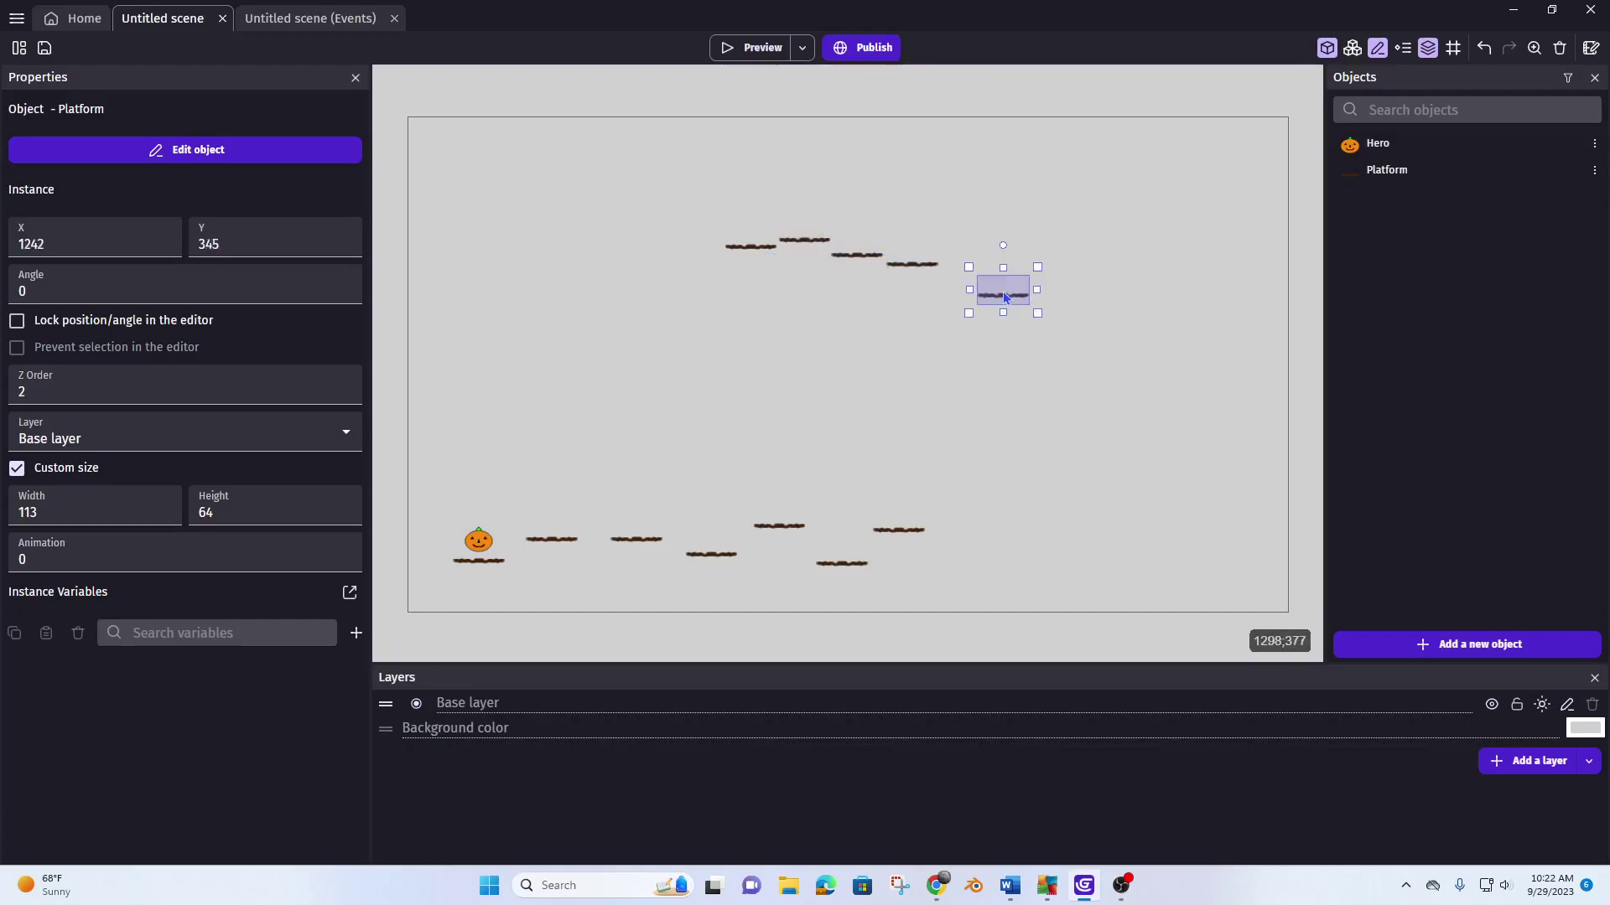
{"action": "key", "text": "ctrl+v"}
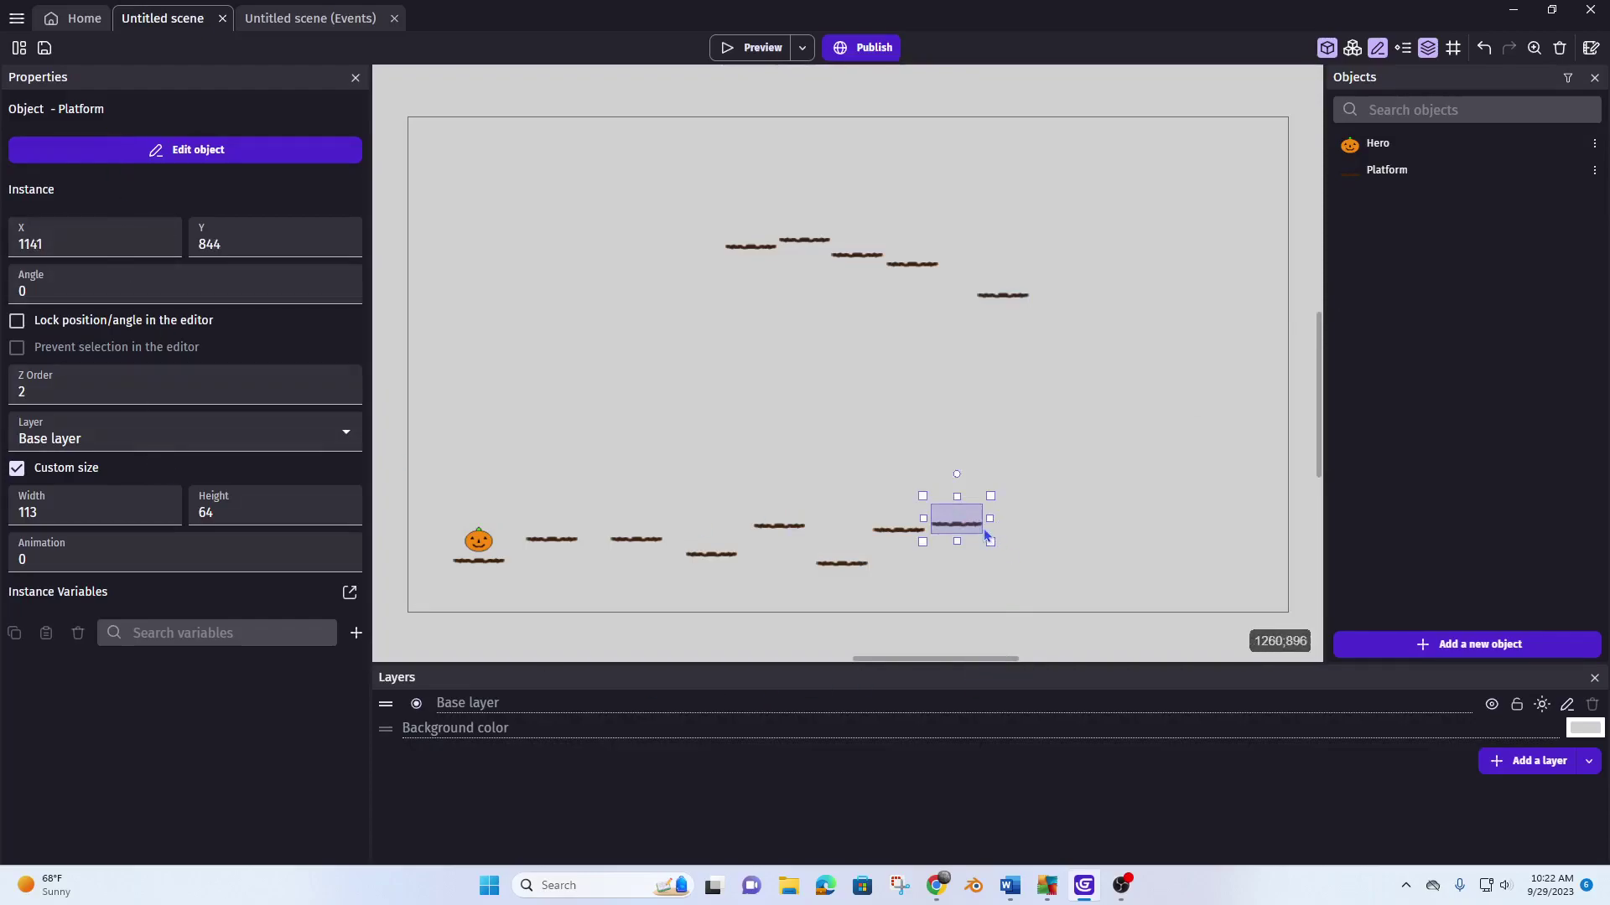
{"action": "left_click_drag", "start_coordinate": [977, 529], "coordinate": [1020, 532]}
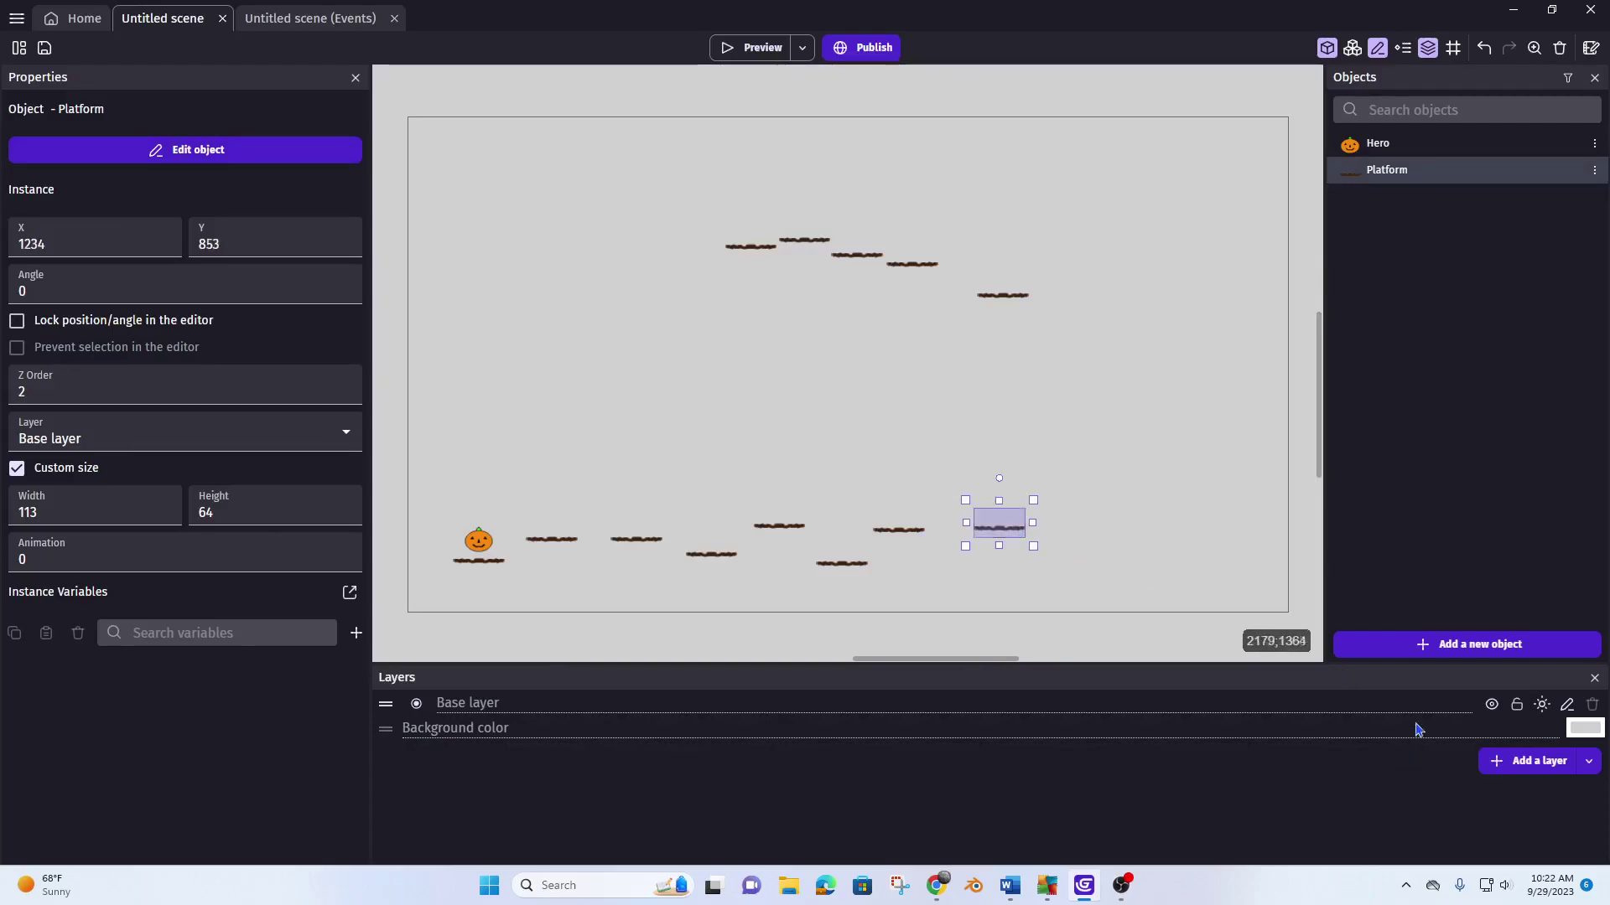
- Preview the scene, test Hero running and jumping in both directions across the lower platforms, and close the preview
{"action": "left_click", "coordinate": [749, 50]}
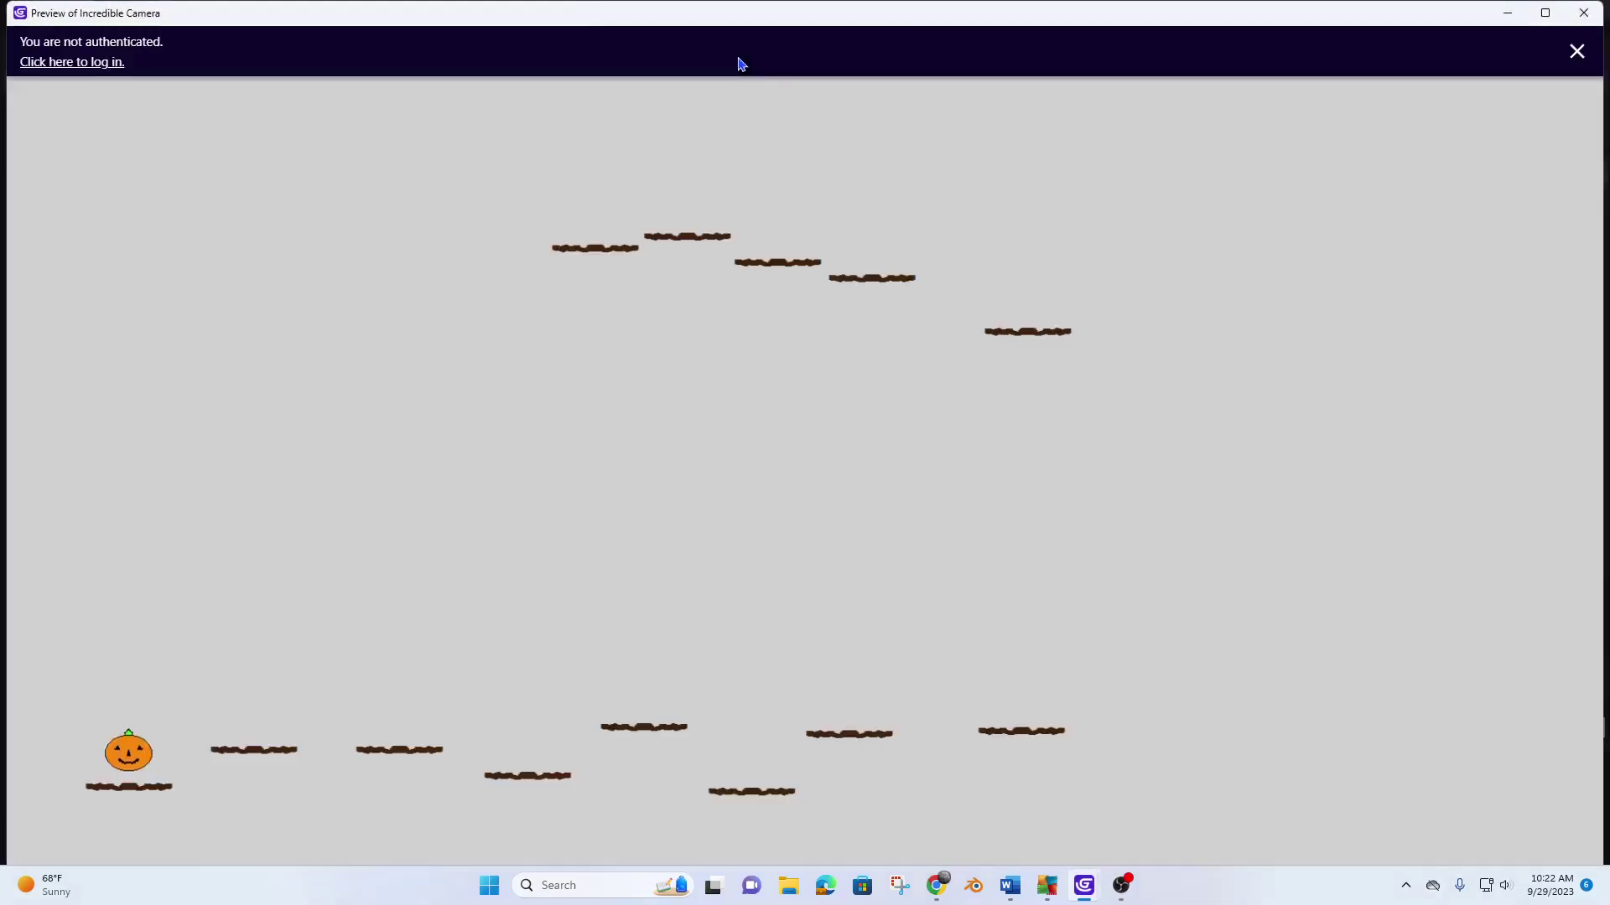
{"action": "key", "text": "Right"}
{"action": "key", "text": "space"}
{"action": "key", "text": "Right"}
{"action": "key", "text": "space"}
{"action": "key", "text": "Right"}
{"action": "key", "text": "space"}
{"action": "key", "text": "Right"}
{"action": "key", "text": "space"}
{"action": "key", "text": "Right"}
{"action": "key", "text": "space"}
{"action": "key", "text": "Right"}
{"action": "key", "text": "space"}
{"action": "key", "text": "Left"}
{"action": "key", "text": "space"}
{"action": "key", "text": "space"}
{"action": "key", "text": "space"}
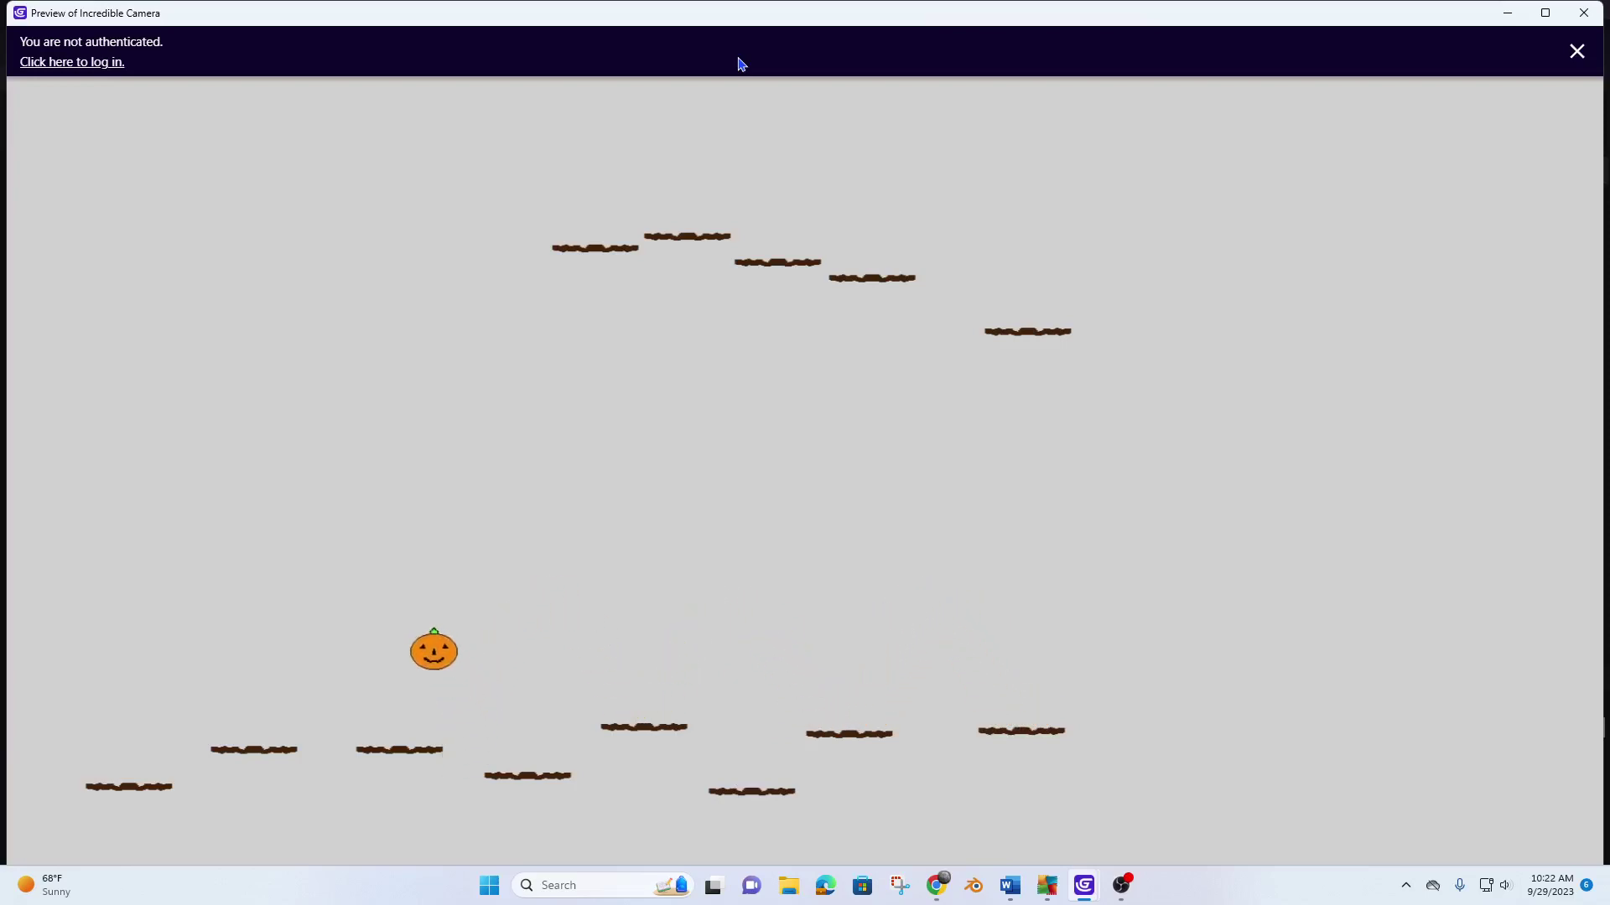
{"action": "key", "text": "Right"}
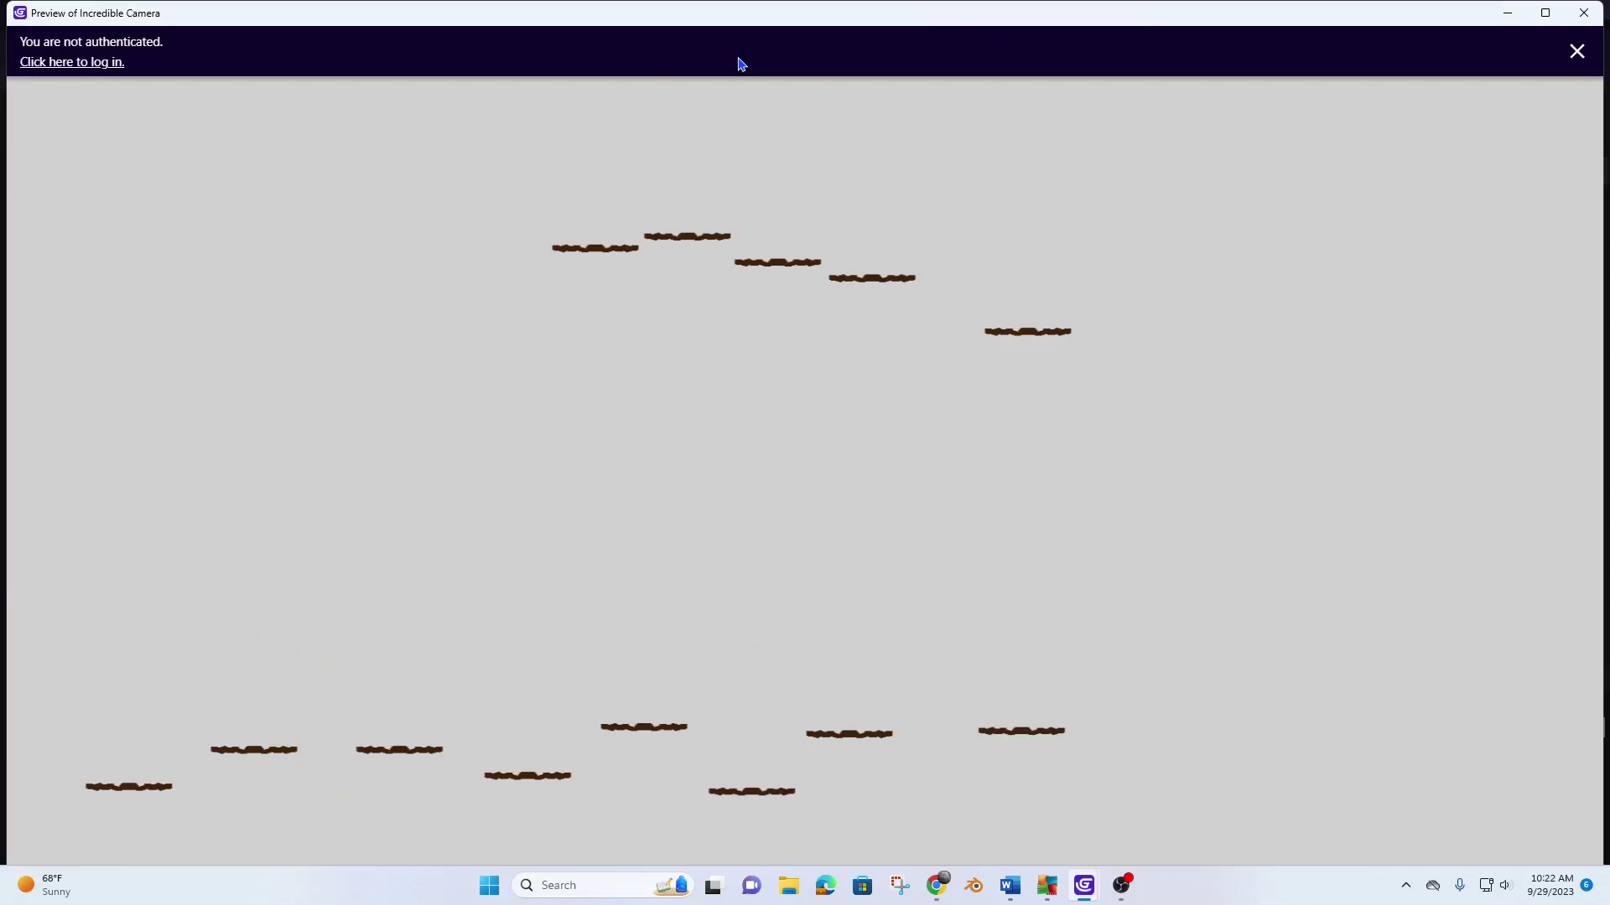
{"action": "left_click", "coordinate": [1581, 27]}
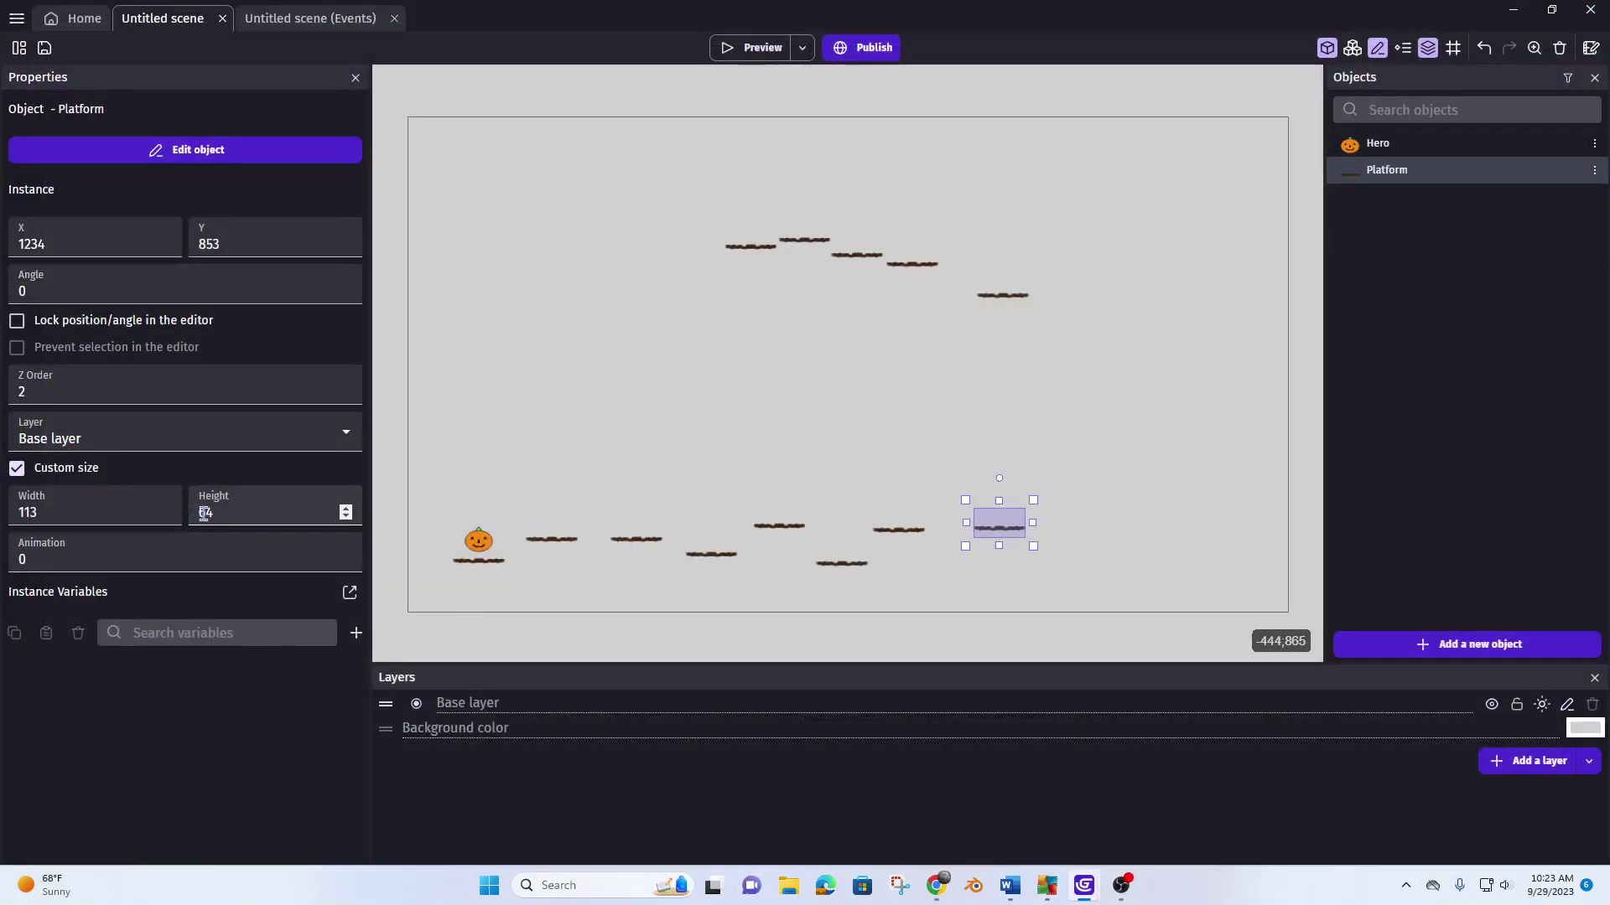
- Create a new Sprite object named Coin and add an empty animation to it
{"action": "left_click", "coordinate": [1487, 651]}
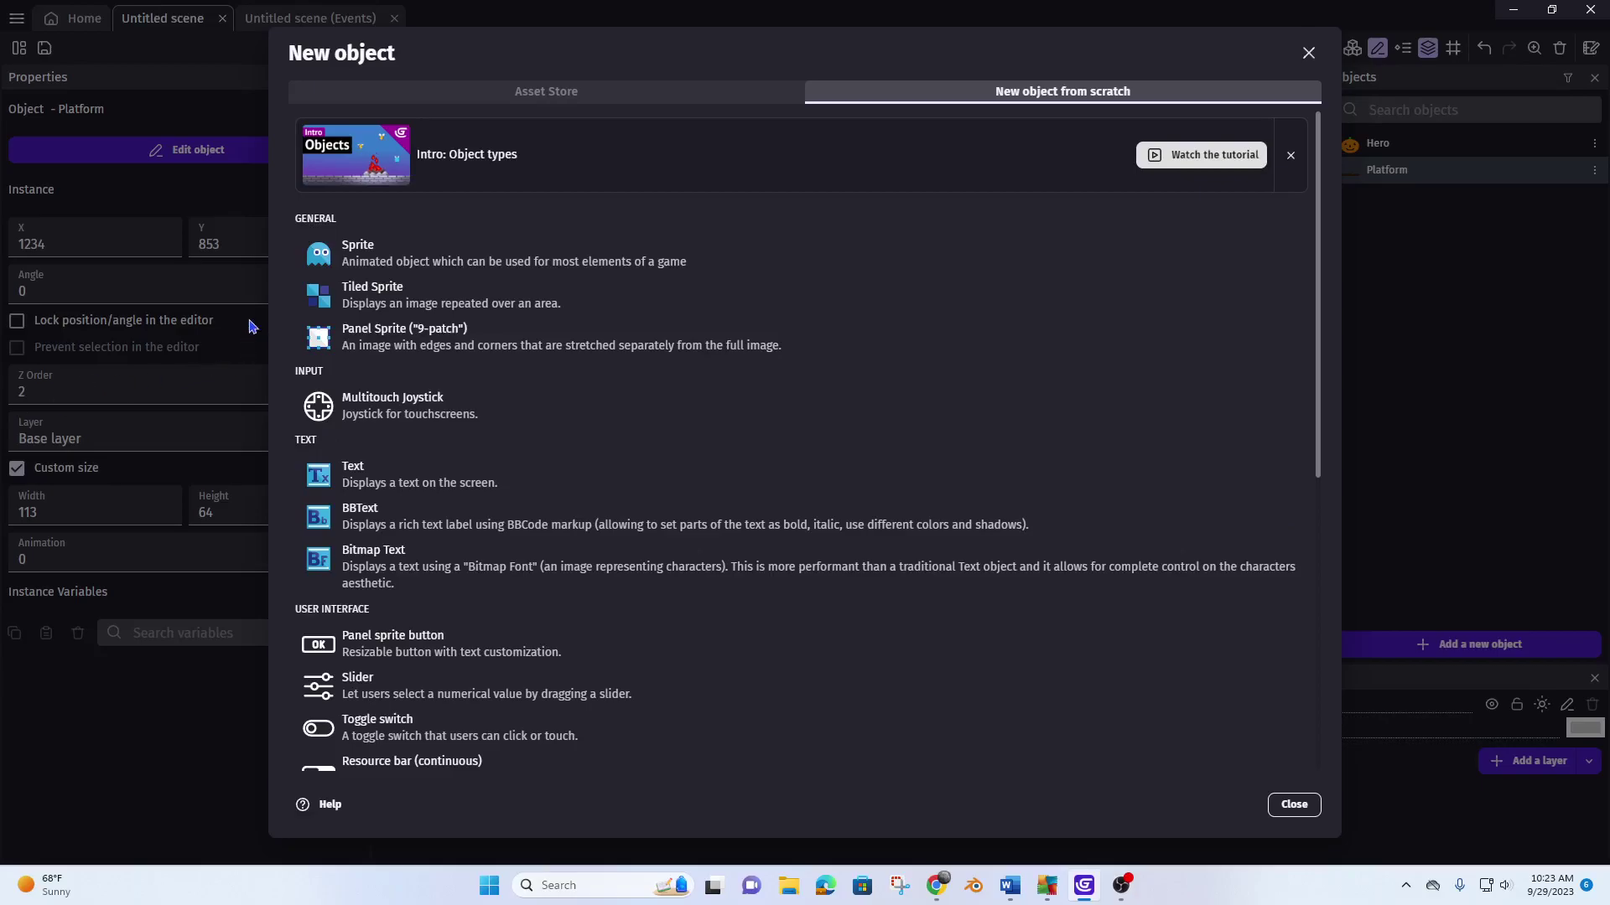
{"action": "left_click", "coordinate": [363, 264]}
{"action": "double_click", "coordinate": [370, 144]}
{"action": "type", "text": "Coin"}
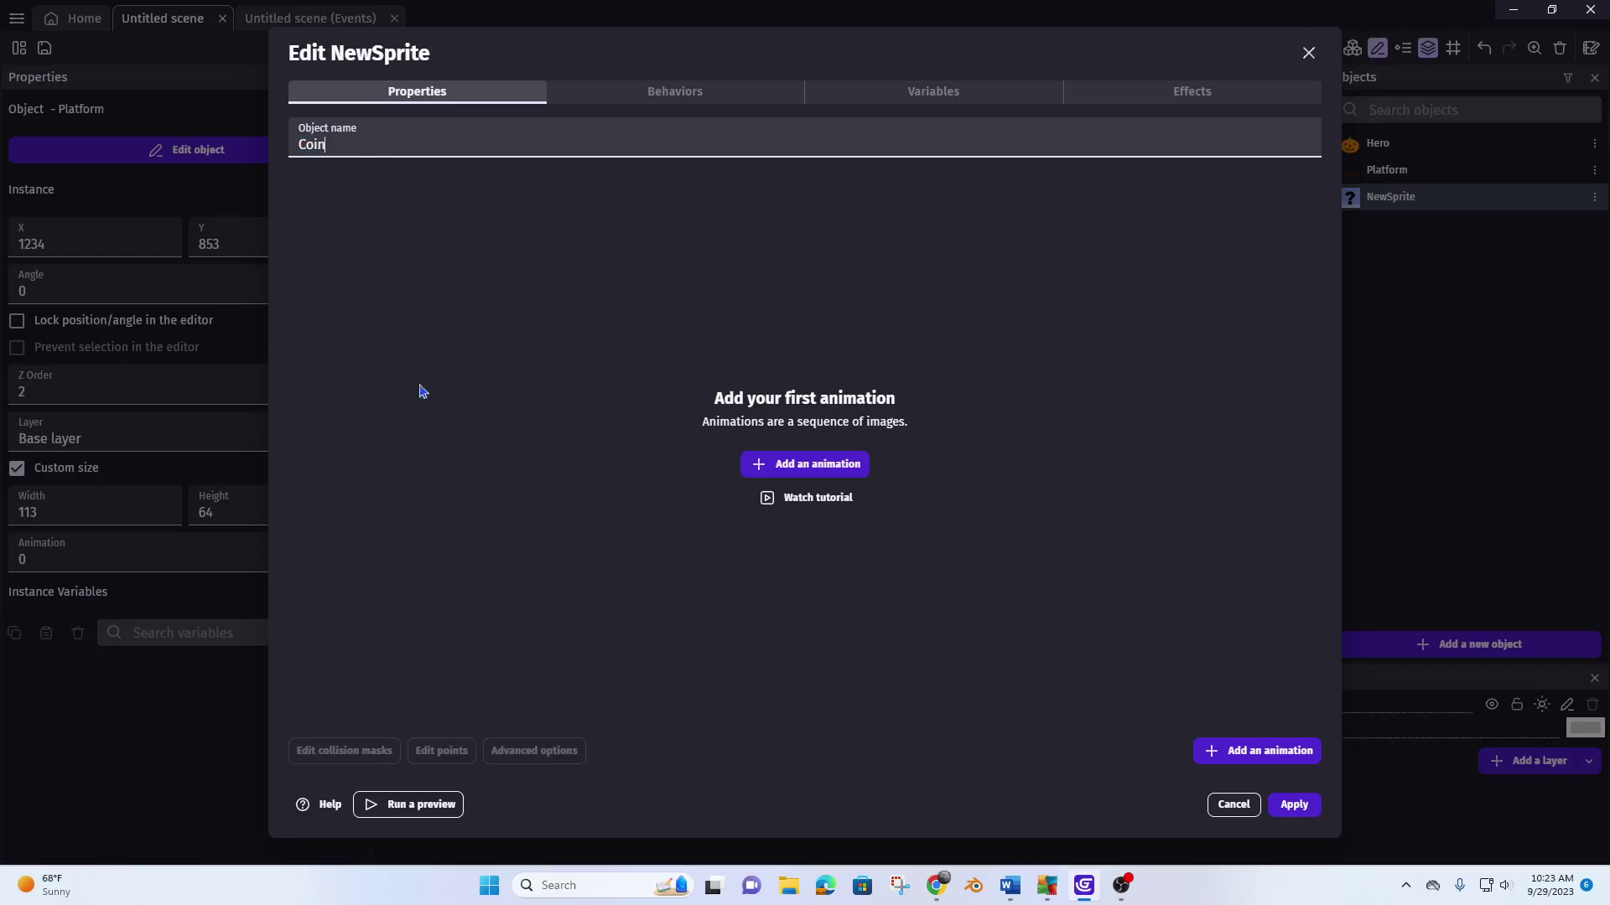
{"action": "left_click", "coordinate": [807, 464]}
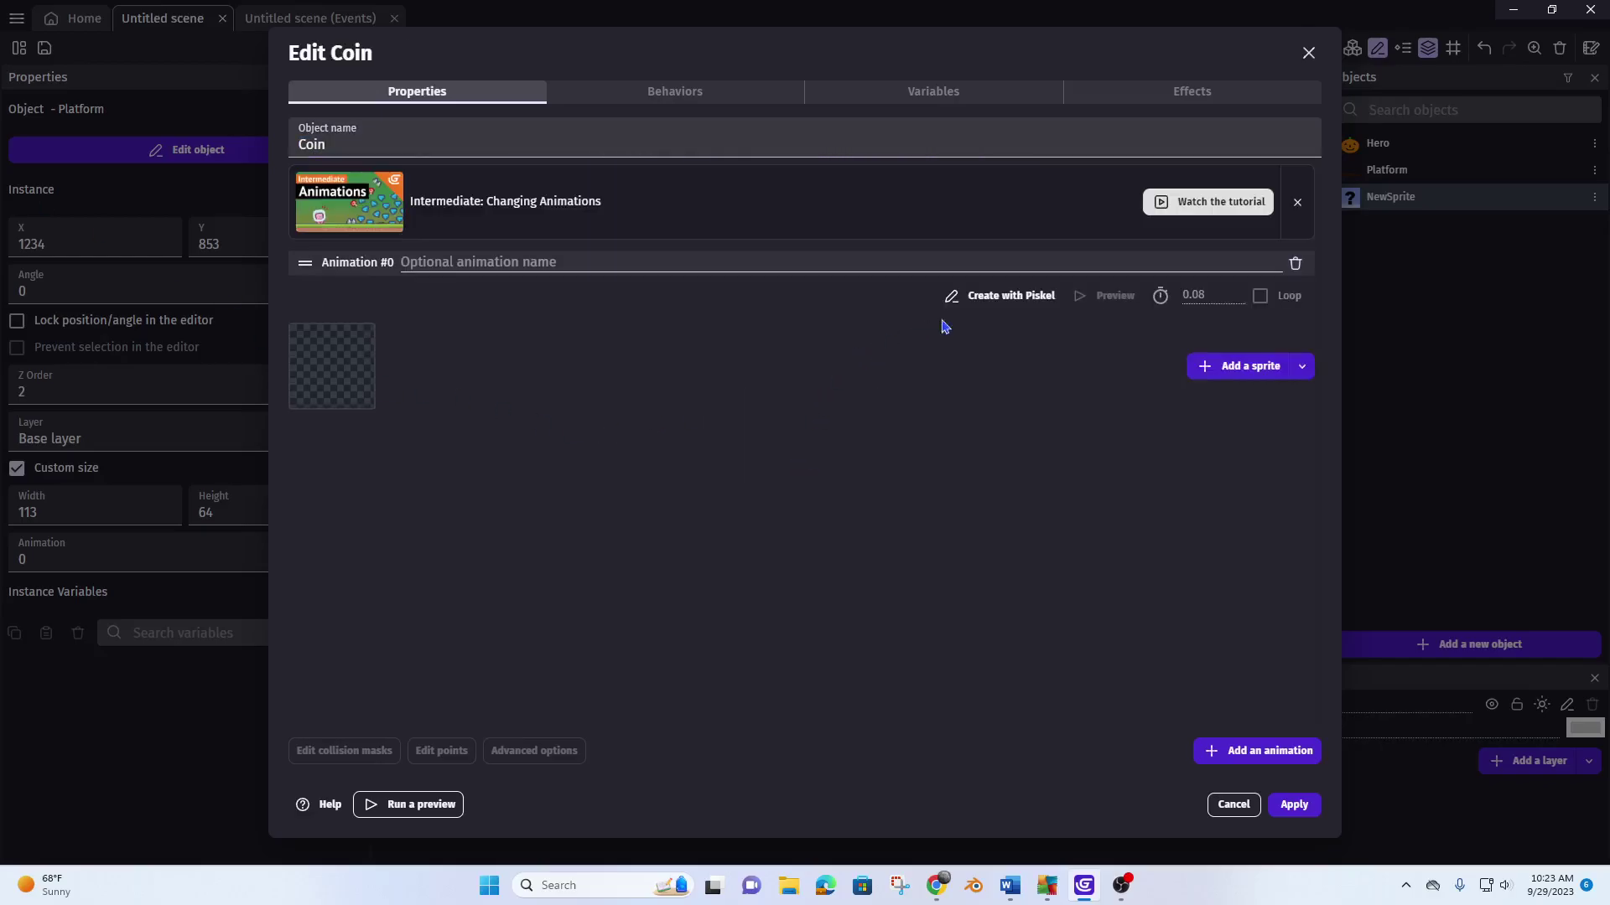
- Create the Coin image in Piskel, draw a large black ellipse outline and shift it toward the canvas centre
{"action": "left_click", "coordinate": [1011, 297]}
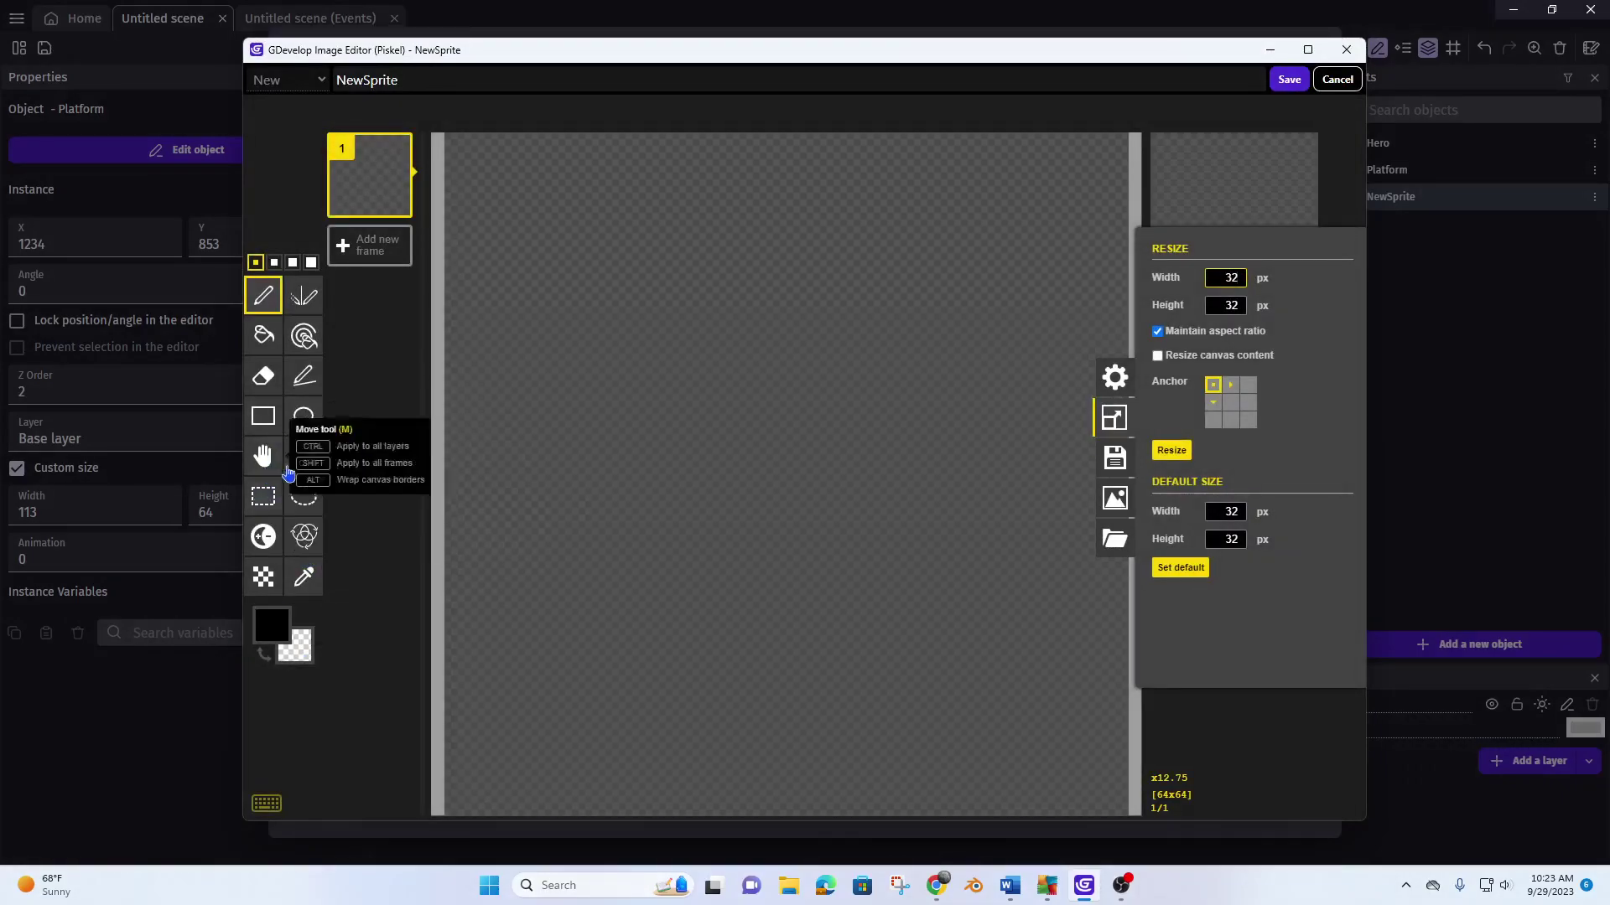
{"action": "left_click", "coordinate": [264, 496]}
{"action": "left_click", "coordinate": [302, 416]}
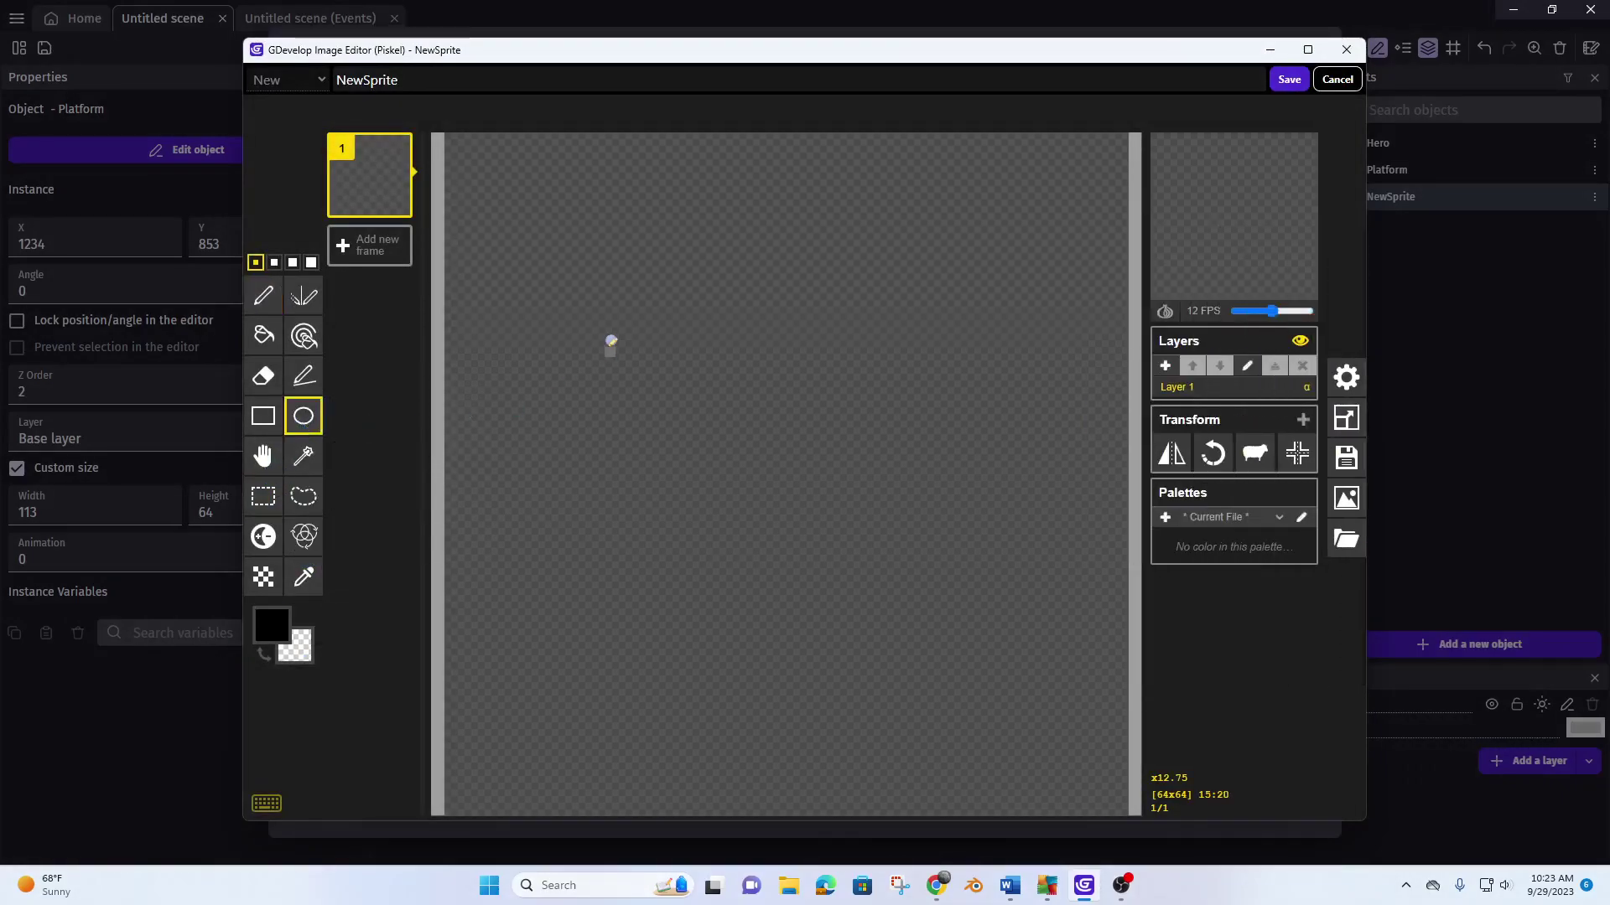
{"action": "left_click_drag", "start_coordinate": [556, 286], "coordinate": [1105, 775]}
{"action": "left_click", "coordinate": [261, 457]}
{"action": "left_click_drag", "start_coordinate": [676, 473], "coordinate": [641, 467]}
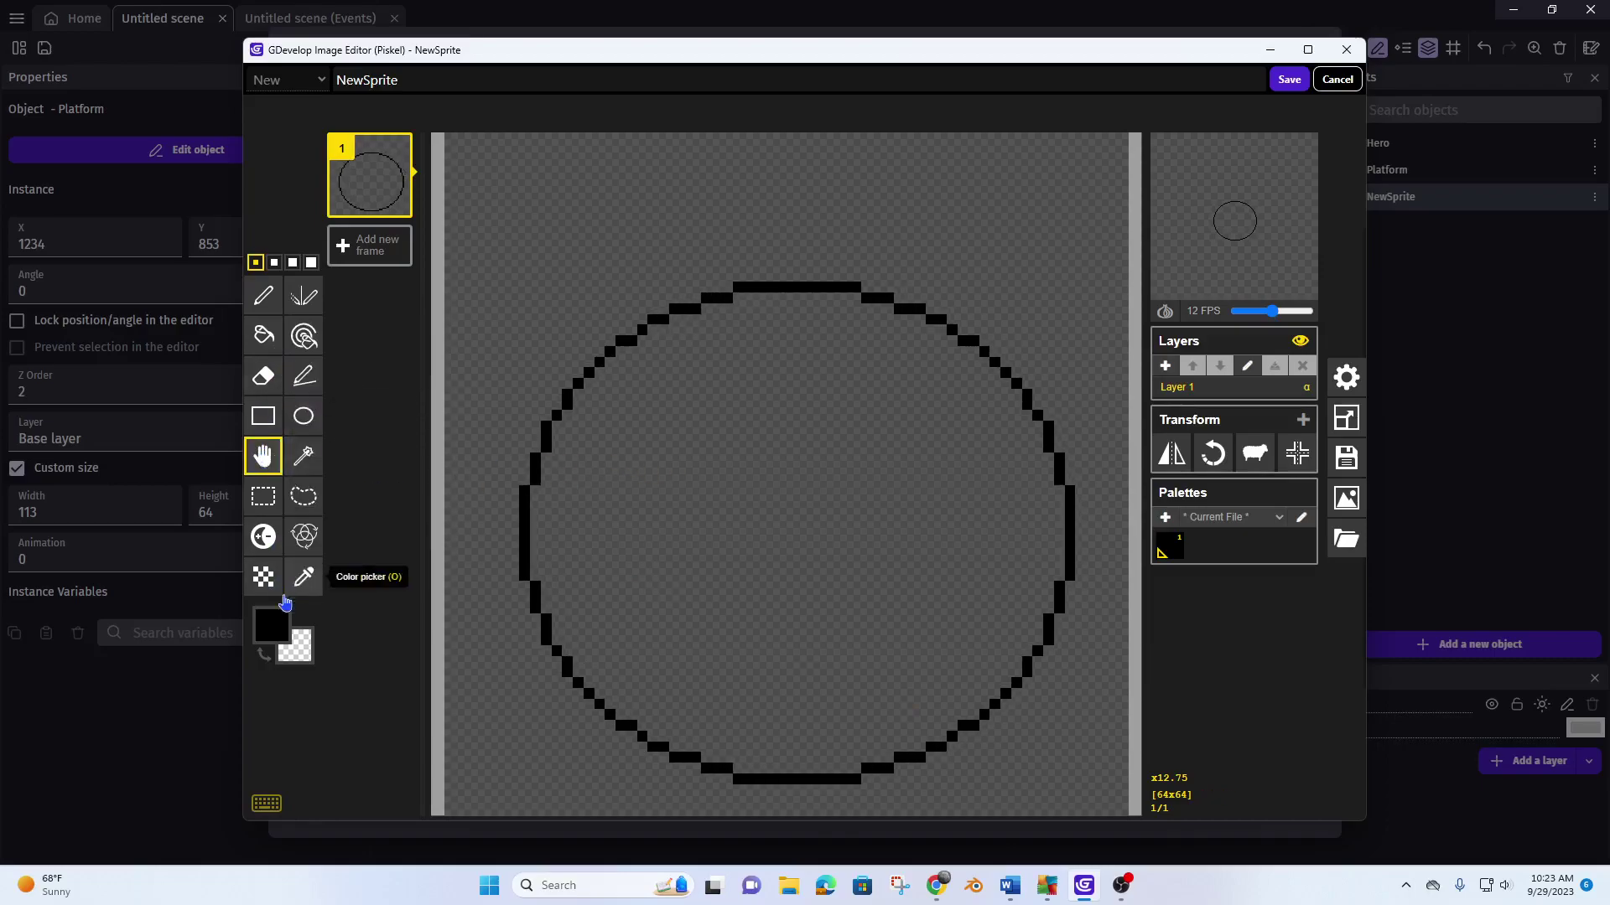
- Fill the inside of the coin outline with yellow-green #c3e30c
{"action": "left_click", "coordinate": [271, 625]}
{"action": "left_click", "coordinate": [431, 680]}
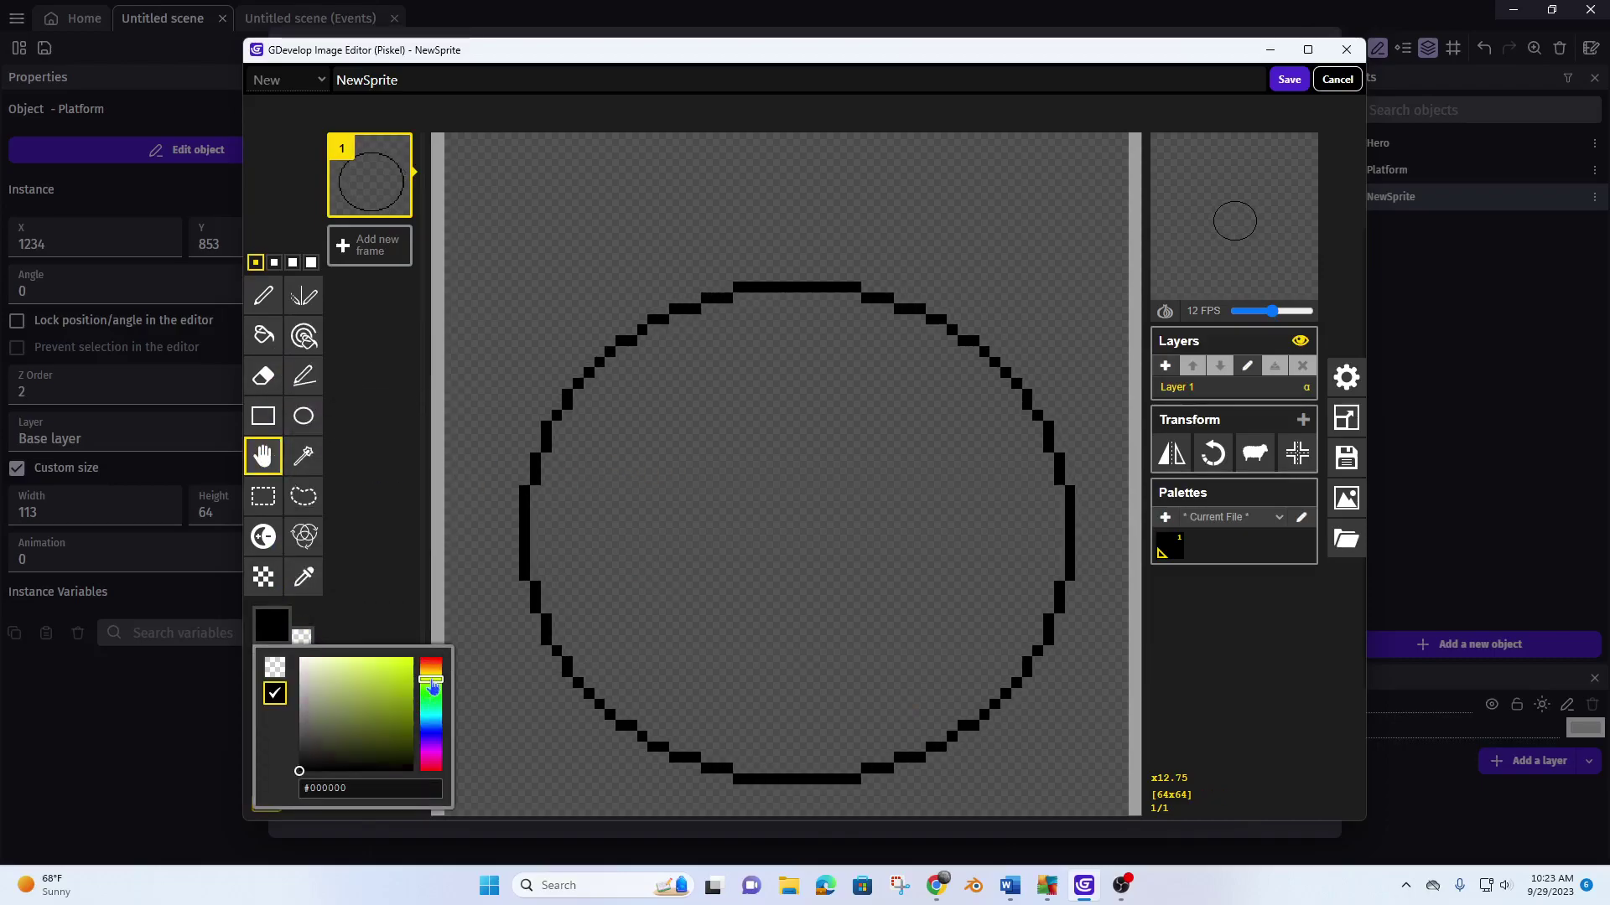
{"action": "left_click", "coordinate": [407, 670]}
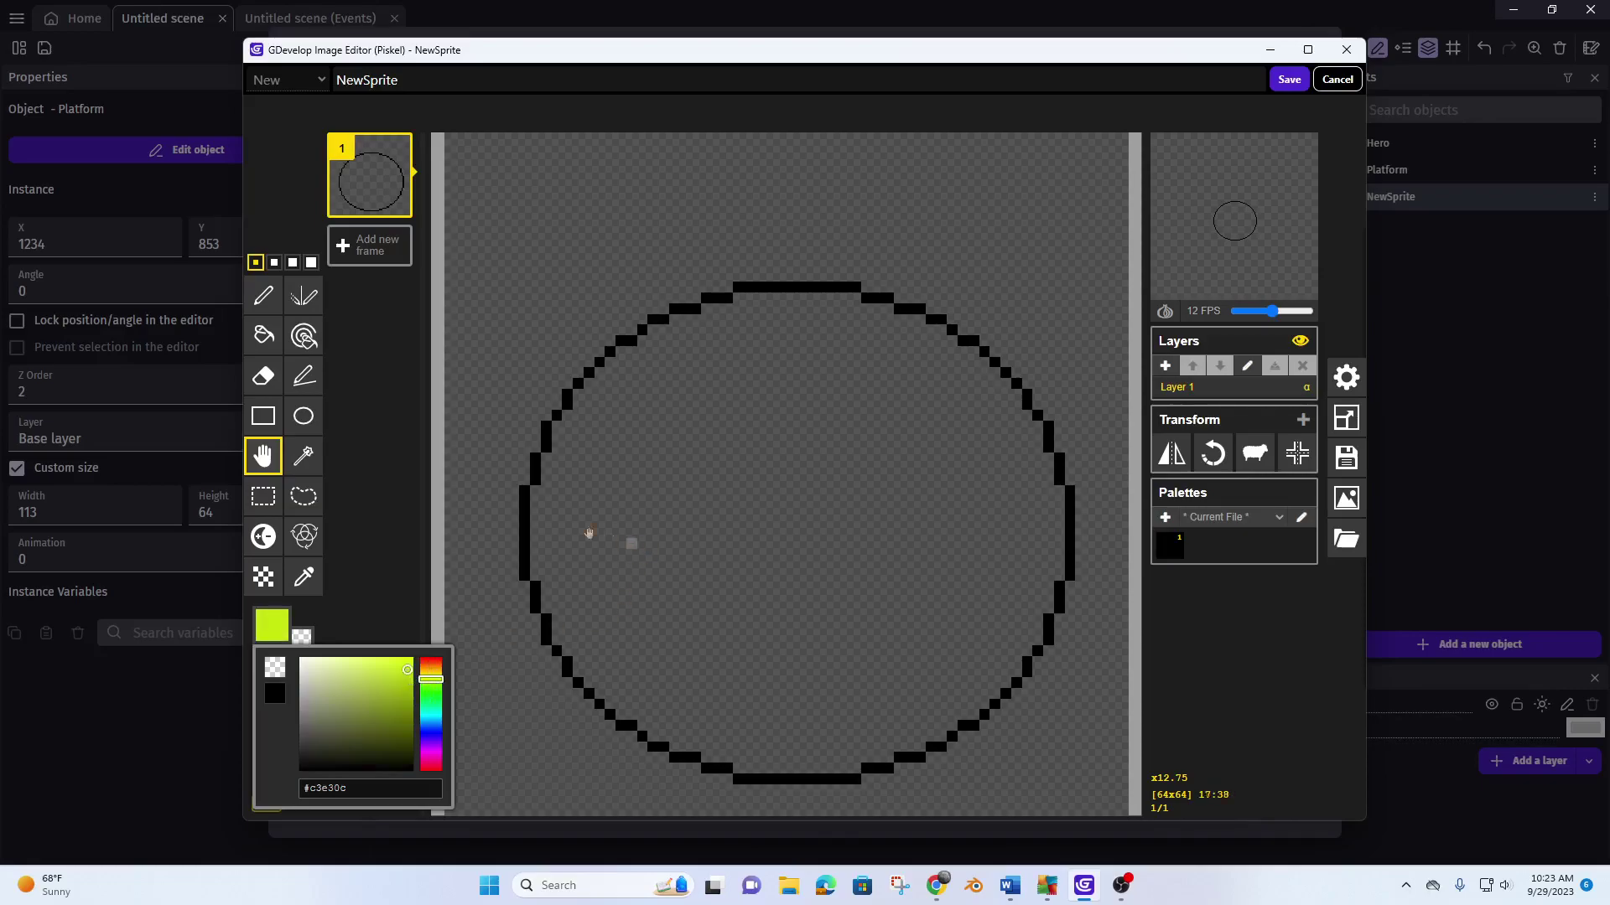
{"action": "left_click", "coordinate": [263, 336]}
{"action": "left_click", "coordinate": [659, 481]}
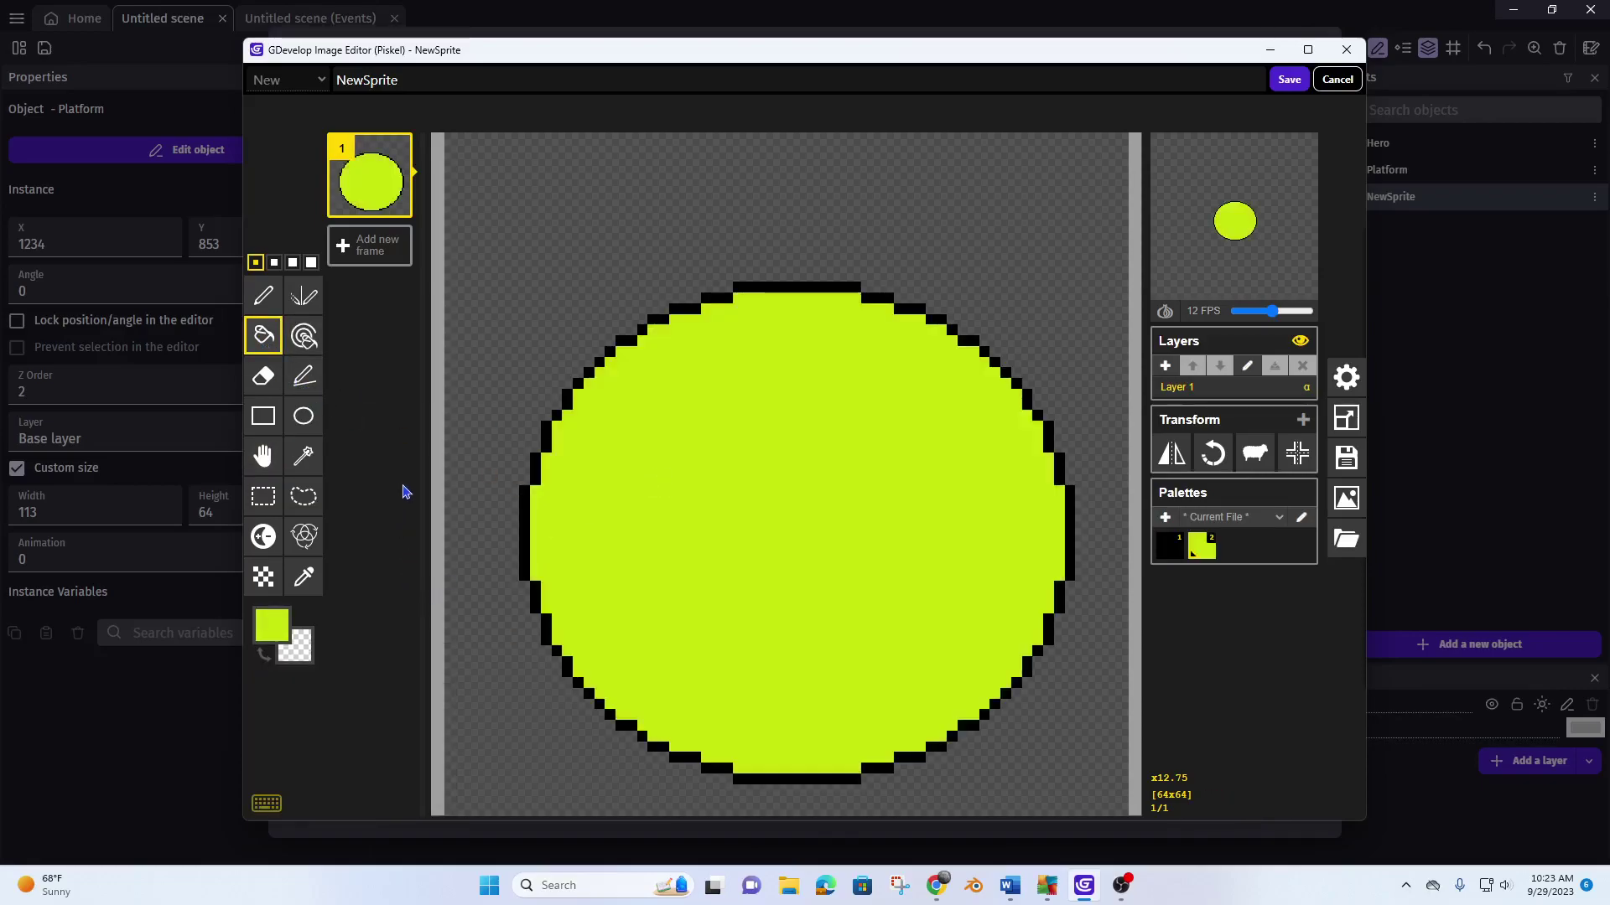
- Draw a black dollar sign inside the coin with the Pen tool, then save the image and apply the Coin object
{"action": "left_click", "coordinate": [272, 627]}
{"action": "left_click", "coordinate": [300, 693]}
{"action": "left_click", "coordinate": [263, 296]}
{"action": "mouse_move", "coordinate": [853, 421]}
{"action": "left_mouse_down"}
{"action": "mouse_move", "coordinate": [797, 391]}
{"action": "mouse_move", "coordinate": [707, 461]}
{"action": "mouse_move", "coordinate": [891, 549]}
{"action": "mouse_move", "coordinate": [868, 662]}
{"action": "mouse_move", "coordinate": [684, 605]}
{"action": "left_mouse_up"}
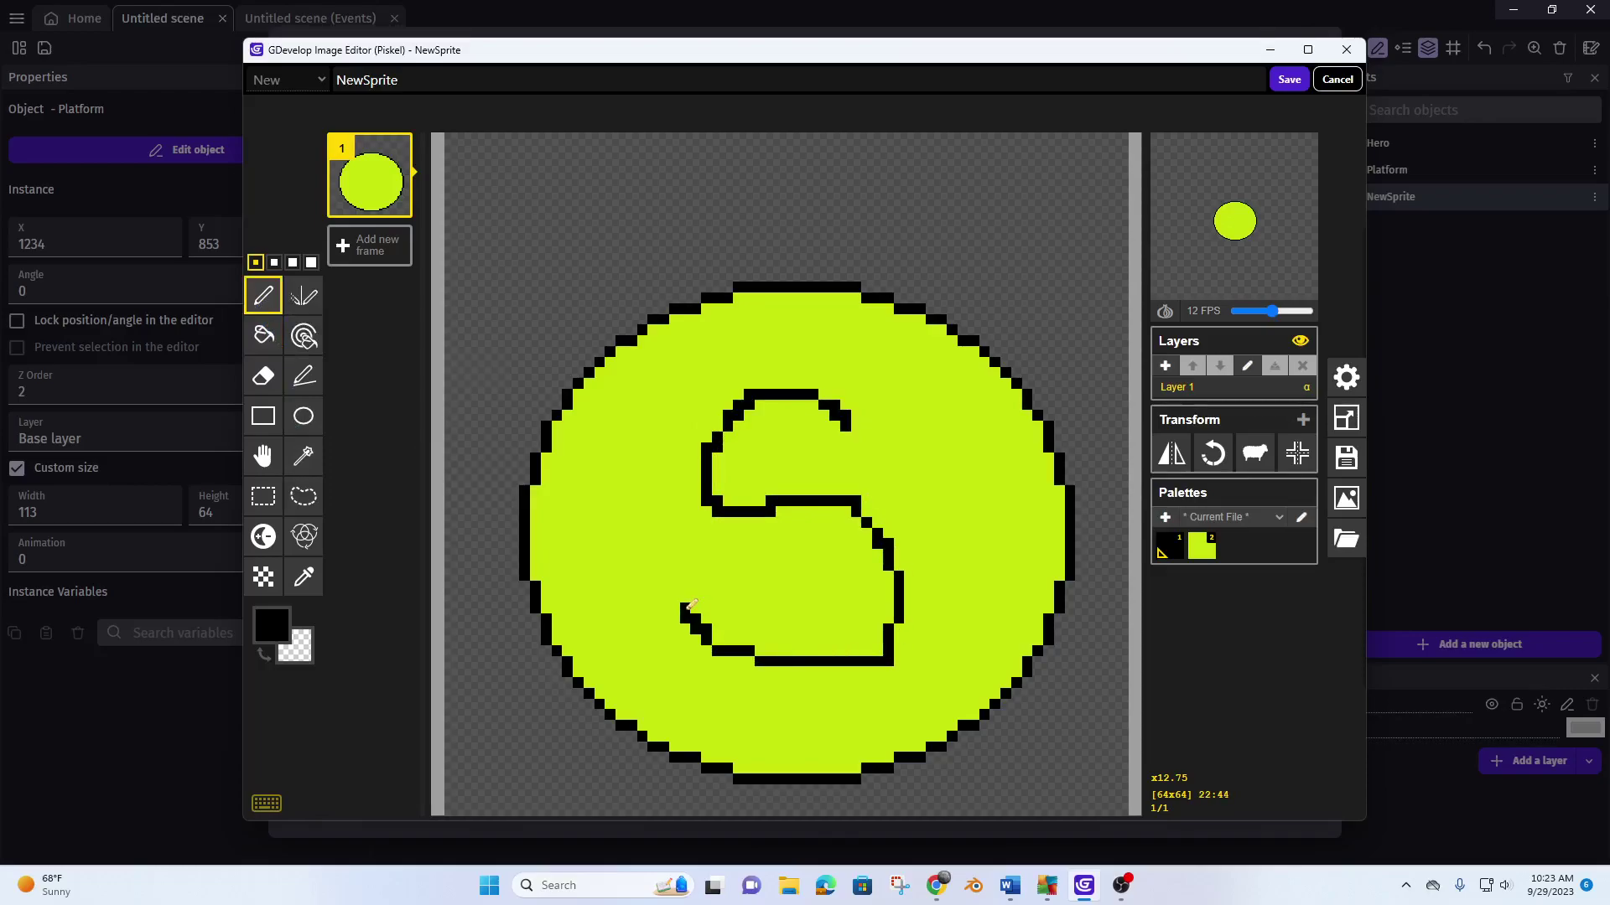
{"action": "left_click_drag", "start_coordinate": [788, 323], "coordinate": [787, 459]}
{"action": "mouse_move", "coordinate": [784, 551]}
{"action": "left_mouse_down"}
{"action": "mouse_move", "coordinate": [769, 657]}
{"action": "mouse_move", "coordinate": [792, 723]}
{"action": "left_mouse_up"}
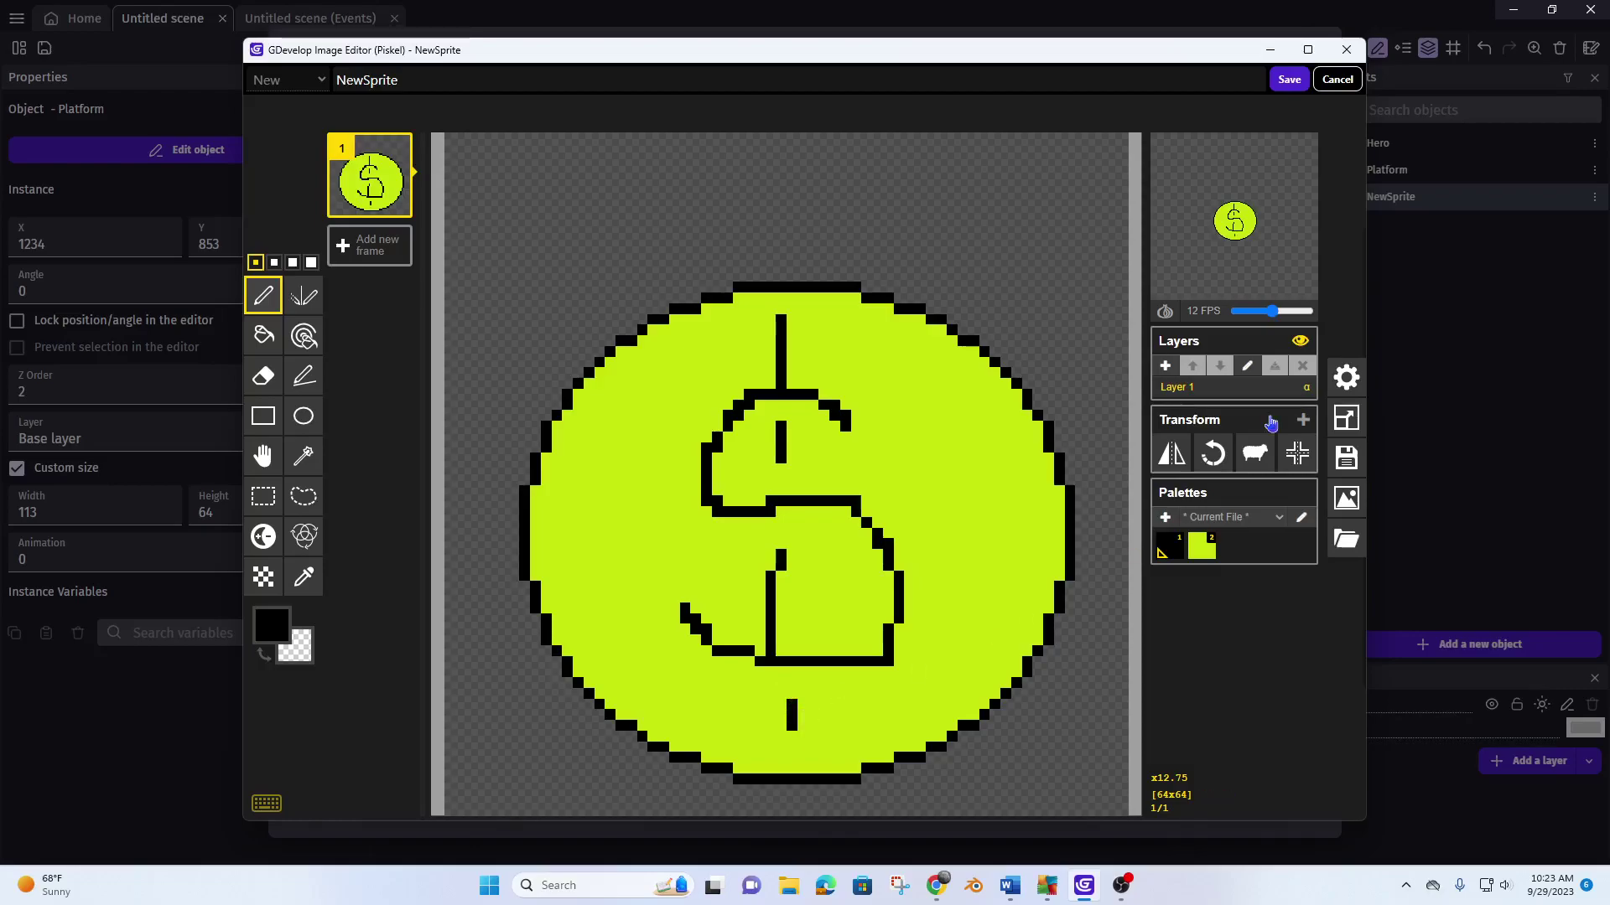
{"action": "left_click", "coordinate": [1283, 86]}
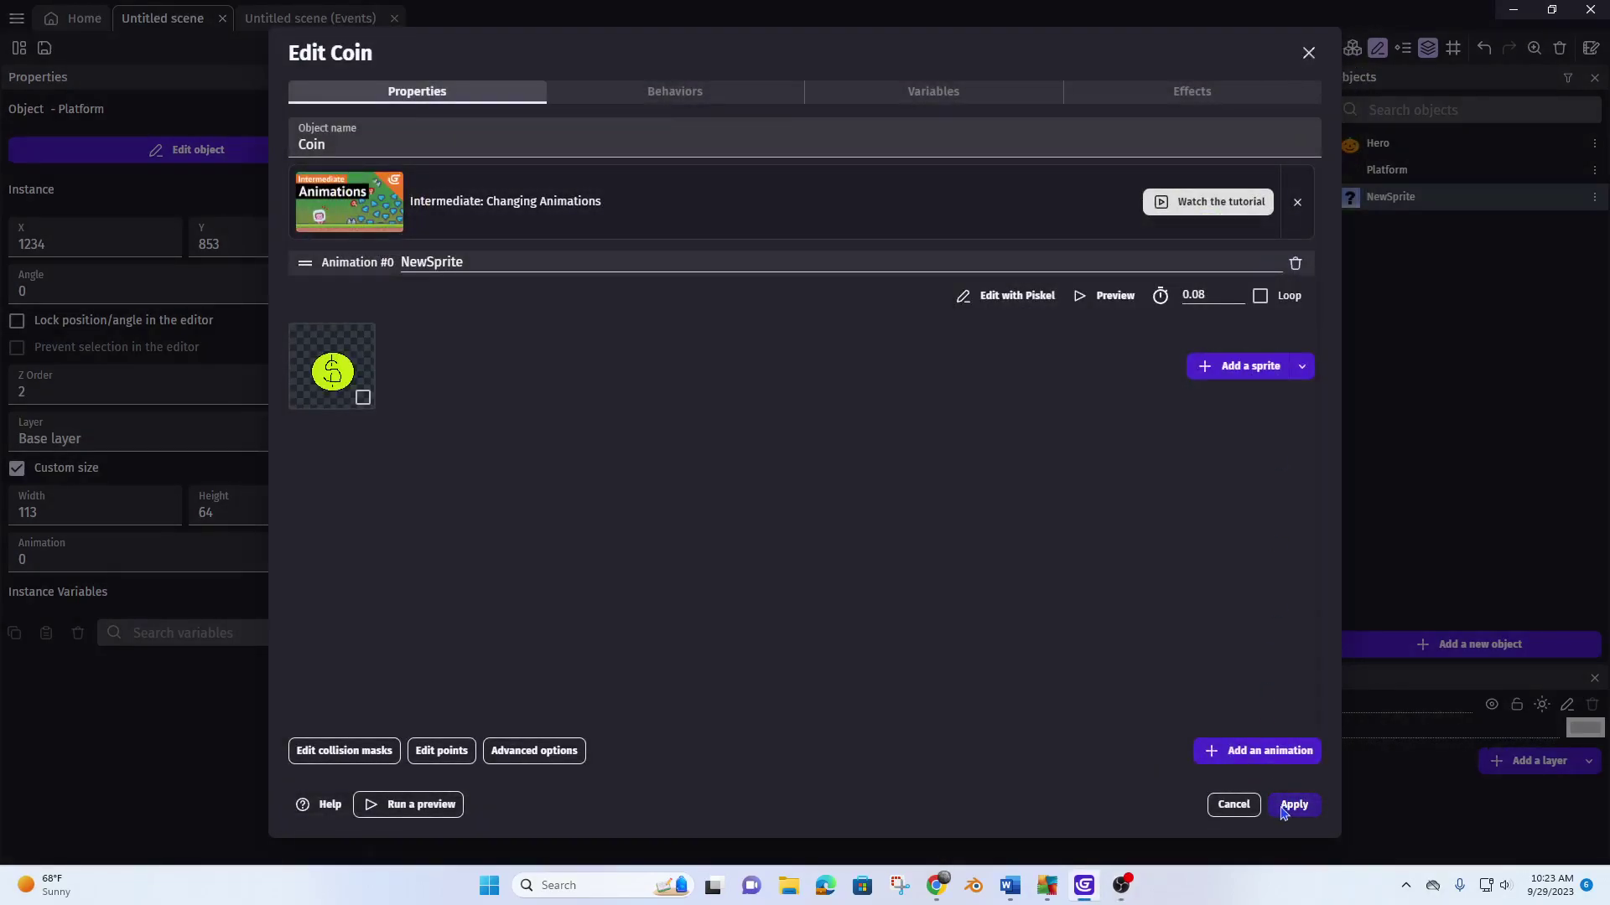
{"action": "left_click", "coordinate": [1292, 806]}
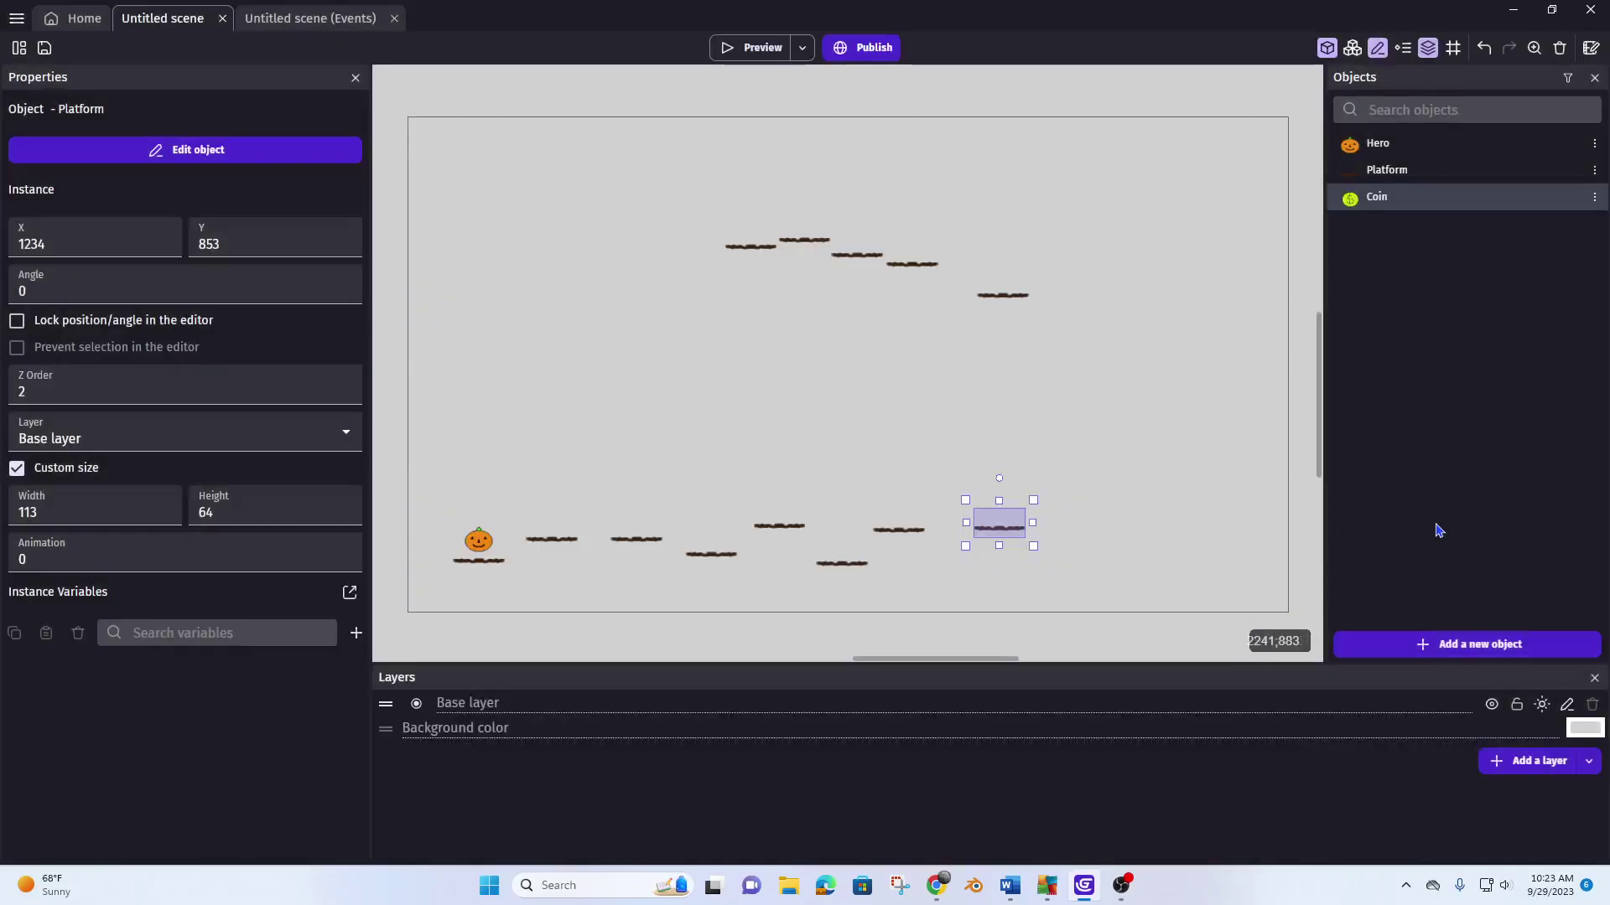
- Place one Coin on the third lower platform and another on the seventh lower platform, counting from Hero's platform
{"action": "left_click_drag", "start_coordinate": [1354, 205], "coordinate": [612, 508]}
{"action": "left_click_drag", "start_coordinate": [1372, 202], "coordinate": [969, 436]}
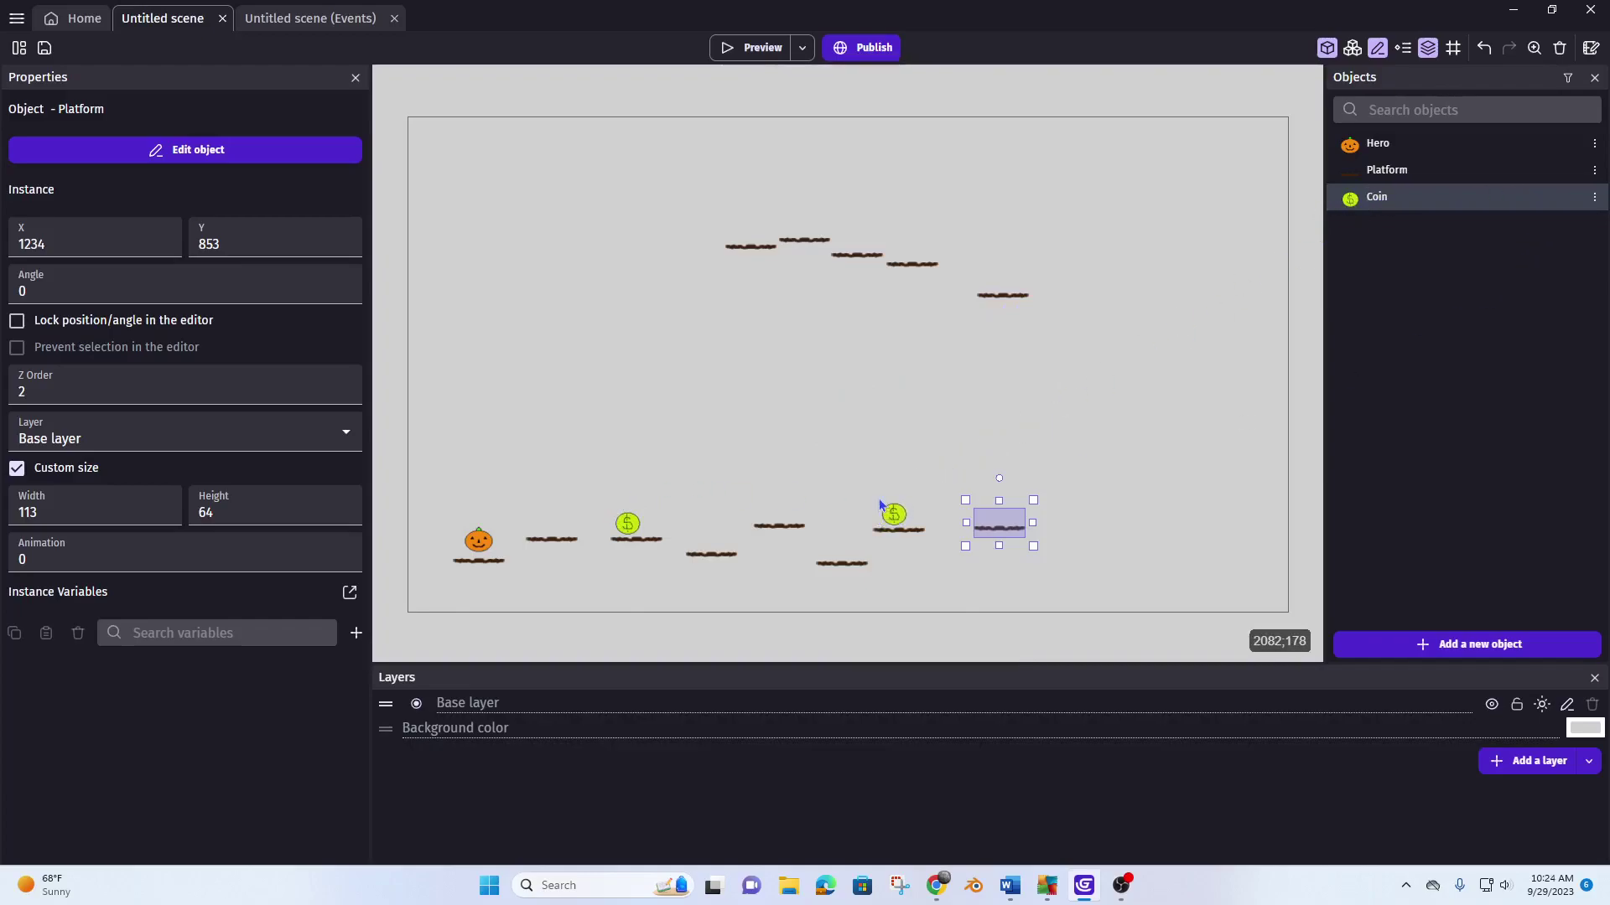
- Preview the scene, test Hero running and jumping over the coins in both directions, and close the preview
{"action": "left_click", "coordinate": [745, 52]}
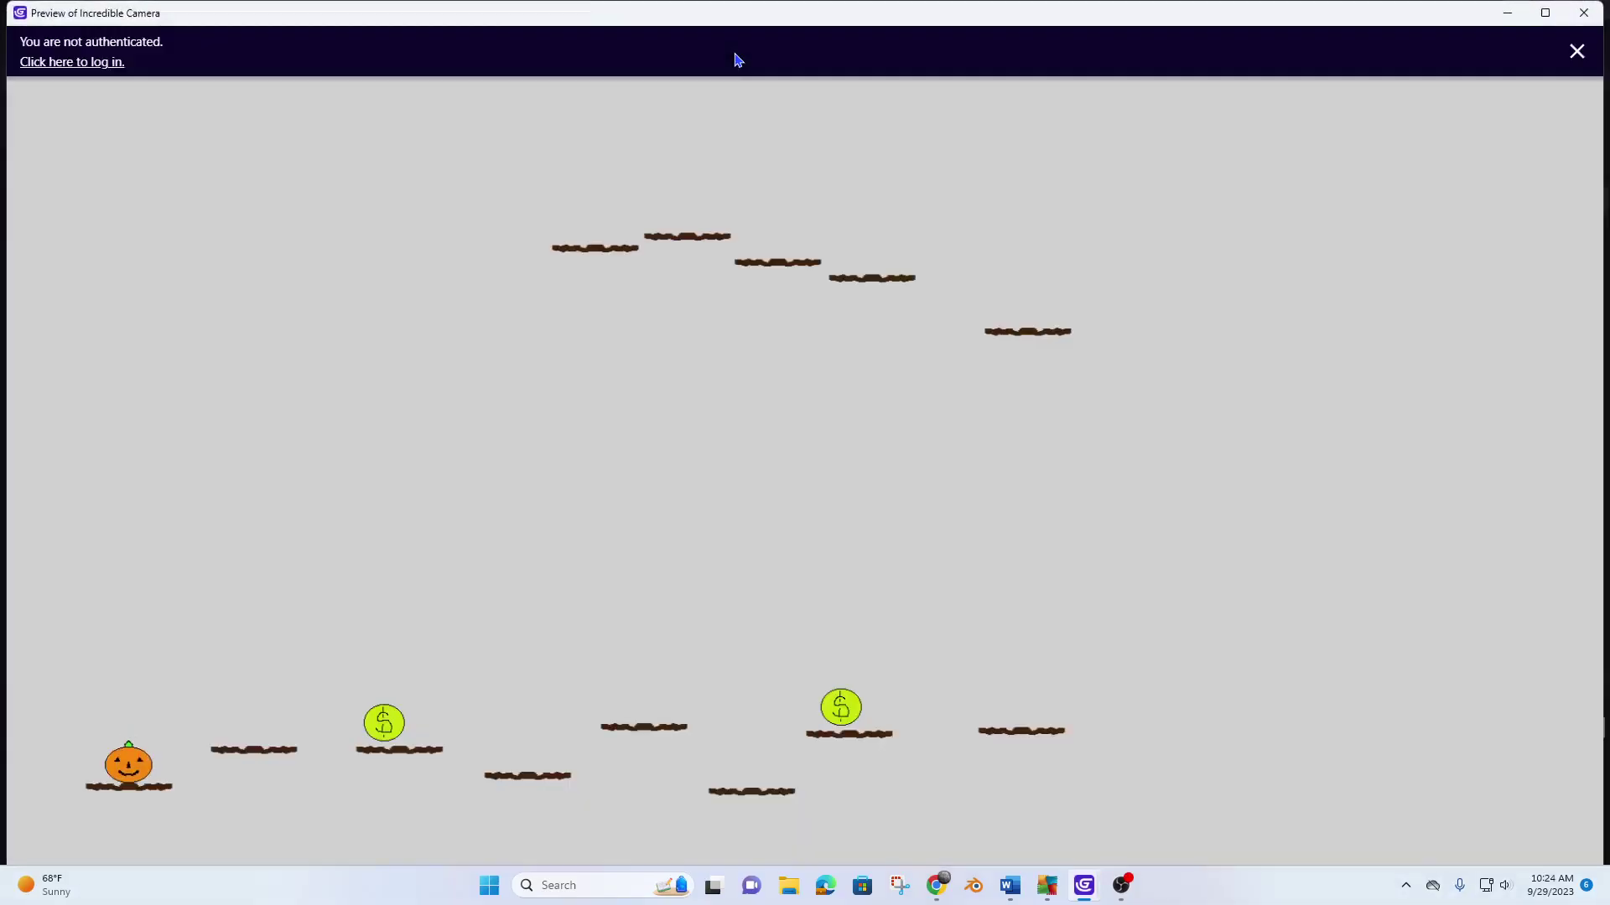
{"action": "key", "text": "space"}
{"action": "key", "text": "Right"}
{"action": "key", "text": "space"}
{"action": "key", "text": "Right"}
{"action": "key", "text": "space"}
{"action": "key", "text": "space"}
{"action": "key", "text": "Left"}
{"action": "key", "text": "space"}
{"action": "key", "text": "space"}
{"action": "key", "text": "Left"}
{"action": "key", "text": "space"}
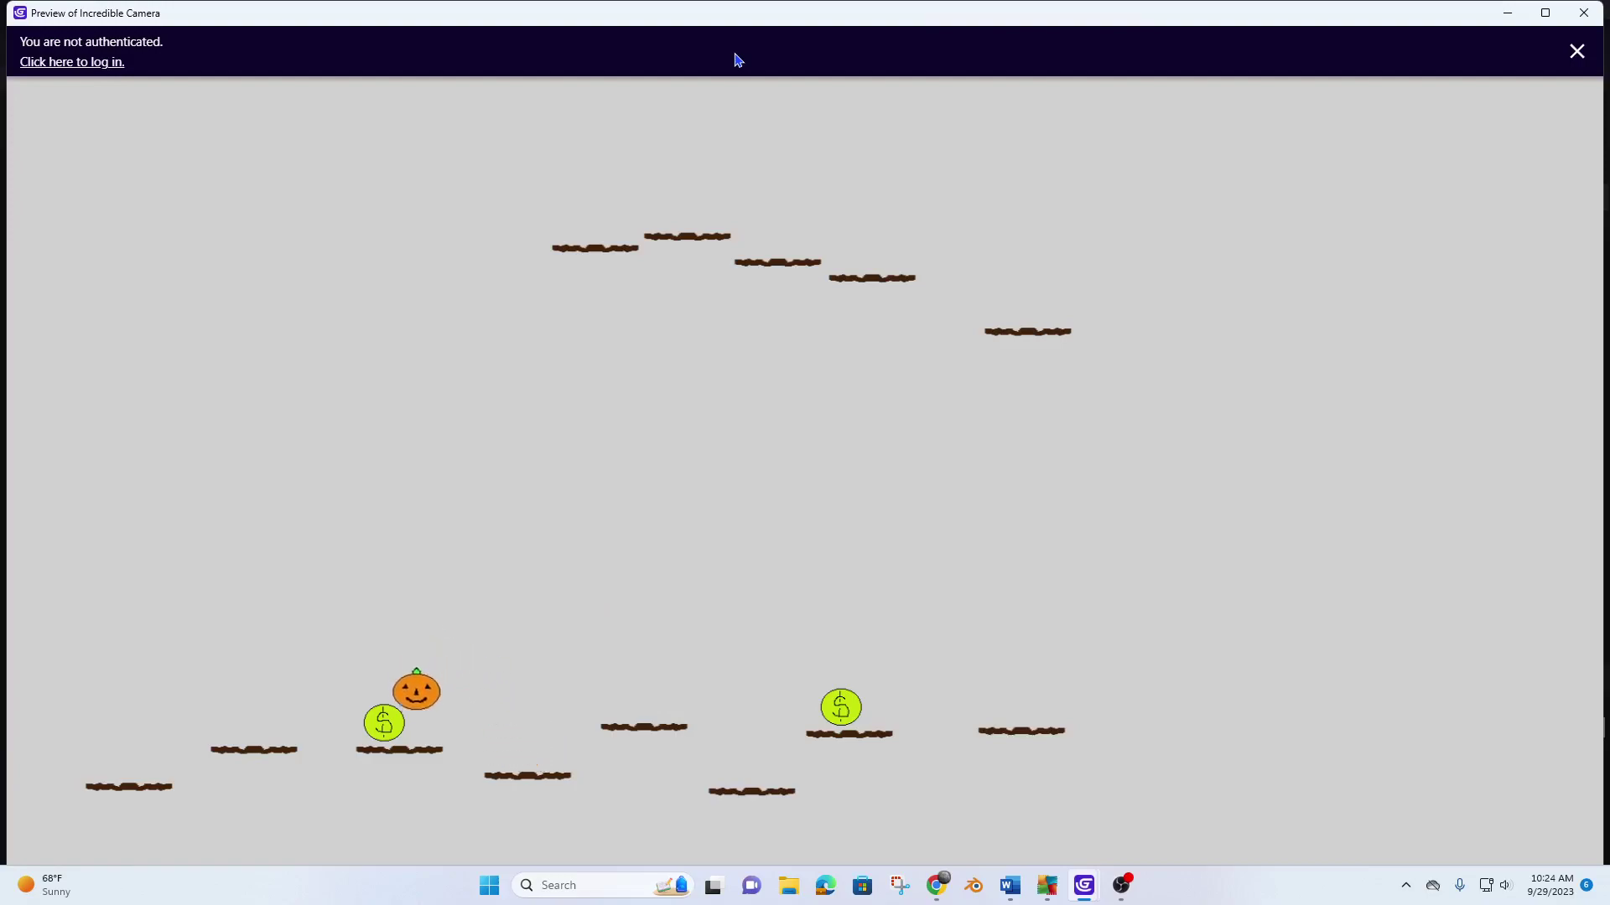
{"action": "key", "text": "space"}
{"action": "key", "text": "space"}
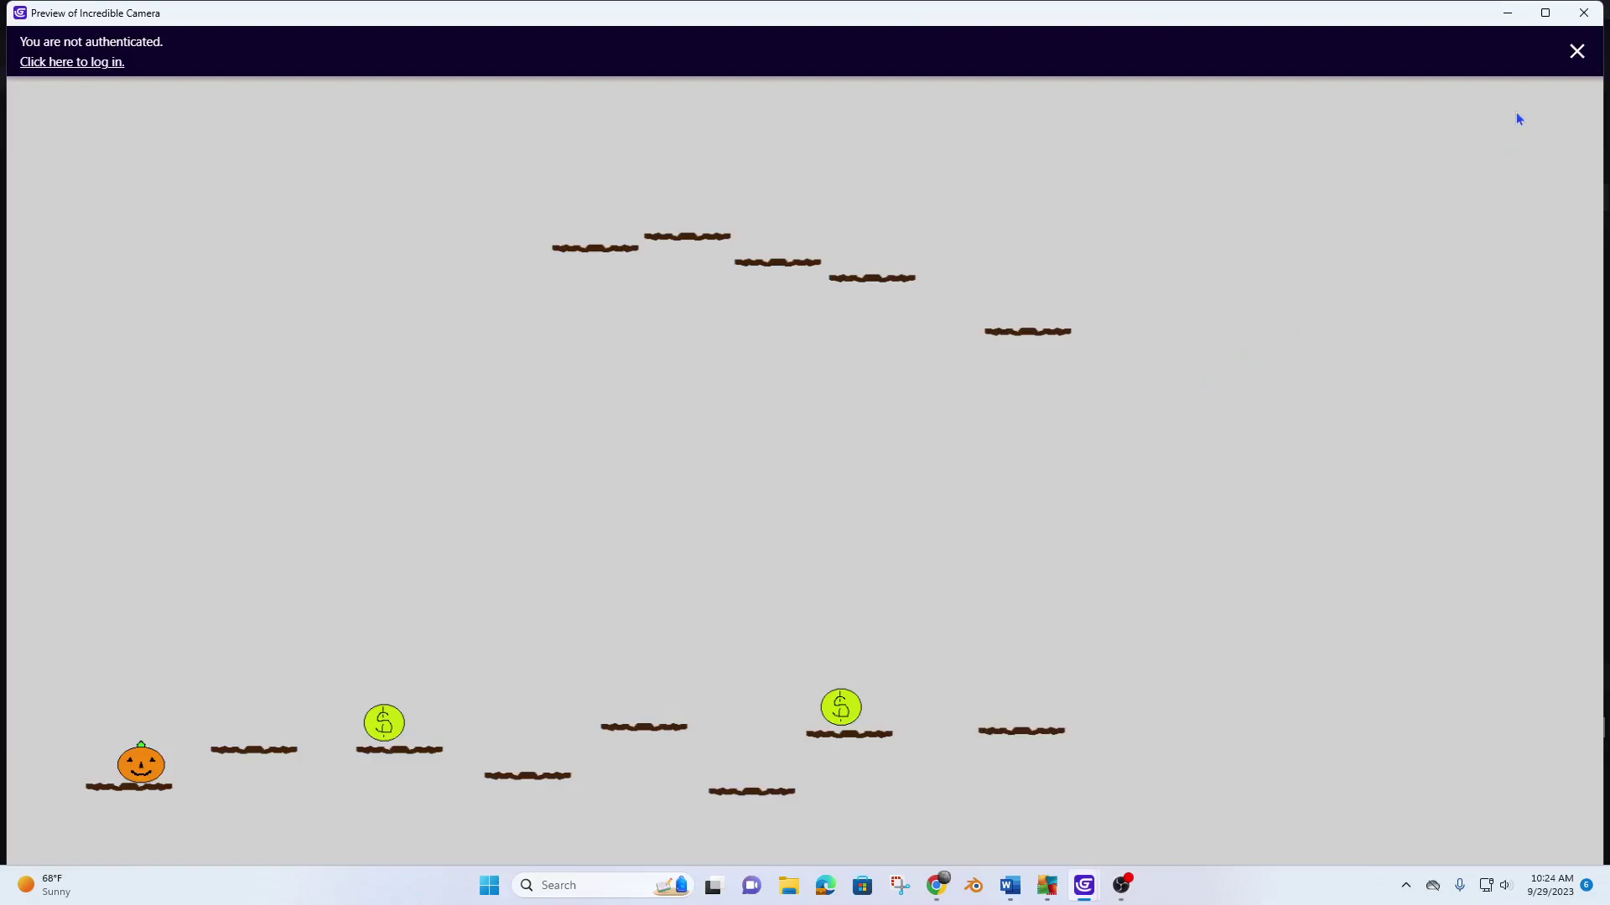
{"action": "left_click", "coordinate": [1581, 13]}
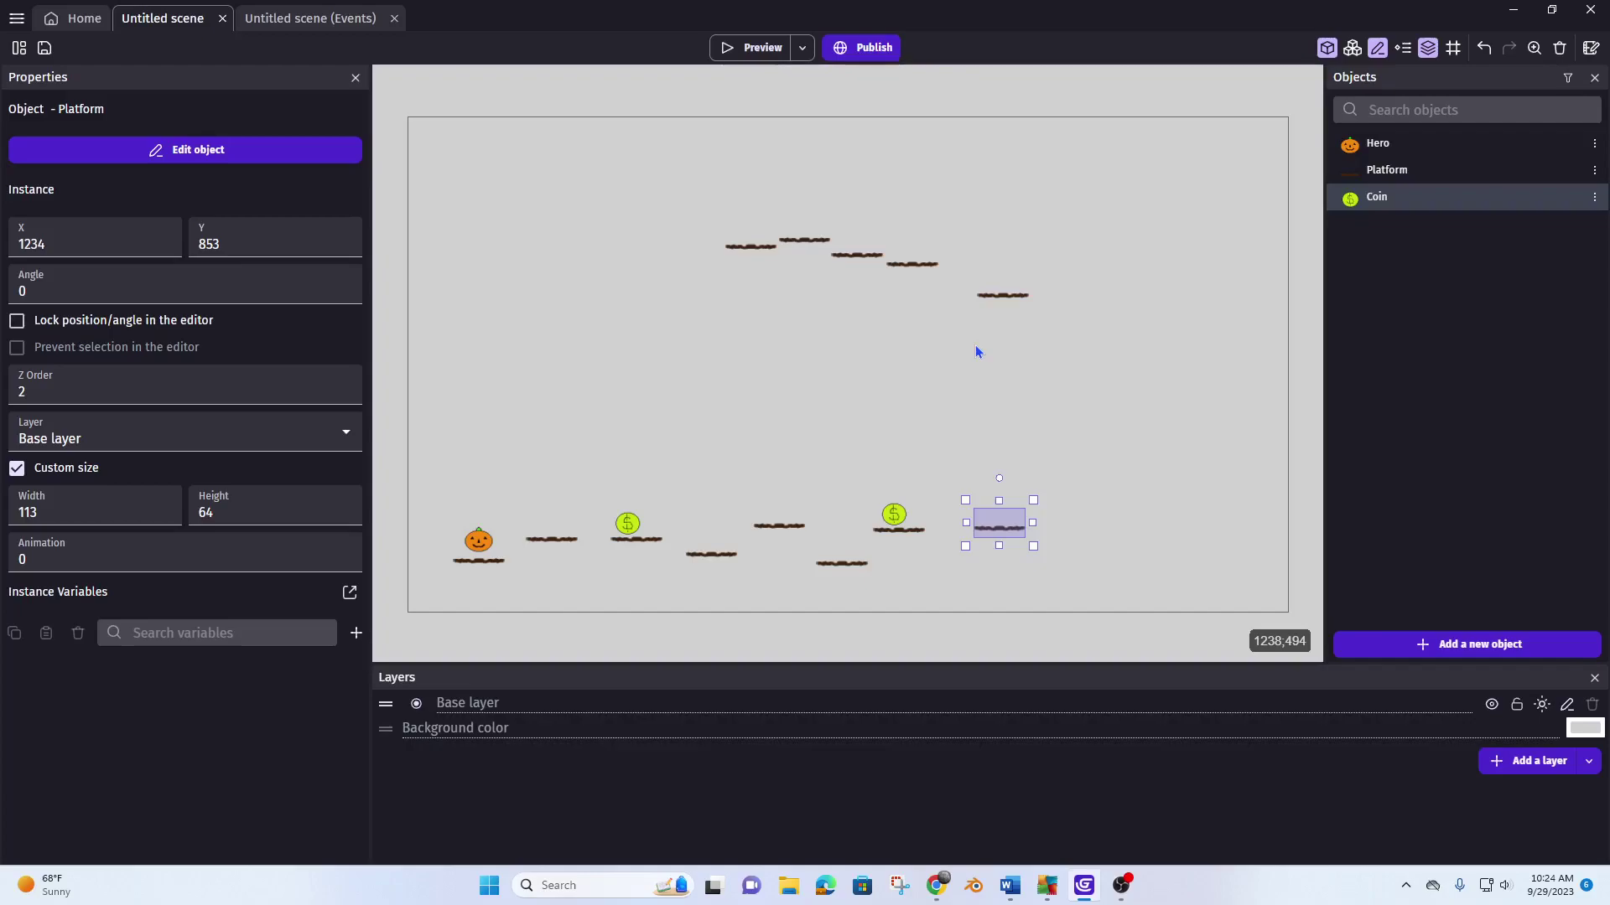
- Add a new event to the scene's events with the condition that Hero is in collision with Coin
{"action": "left_click", "coordinate": [323, 21]}
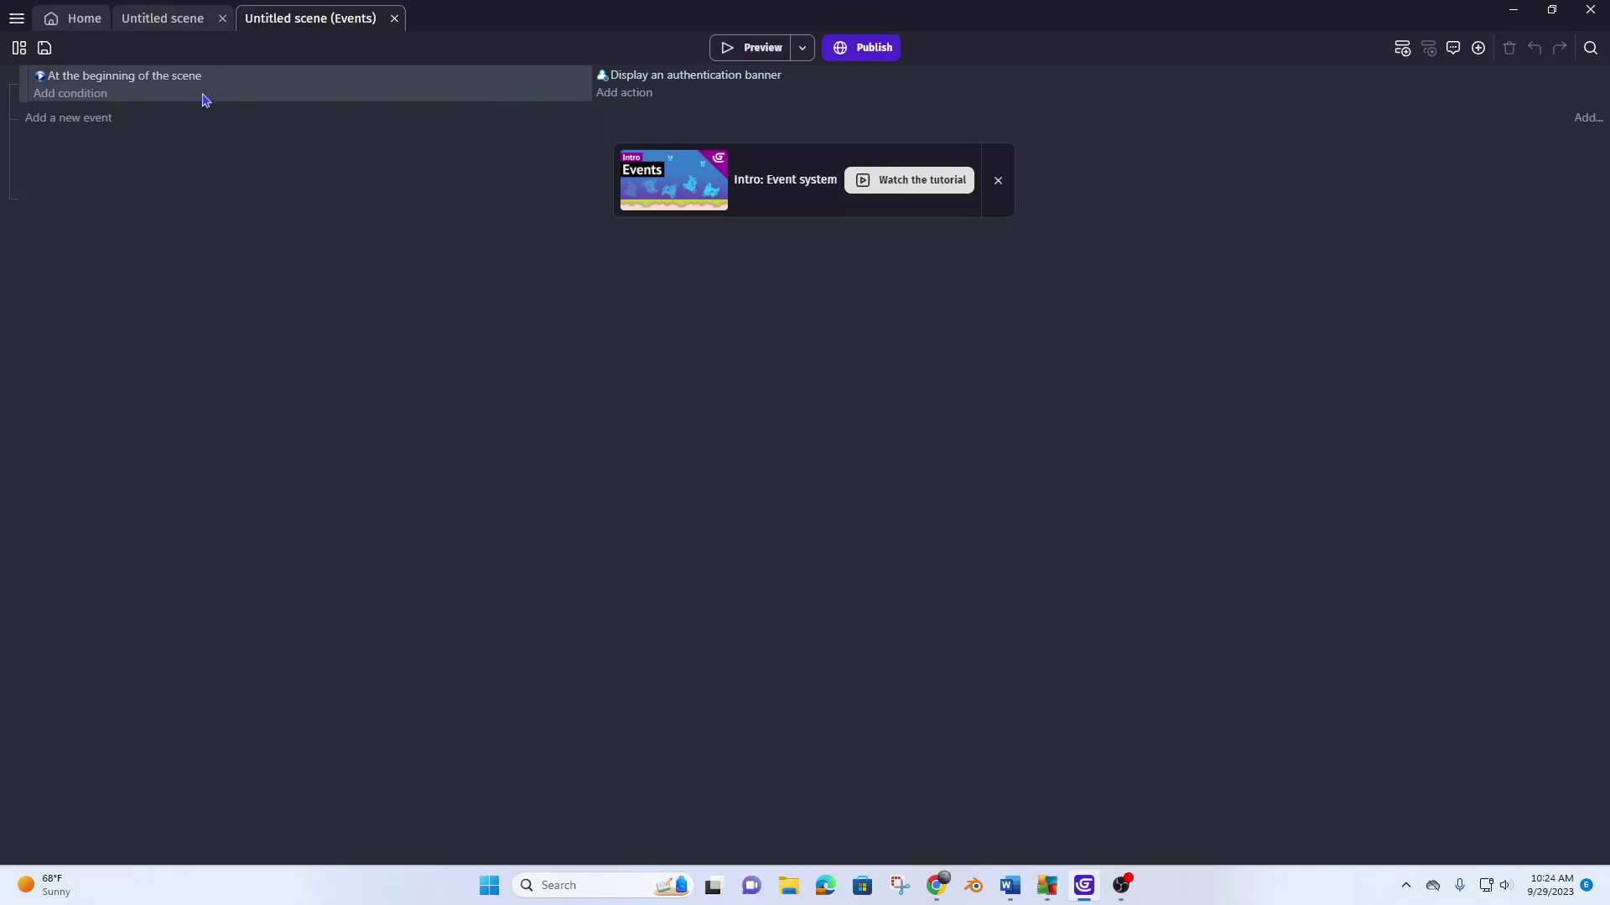
{"action": "left_click", "coordinate": [75, 124]}
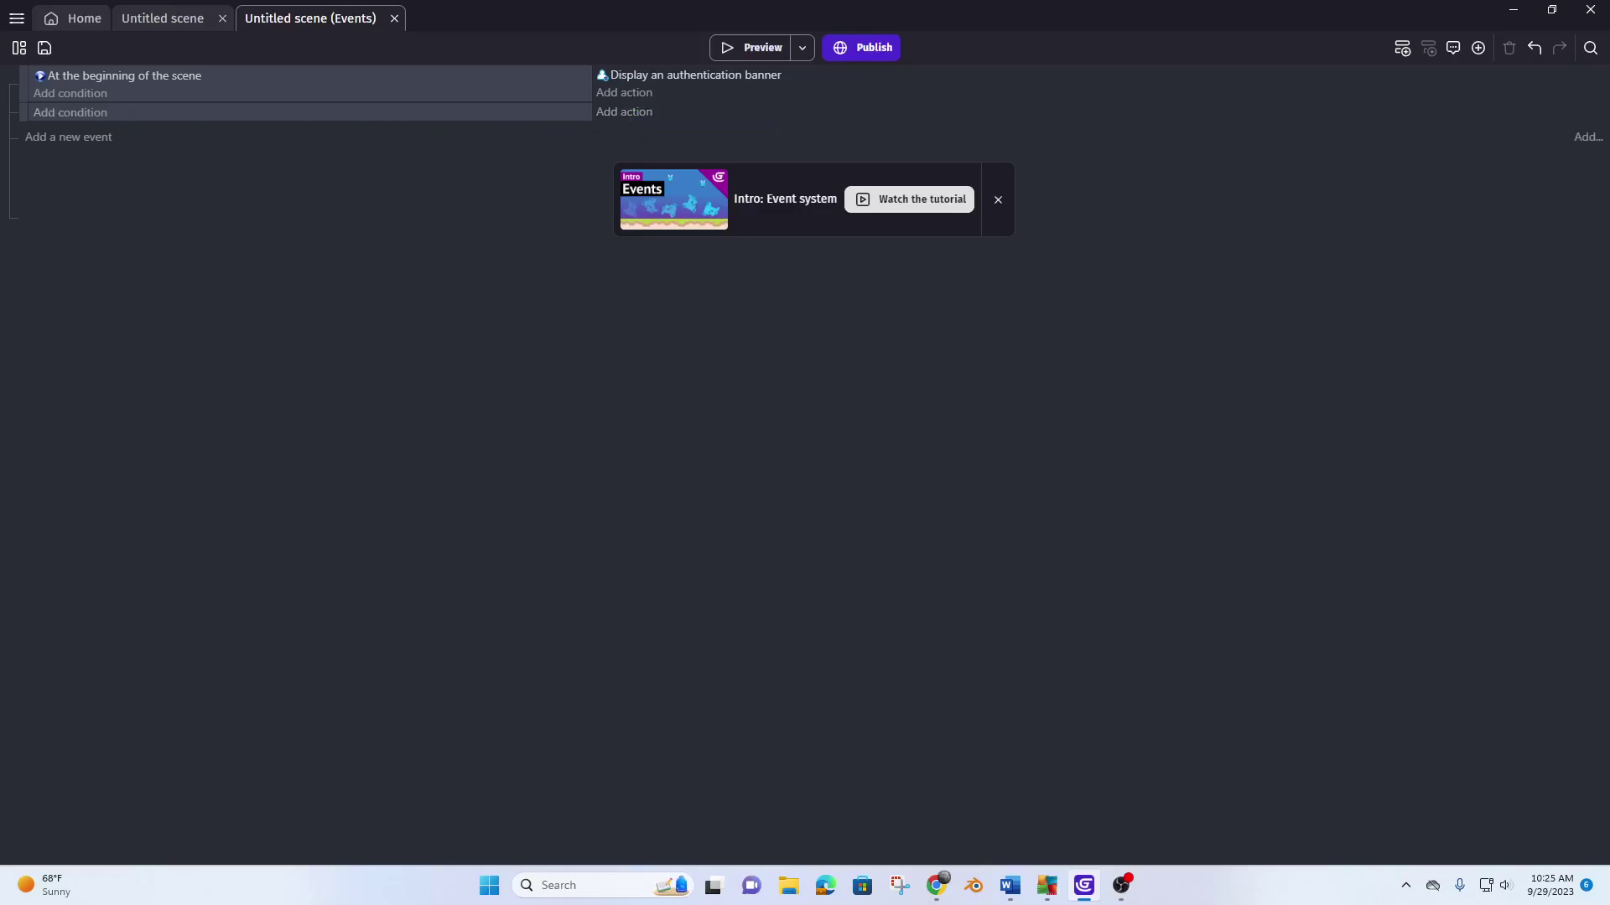
{"action": "left_click", "coordinate": [93, 117]}
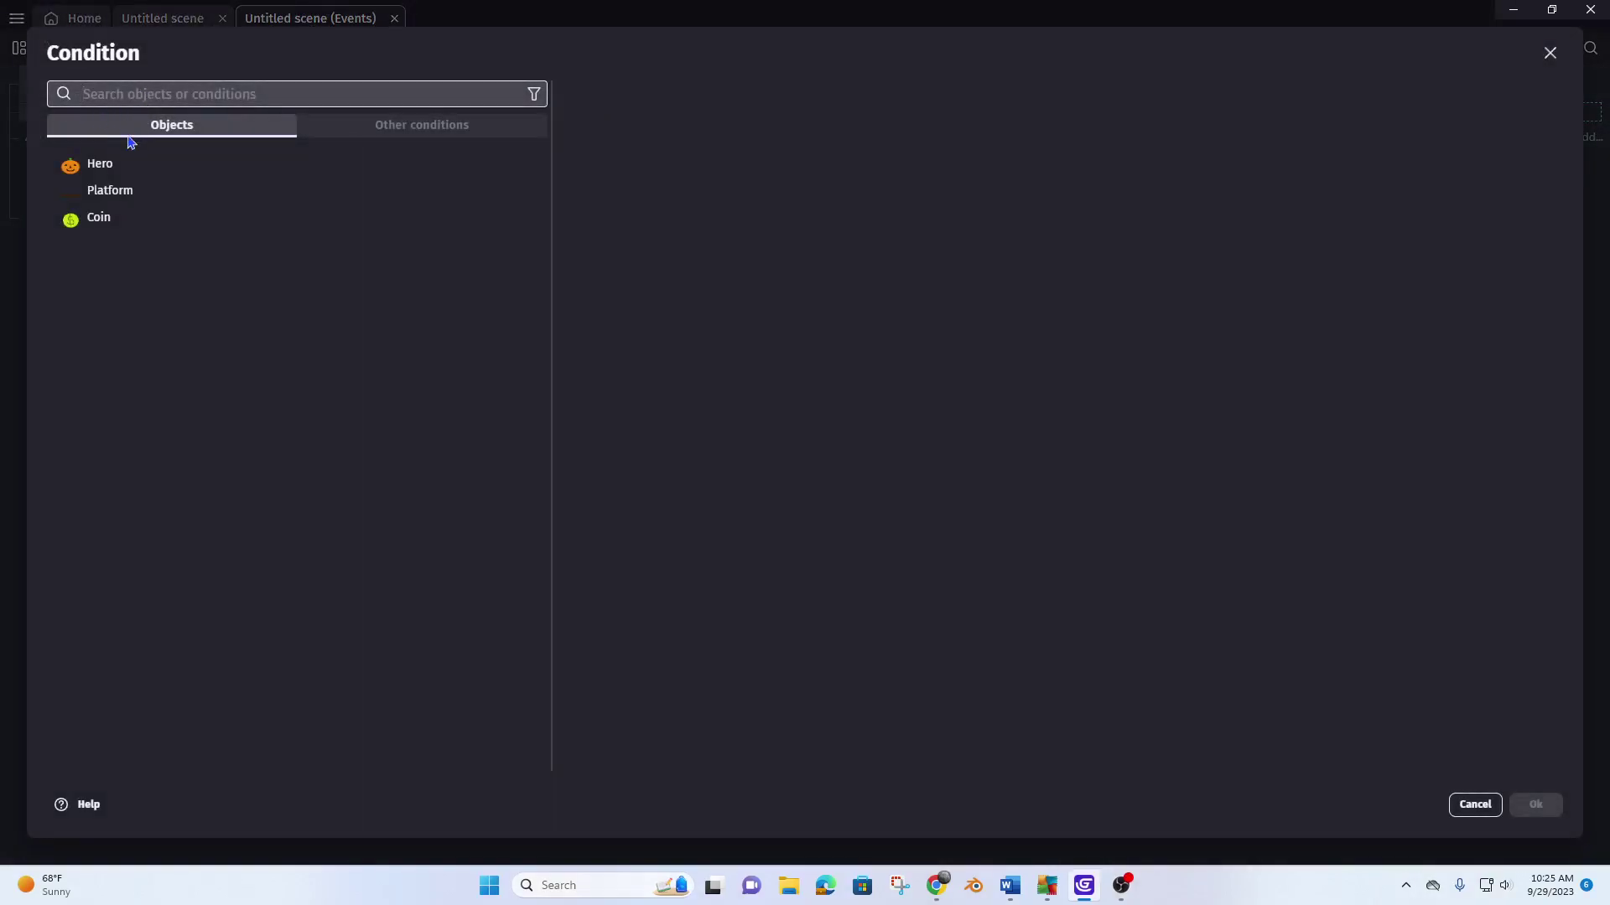
{"action": "left_click", "coordinate": [103, 167]}
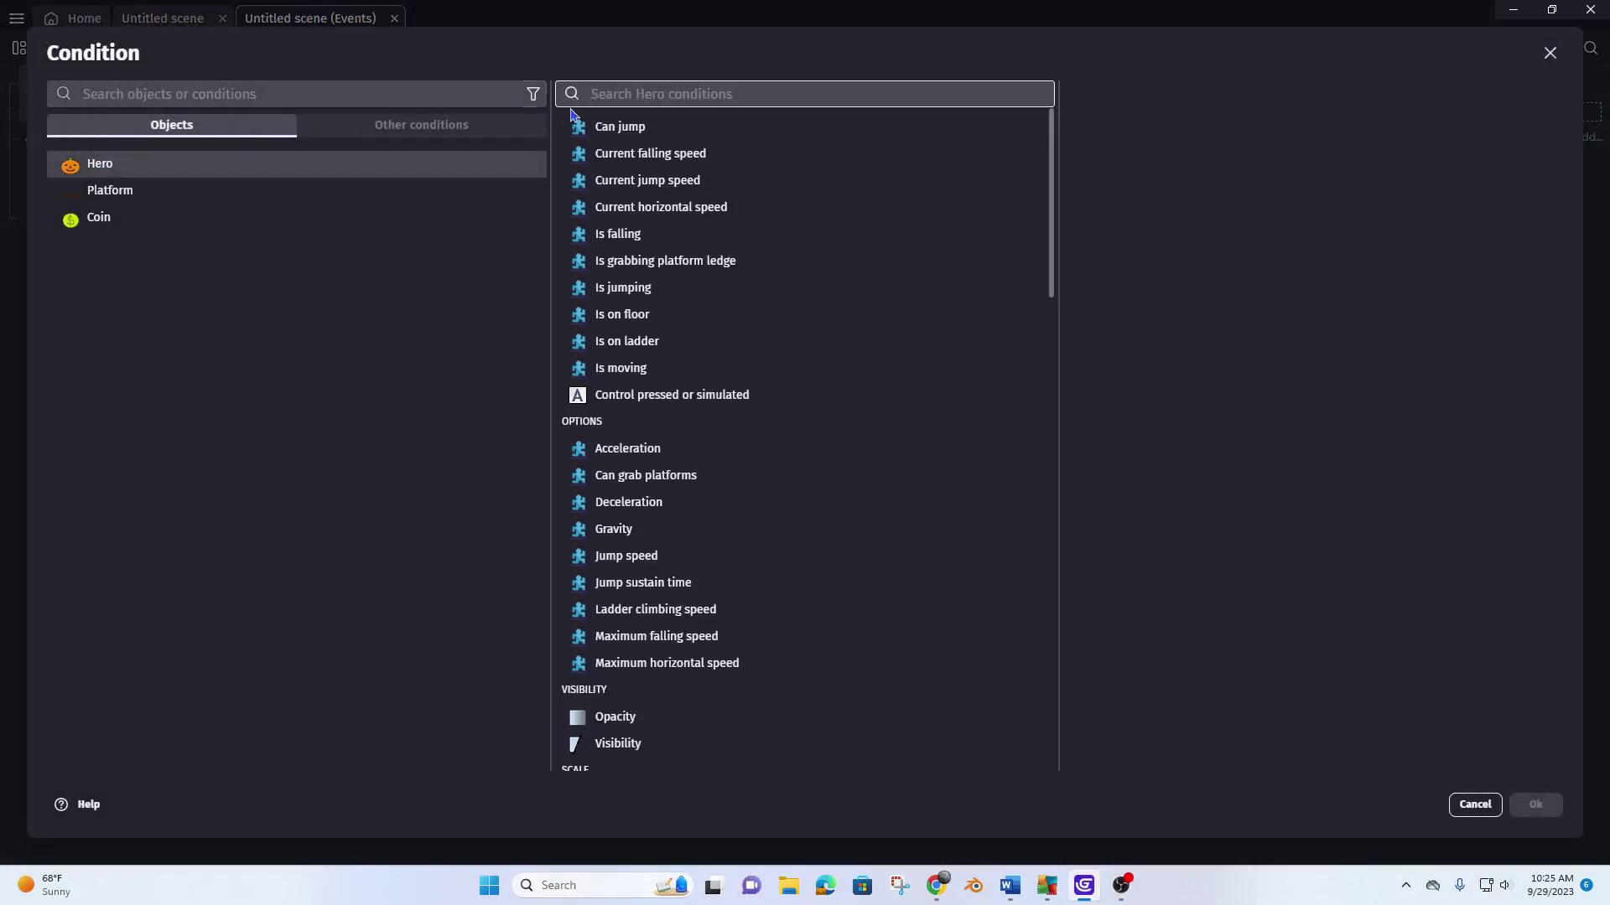
{"action": "type", "text": "col"}
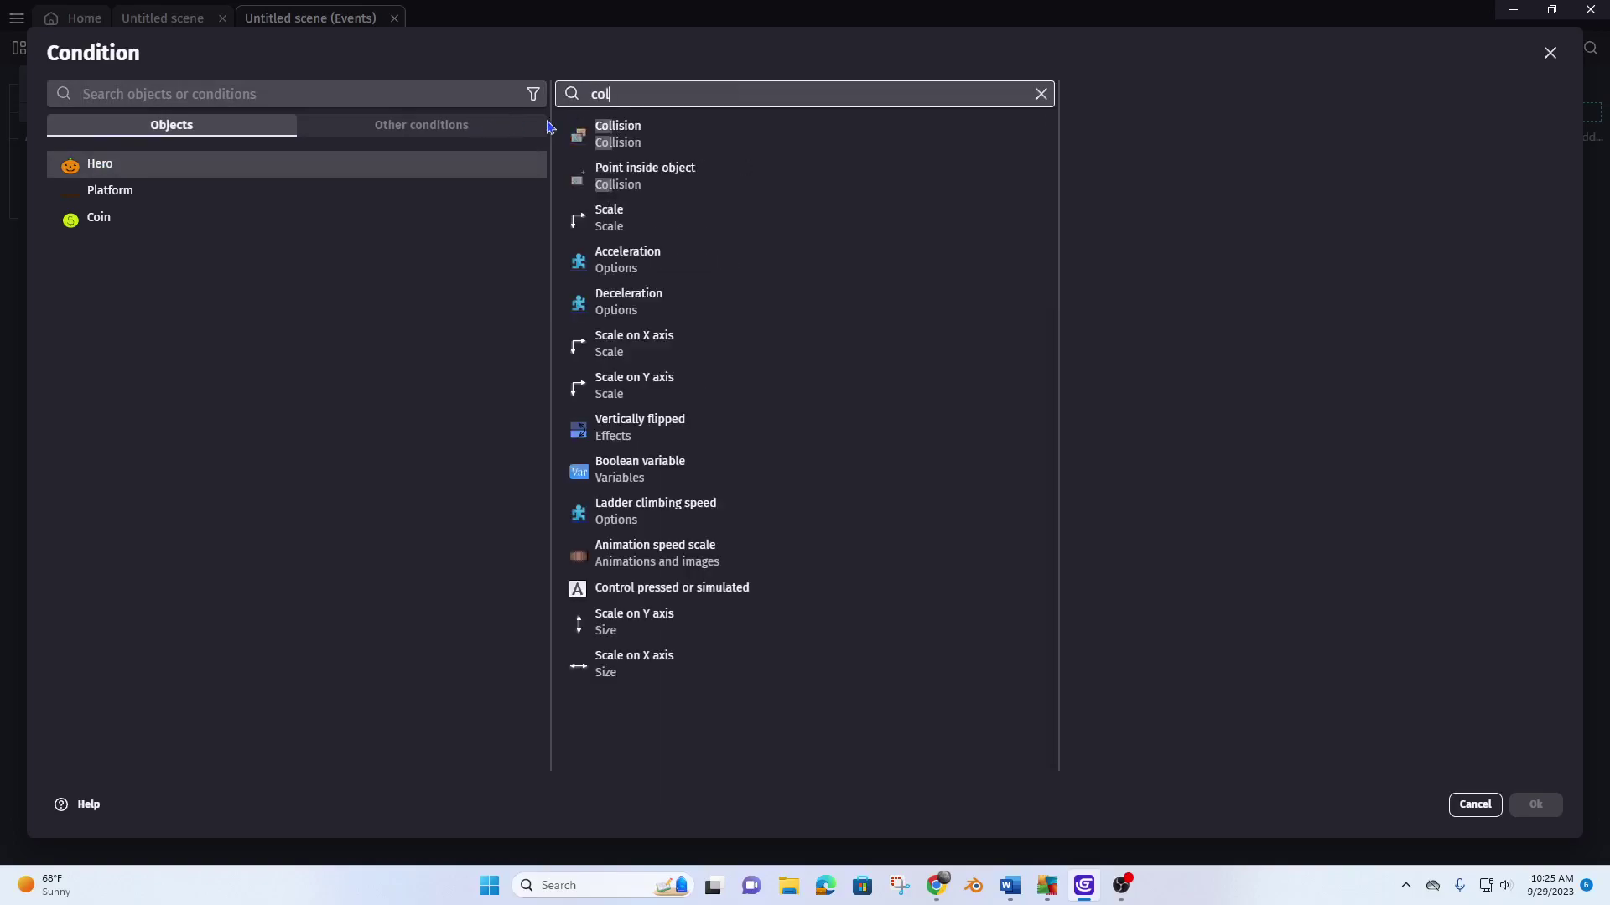
{"action": "left_click", "coordinate": [592, 136]}
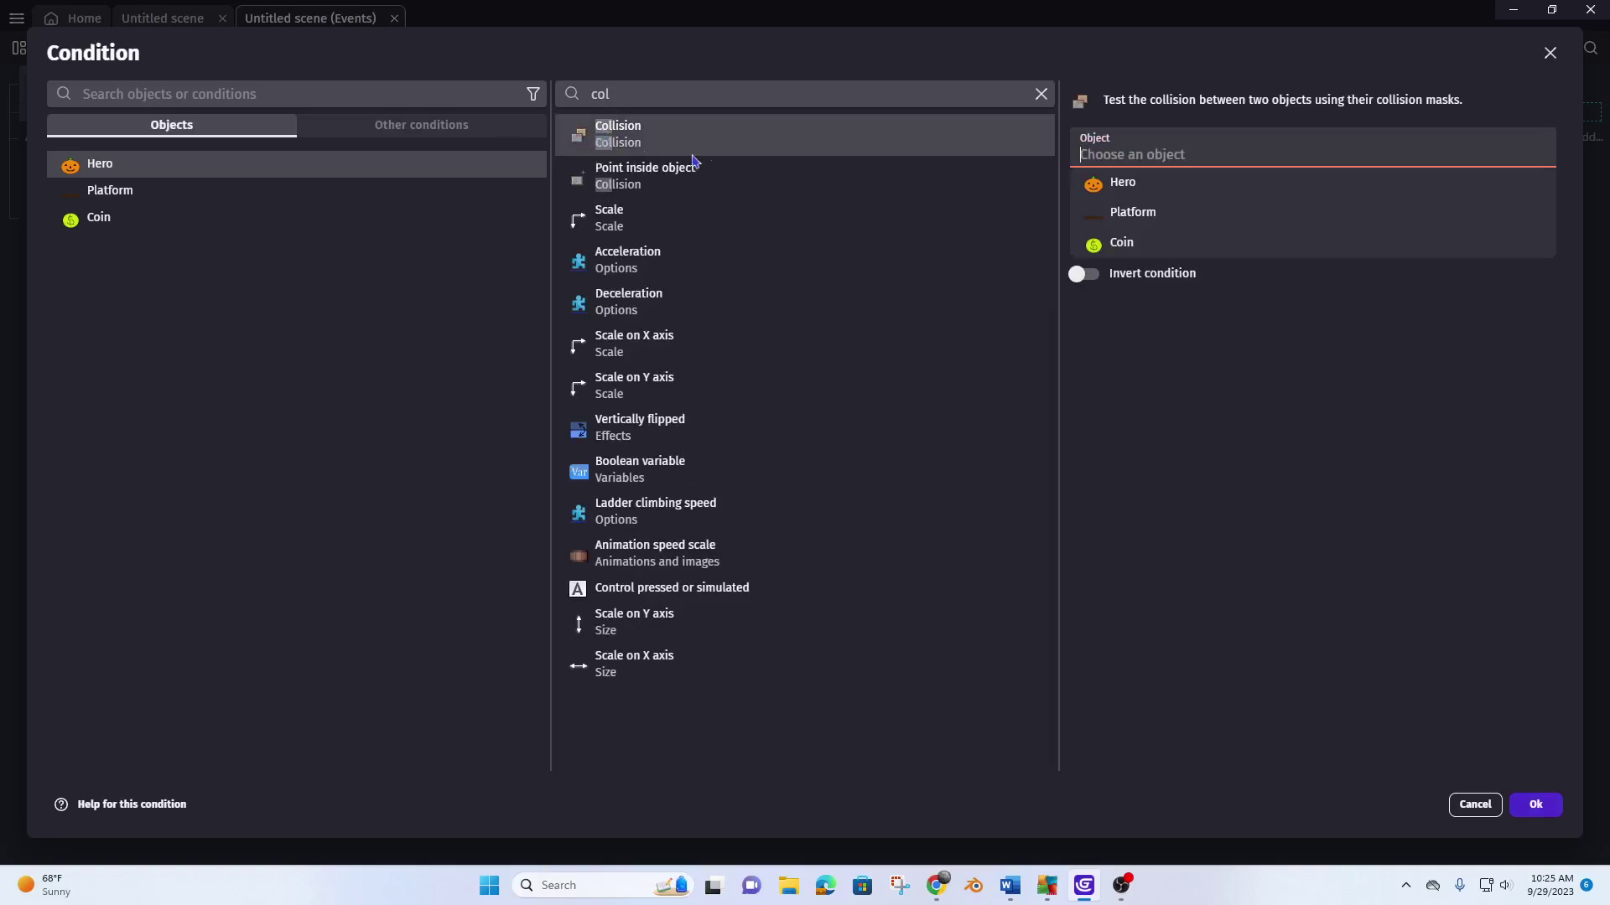
{"action": "left_click", "coordinate": [1111, 250]}
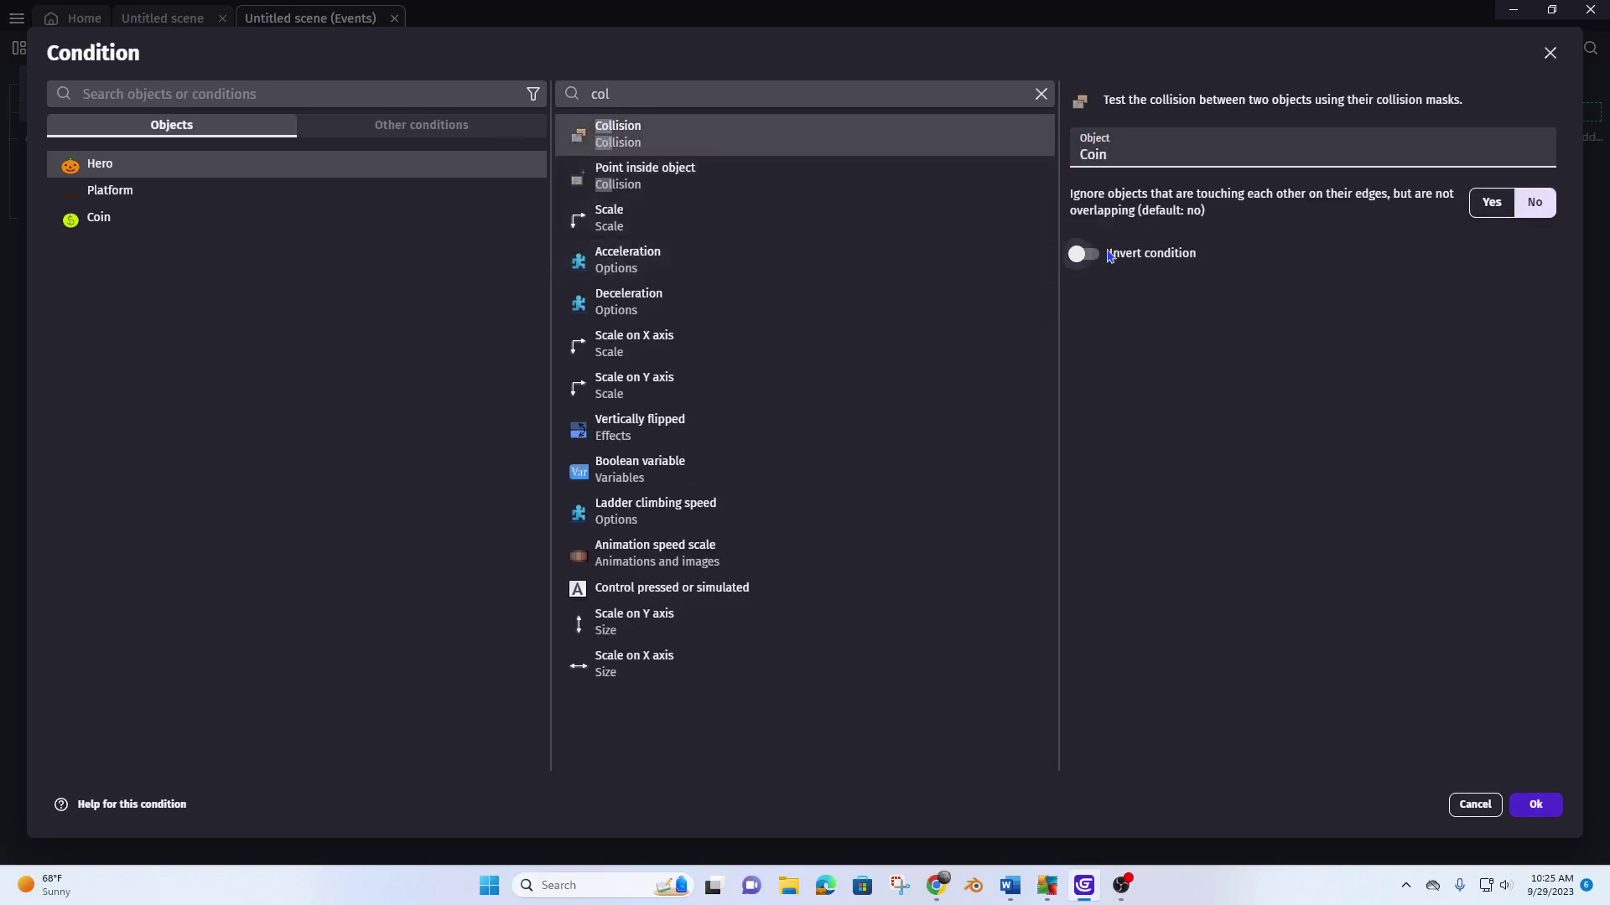
{"action": "left_click", "coordinate": [1541, 807]}
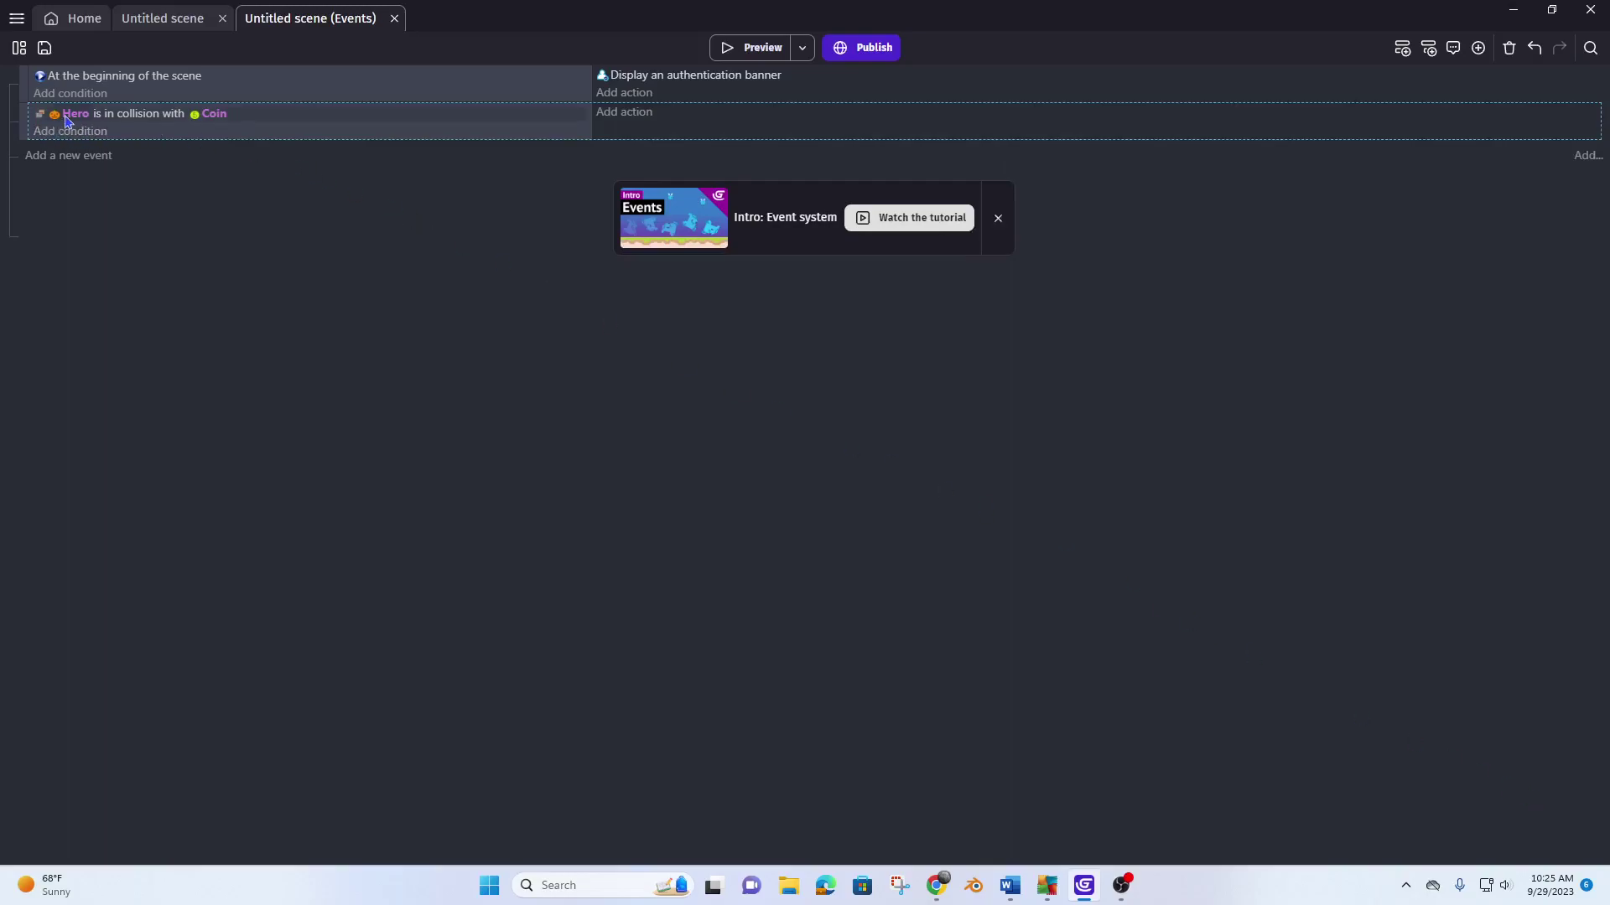
- Add a Delete the object action for Coin to the Hero–Coin collision event
{"action": "left_click", "coordinate": [622, 114]}
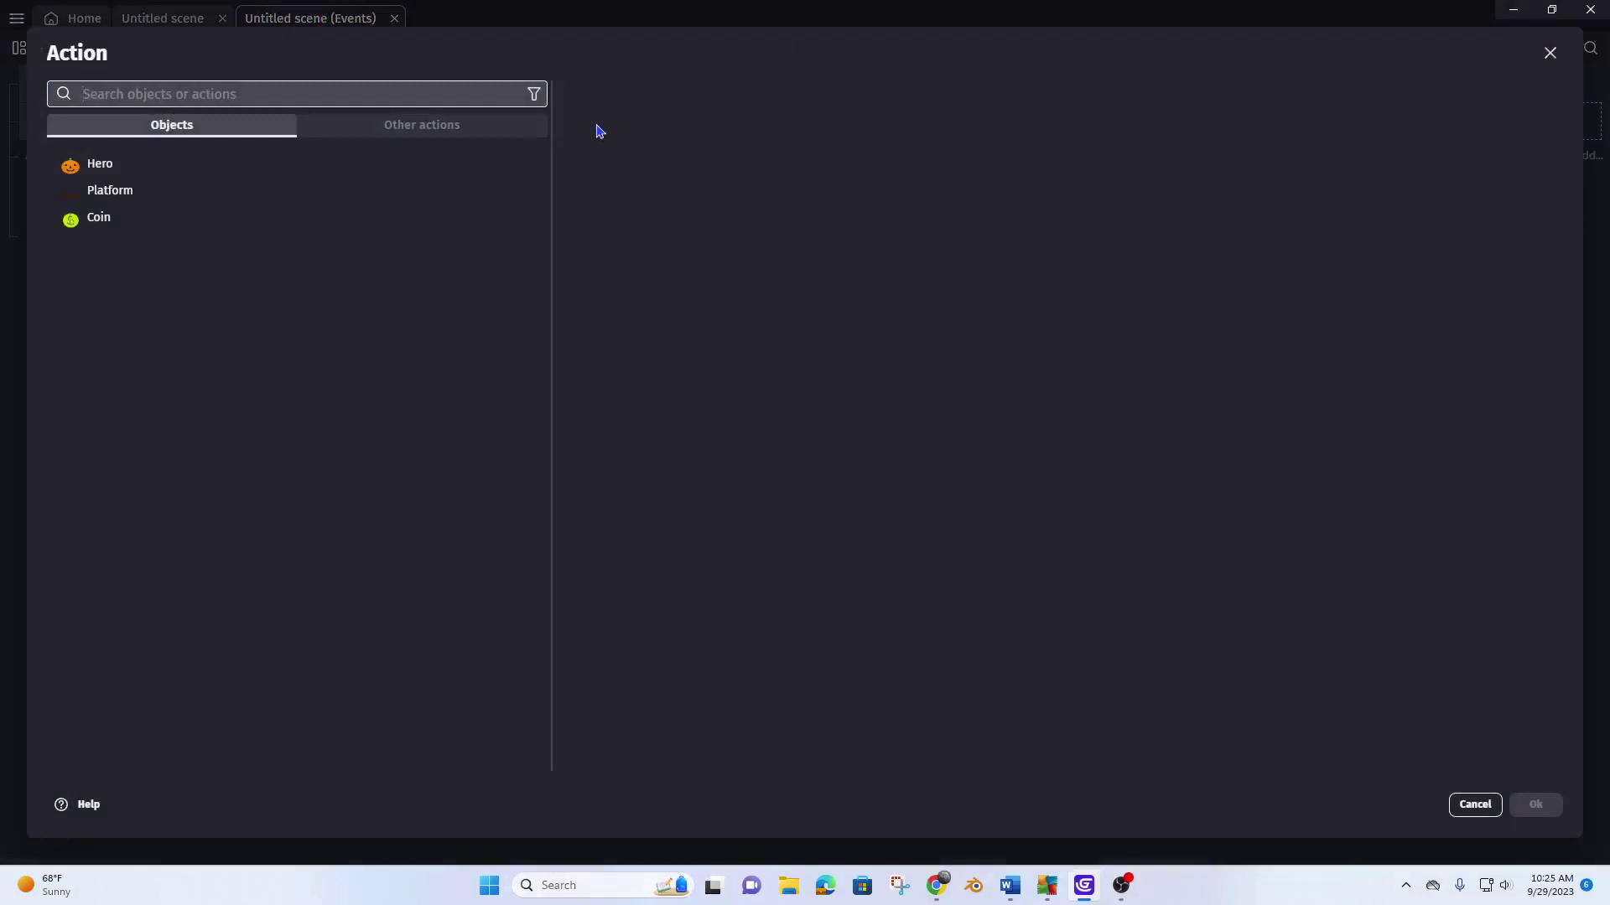
{"action": "type", "text": "dele"}
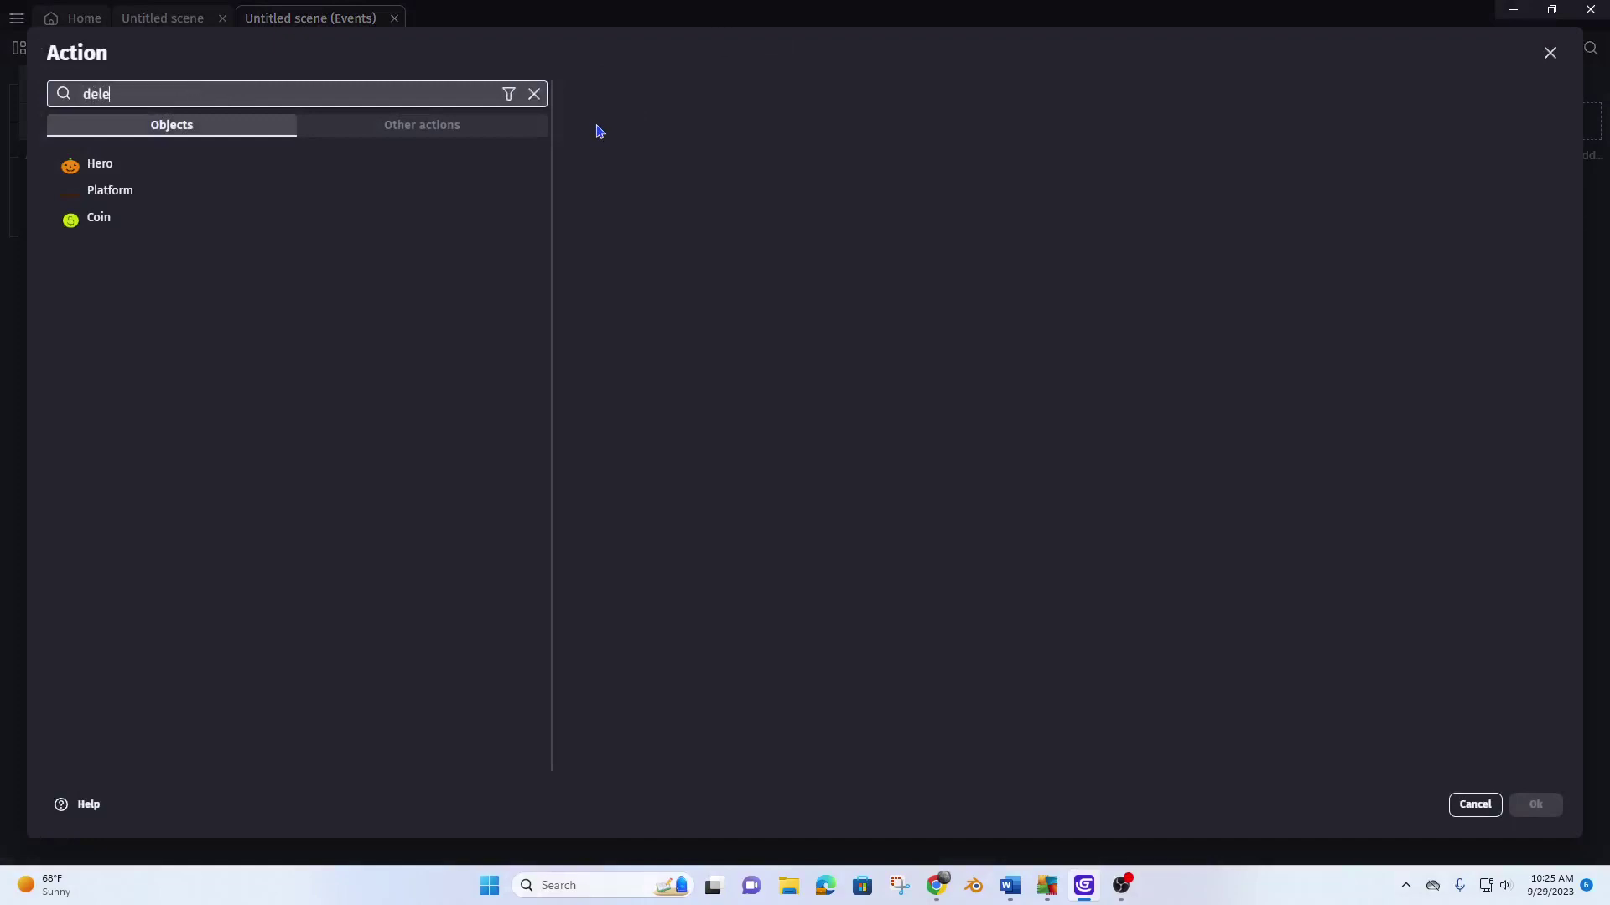
{"action": "left_click", "coordinate": [116, 159]}
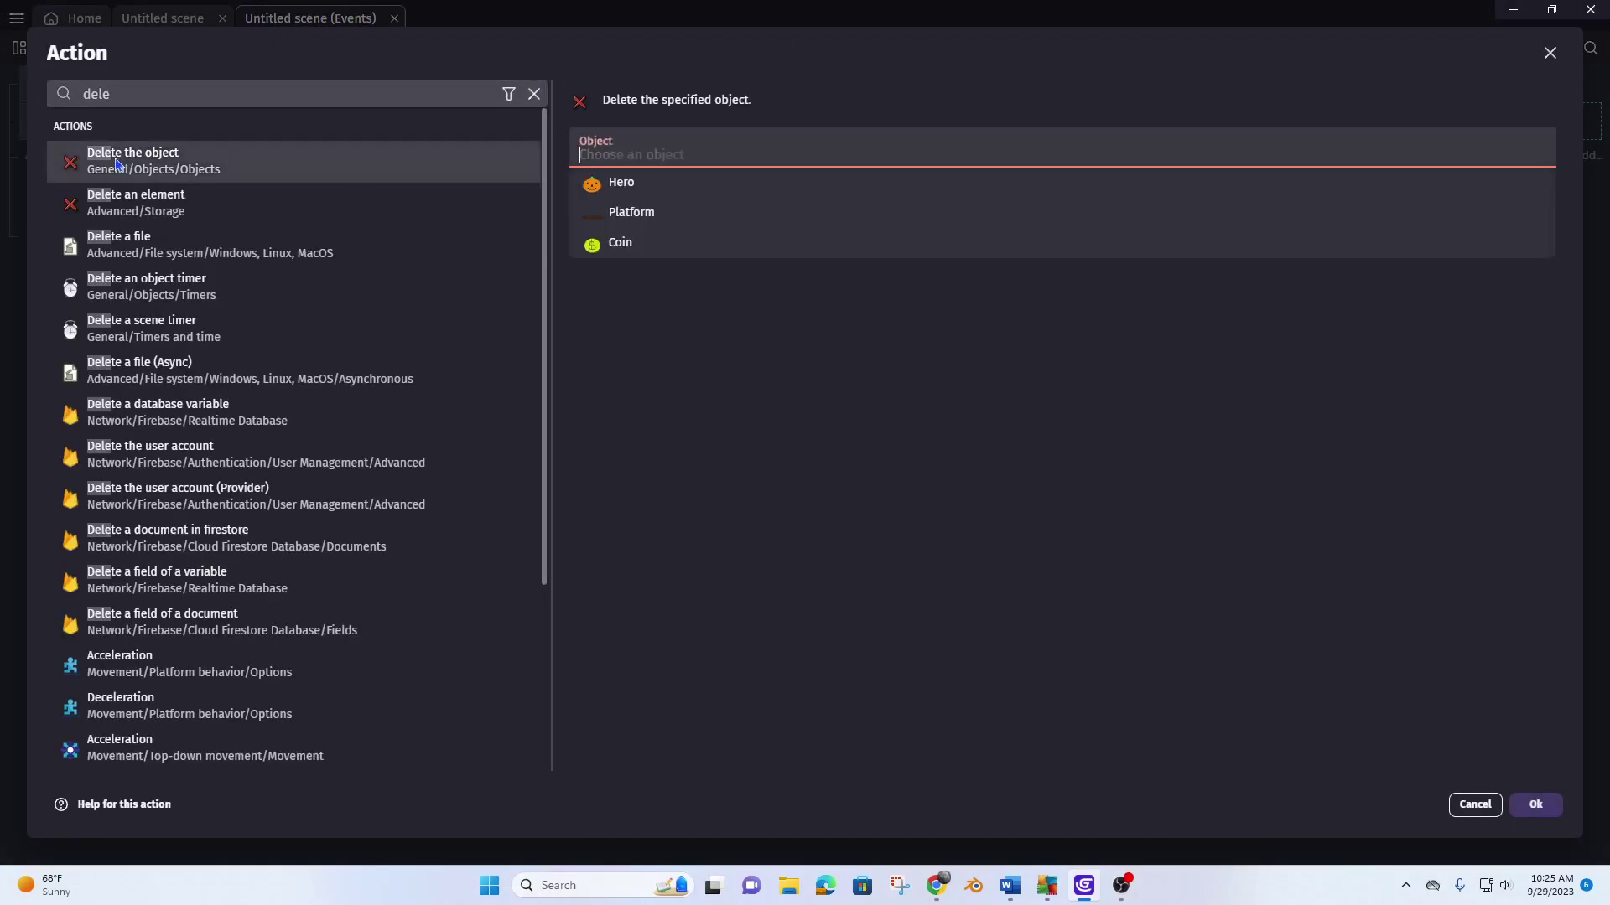
{"action": "left_click", "coordinate": [618, 246]}
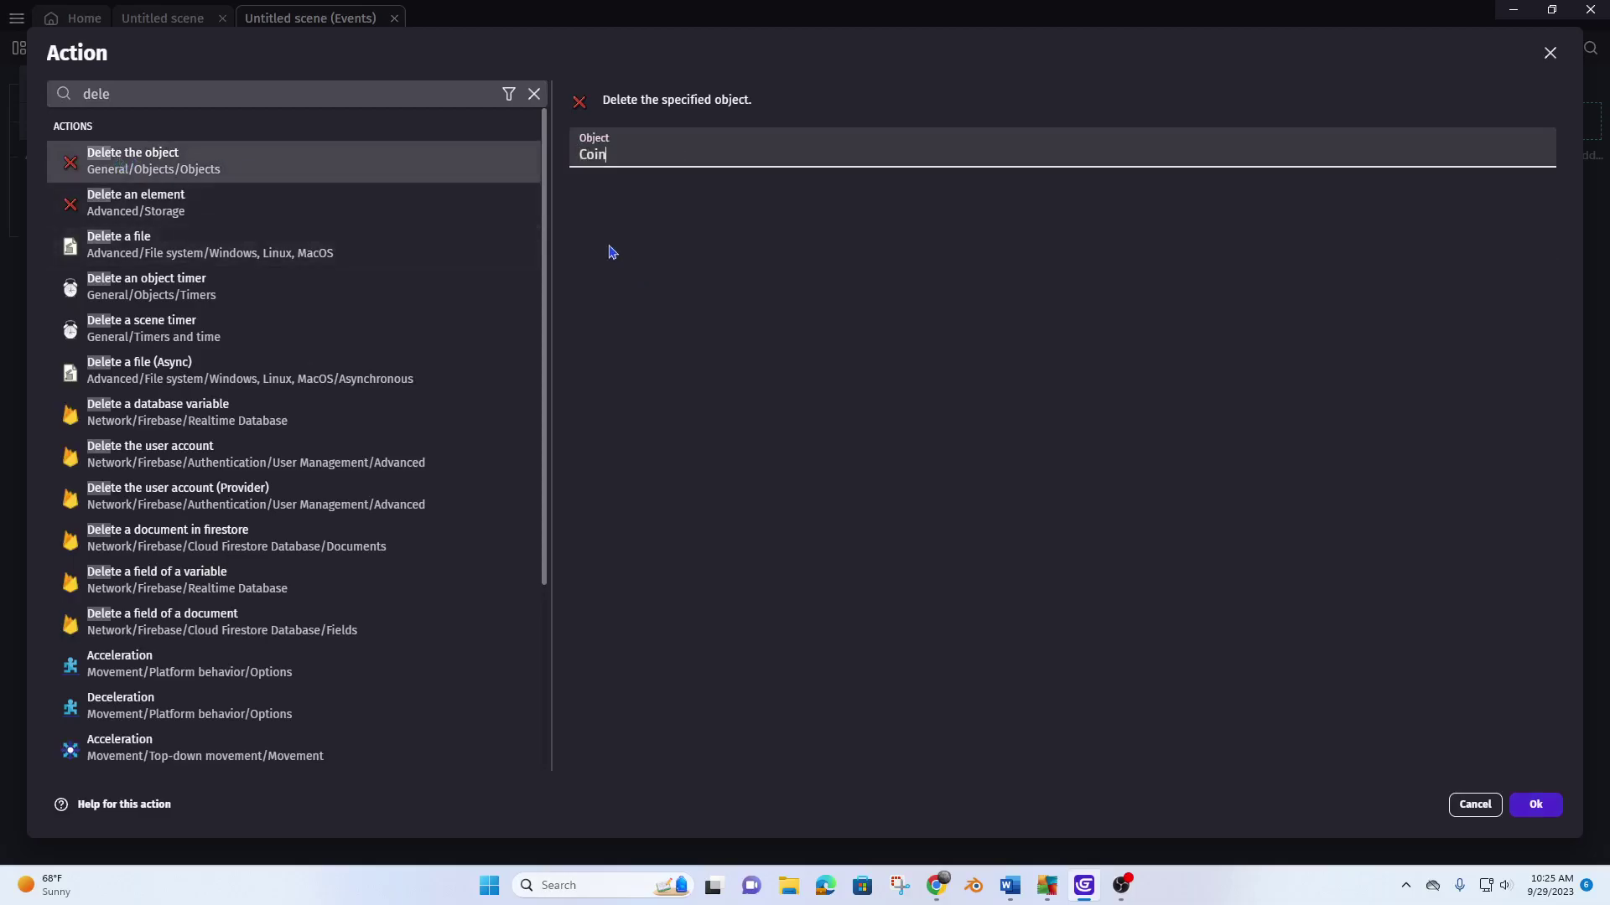
{"action": "left_click", "coordinate": [1535, 804]}
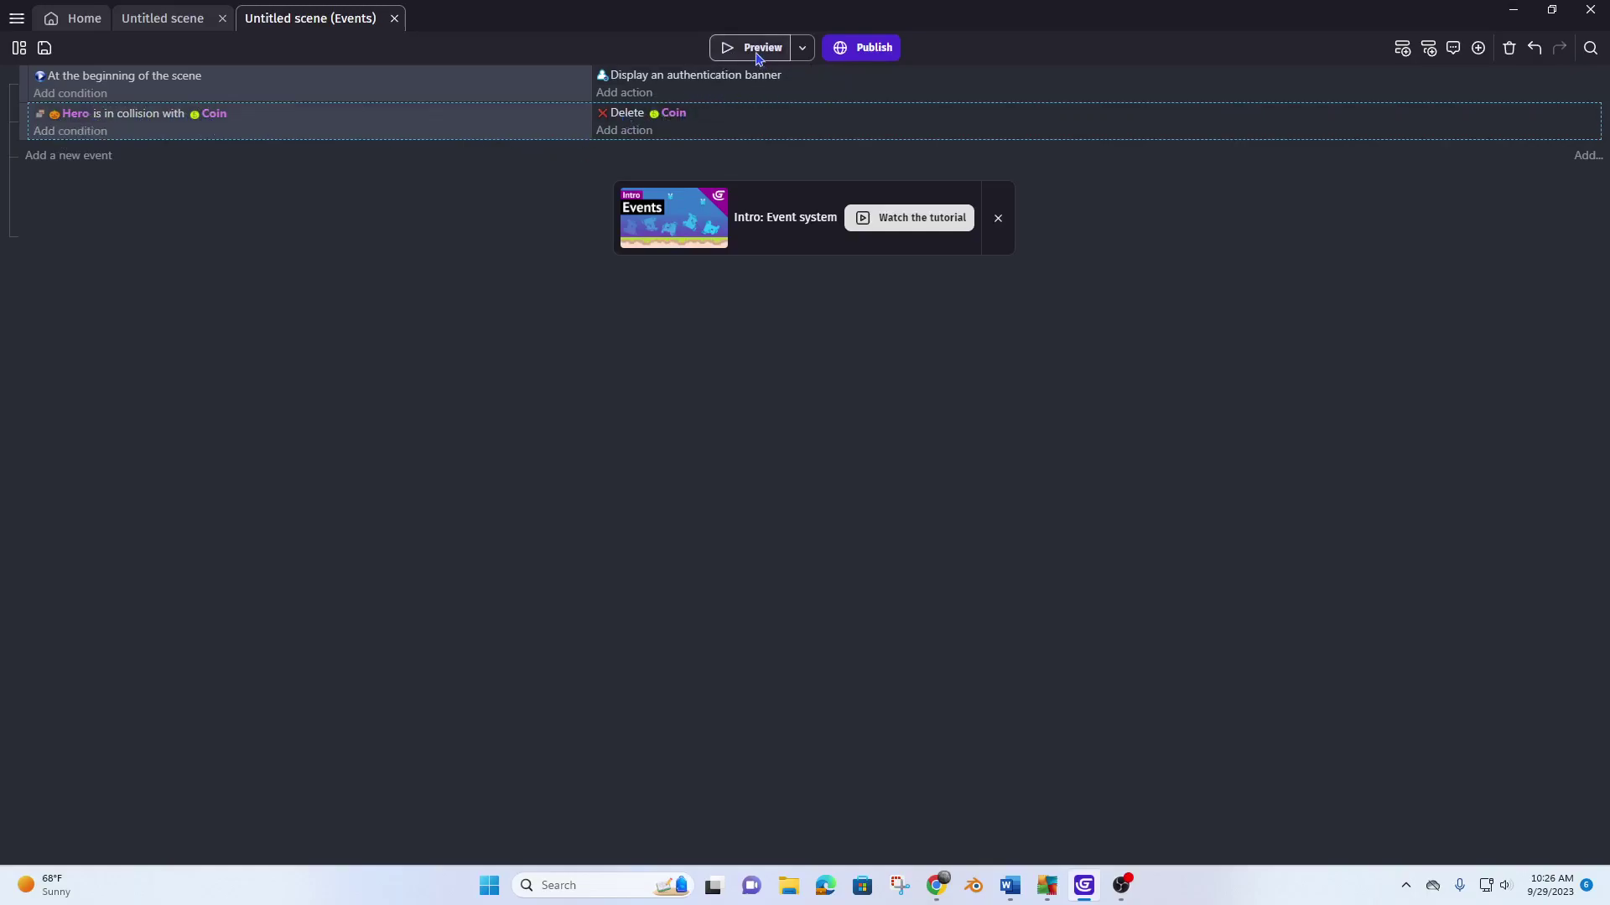
- Preview the scene, run and jump Hero into both coins to test collecting them, and close the preview
{"action": "left_click", "coordinate": [726, 52]}
{"action": "key", "text": "Right"}
{"action": "key", "text": "Up"}
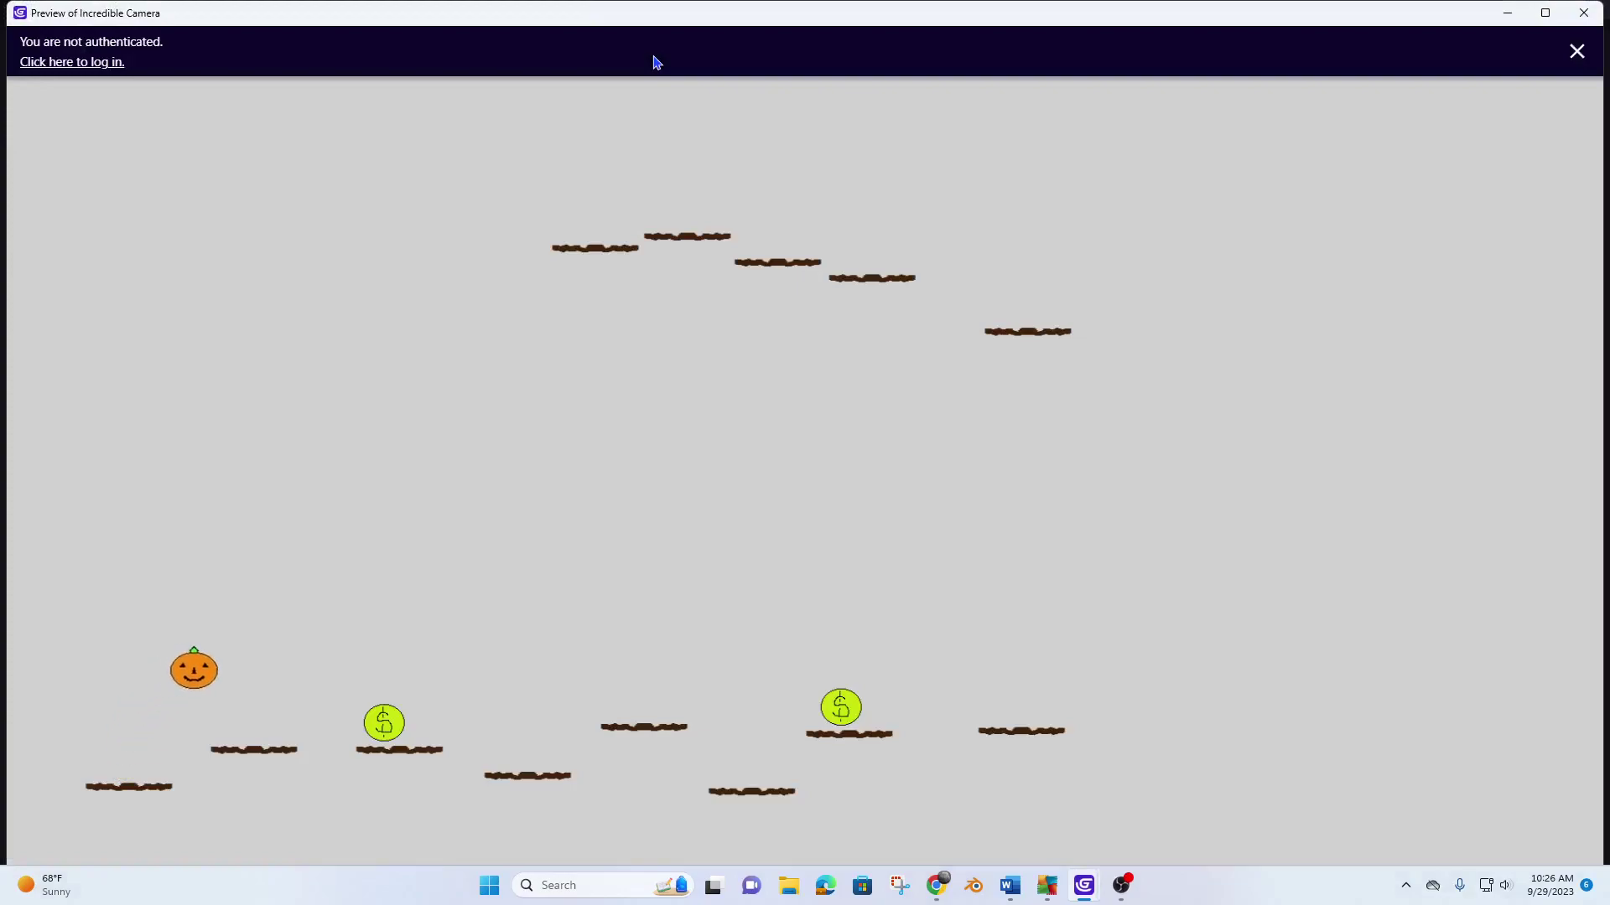
{"action": "key", "text": "Up"}
{"action": "key", "text": "Right"}
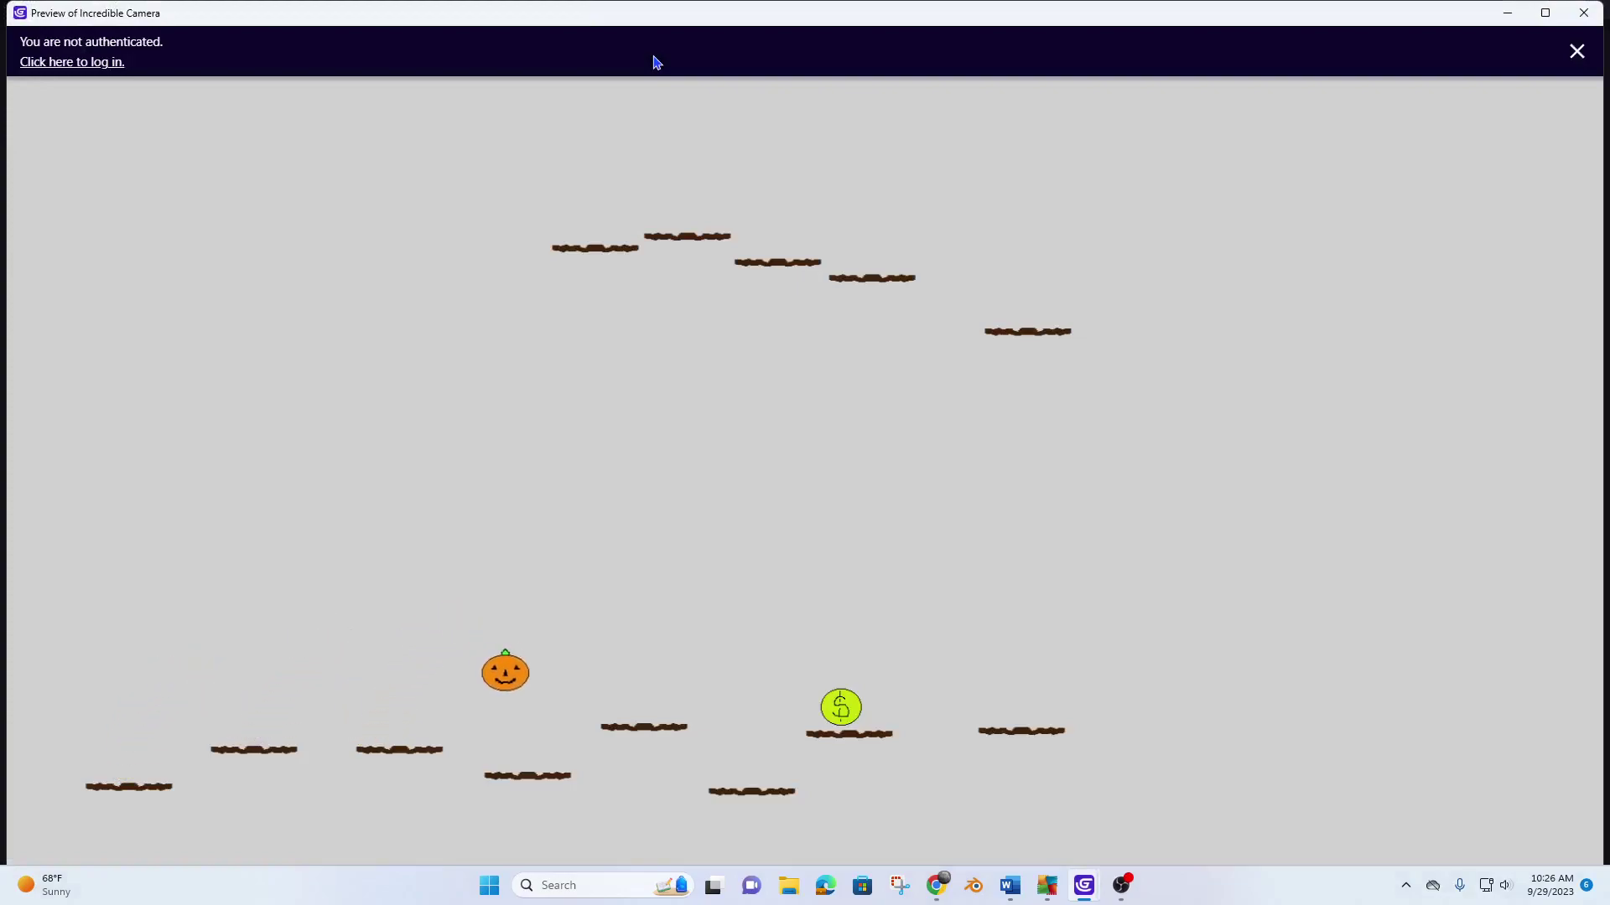
{"action": "key", "text": "Up"}
{"action": "key", "text": "Left"}
{"action": "key", "text": "Up"}
{"action": "key", "text": "Up"}
{"action": "key", "text": "Left"}
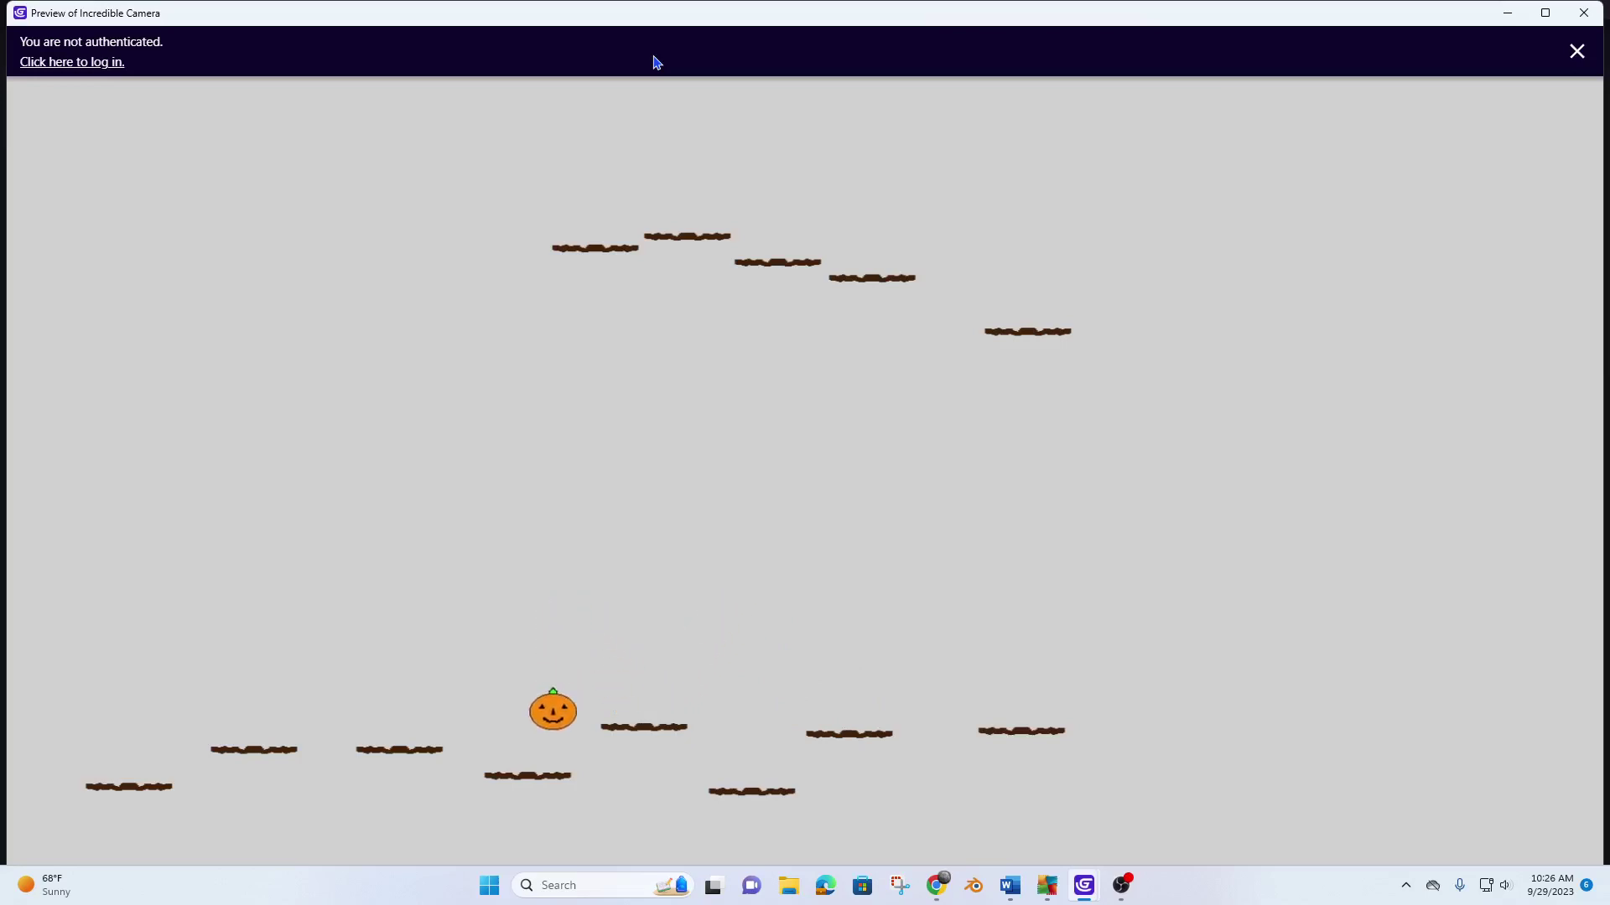
{"action": "key", "text": "Right"}
{"action": "key", "text": "Up"}
{"action": "key", "text": "Left"}
{"action": "key", "text": "Up"}
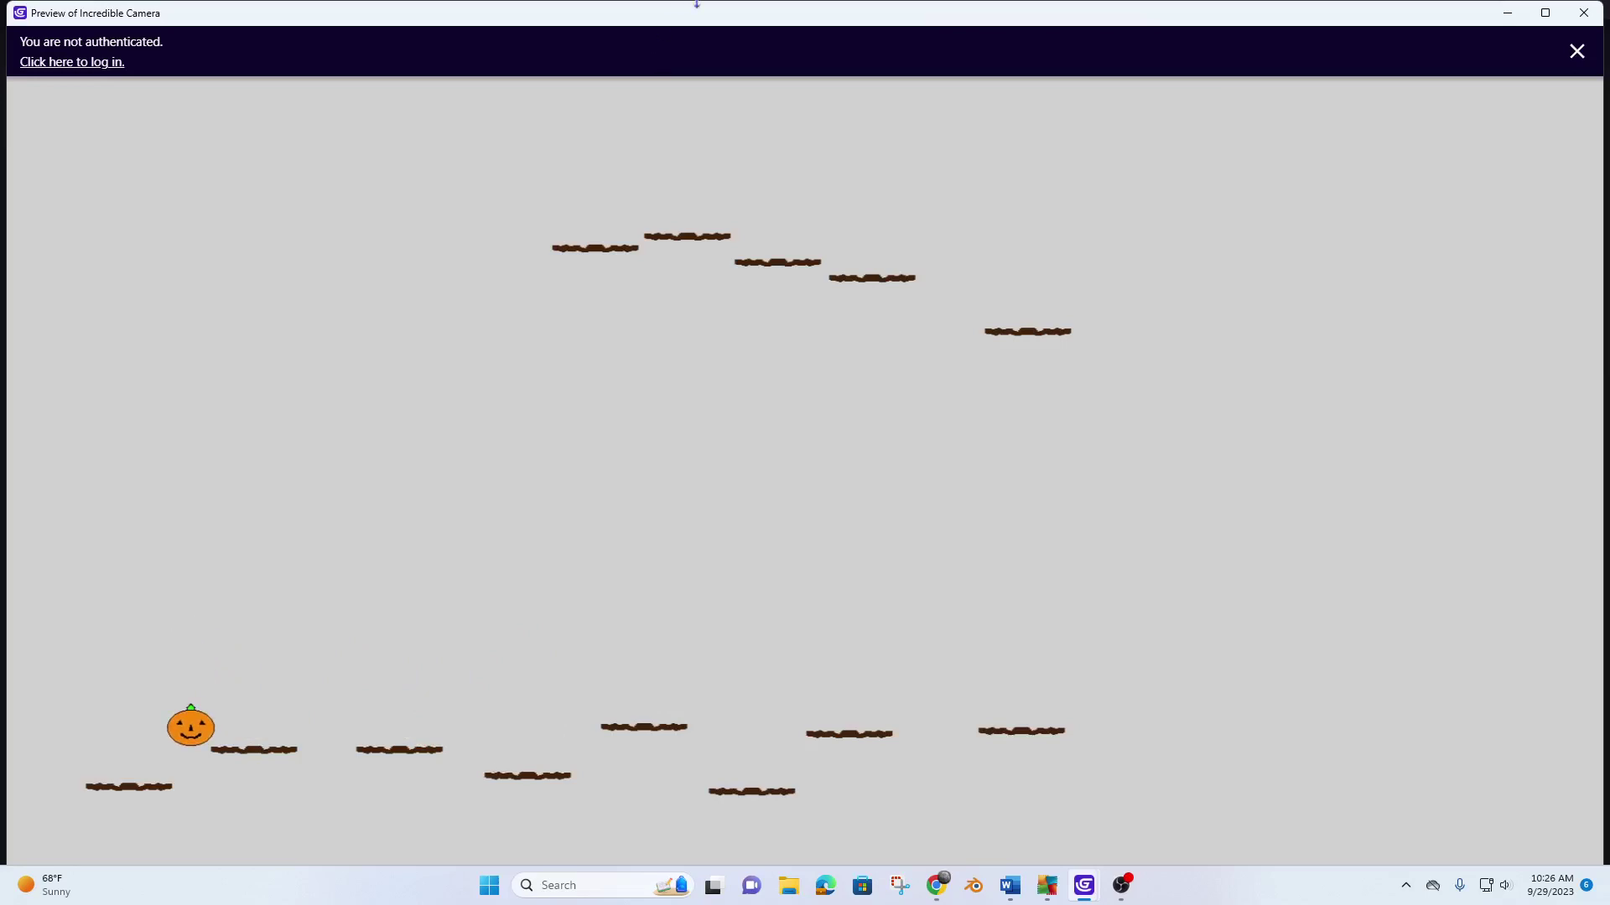
{"action": "left_click", "coordinate": [1581, 13]}
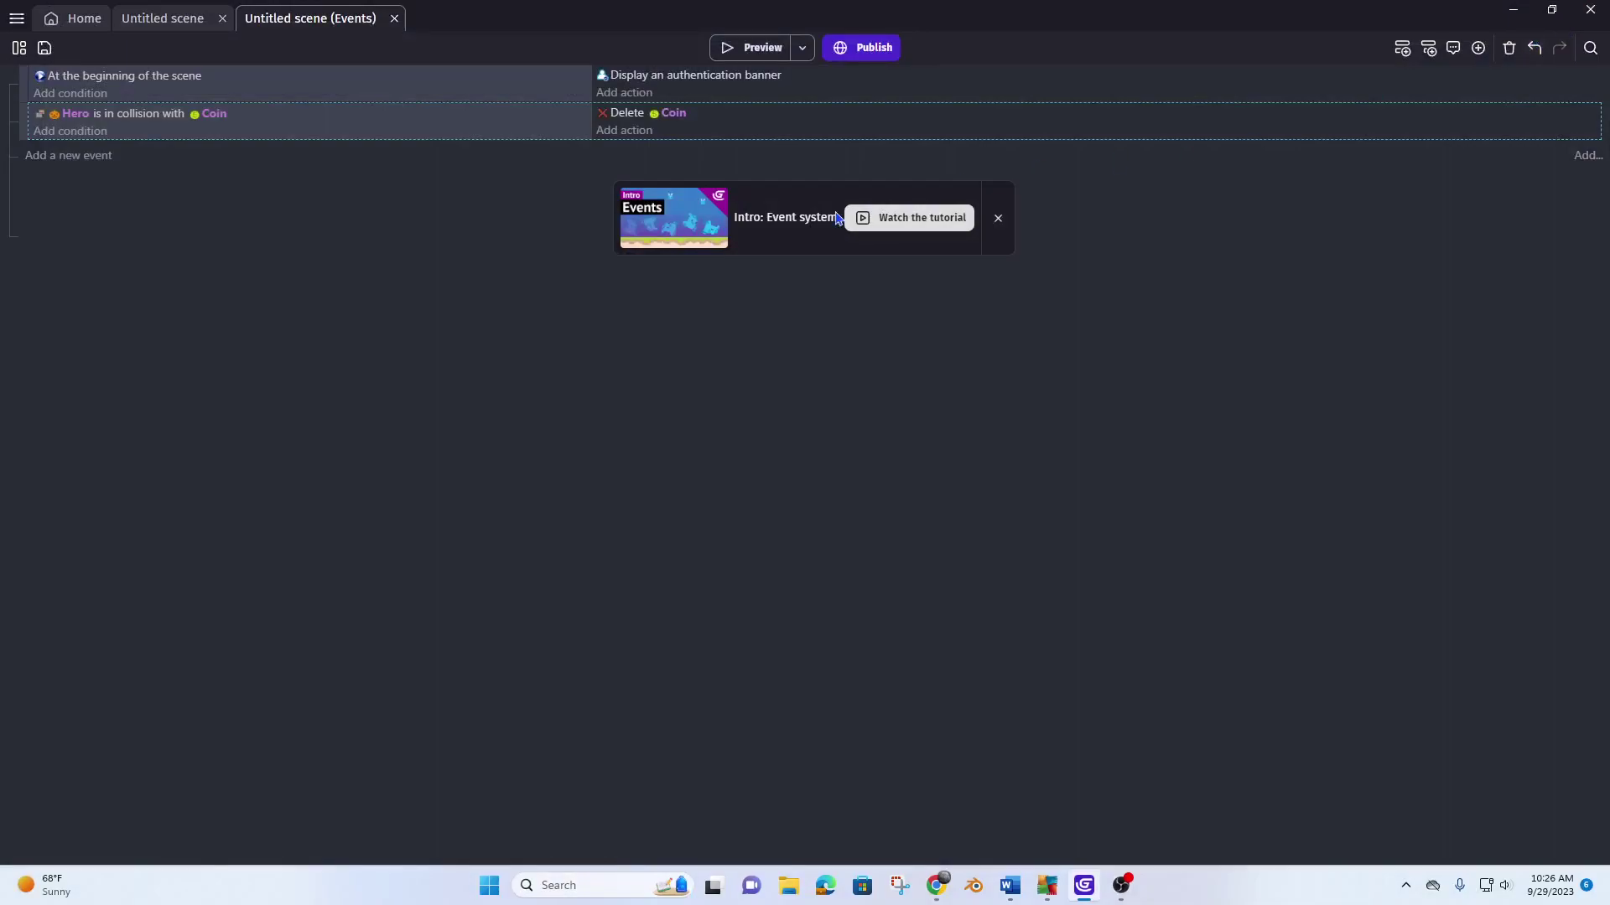
- Start adding a second action to the Hero–Coin collision event and choose Play a sound
{"action": "left_click", "coordinate": [645, 131]}
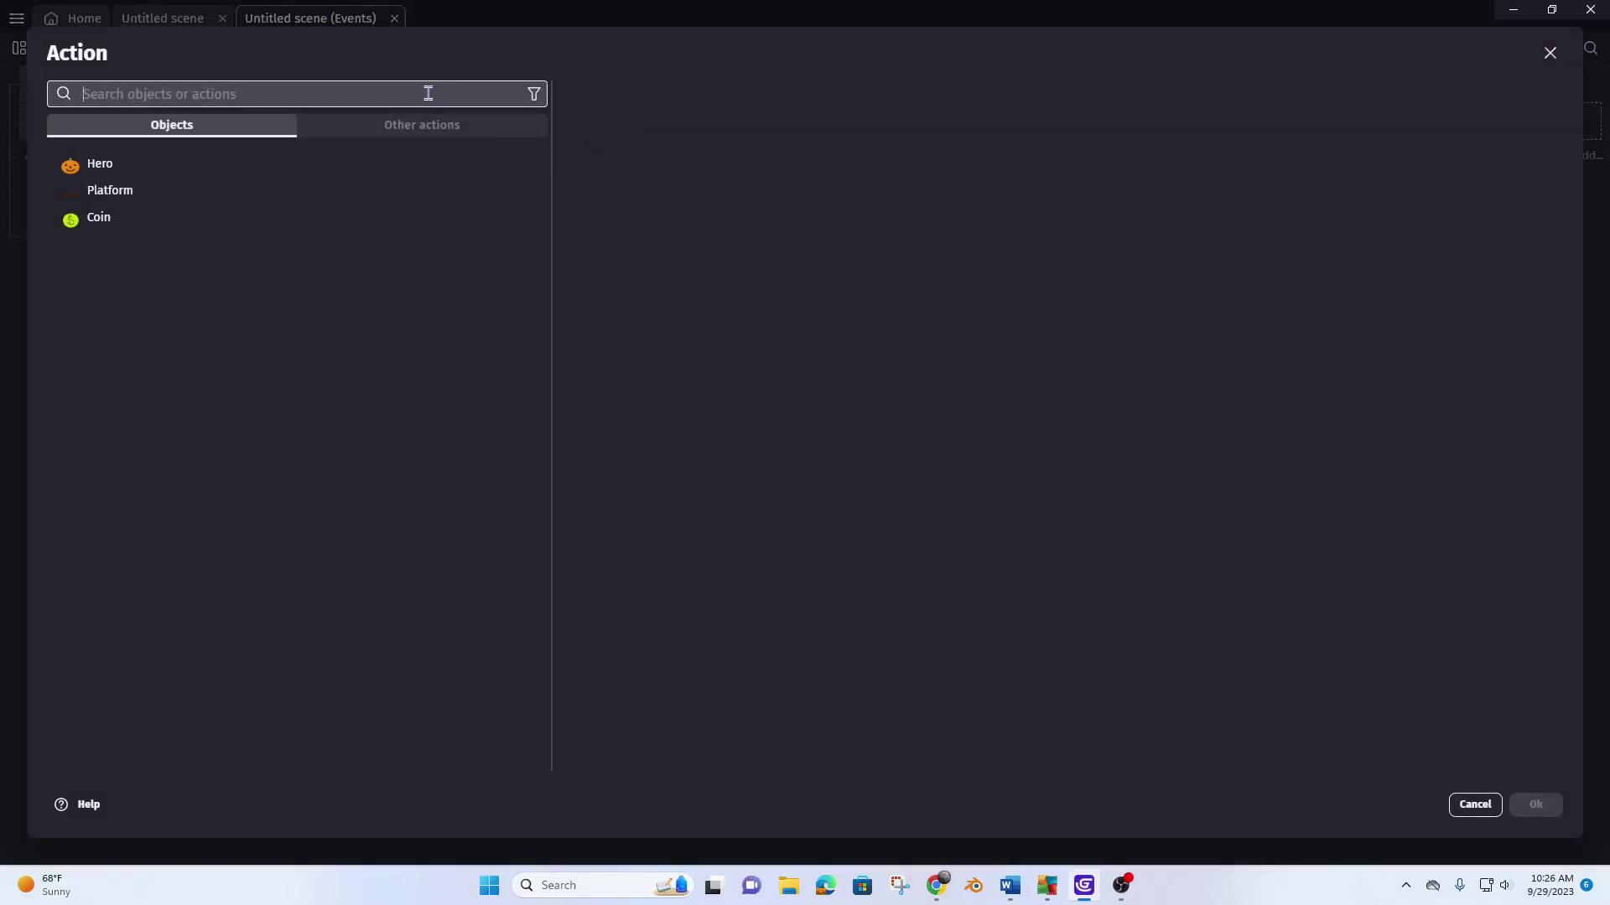
{"action": "type", "text": "play"}
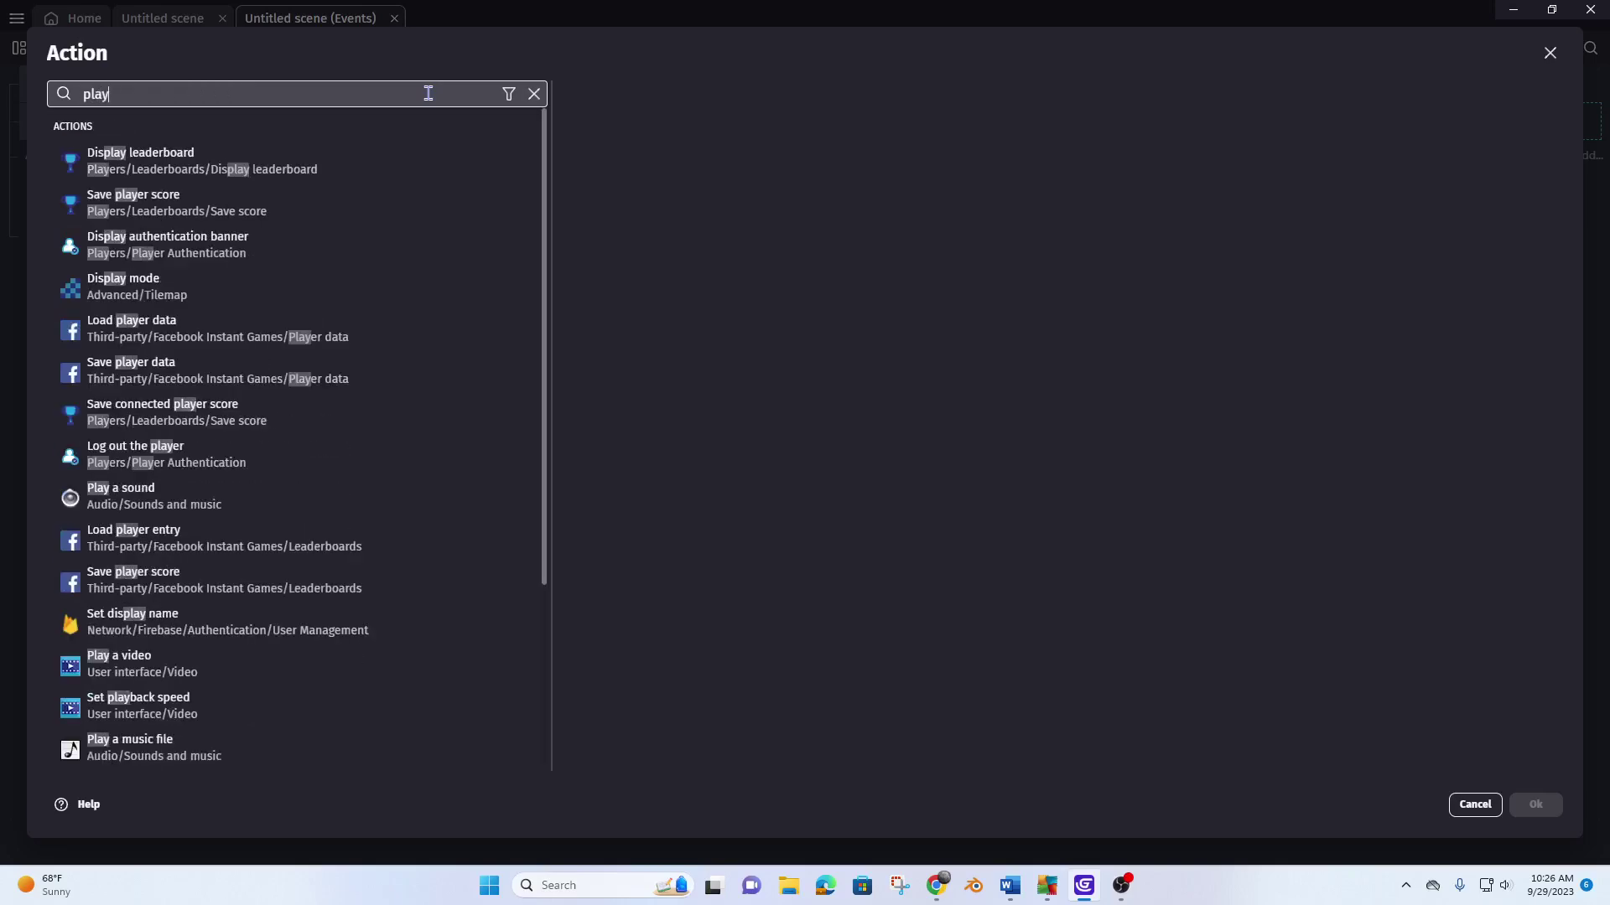
{"action": "key", "text": "BackSpace"}
{"action": "key", "text": "BackSpace"}
{"action": "key", "text": "BackSpace"}
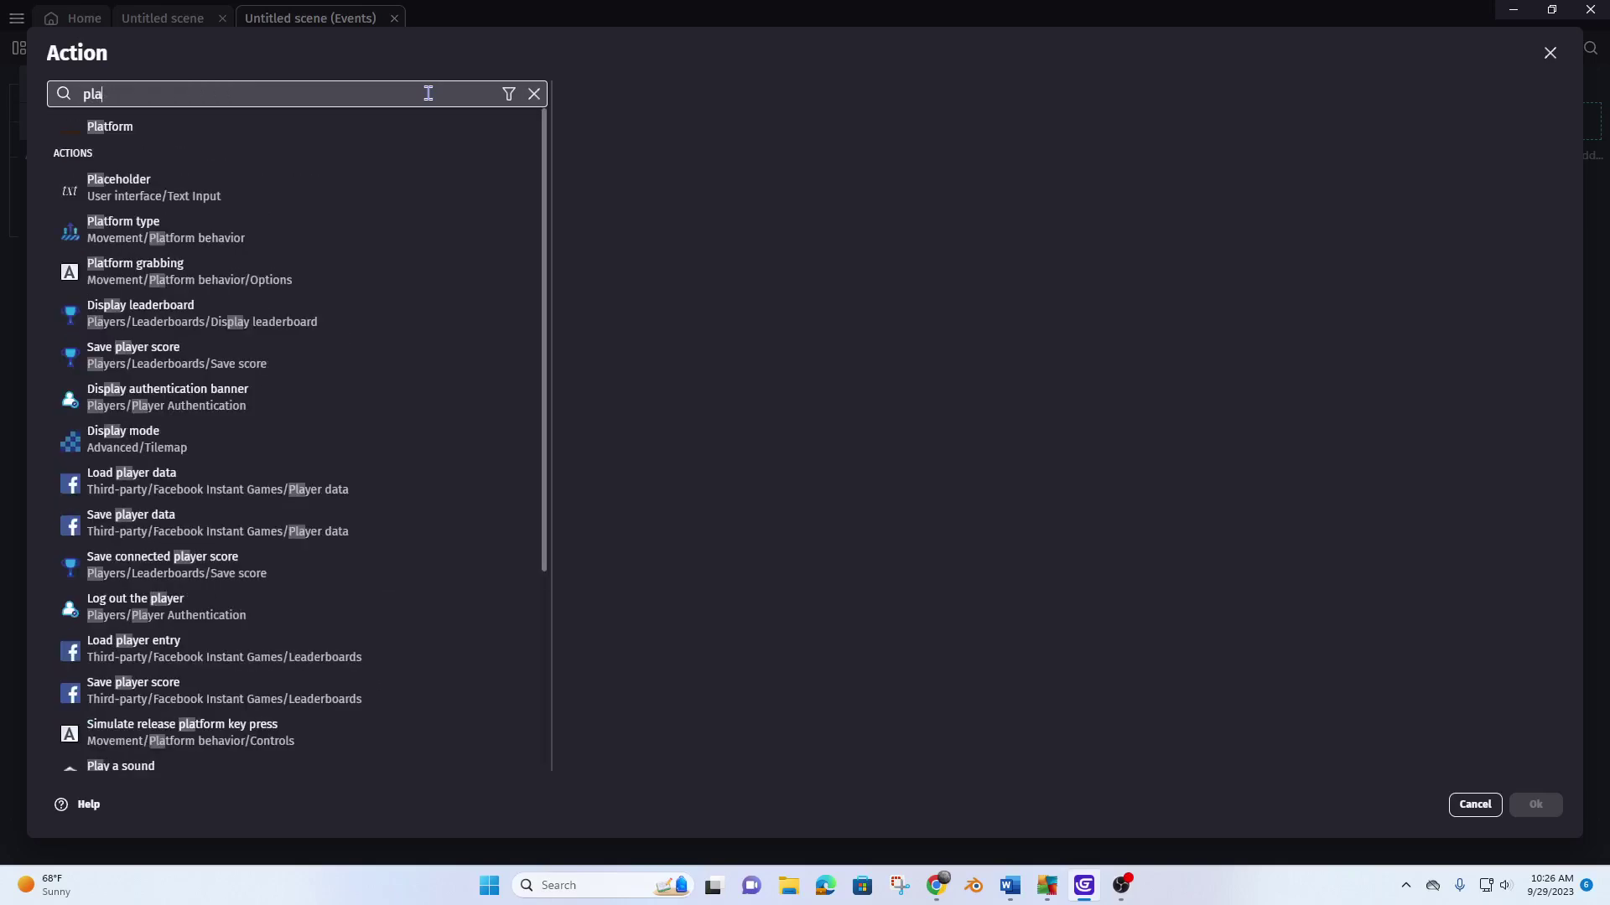
{"action": "type", "text": "soun"}
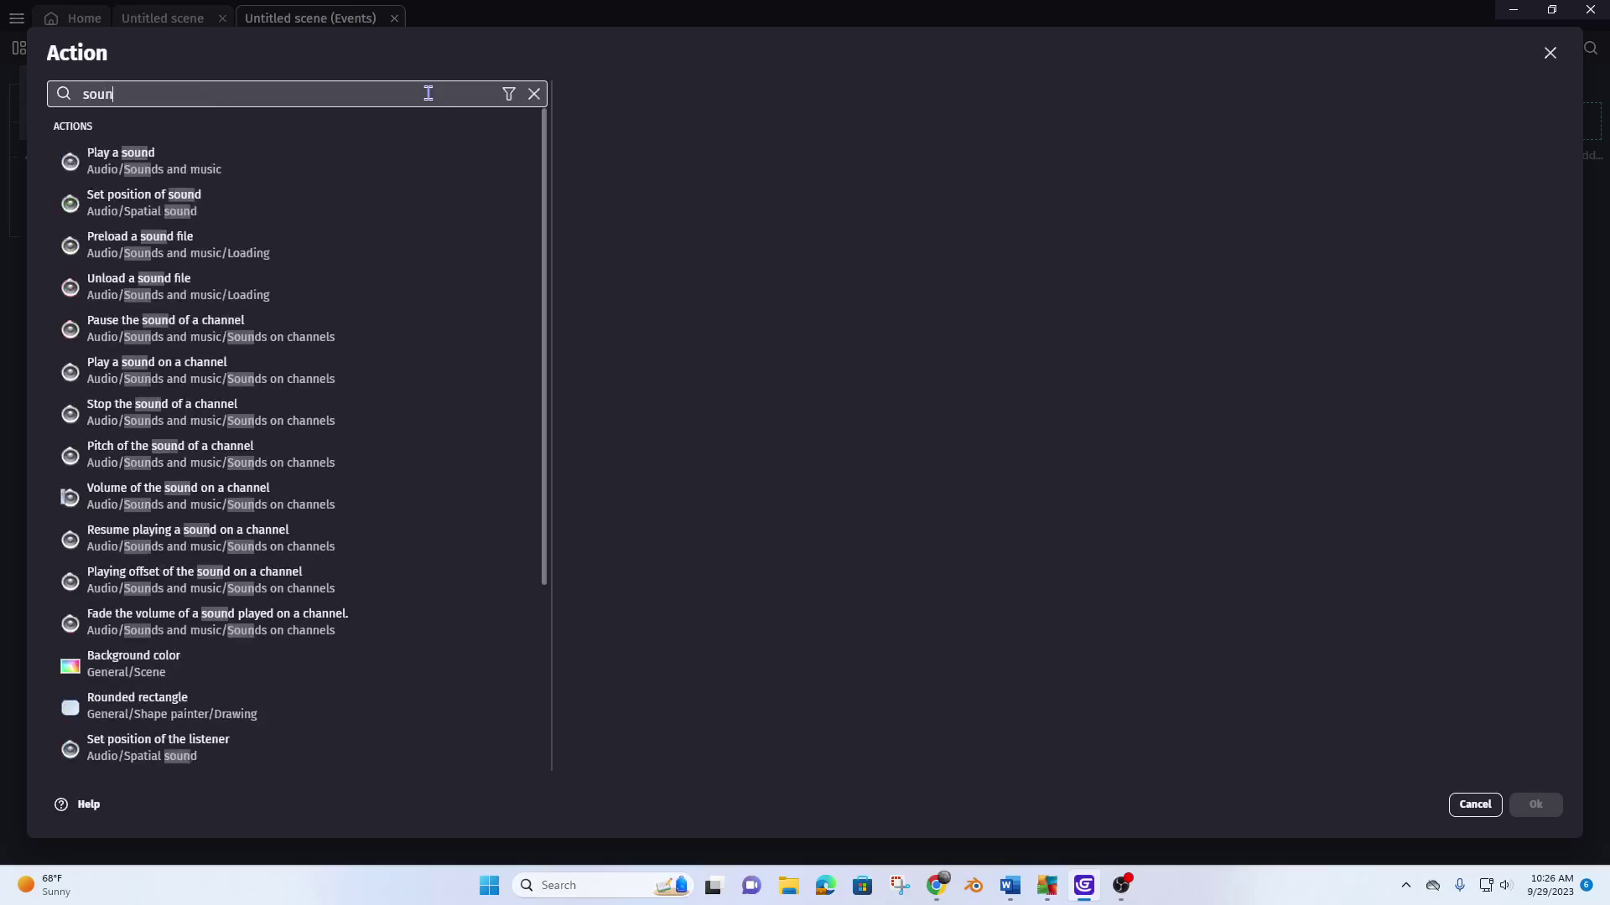
{"action": "left_click", "coordinate": [95, 166]}
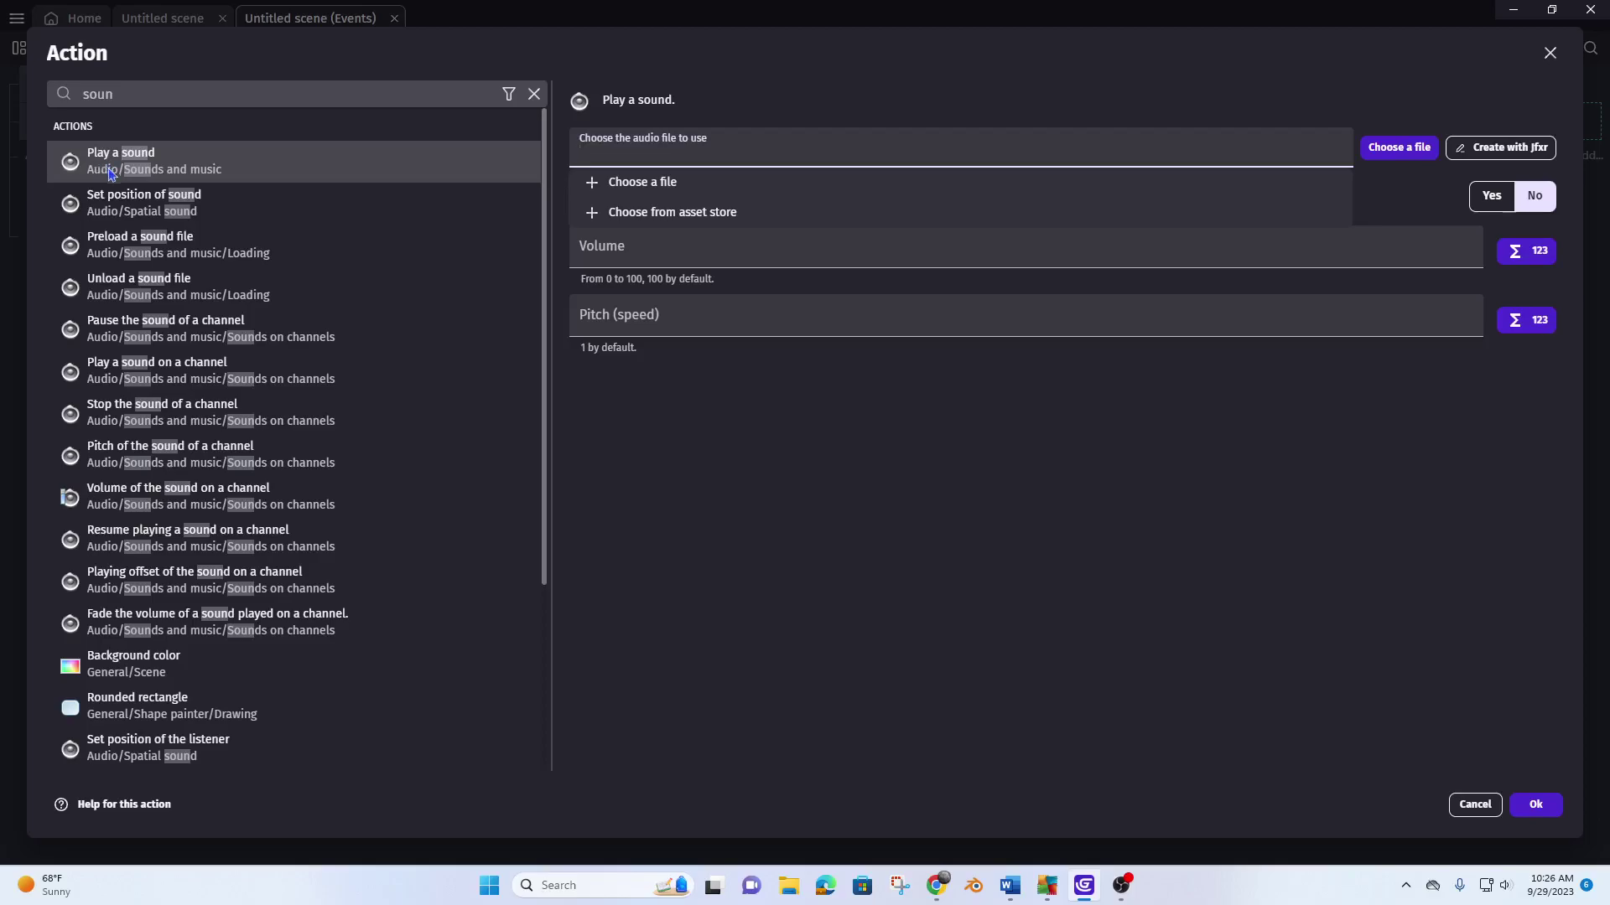
- Generate a Pickup/coin sound effect in Jfxr and save it as the audio file for the action
{"action": "left_click", "coordinate": [1521, 151]}
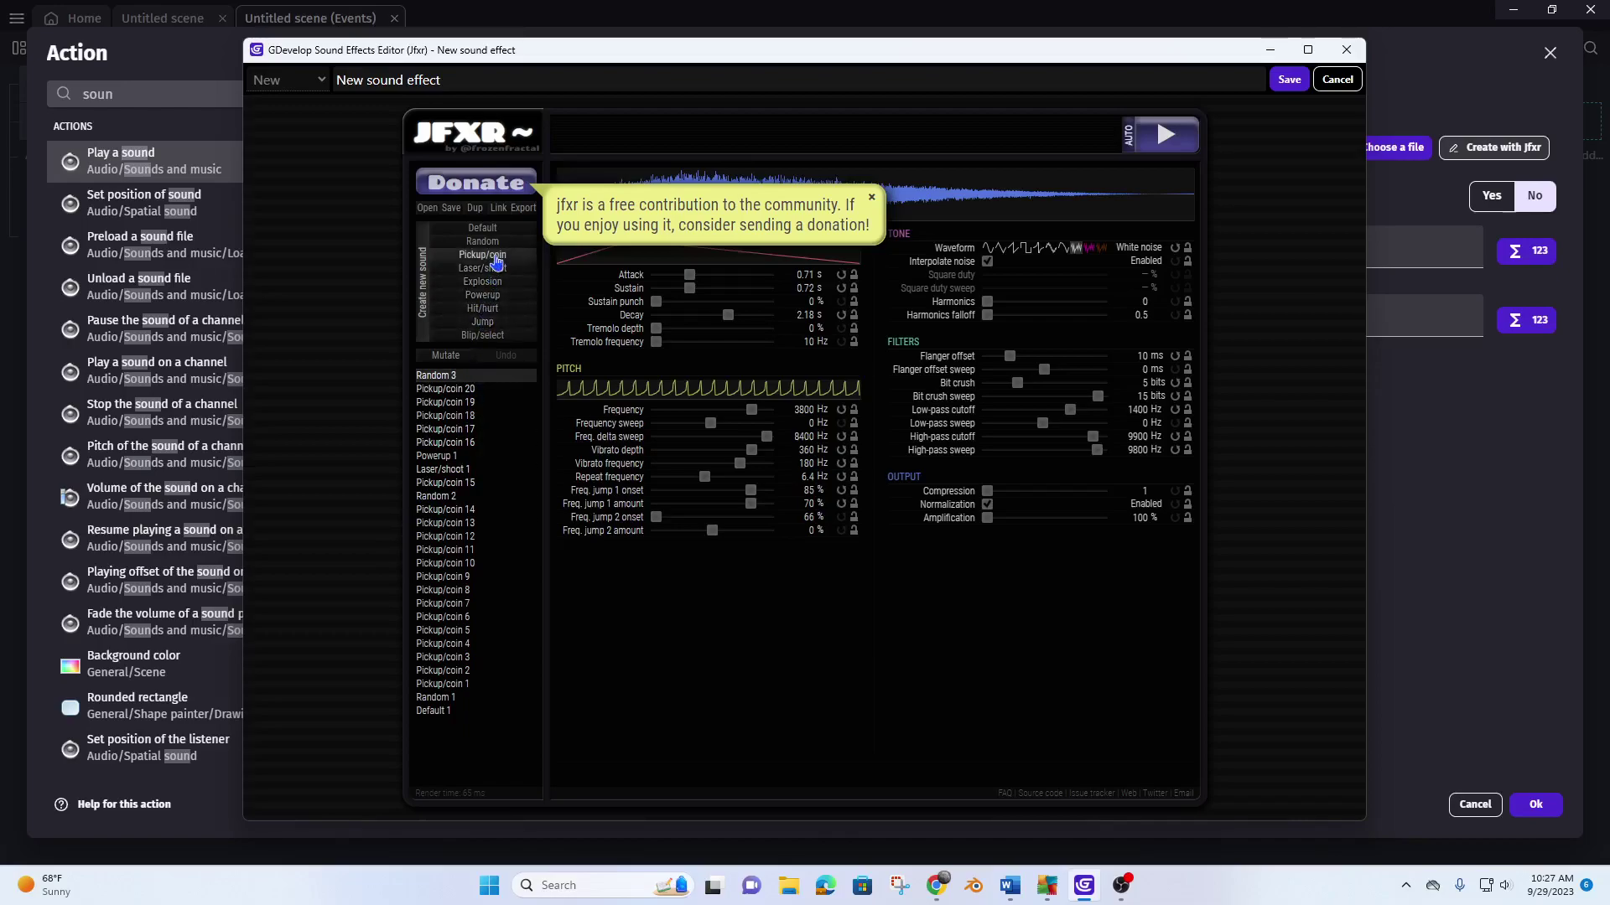
{"action": "left_click", "coordinate": [497, 256]}
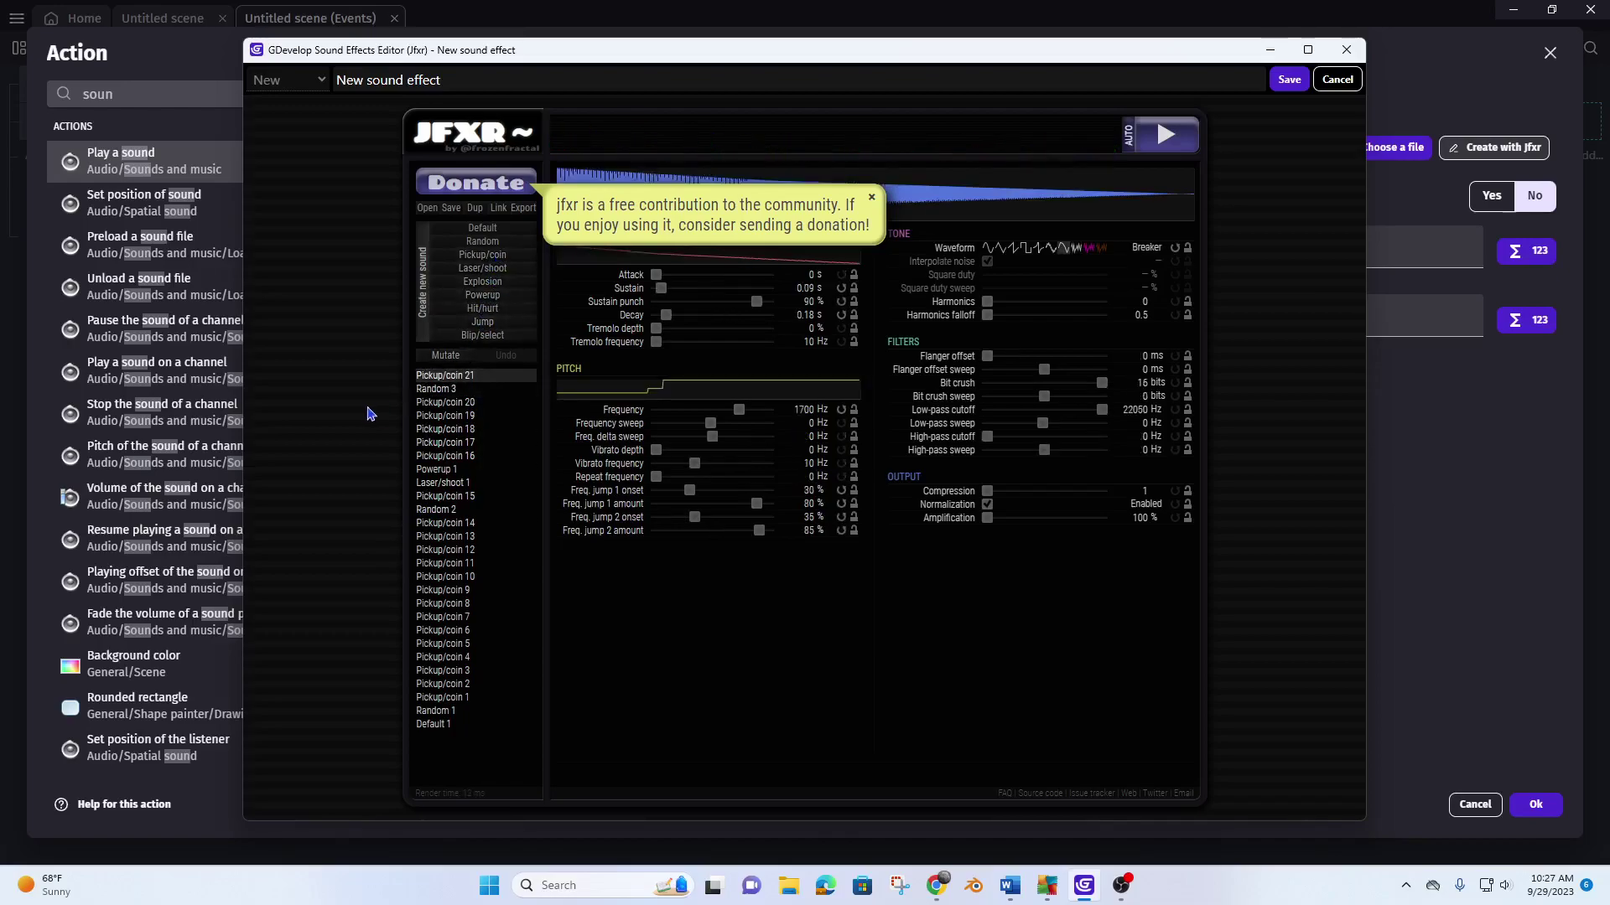
{"action": "left_click", "coordinate": [1288, 82]}
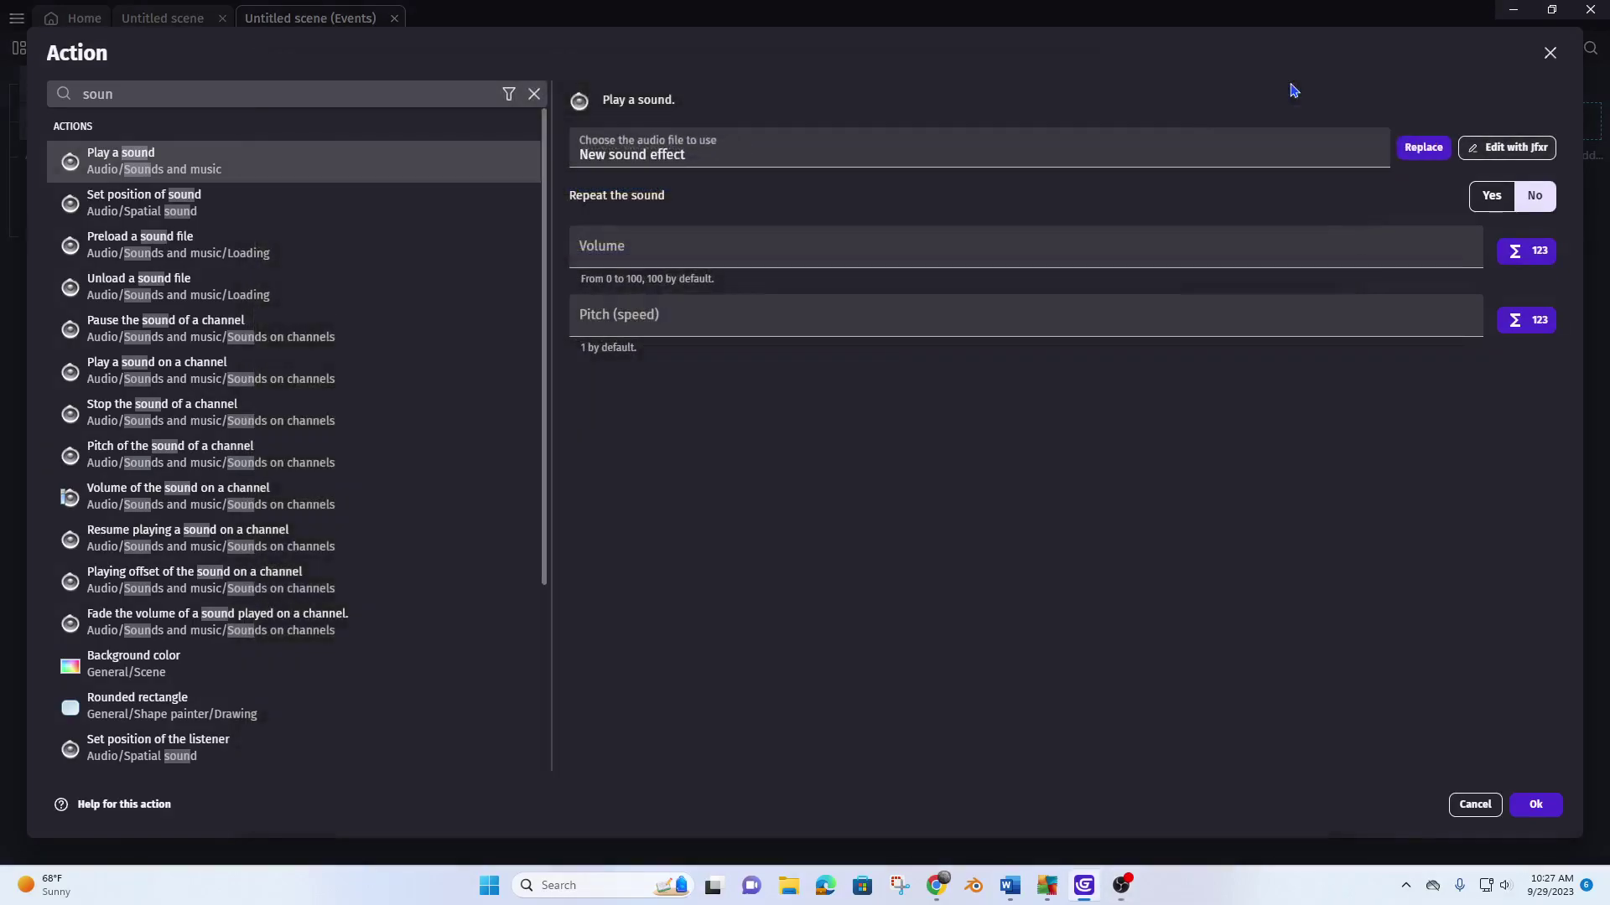
- Confirm the Play a sound action, preview the scene to test Hero collecting the coins, and close the preview
{"action": "left_click", "coordinate": [1537, 806]}
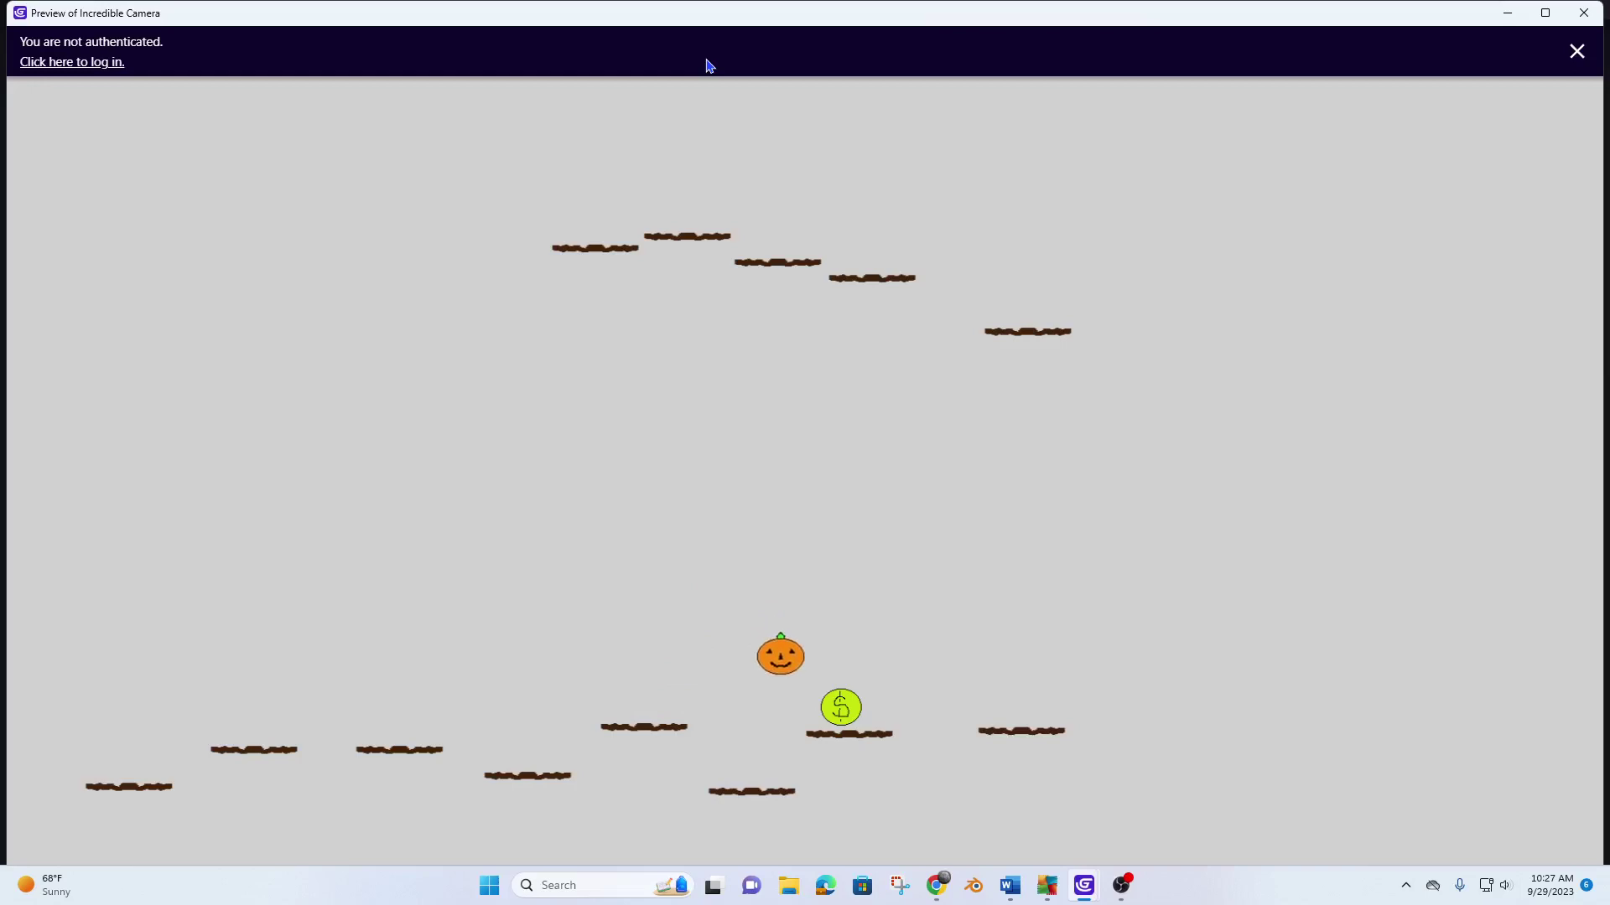
{"action": "key", "text": "Right"}
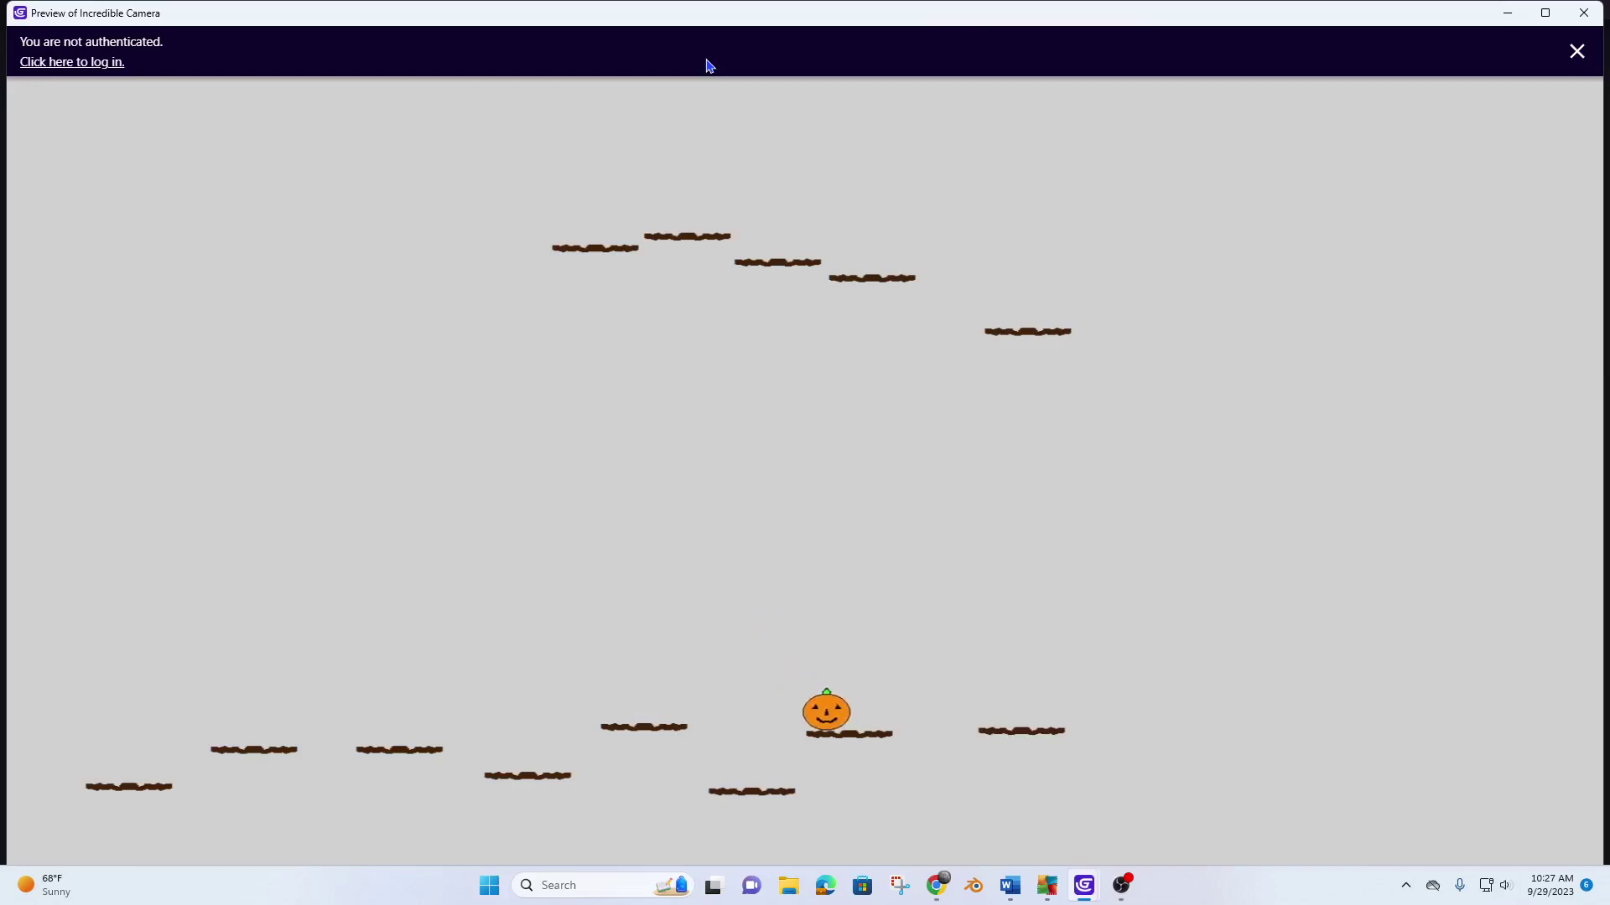
{"action": "left_click", "coordinate": [1584, 13]}
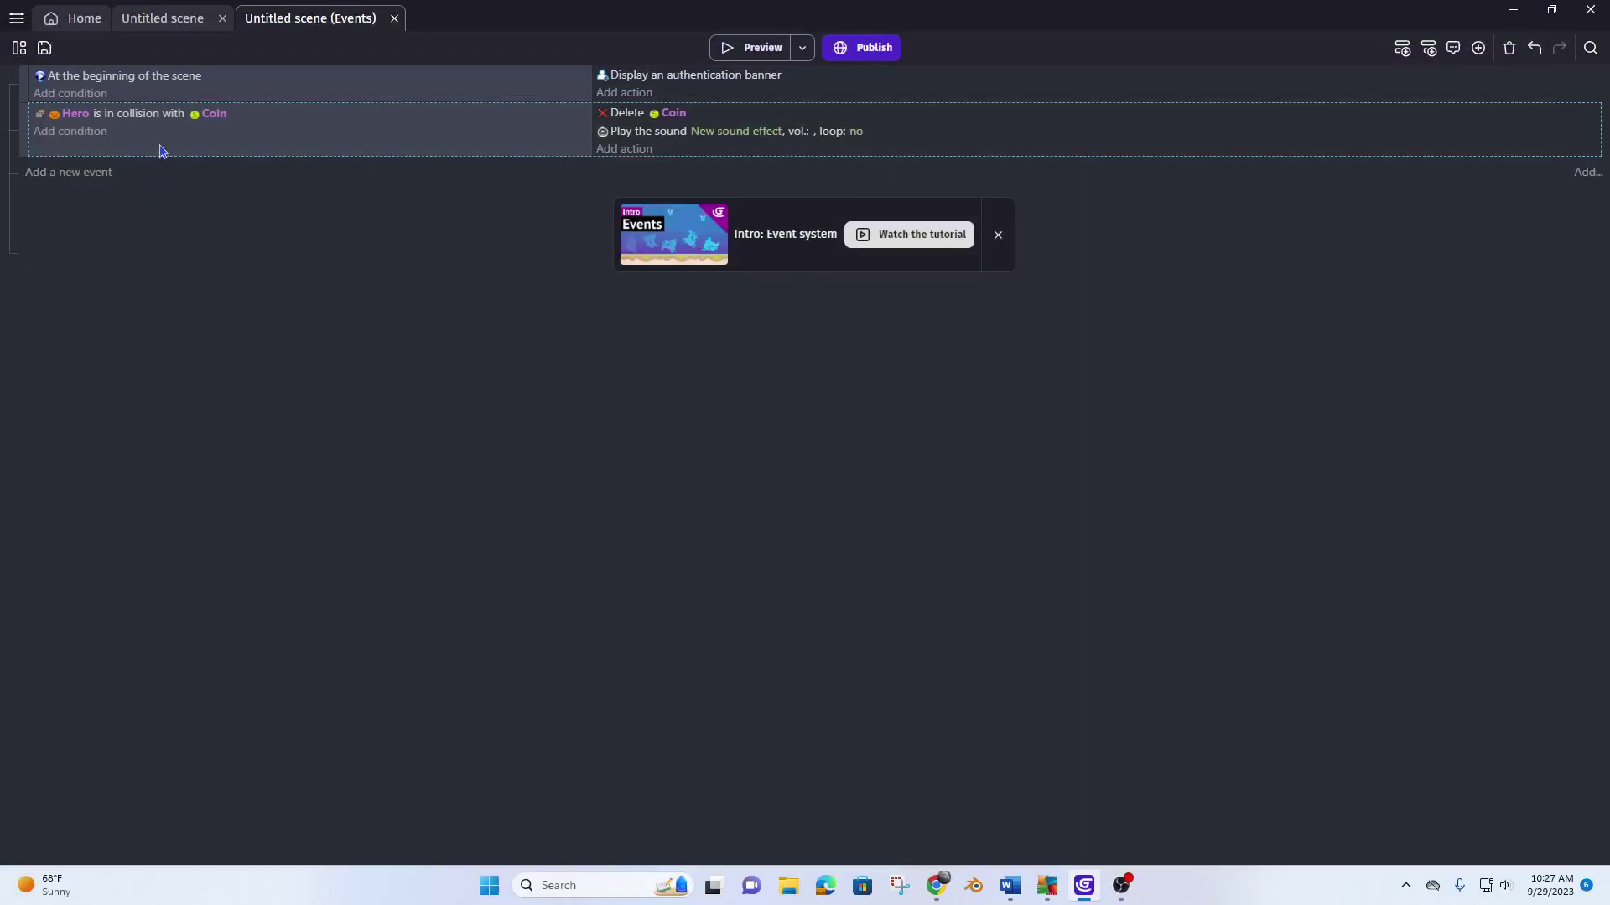
- Create a new sprite object in the scene named BadGuy, add an animation, and start drawing its image in Piskel
{"action": "left_click", "coordinate": [160, 19]}
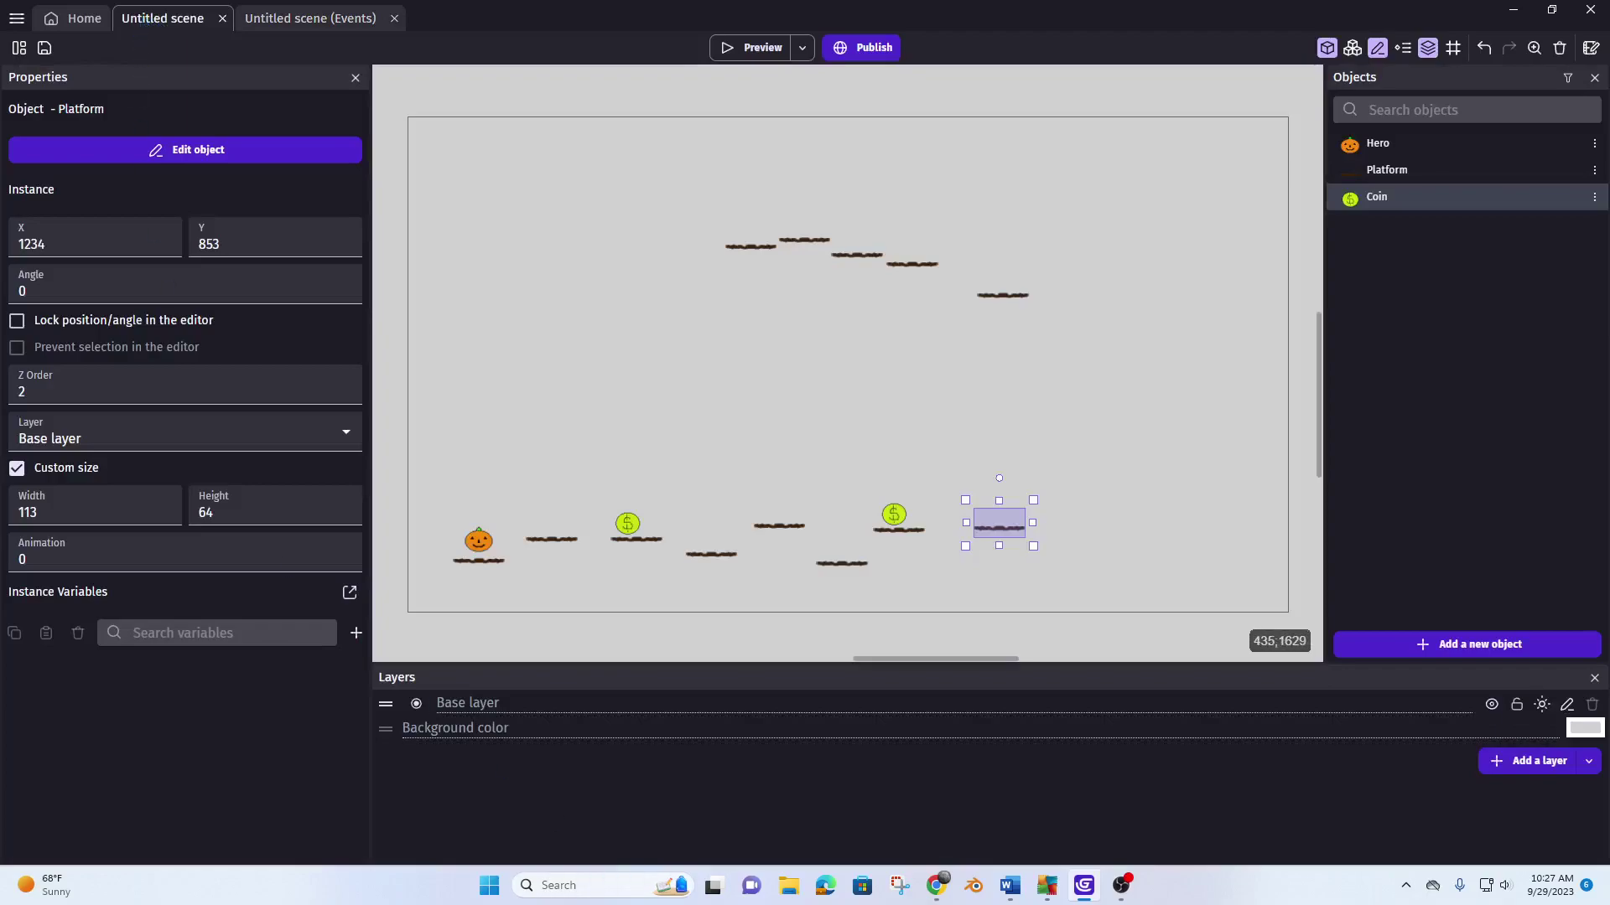
{"action": "left_click", "coordinate": [1473, 645]}
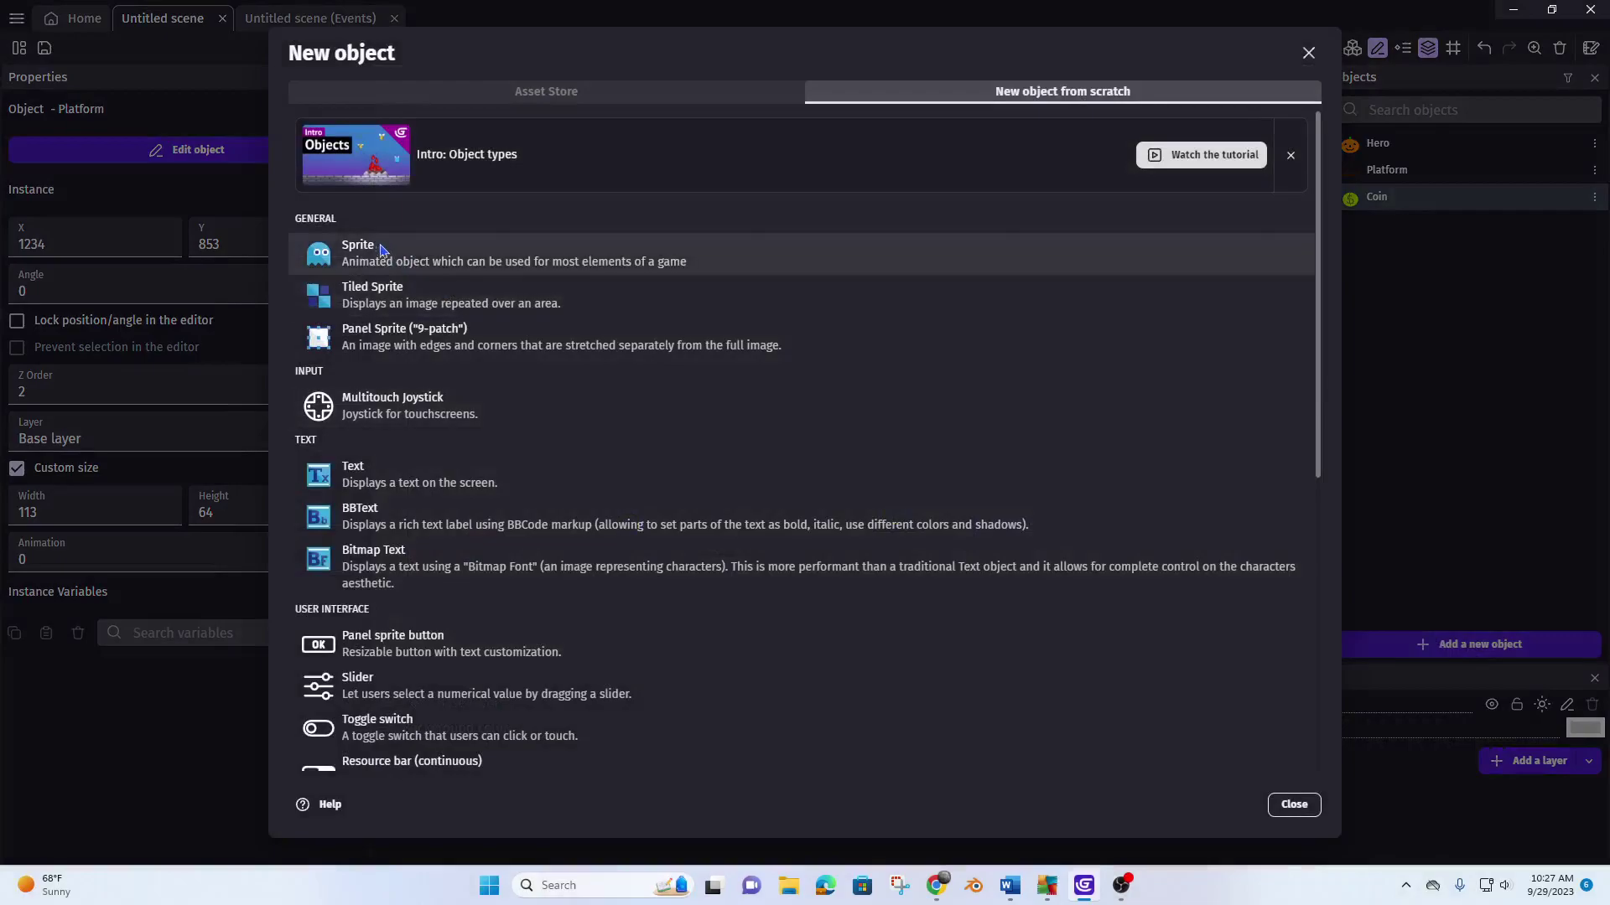
{"action": "left_click", "coordinate": [363, 260]}
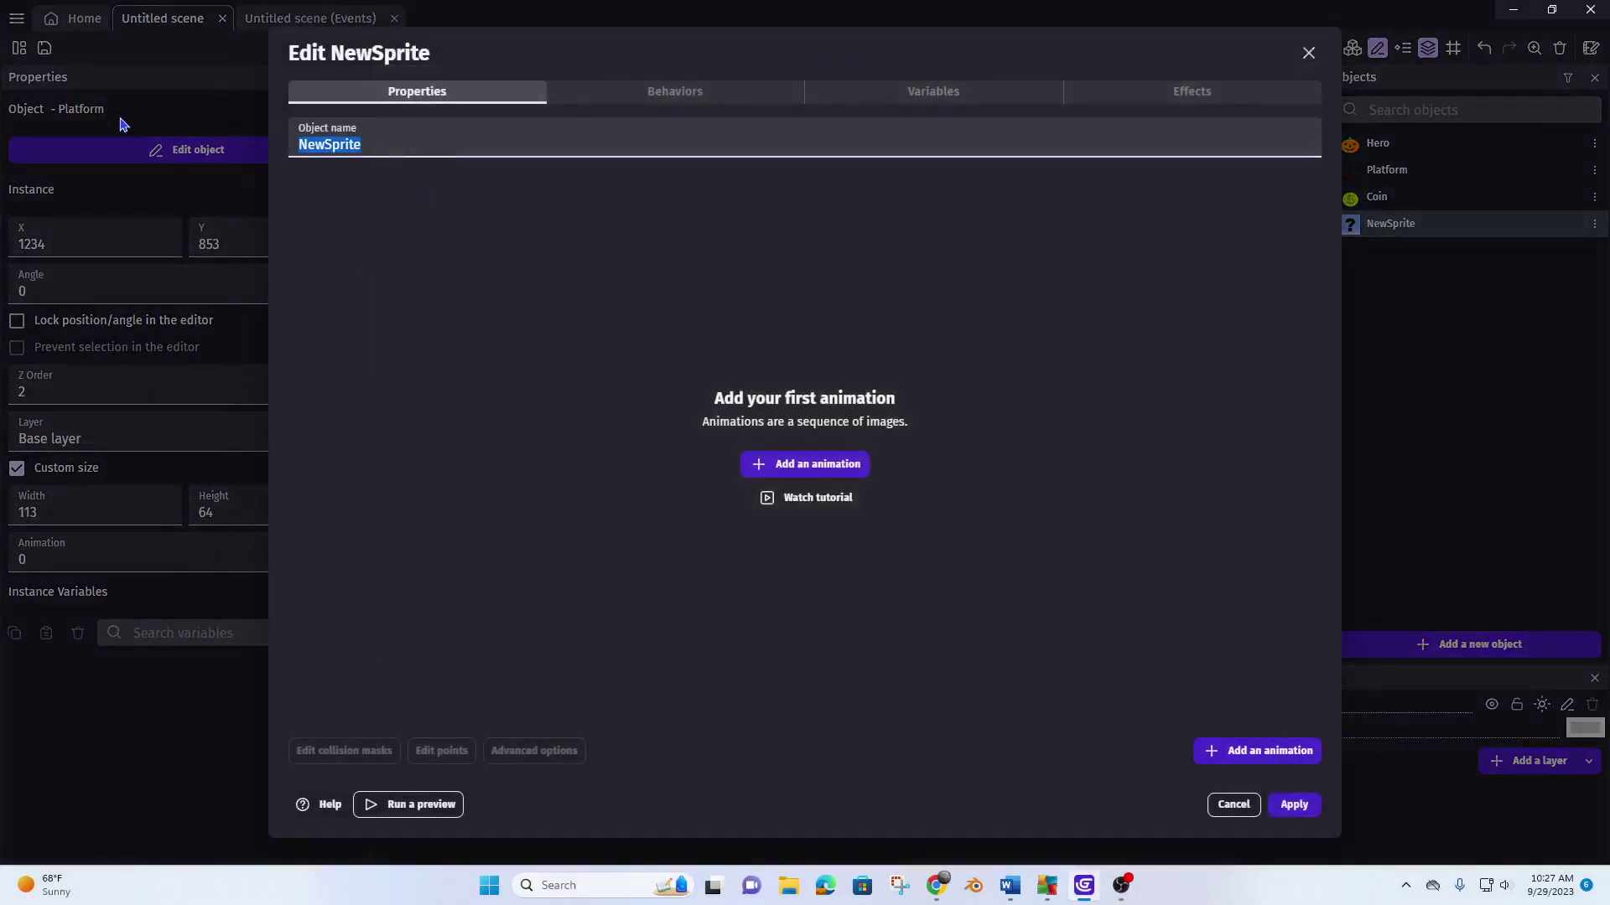
{"action": "type", "text": "BadGuy"}
{"action": "left_click", "coordinate": [844, 468]}
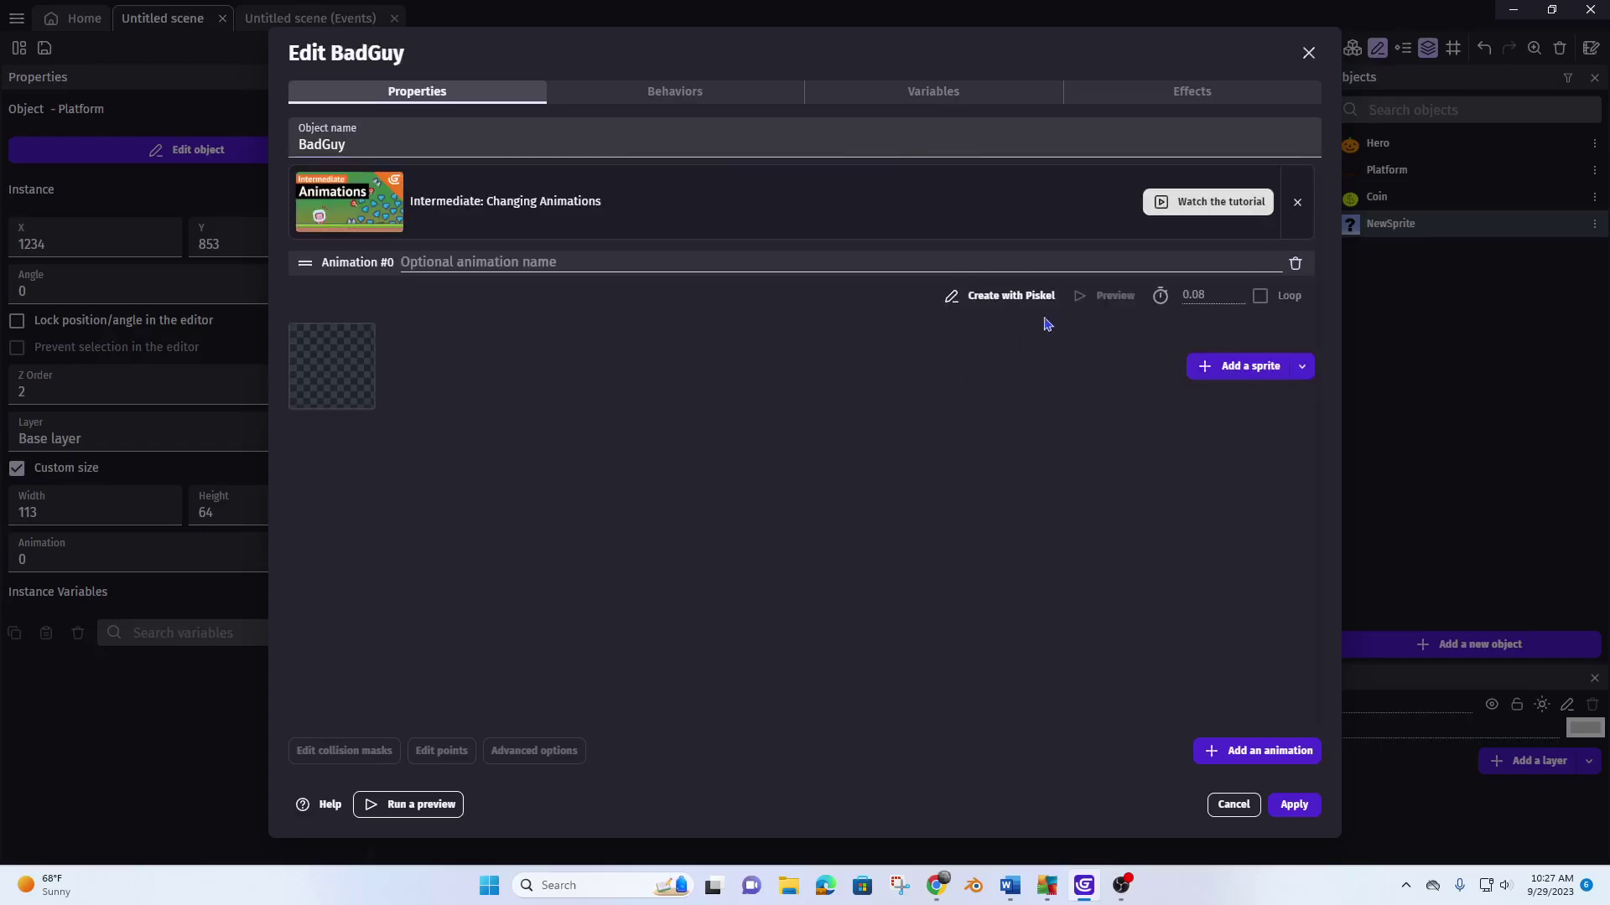
{"action": "left_click", "coordinate": [1040, 298]}
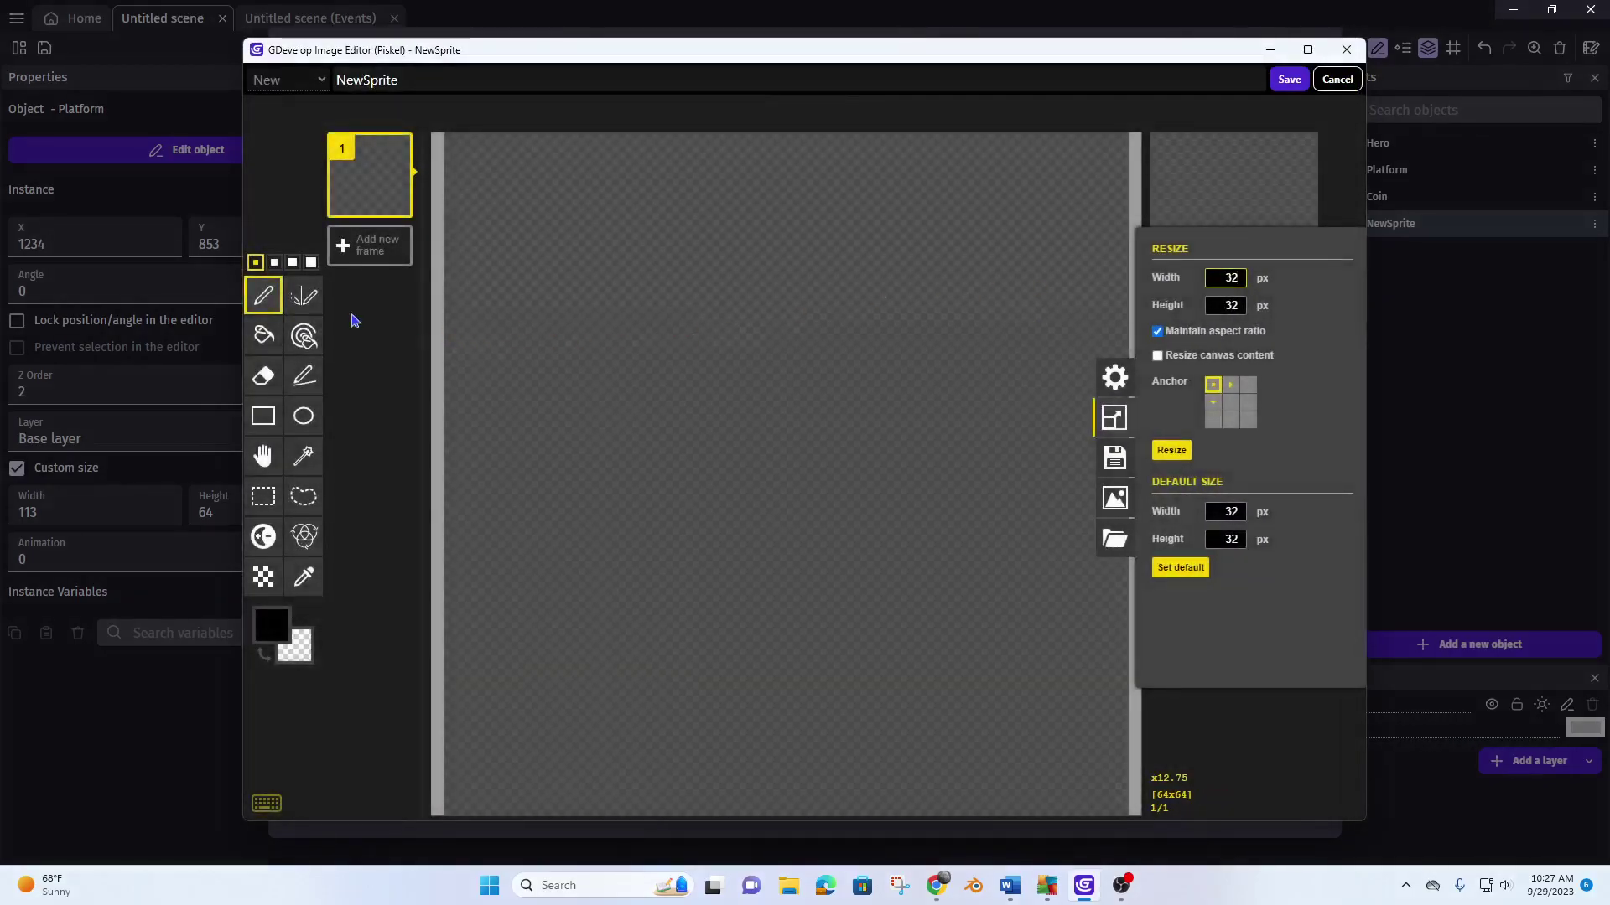
- Draw a ghost in black with the vertical mirror pen: a wavy-bottomed body outline, slanted eyes and a curved mouth
{"action": "left_click", "coordinate": [304, 298]}
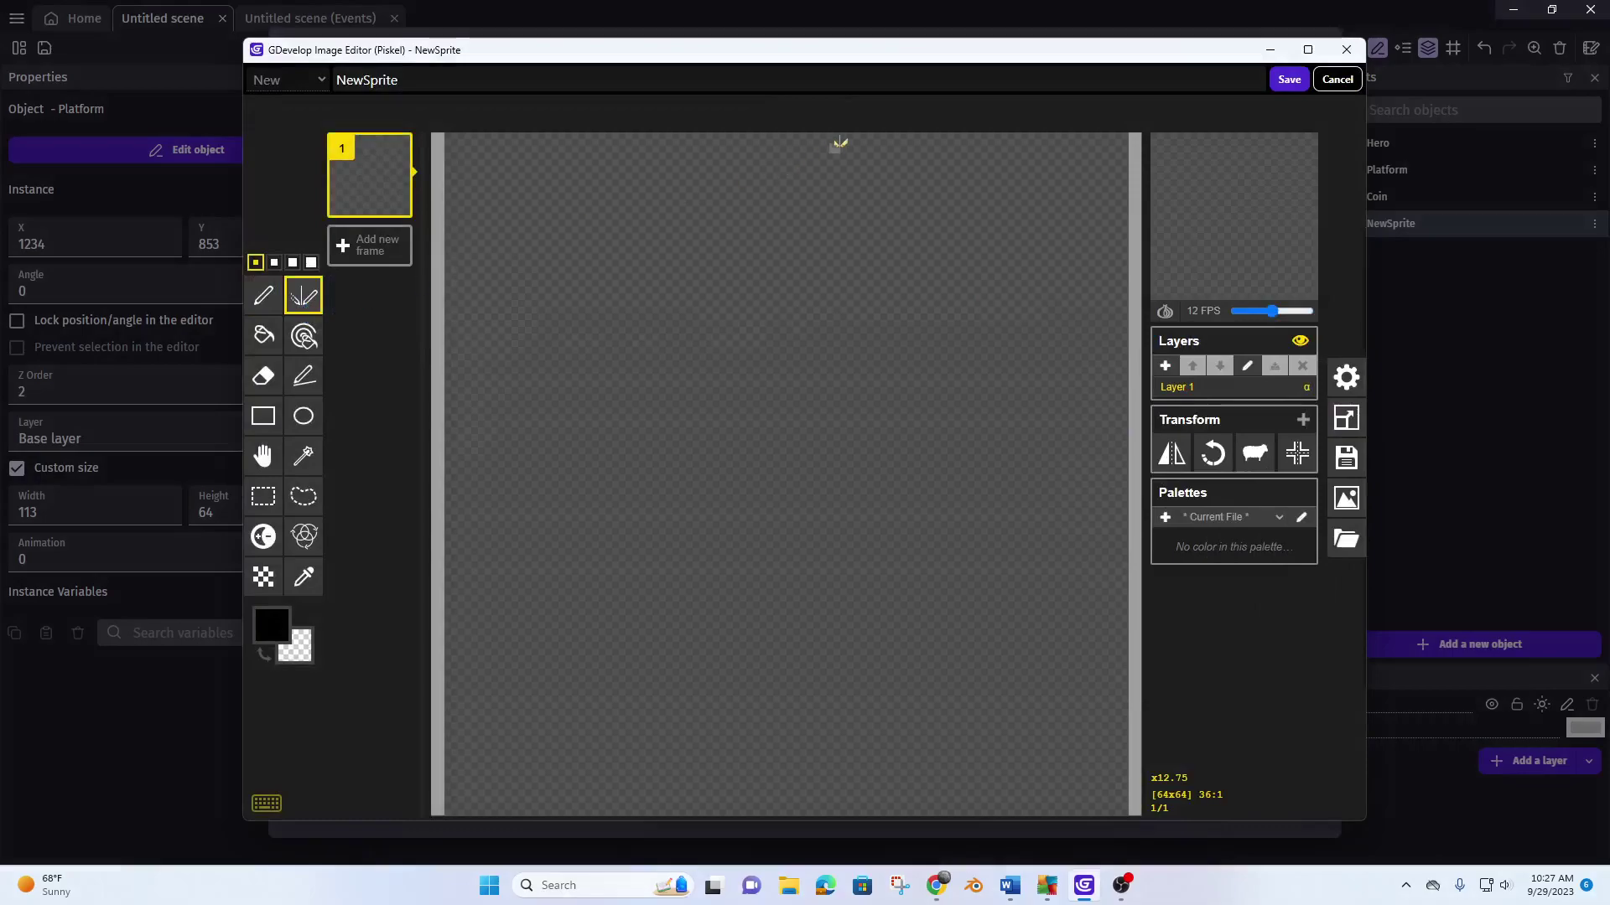
{"action": "mouse_move", "coordinate": [793, 170]}
{"action": "left_mouse_down"}
{"action": "mouse_move", "coordinate": [848, 151]}
{"action": "mouse_move", "coordinate": [1003, 198]}
{"action": "mouse_move", "coordinate": [1086, 671]}
{"action": "mouse_move", "coordinate": [1074, 719]}
{"action": "mouse_move", "coordinate": [1006, 734]}
{"action": "mouse_move", "coordinate": [949, 704]}
{"action": "mouse_move", "coordinate": [788, 719]}
{"action": "left_mouse_up"}
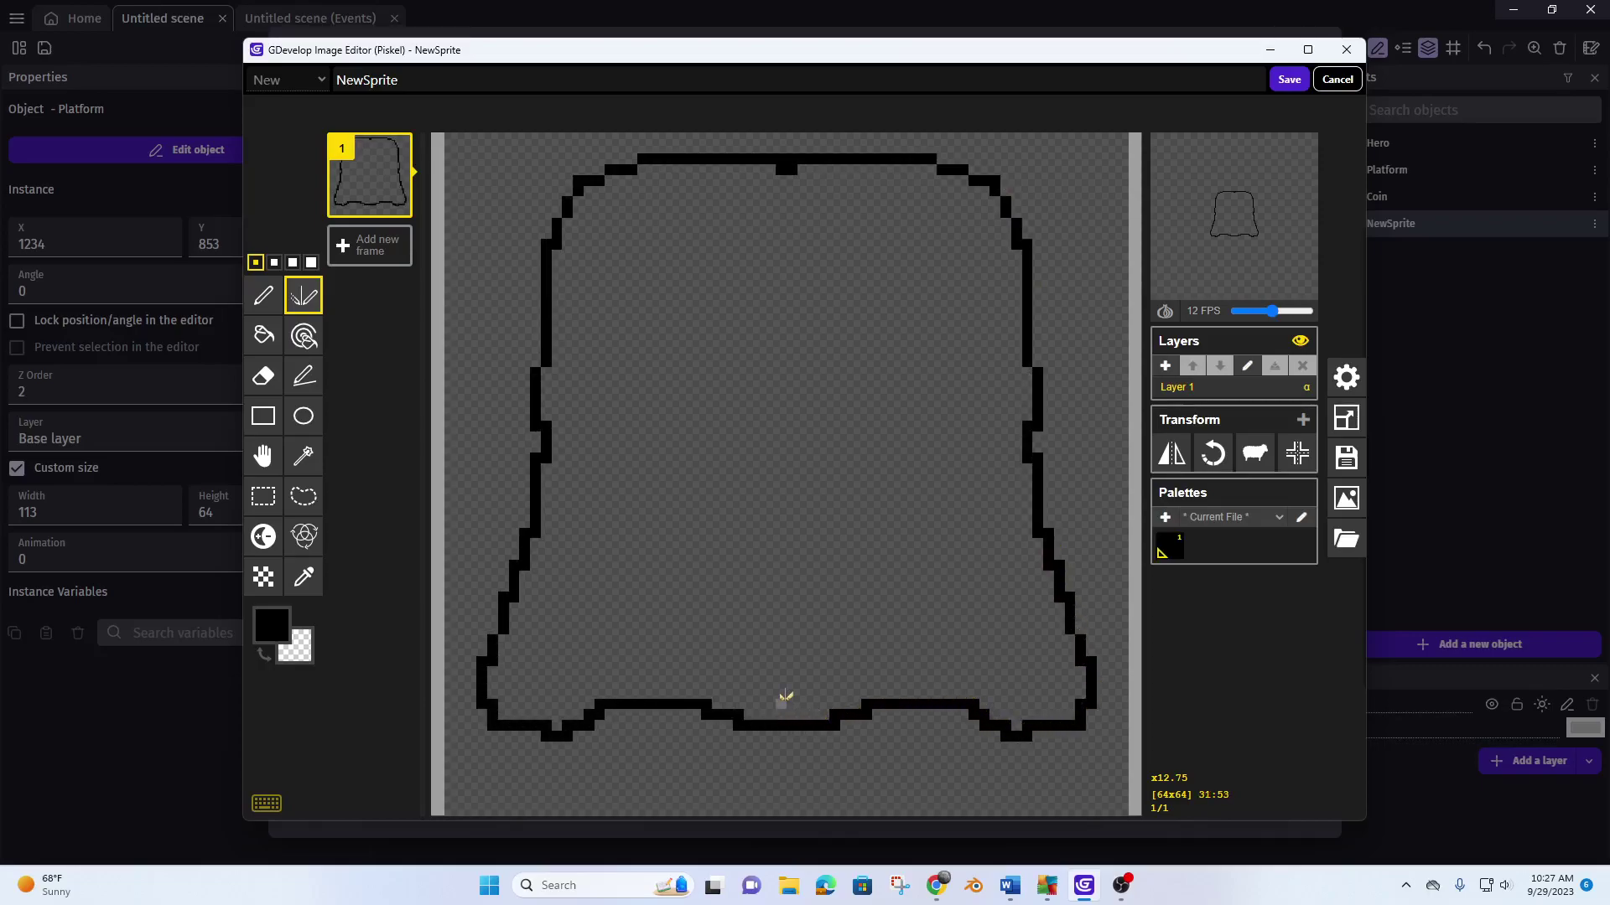
{"action": "left_click_drag", "start_coordinate": [717, 373], "coordinate": [712, 383]}
{"action": "mouse_move", "coordinate": [642, 587]}
{"action": "left_mouse_down"}
{"action": "mouse_move", "coordinate": [704, 551]}
{"action": "mouse_move", "coordinate": [764, 594]}
{"action": "mouse_move", "coordinate": [800, 586]}
{"action": "left_mouse_up"}
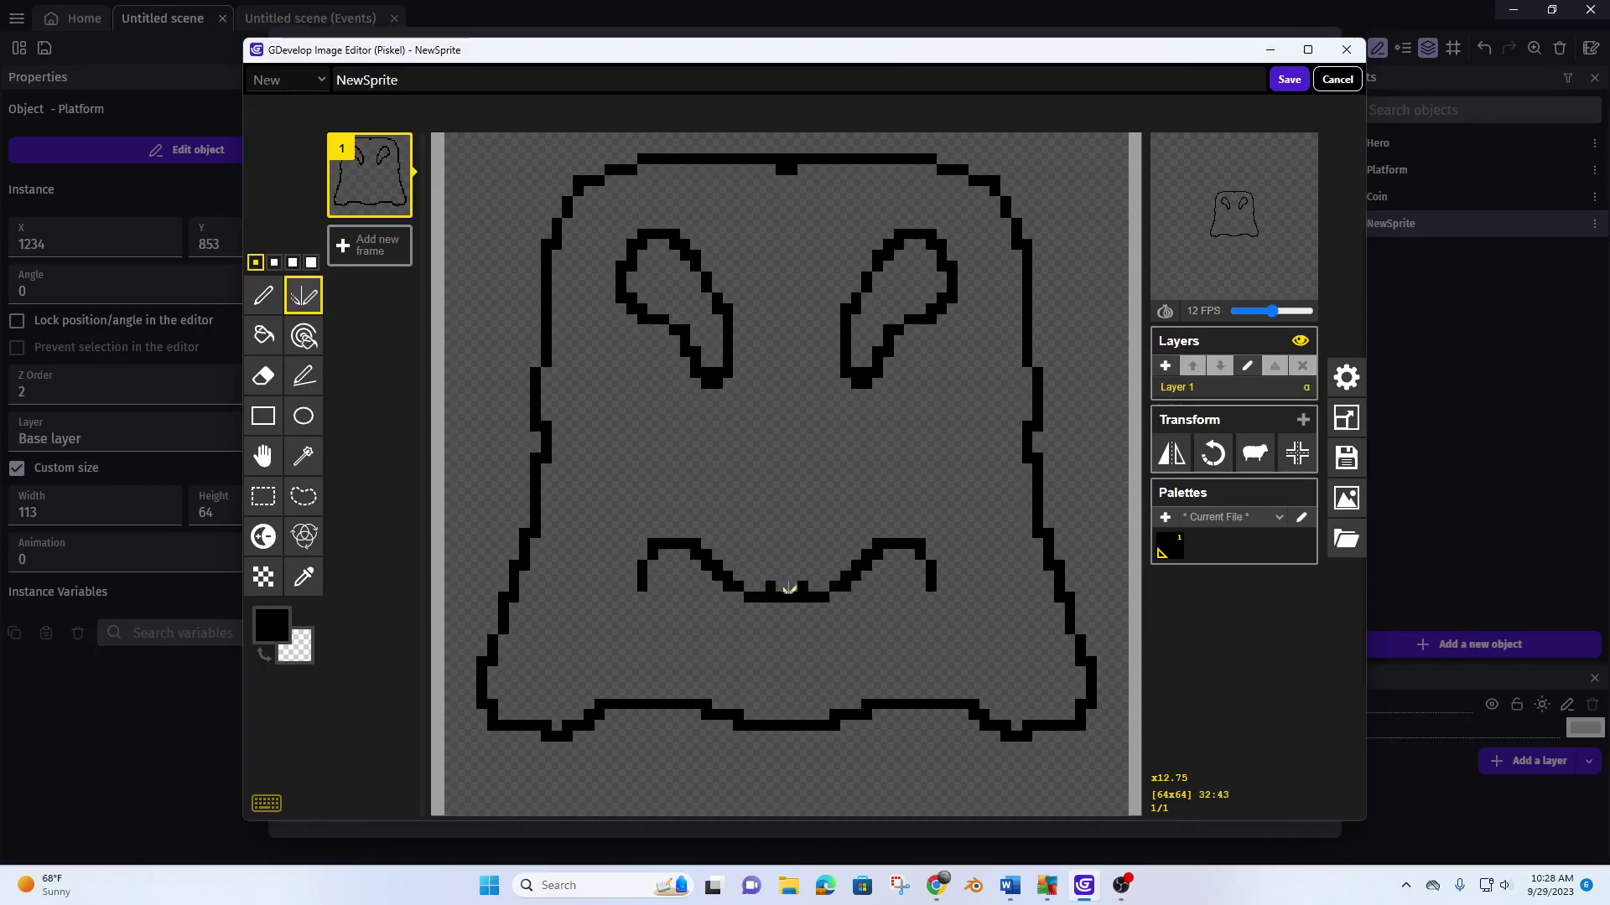
- Fill the ghost's body with white using the paint bucket
{"action": "left_click", "coordinate": [272, 625]}
{"action": "left_click", "coordinate": [335, 656]}
{"action": "left_click", "coordinate": [263, 336]}
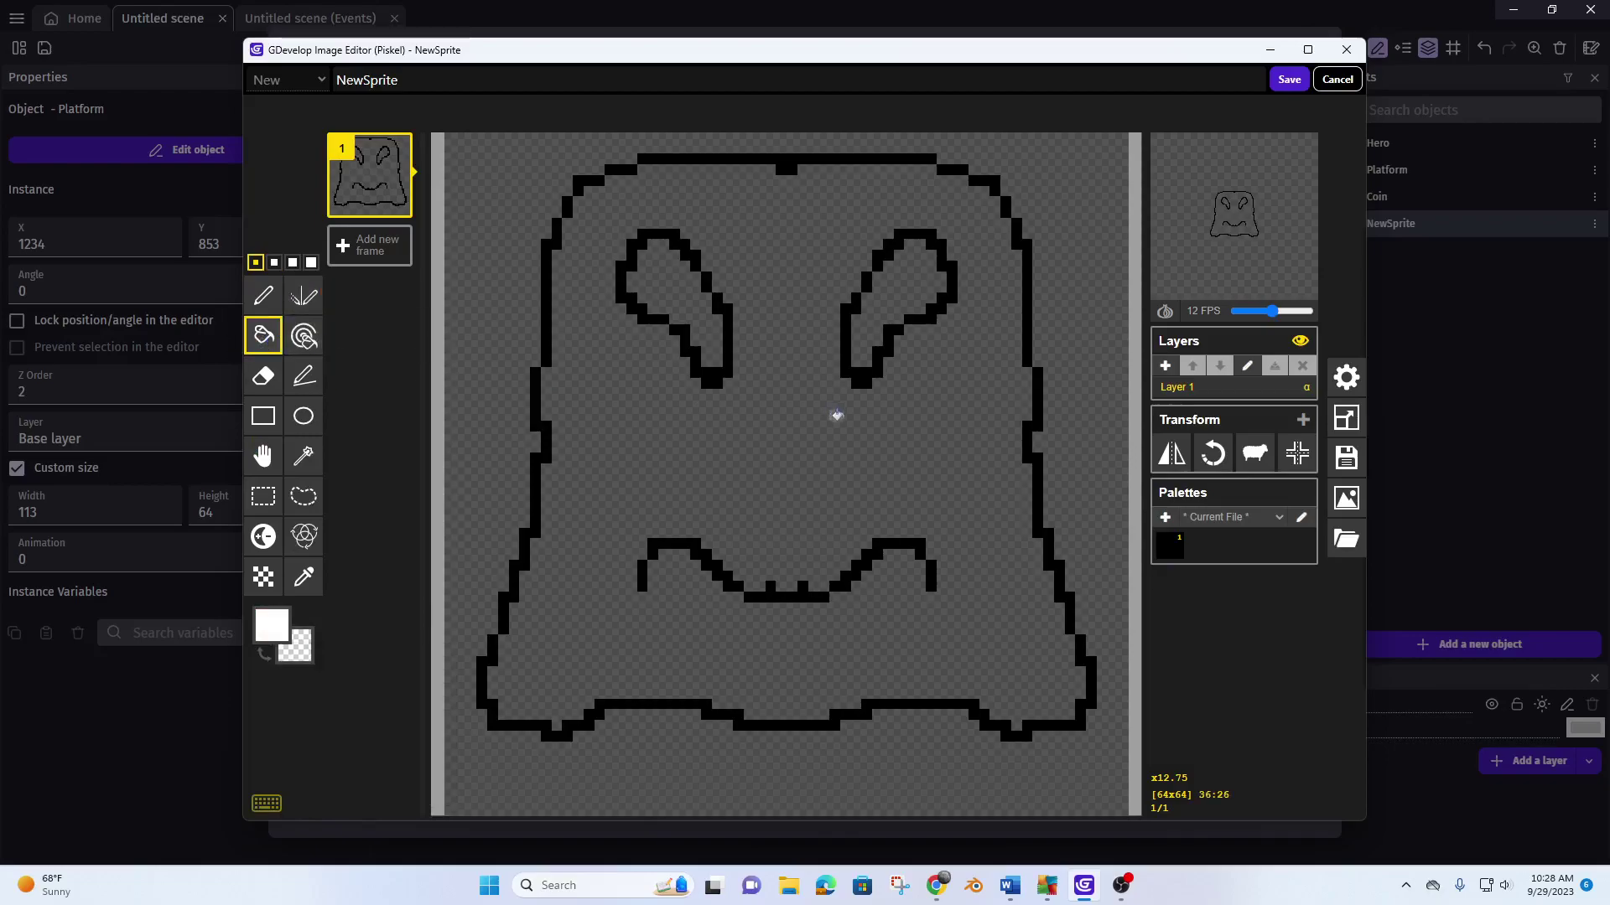
{"action": "left_click", "coordinate": [854, 447]}
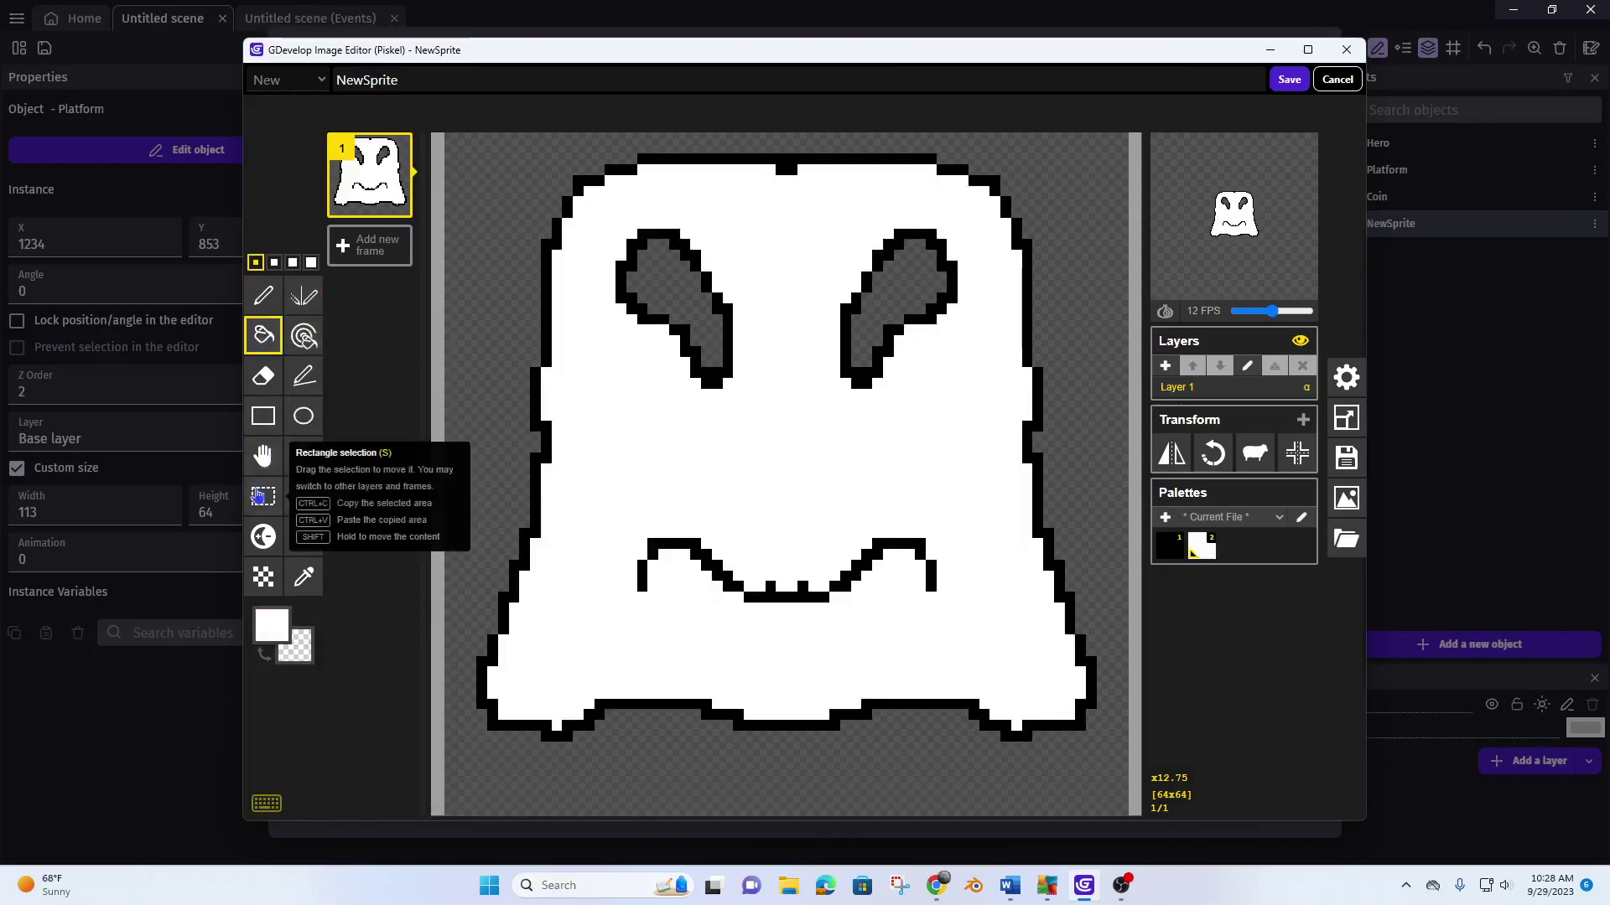
- Fill both of the ghost's eyes with black, then save the drawing and apply the BadGuy object
{"action": "left_click", "coordinate": [270, 628]}
{"action": "left_click", "coordinate": [298, 693]}
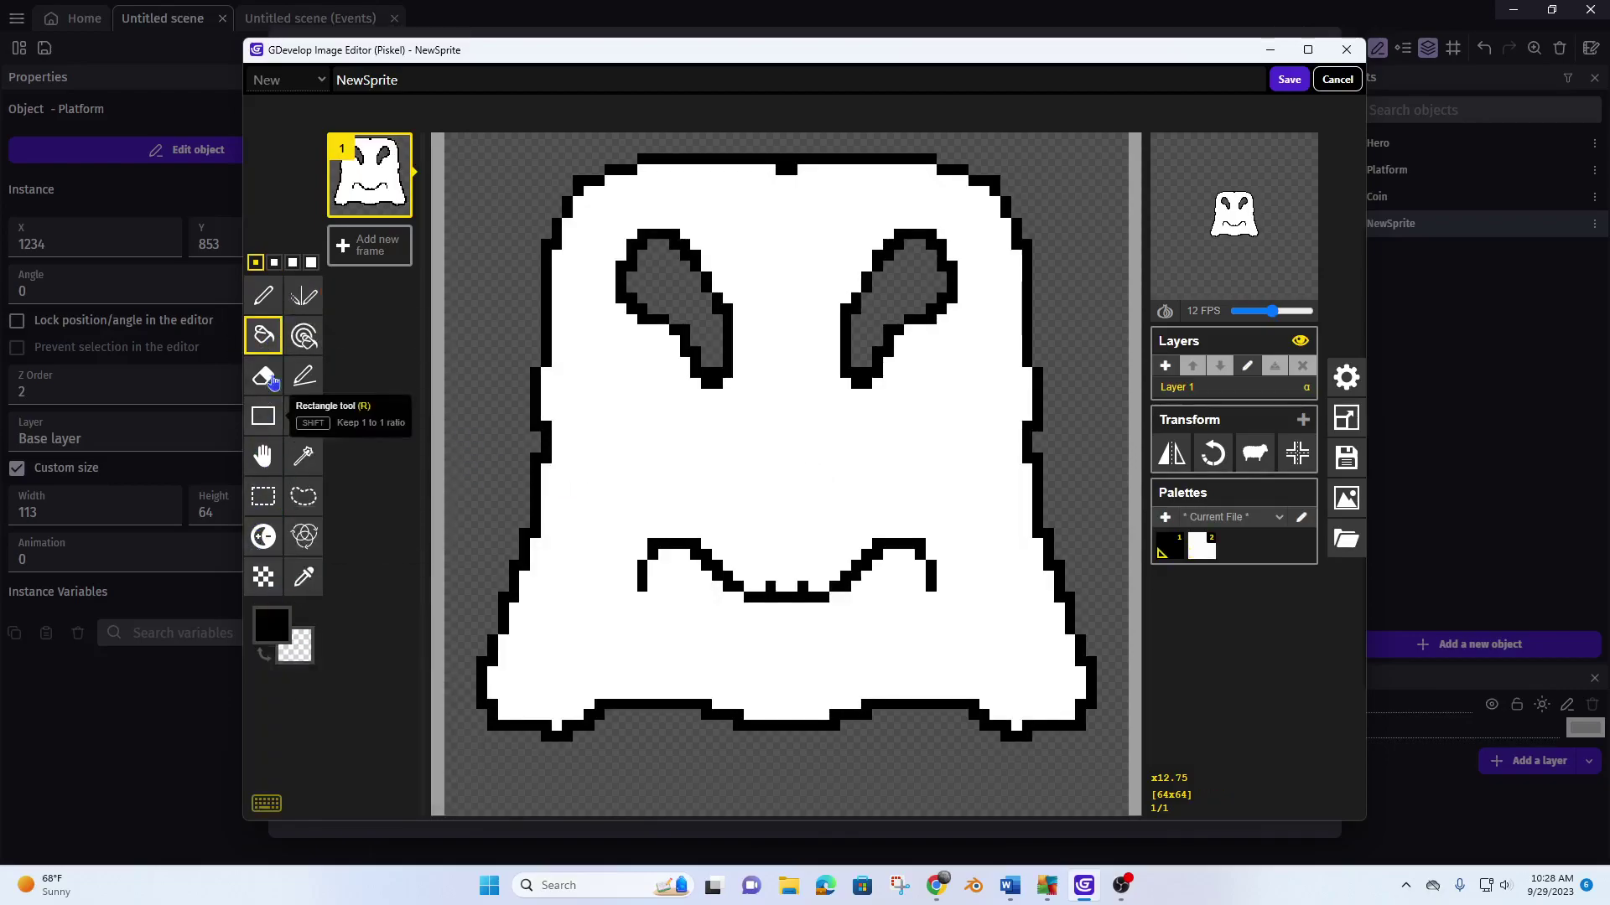
{"action": "left_click", "coordinate": [652, 274]}
{"action": "left_click", "coordinate": [907, 283]}
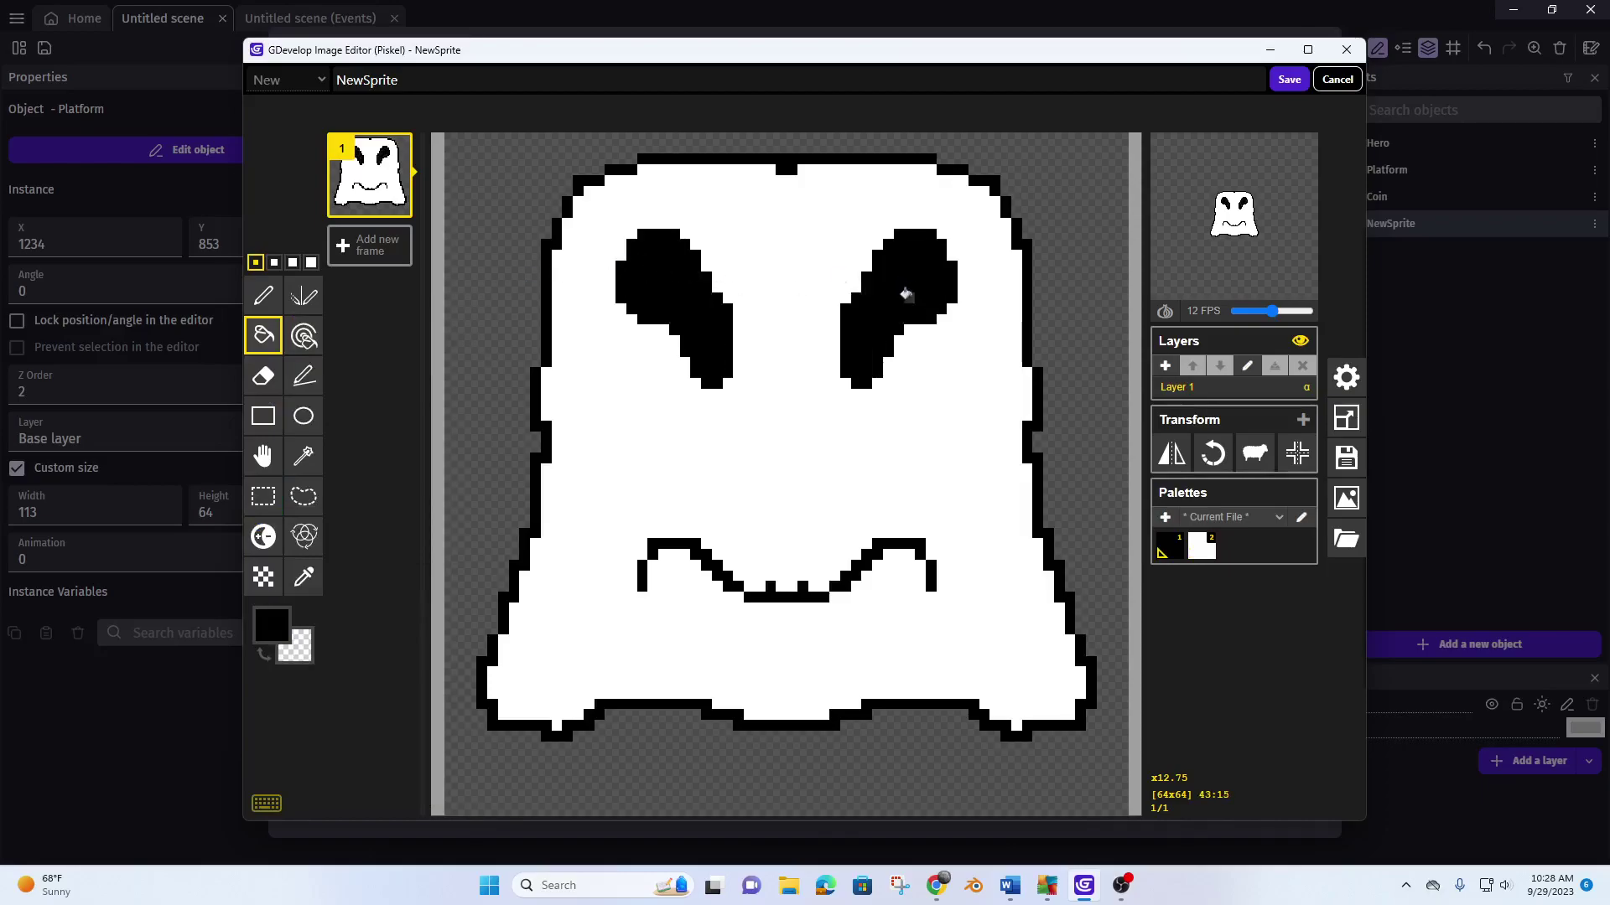
{"action": "left_click", "coordinate": [1289, 82]}
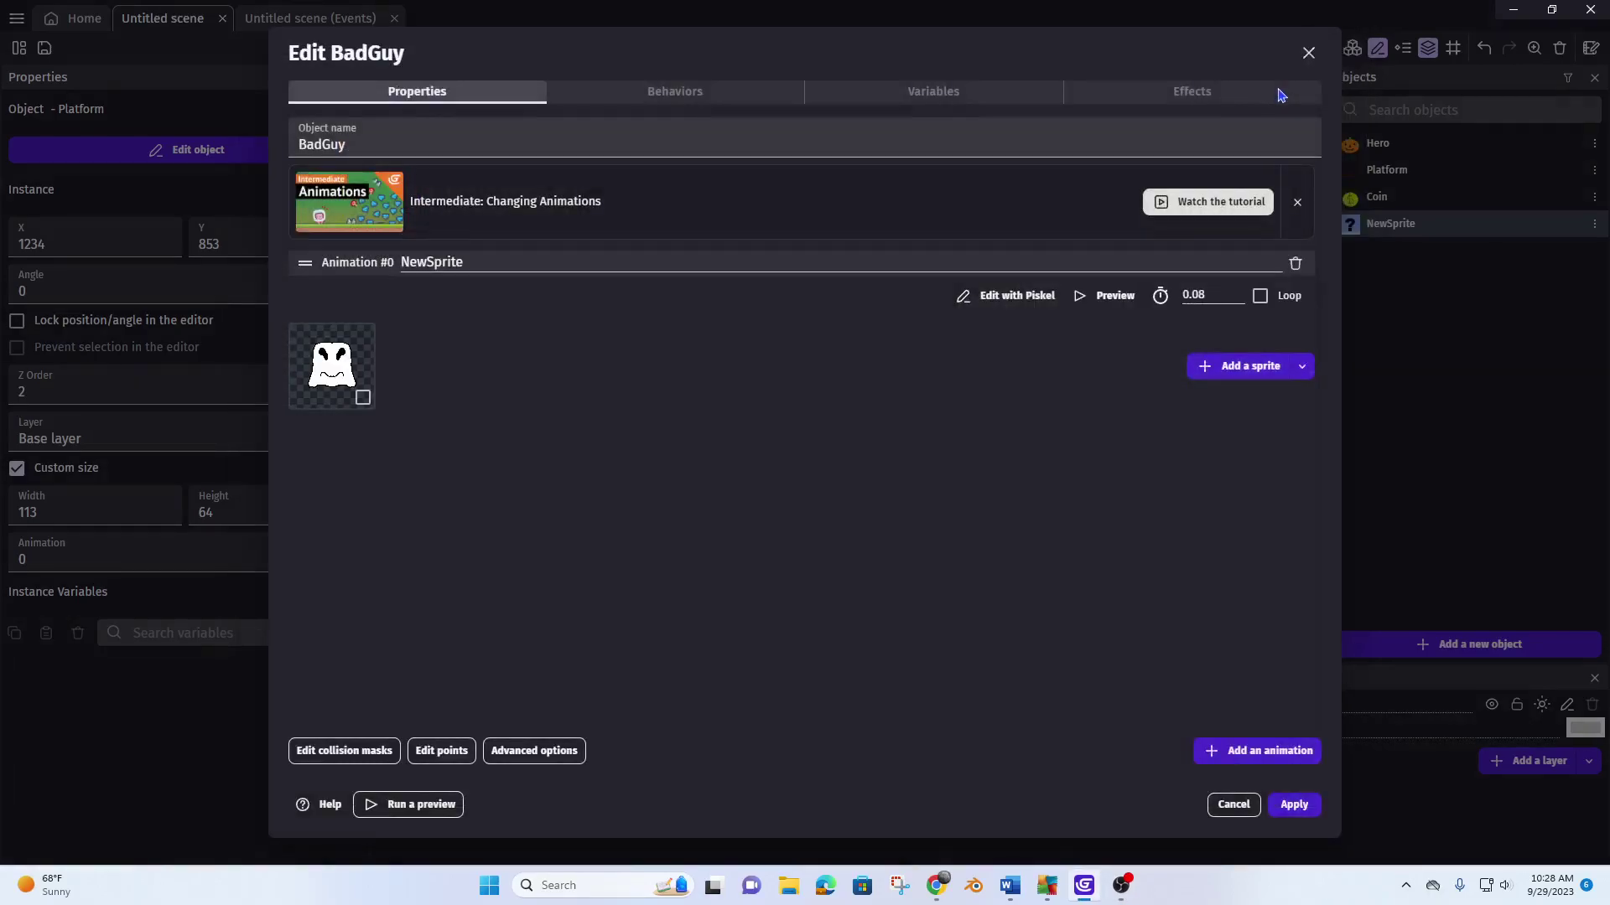
{"action": "left_click", "coordinate": [1289, 806]}
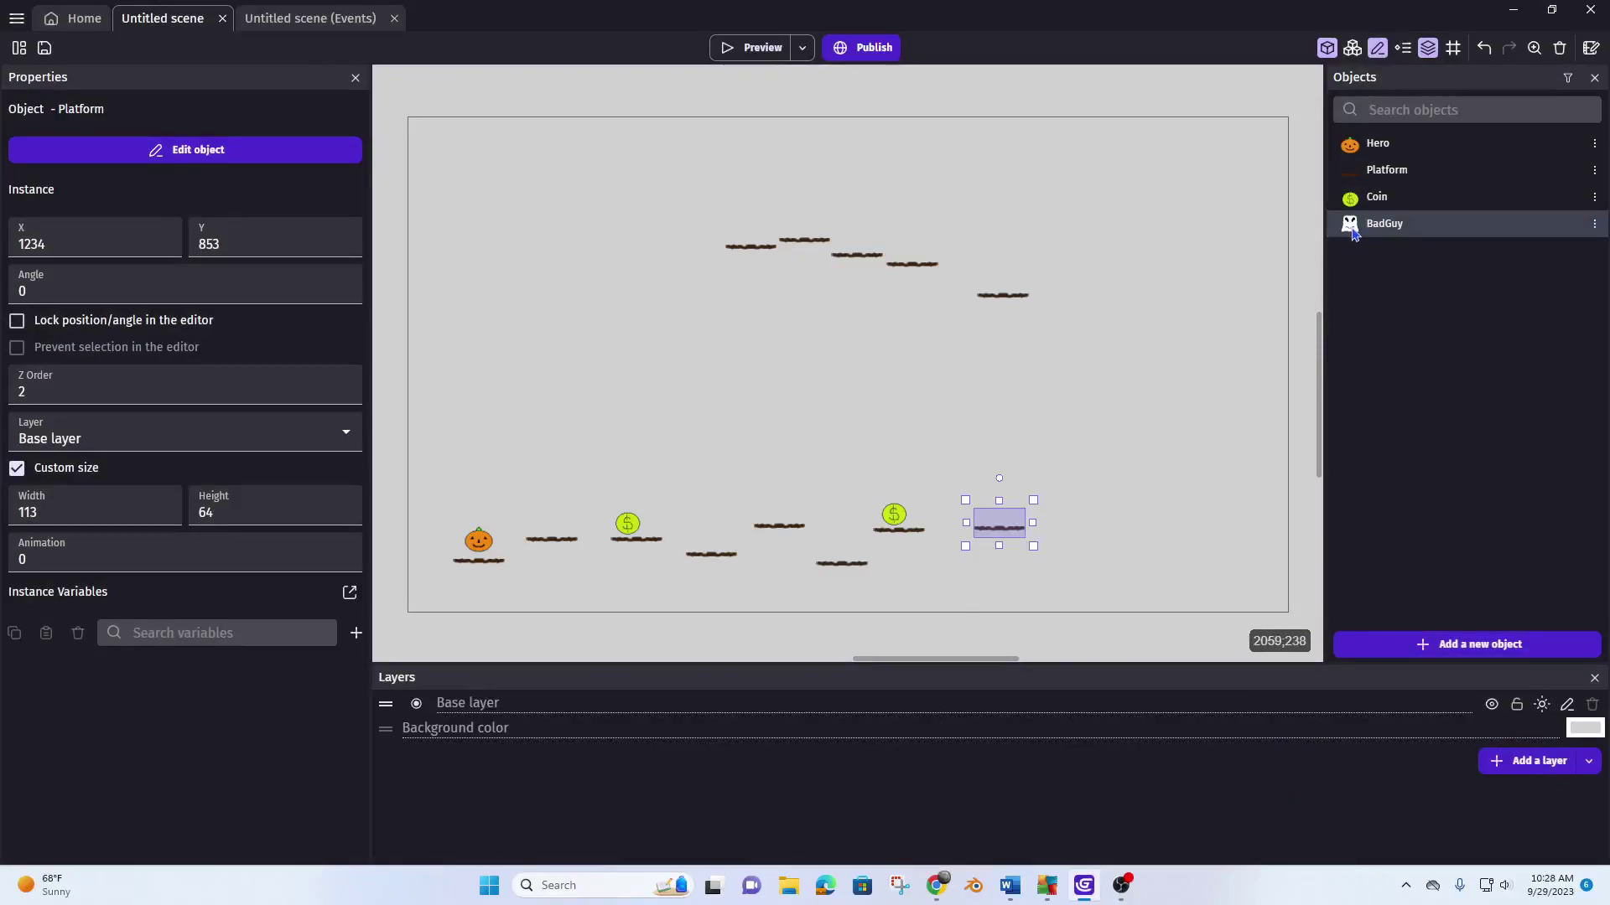
- Place a BadGuy instance on the platform between the two coins, at about X 807, Y 827
{"action": "left_click_drag", "start_coordinate": [1353, 232], "coordinate": [766, 503]}
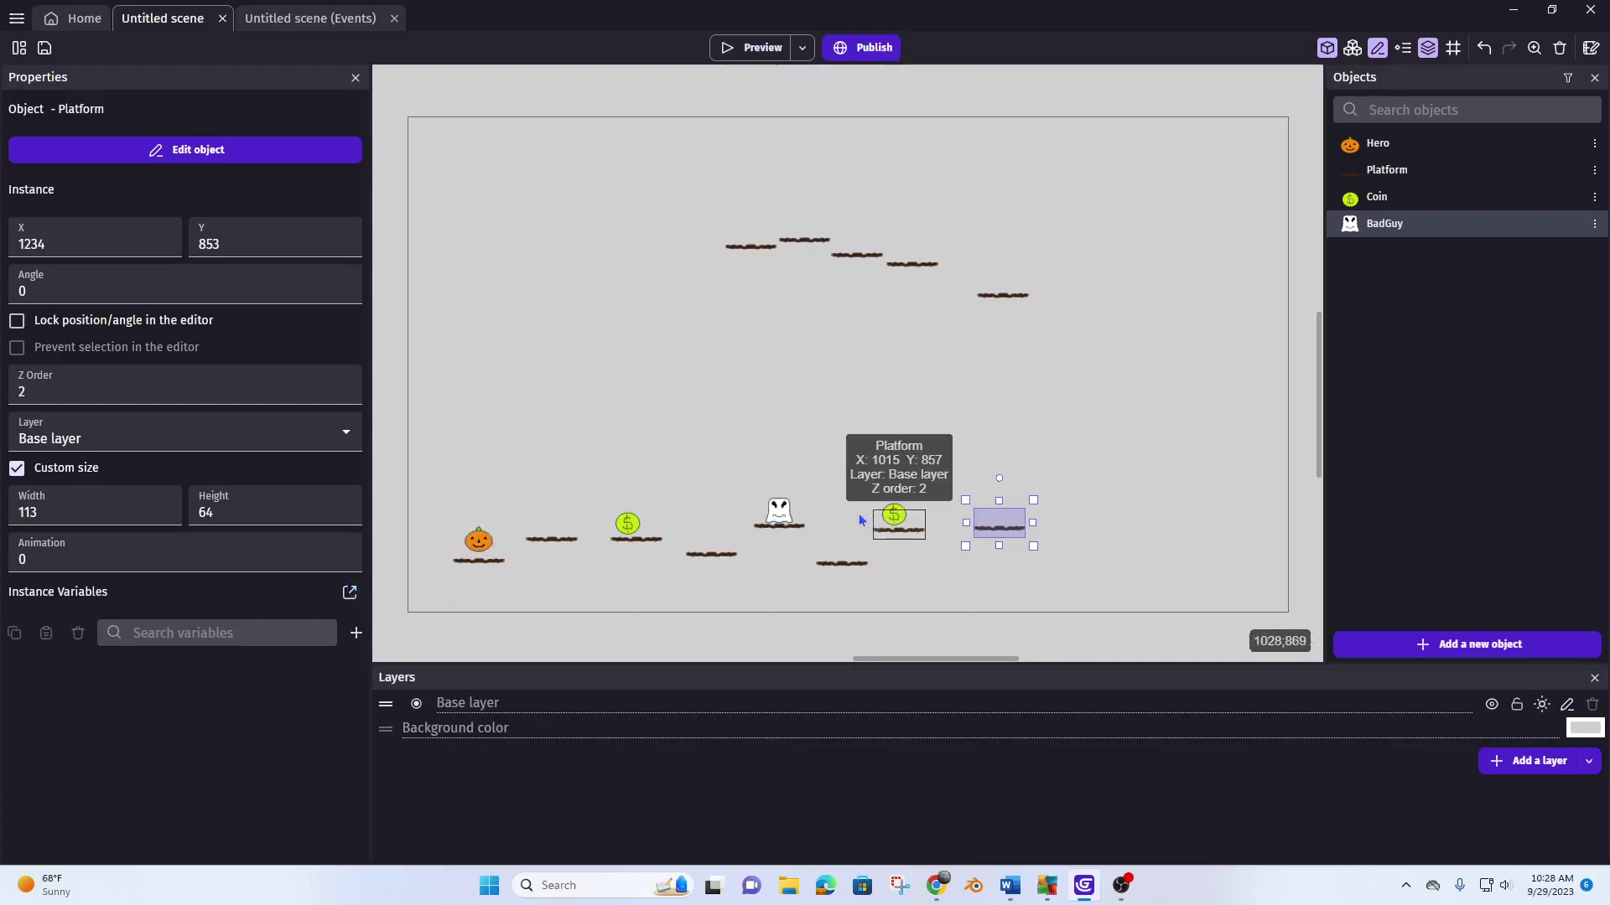
{"action": "left_click", "coordinate": [788, 513]}
{"action": "left_click_drag", "start_coordinate": [788, 513], "coordinate": [795, 513]}
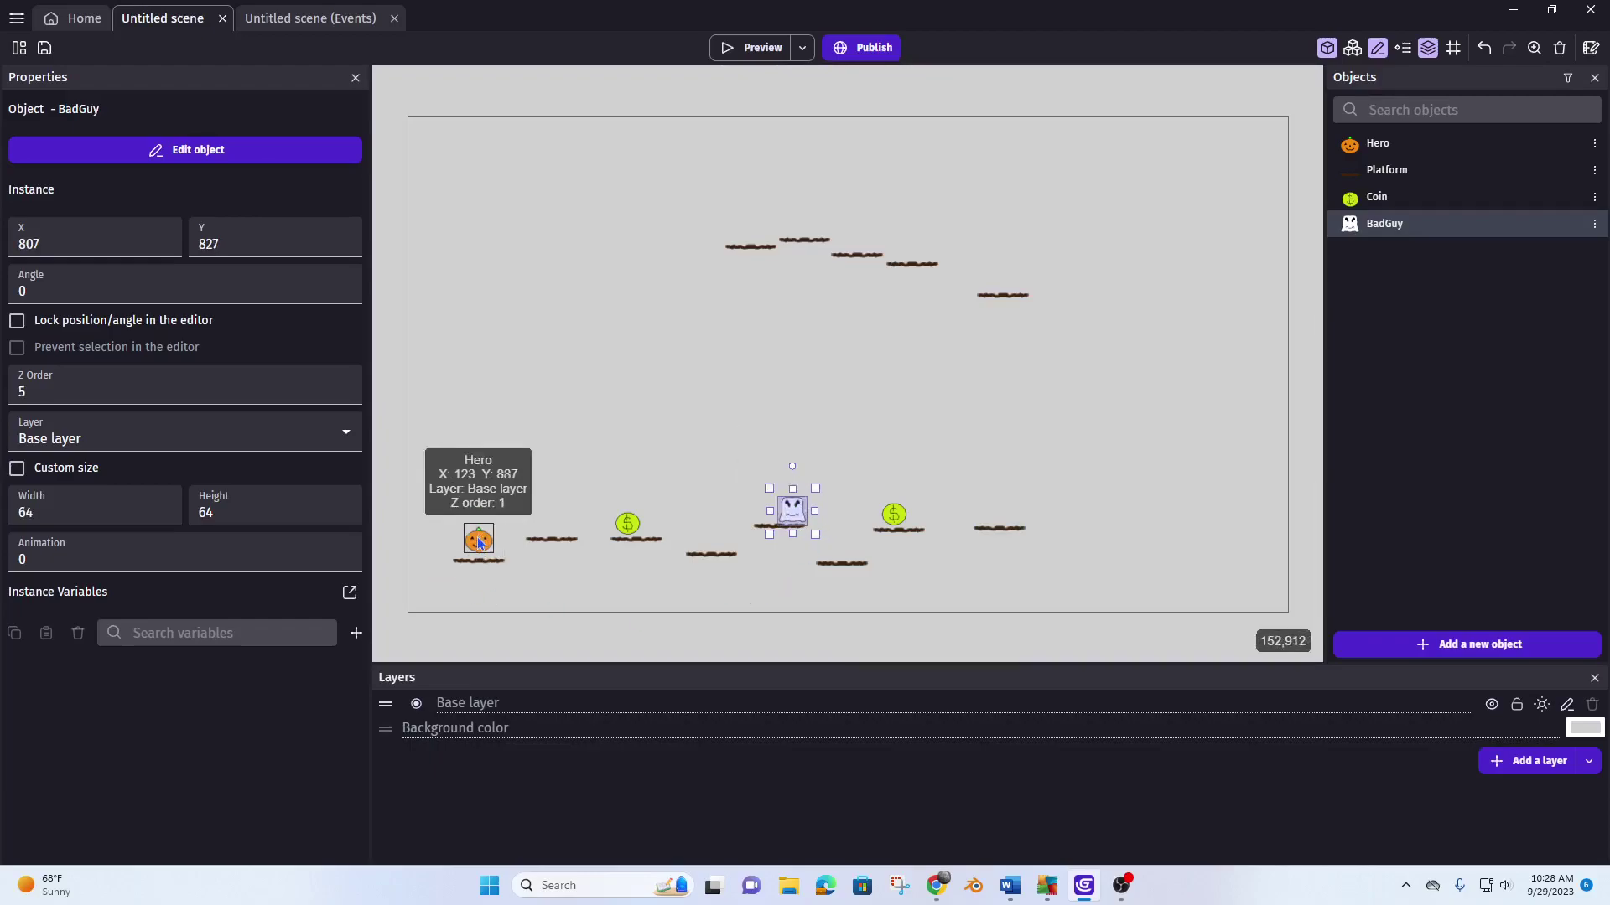
{"action": "left_click", "coordinate": [689, 491]}
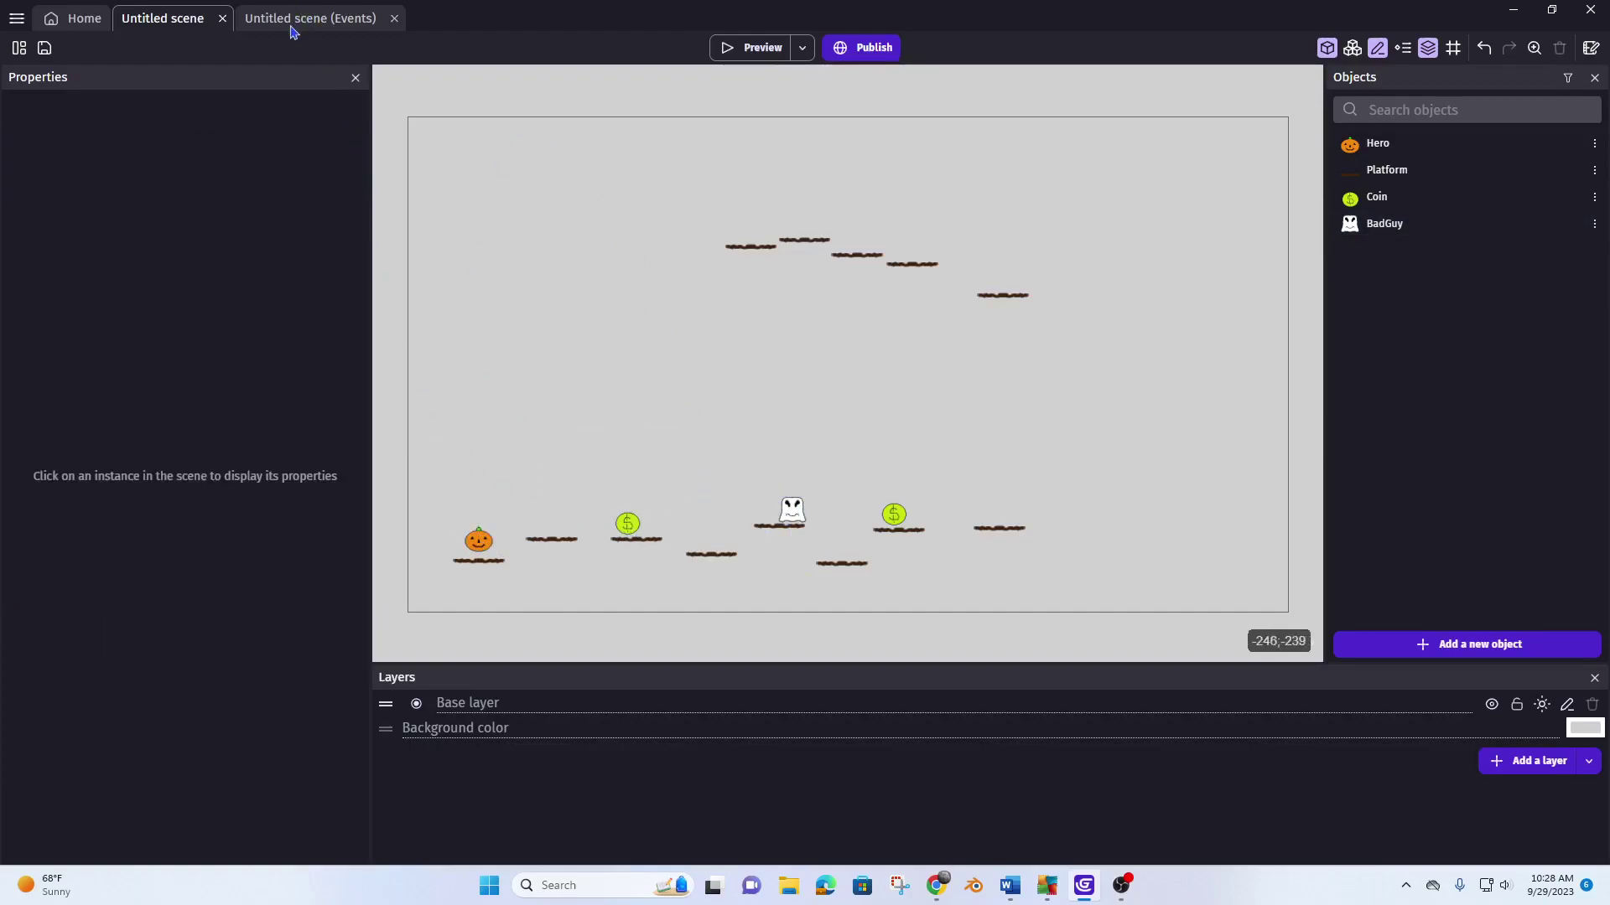
- Preview the scene, run and jump Hero past the coins and the BadGuy ghost in both directions, and close the preview
{"action": "left_click", "coordinate": [749, 50]}
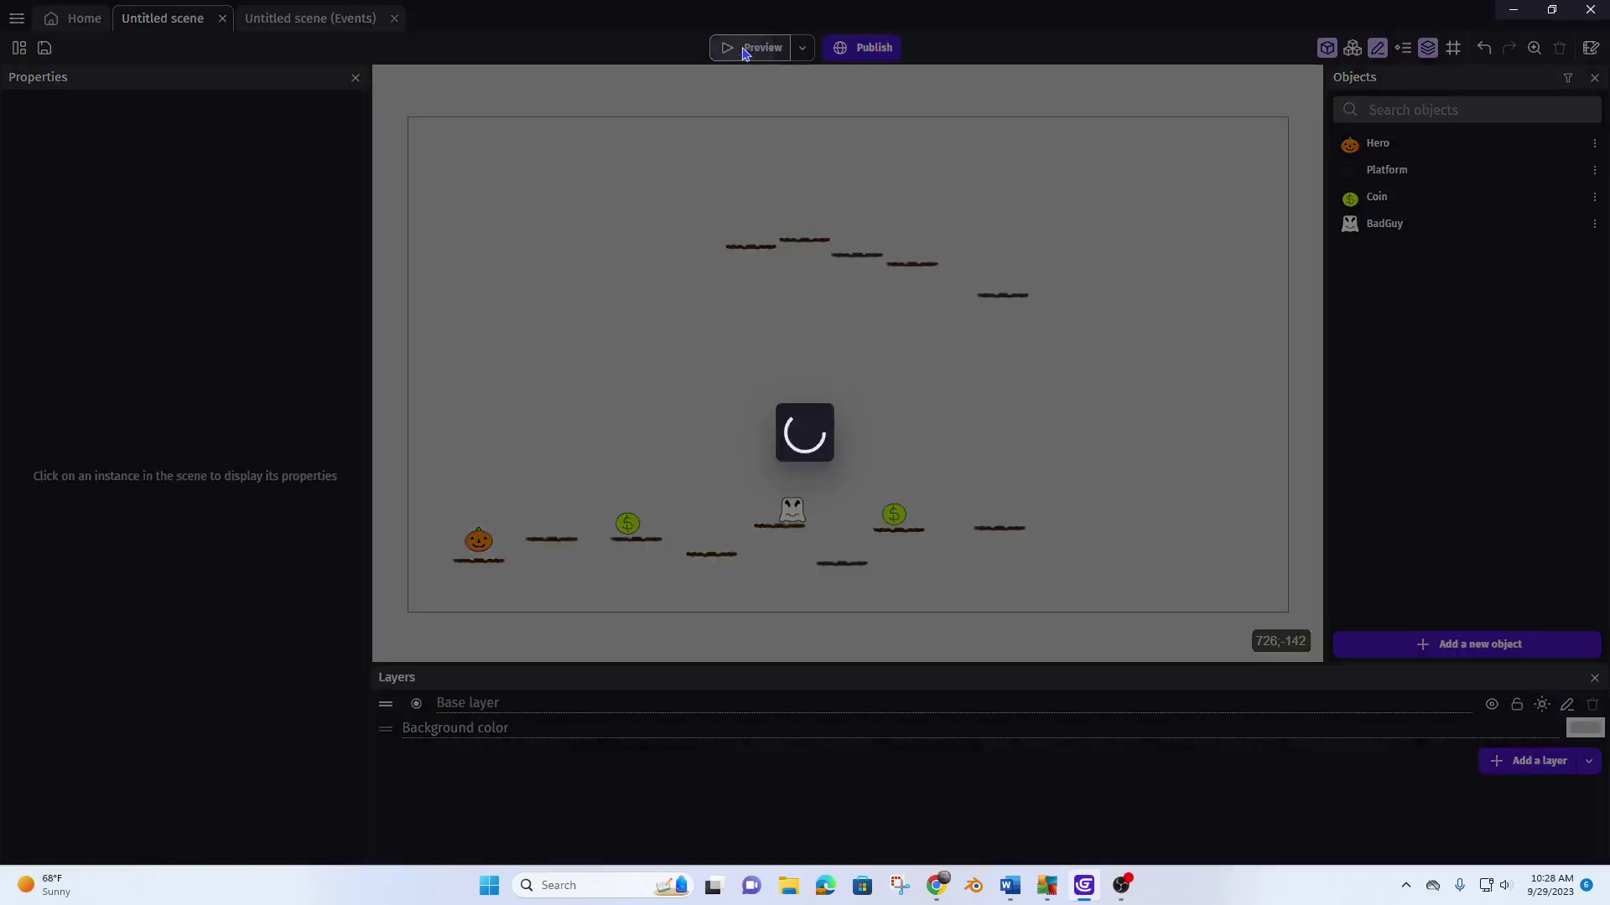
{"action": "key", "text": "Right"}
{"action": "key", "text": "Up"}
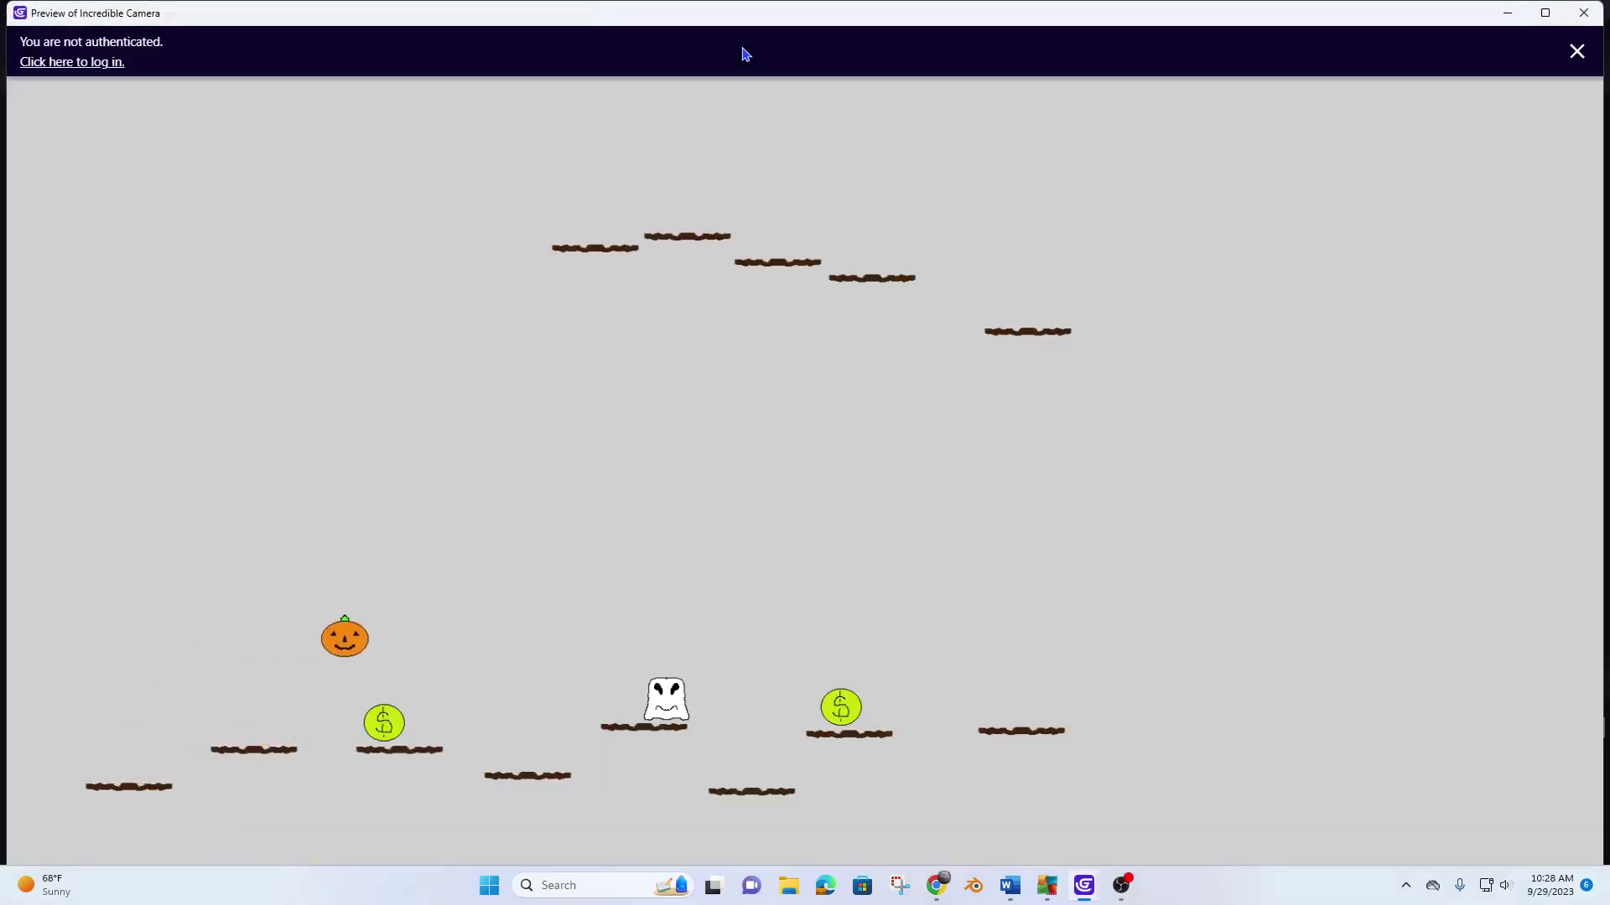
{"action": "key", "text": "Right"}
{"action": "key", "text": "Up"}
{"action": "key", "text": "Up"}
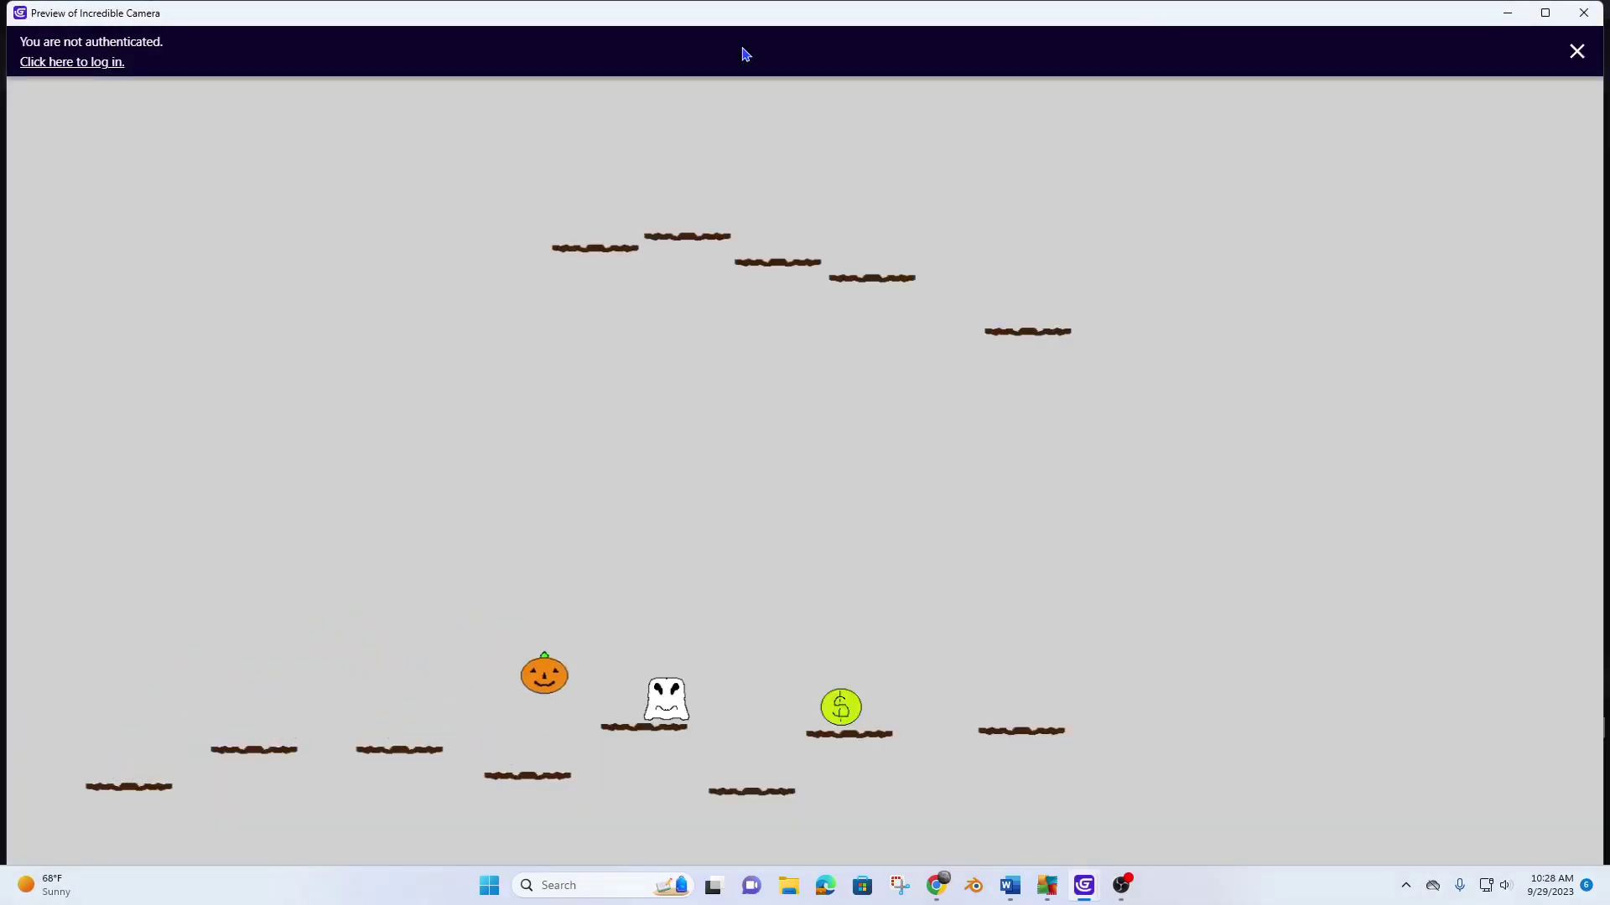
{"action": "key", "text": "Right"}
{"action": "key", "text": "Left"}
{"action": "key", "text": "Up"}
{"action": "key", "text": "Right"}
{"action": "key", "text": "Left"}
{"action": "key", "text": "Right"}
{"action": "key", "text": "Up"}
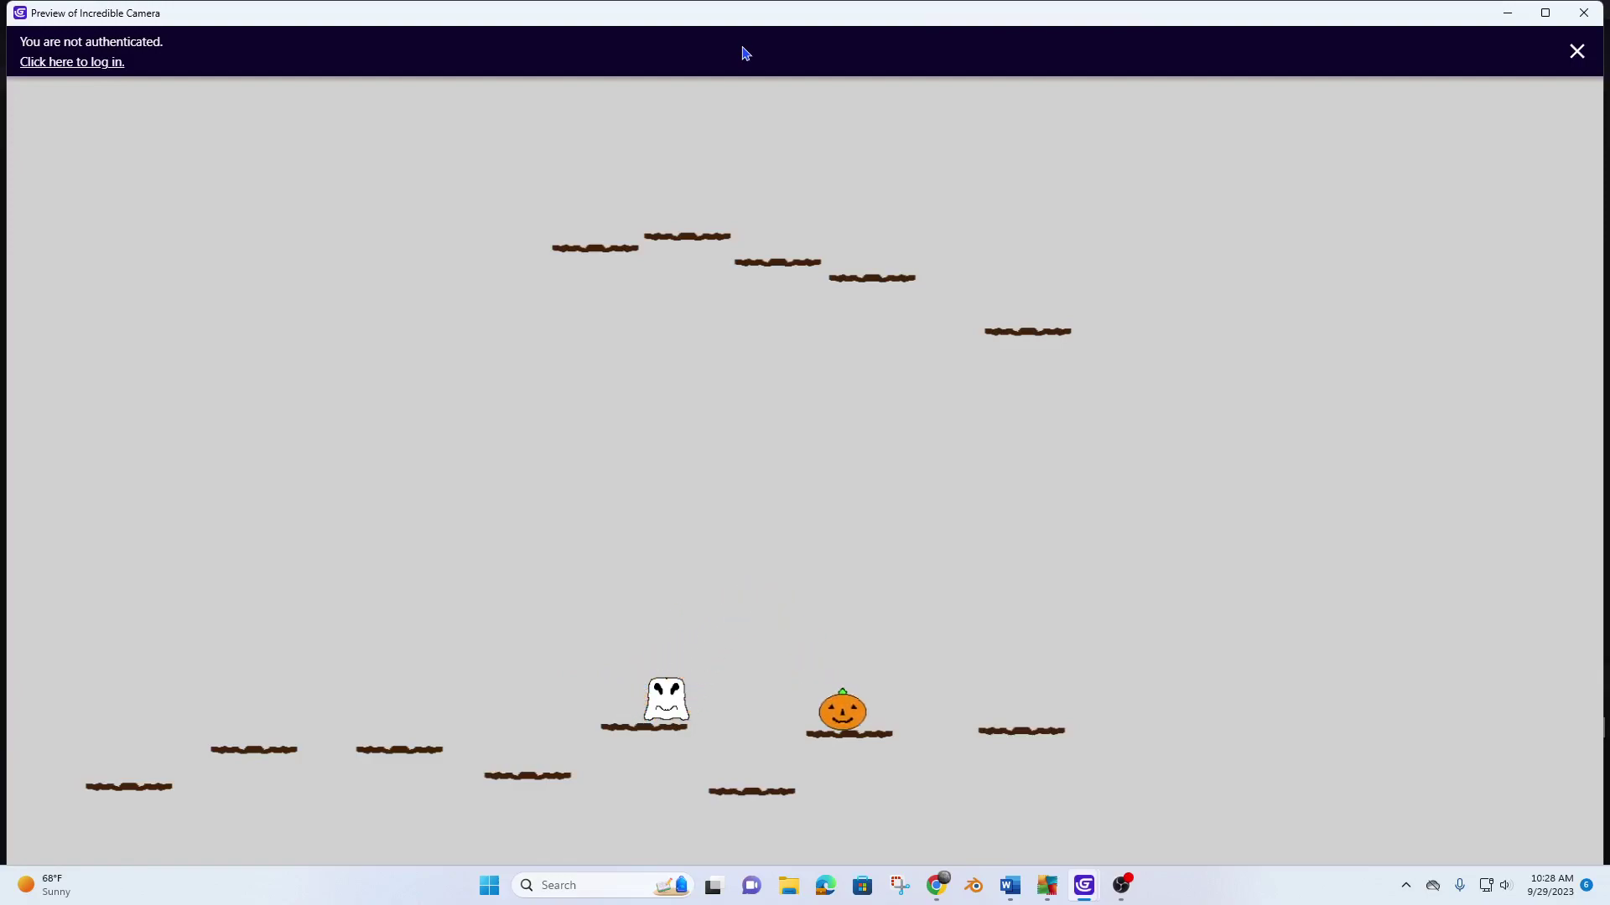
{"action": "key", "text": "Left"}
{"action": "key", "text": "Up"}
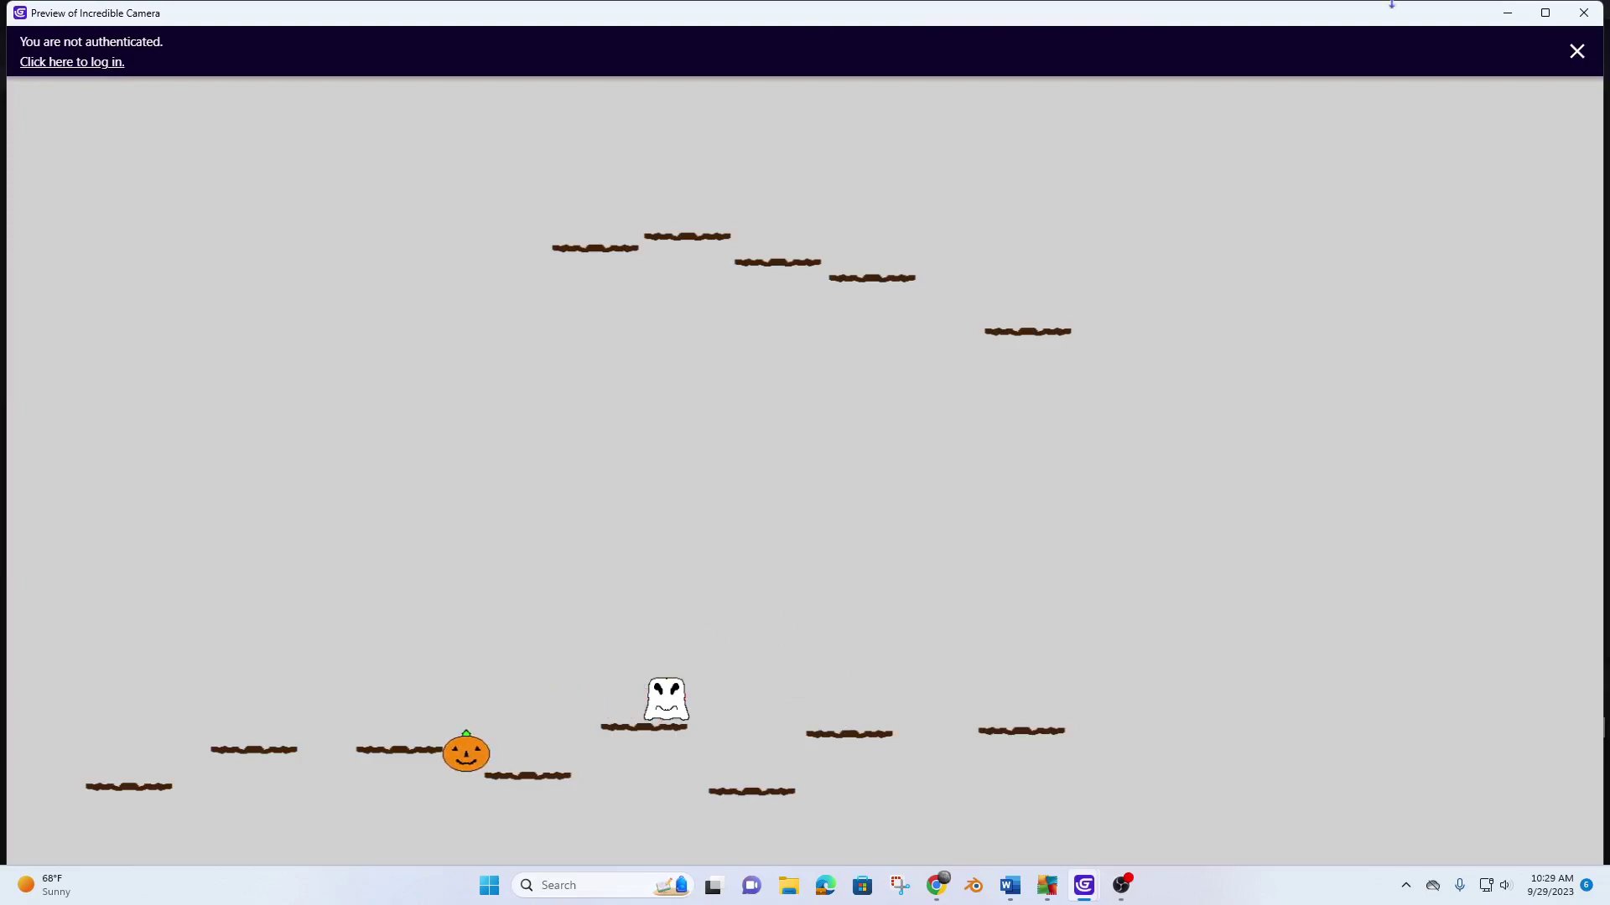
{"action": "left_click", "coordinate": [1583, 12]}
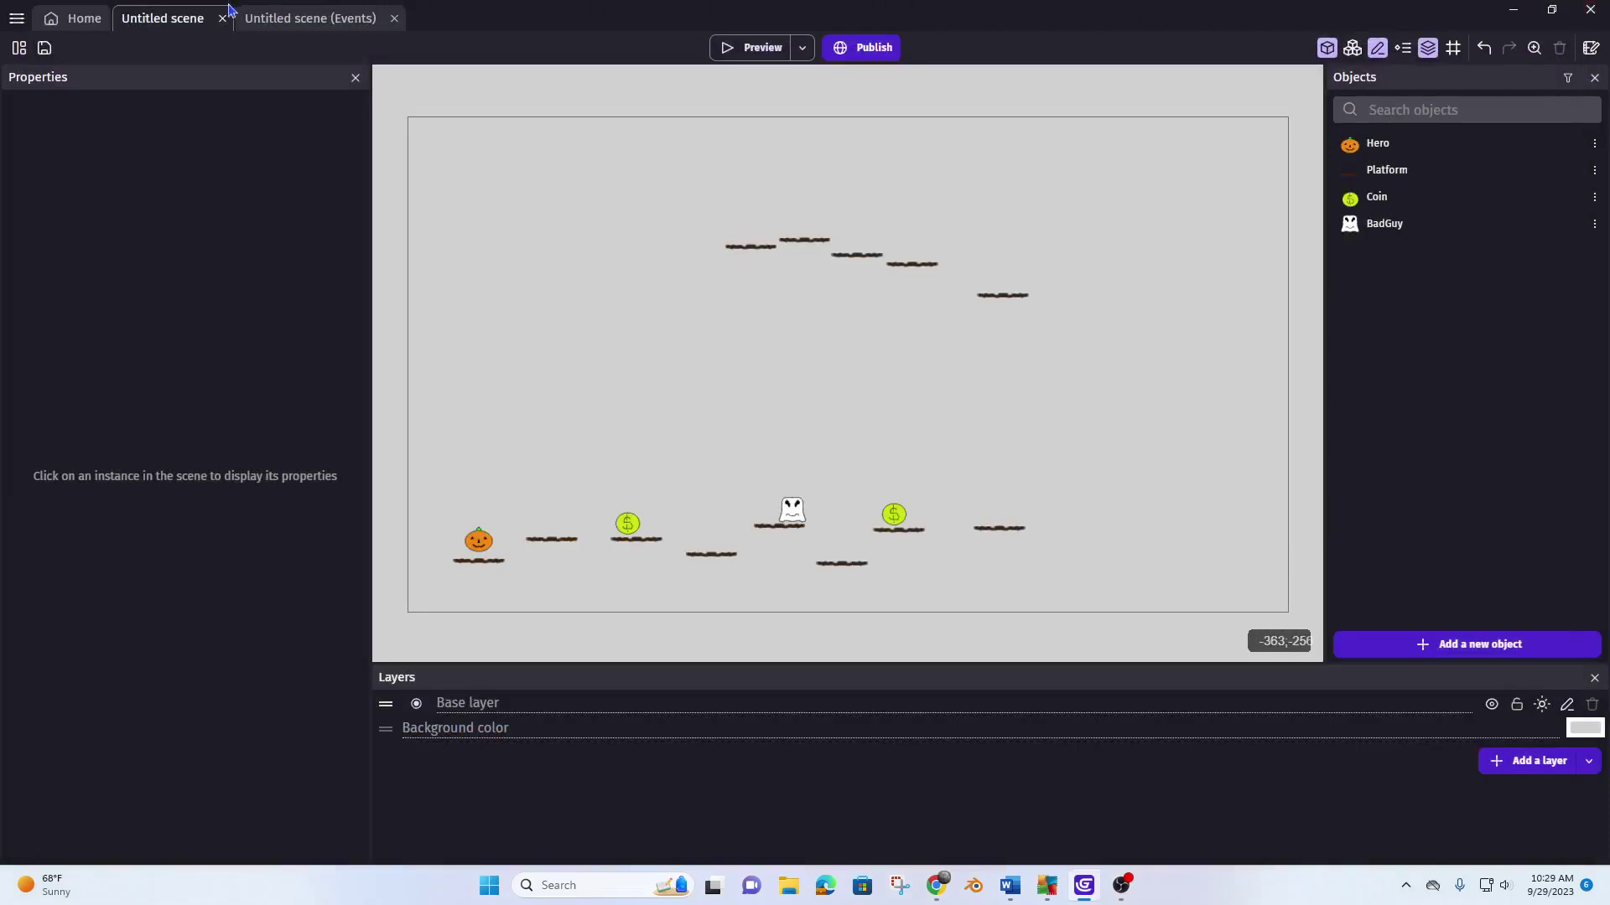
- Add a new event to the scene's events with a condition testing whether Hero is in collision with BadGuy
{"action": "left_click", "coordinate": [300, 20]}
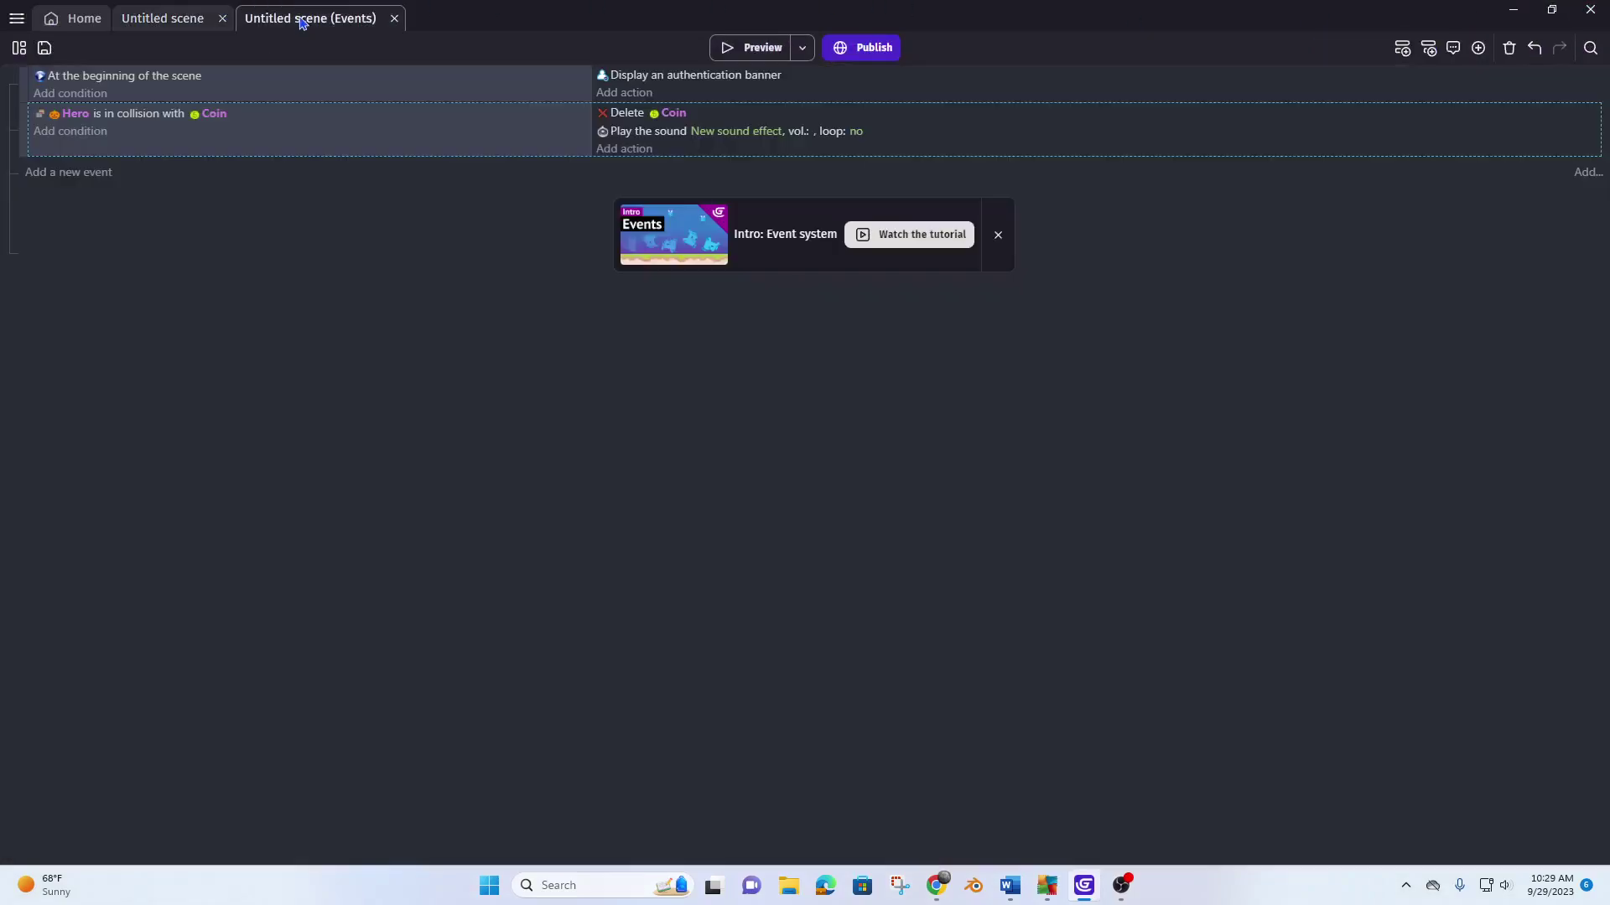
{"action": "left_click", "coordinate": [92, 174]}
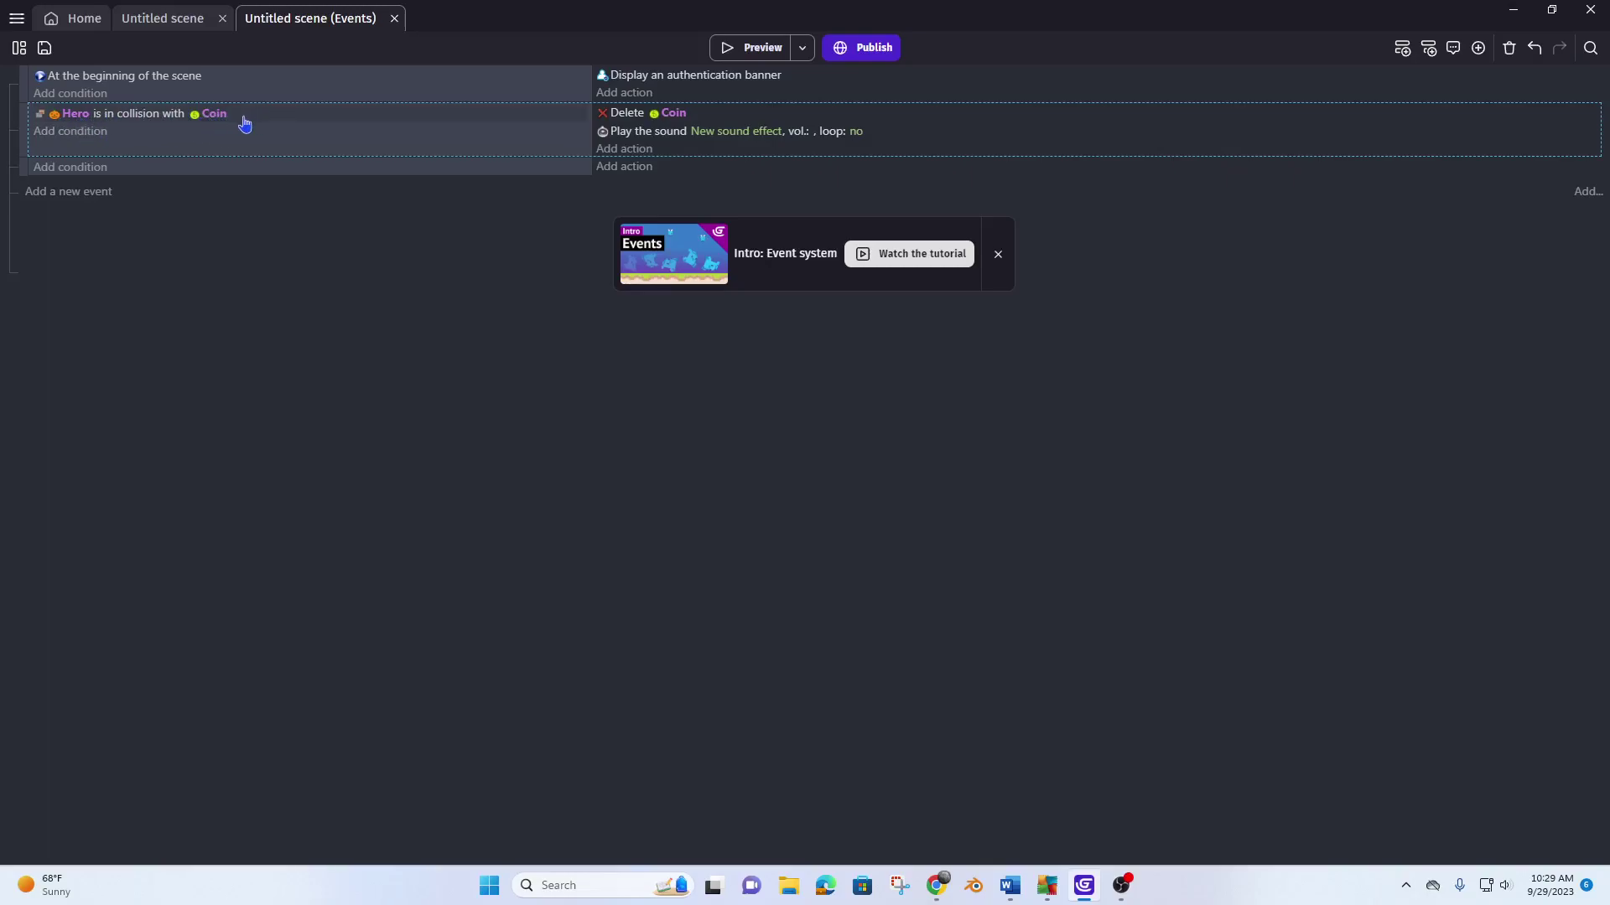
{"action": "left_click", "coordinate": [71, 167]}
{"action": "left_click", "coordinate": [101, 164]}
{"action": "left_click", "coordinate": [761, 94]}
{"action": "type", "text": "coll"}
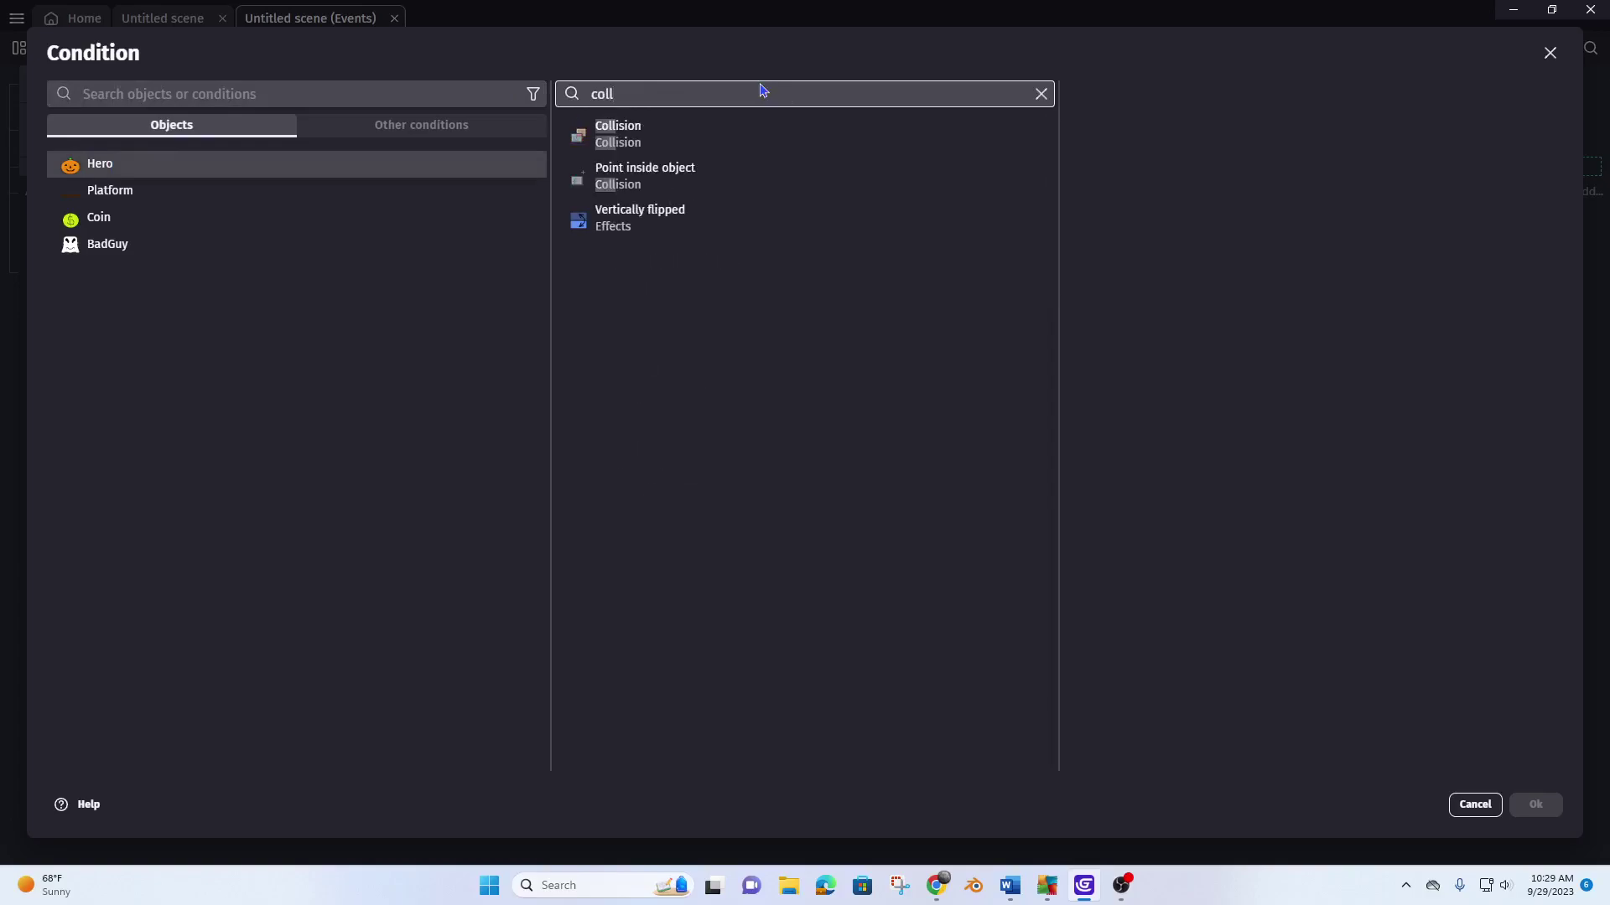
{"action": "left_click", "coordinate": [577, 144]}
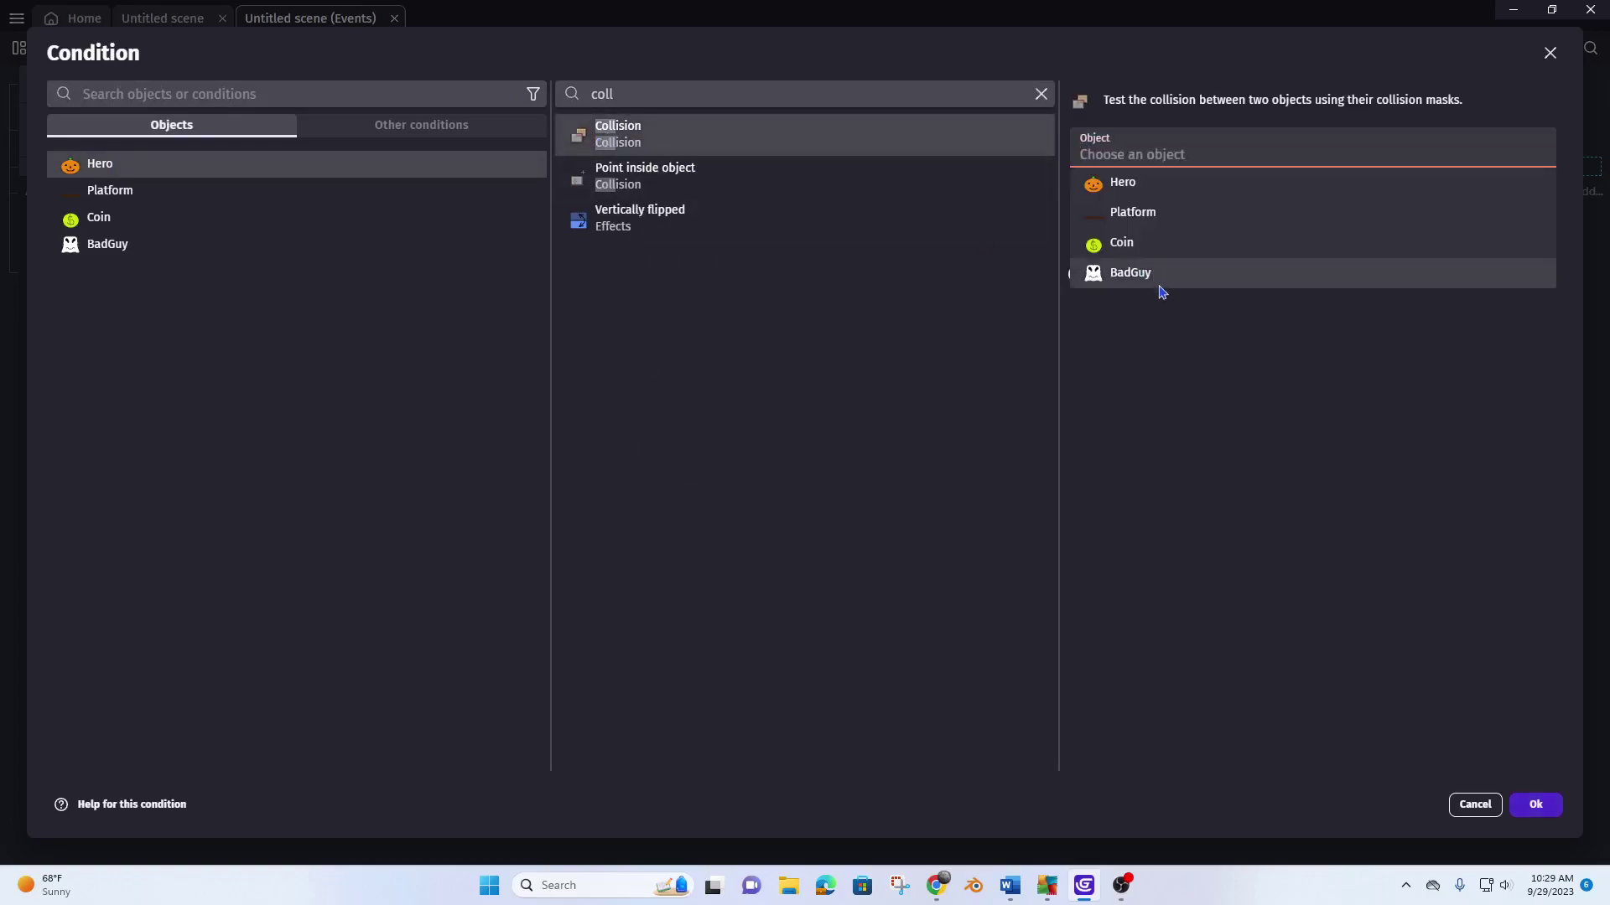
{"action": "left_click", "coordinate": [1133, 276]}
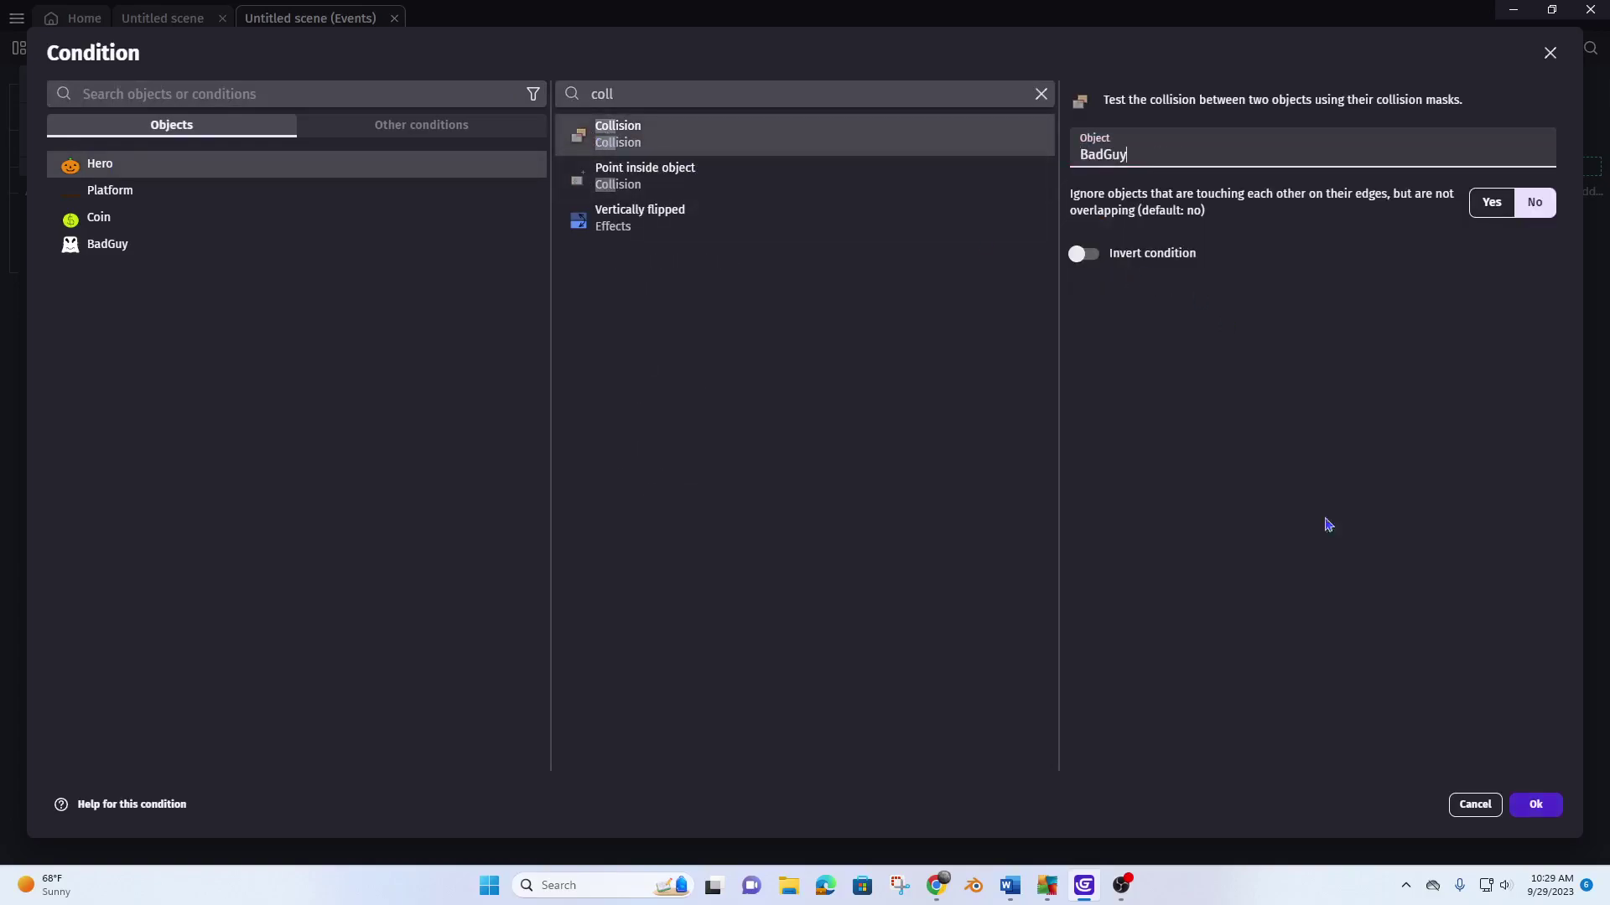
{"action": "left_click", "coordinate": [1541, 806]}
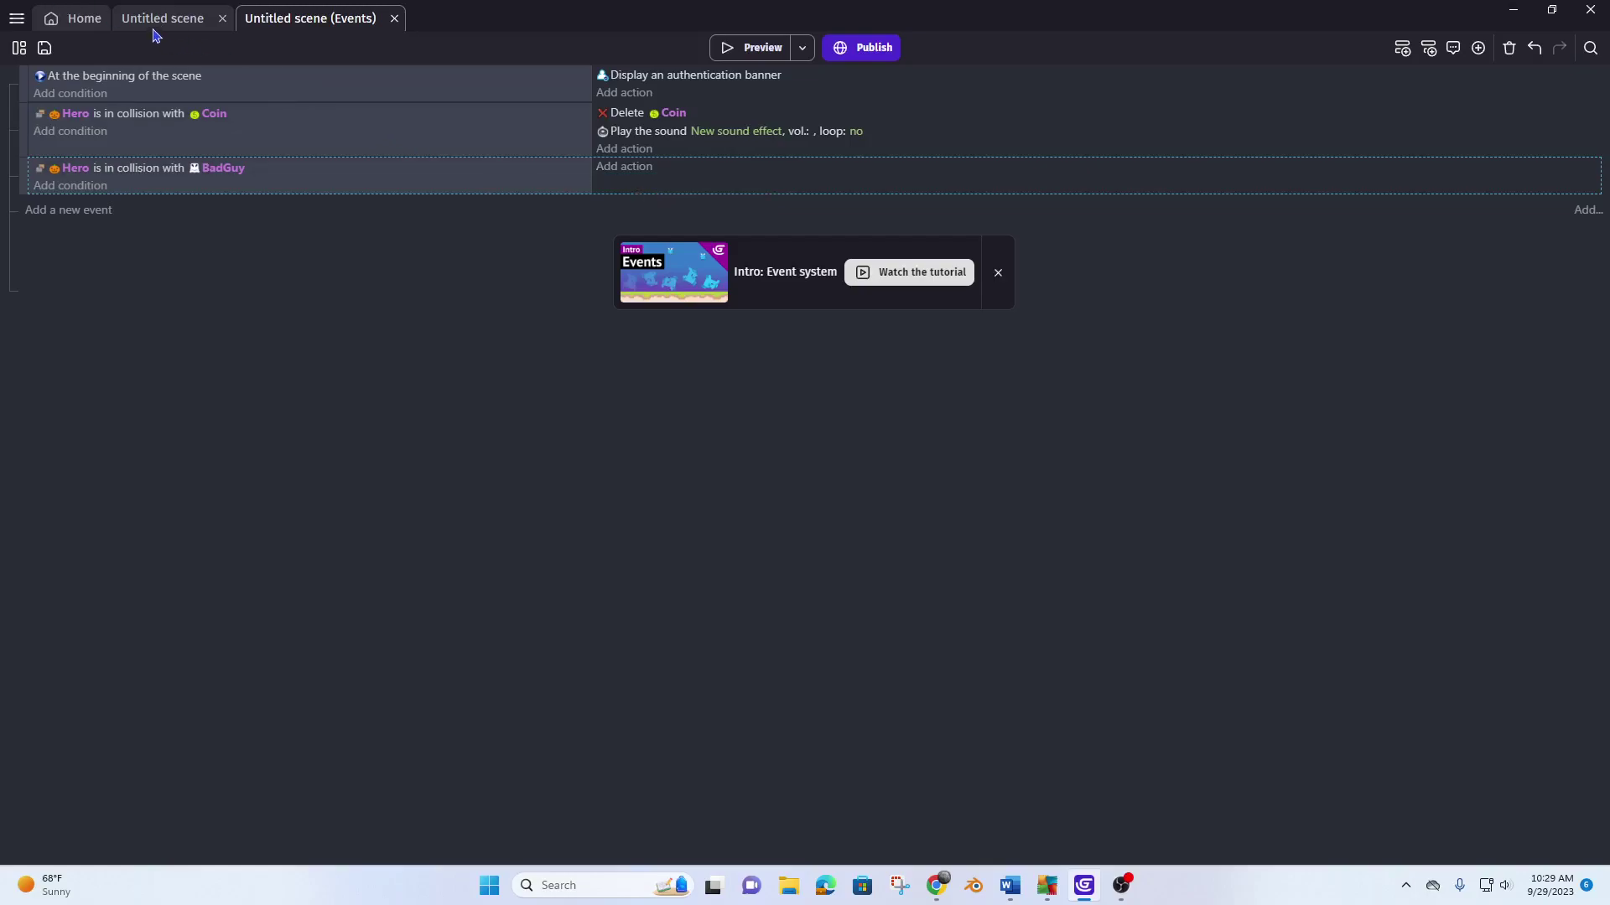
- Add a Change the scene action targeting "Untitled scene" to the event testing Hero's collision with BadGuy
{"action": "left_click", "coordinate": [621, 168]}
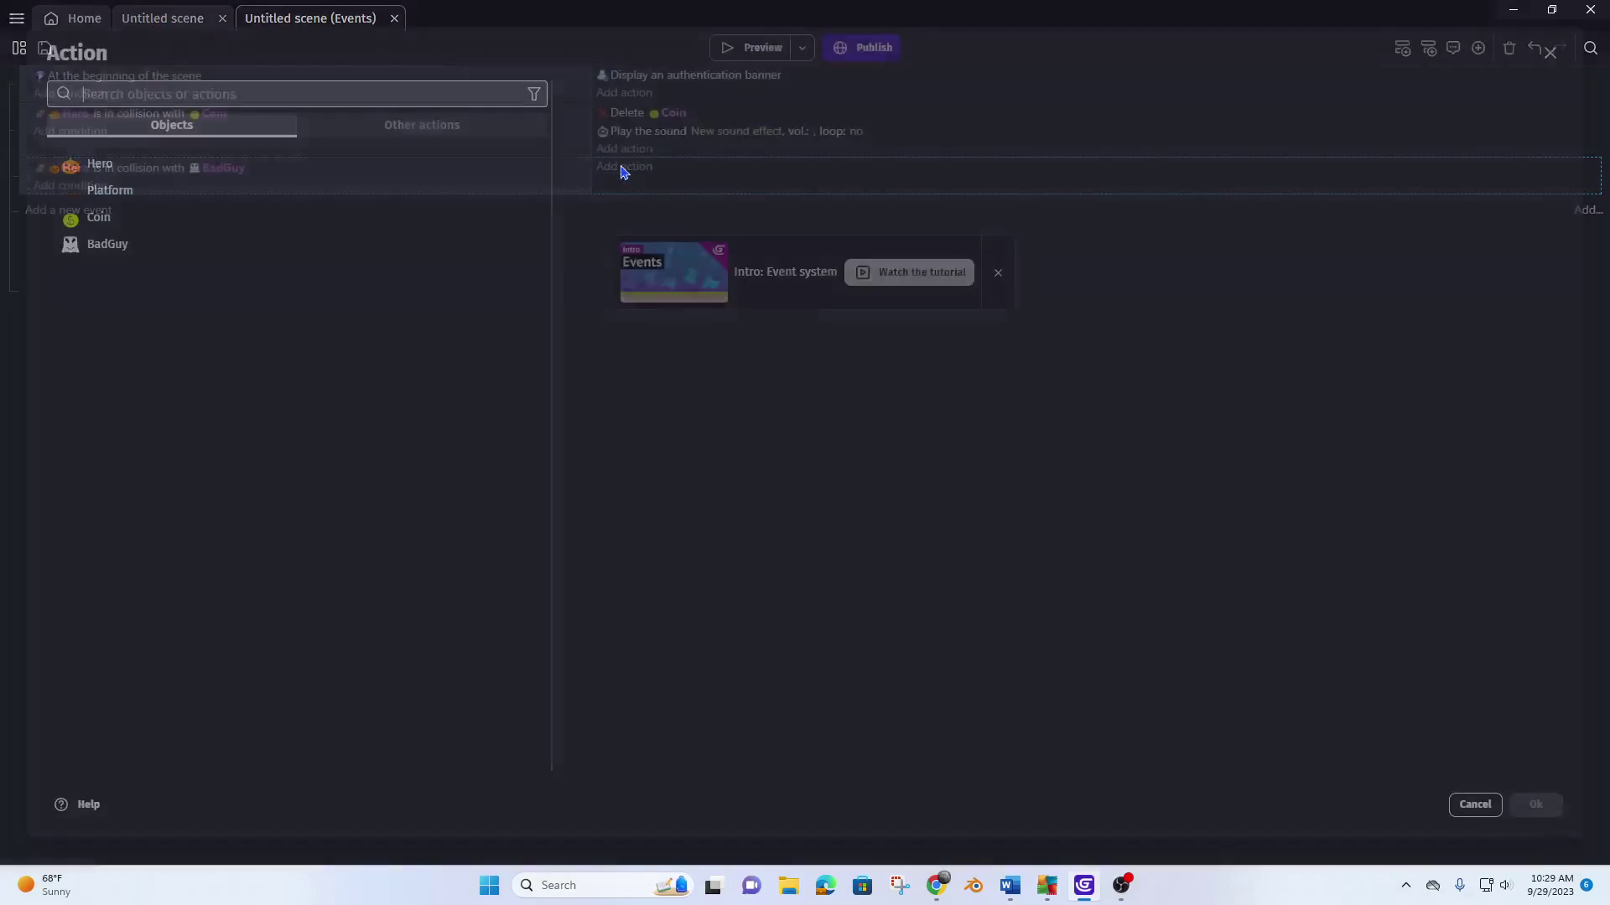
{"action": "type", "text": "chan"}
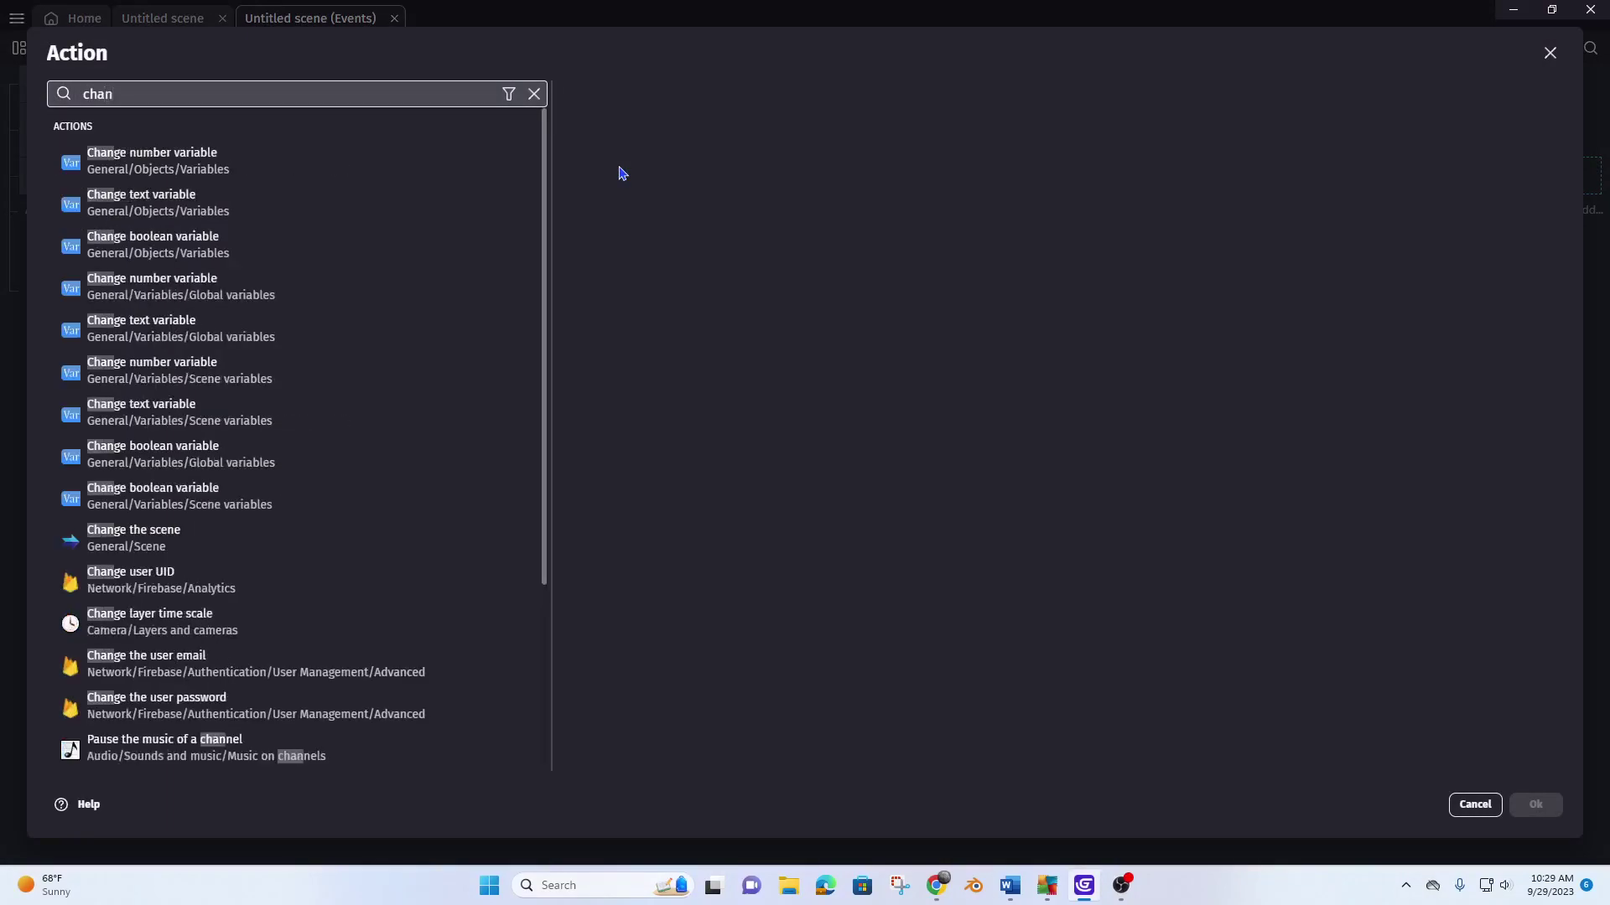
{"action": "type", "text": "ge"}
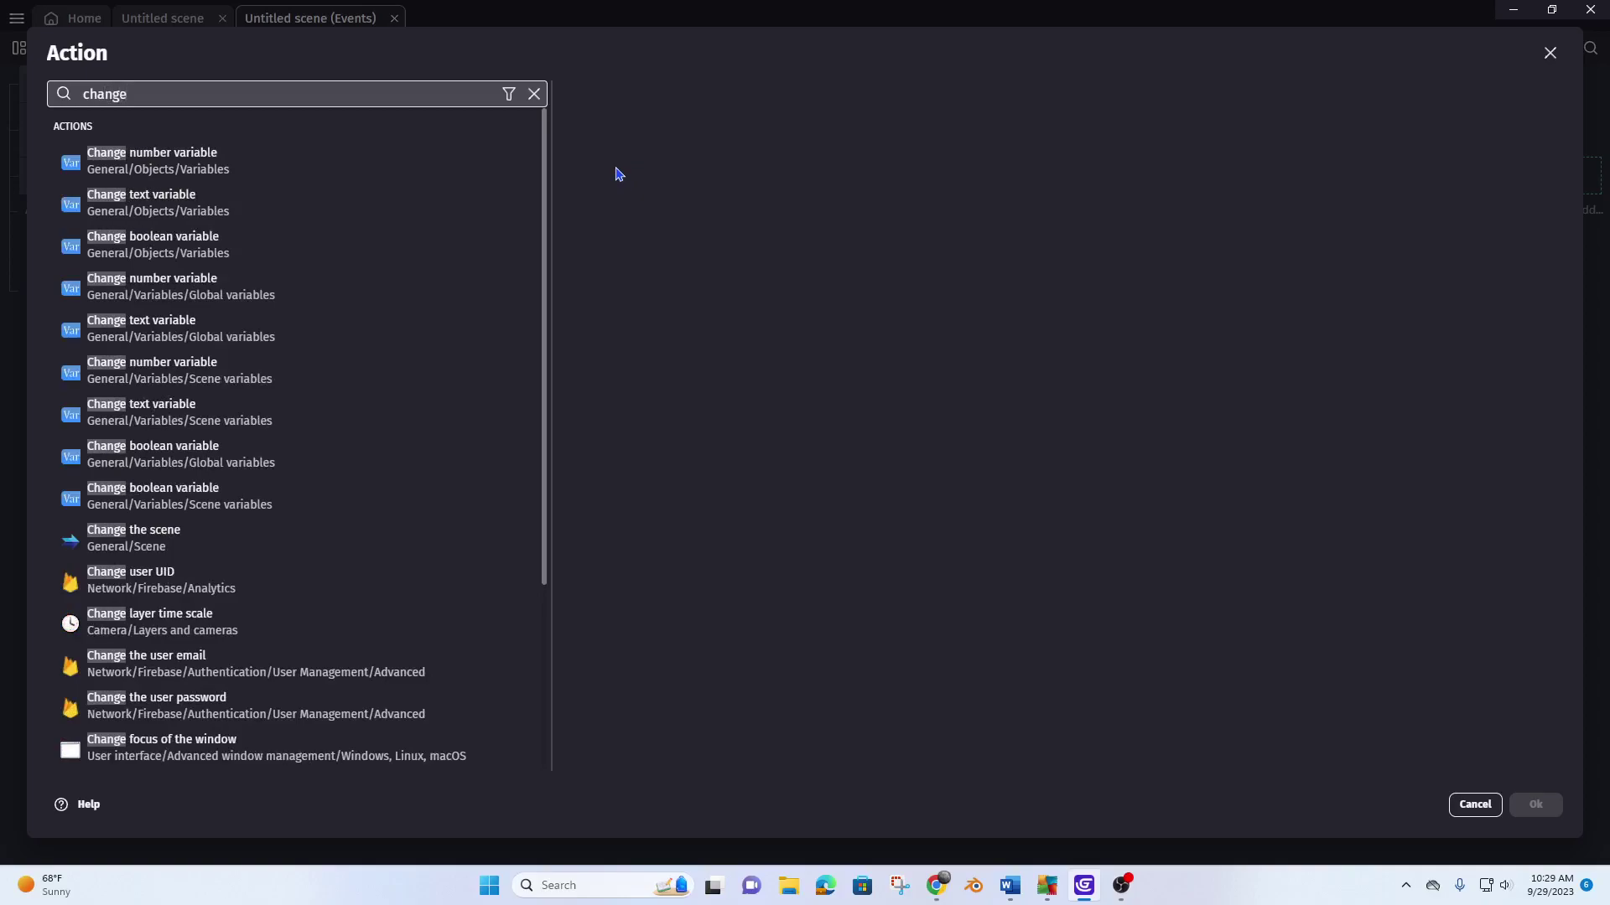
{"action": "left_click", "coordinate": [109, 543]}
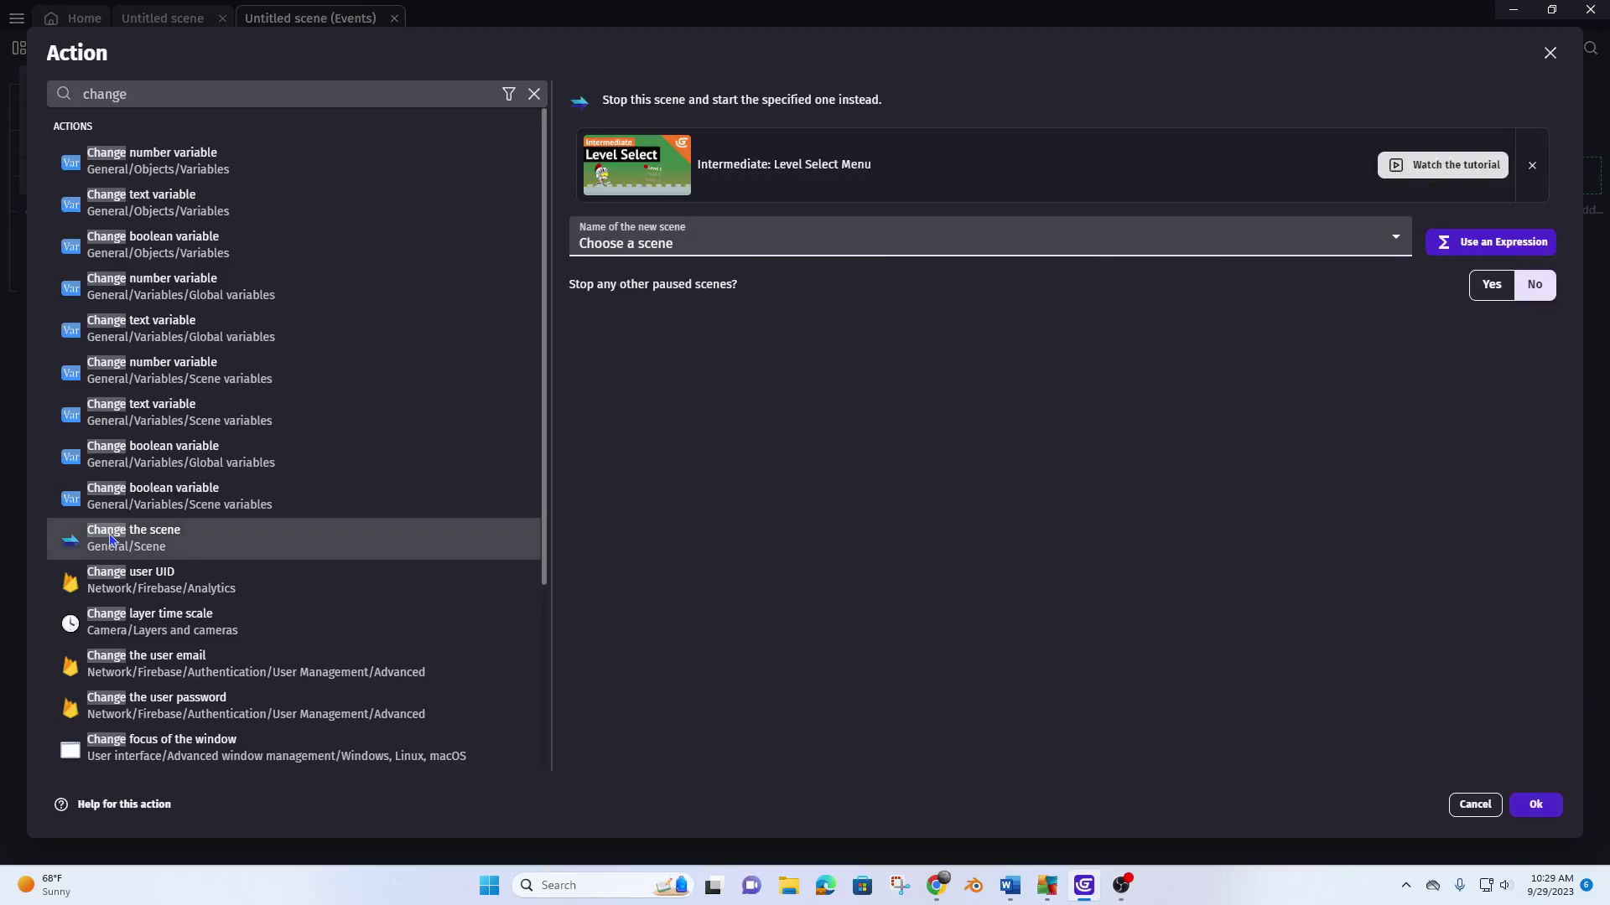
{"action": "left_click", "coordinate": [751, 242]}
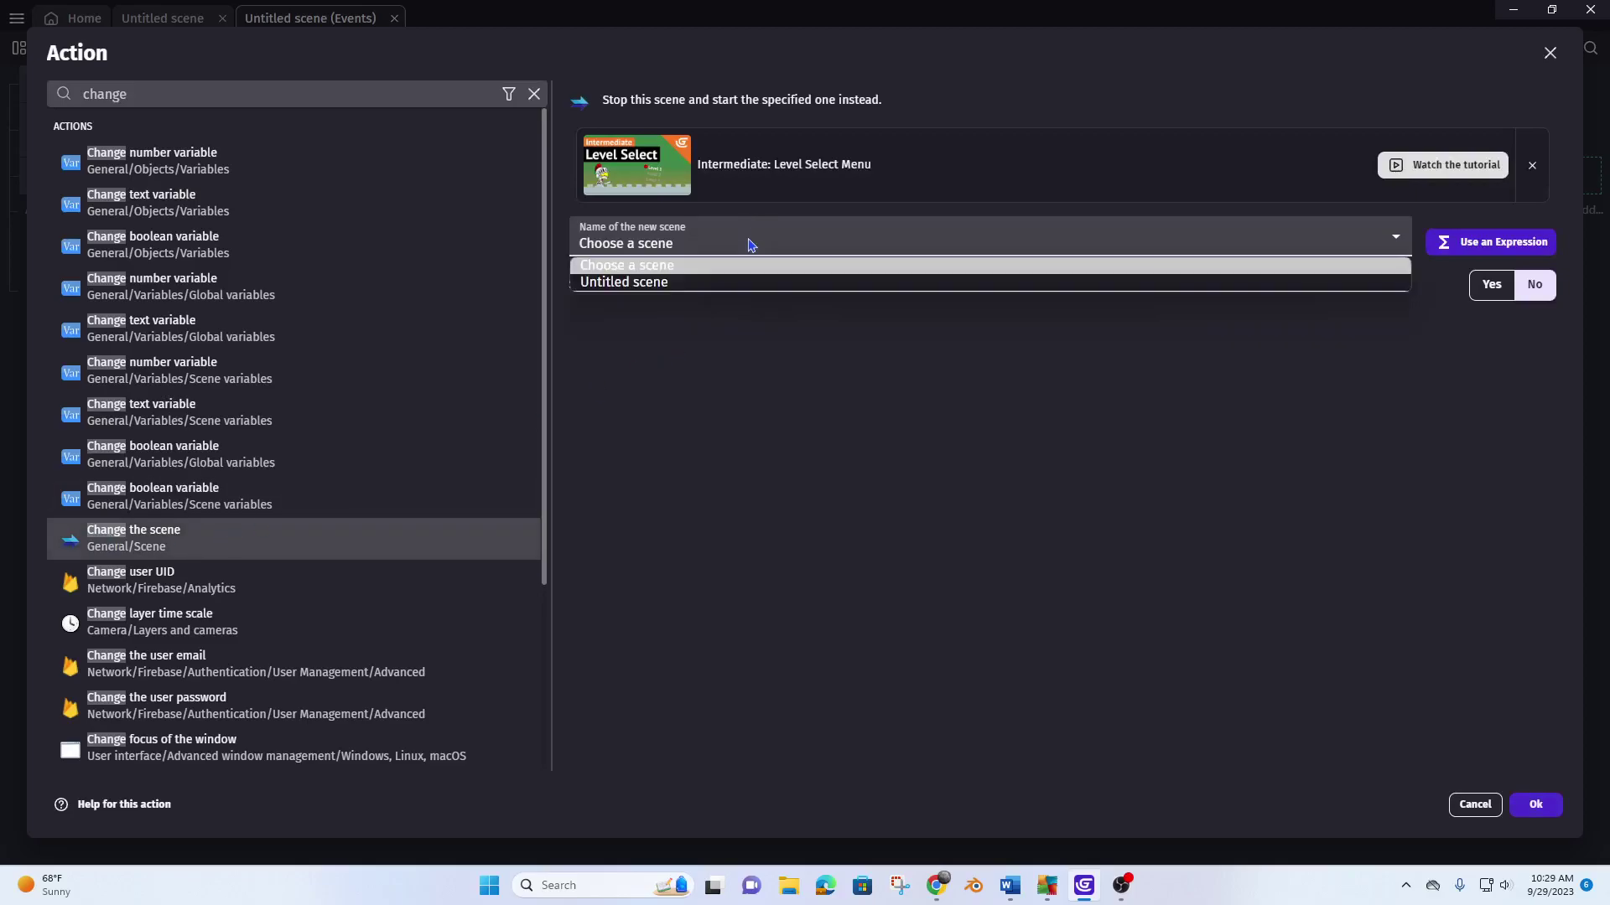
{"action": "left_click", "coordinate": [674, 283]}
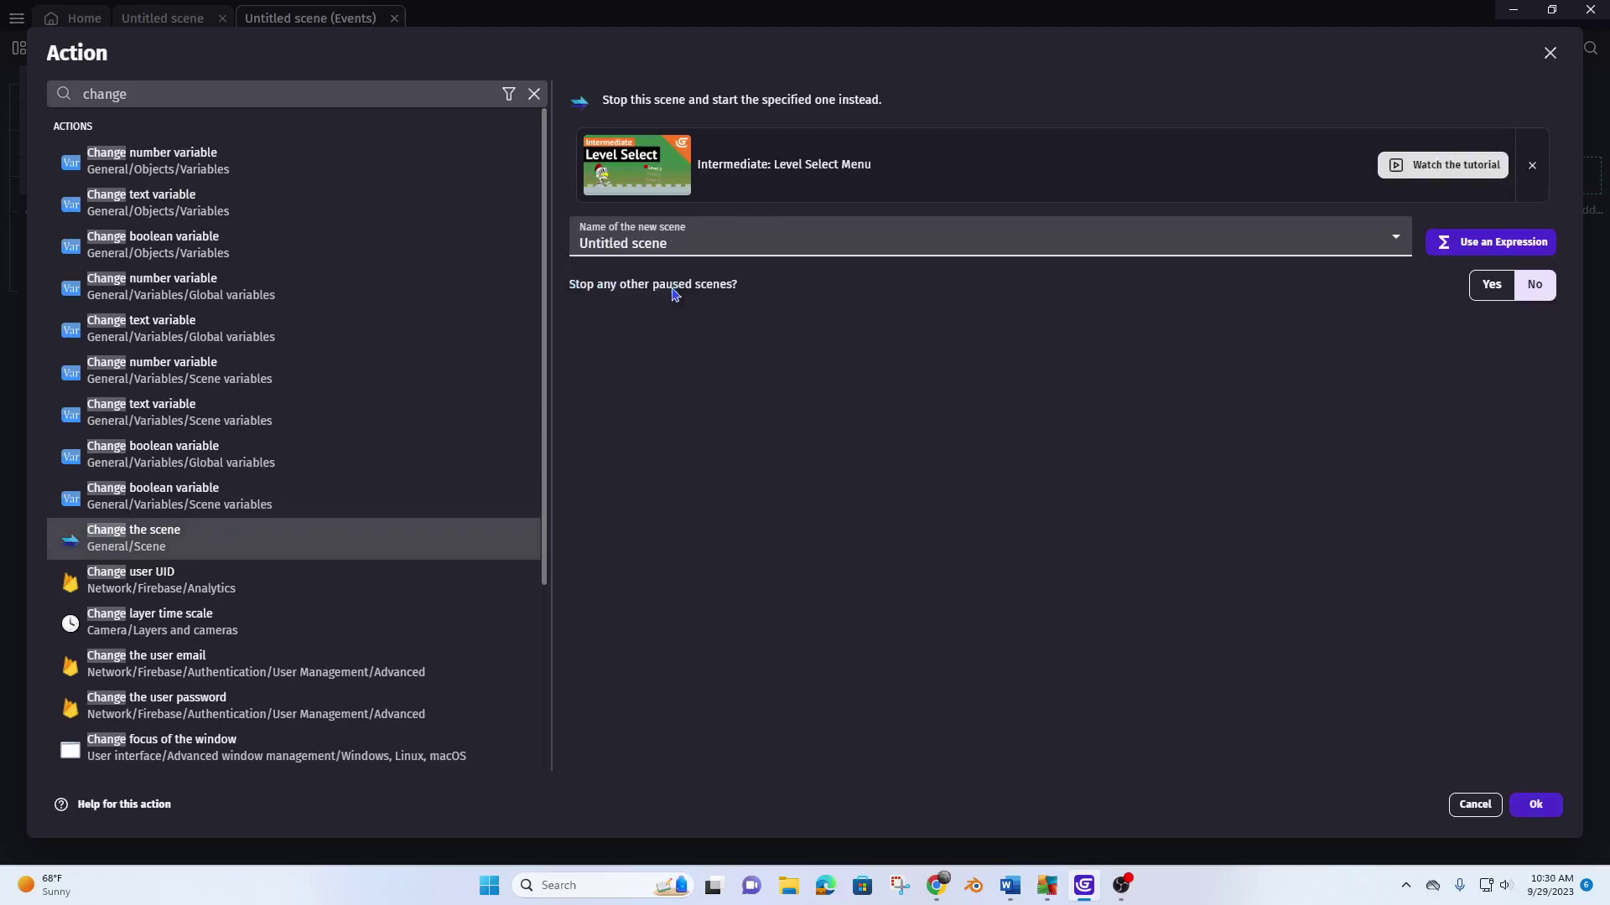
{"action": "left_click", "coordinate": [1543, 807]}
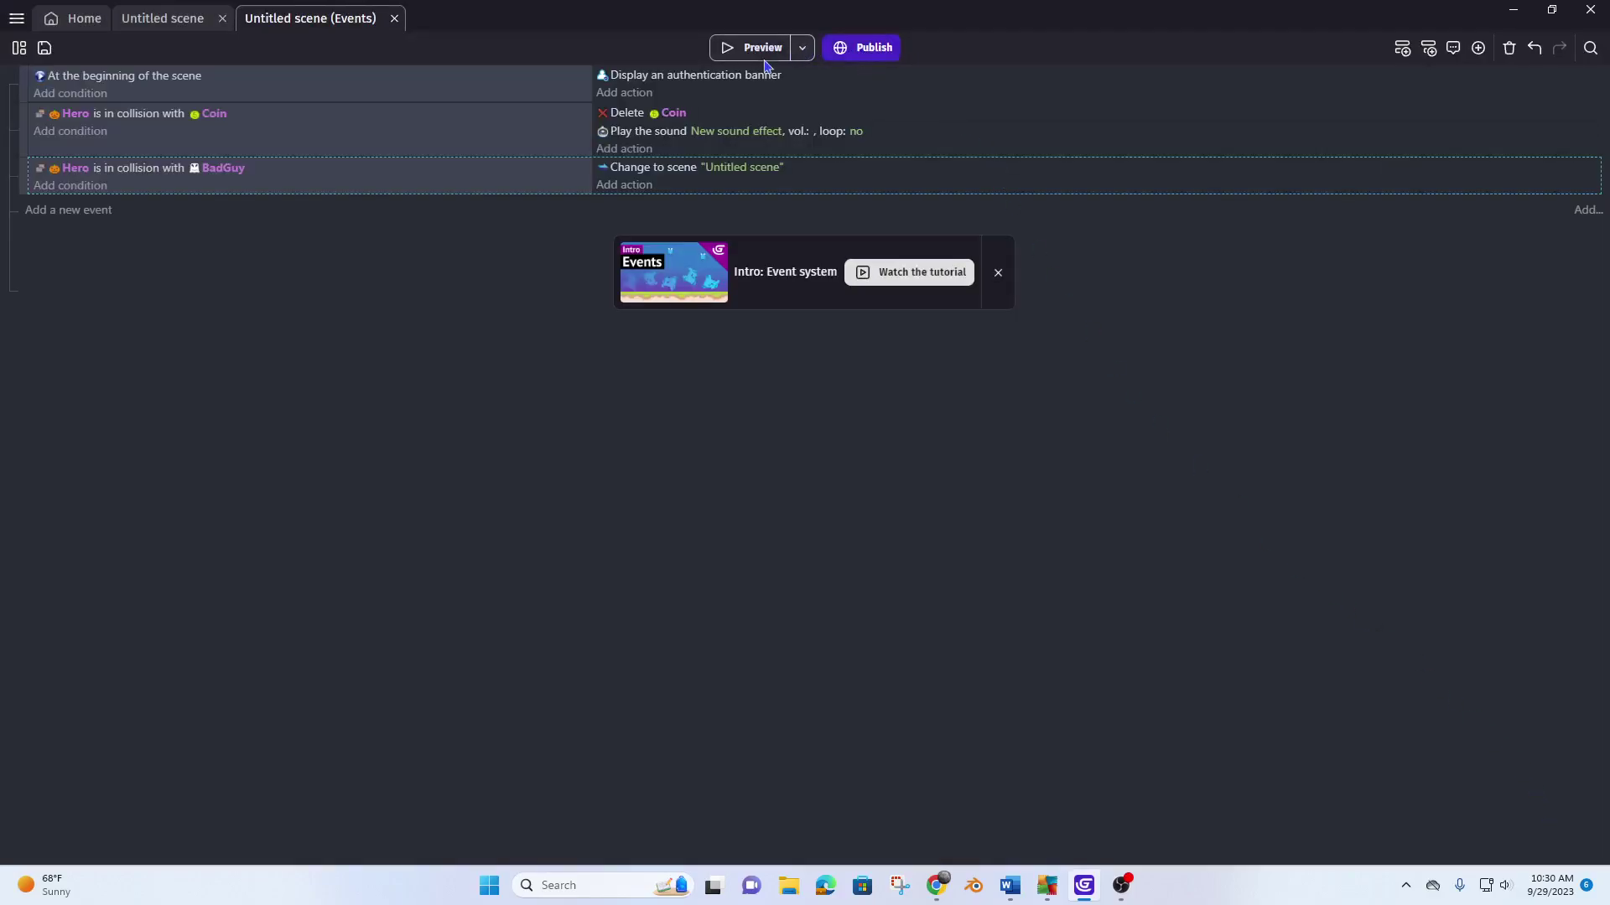
- Preview the scene and jump Hero across the platforms, through the first coin and into BadGuy
{"action": "left_click", "coordinate": [734, 50]}
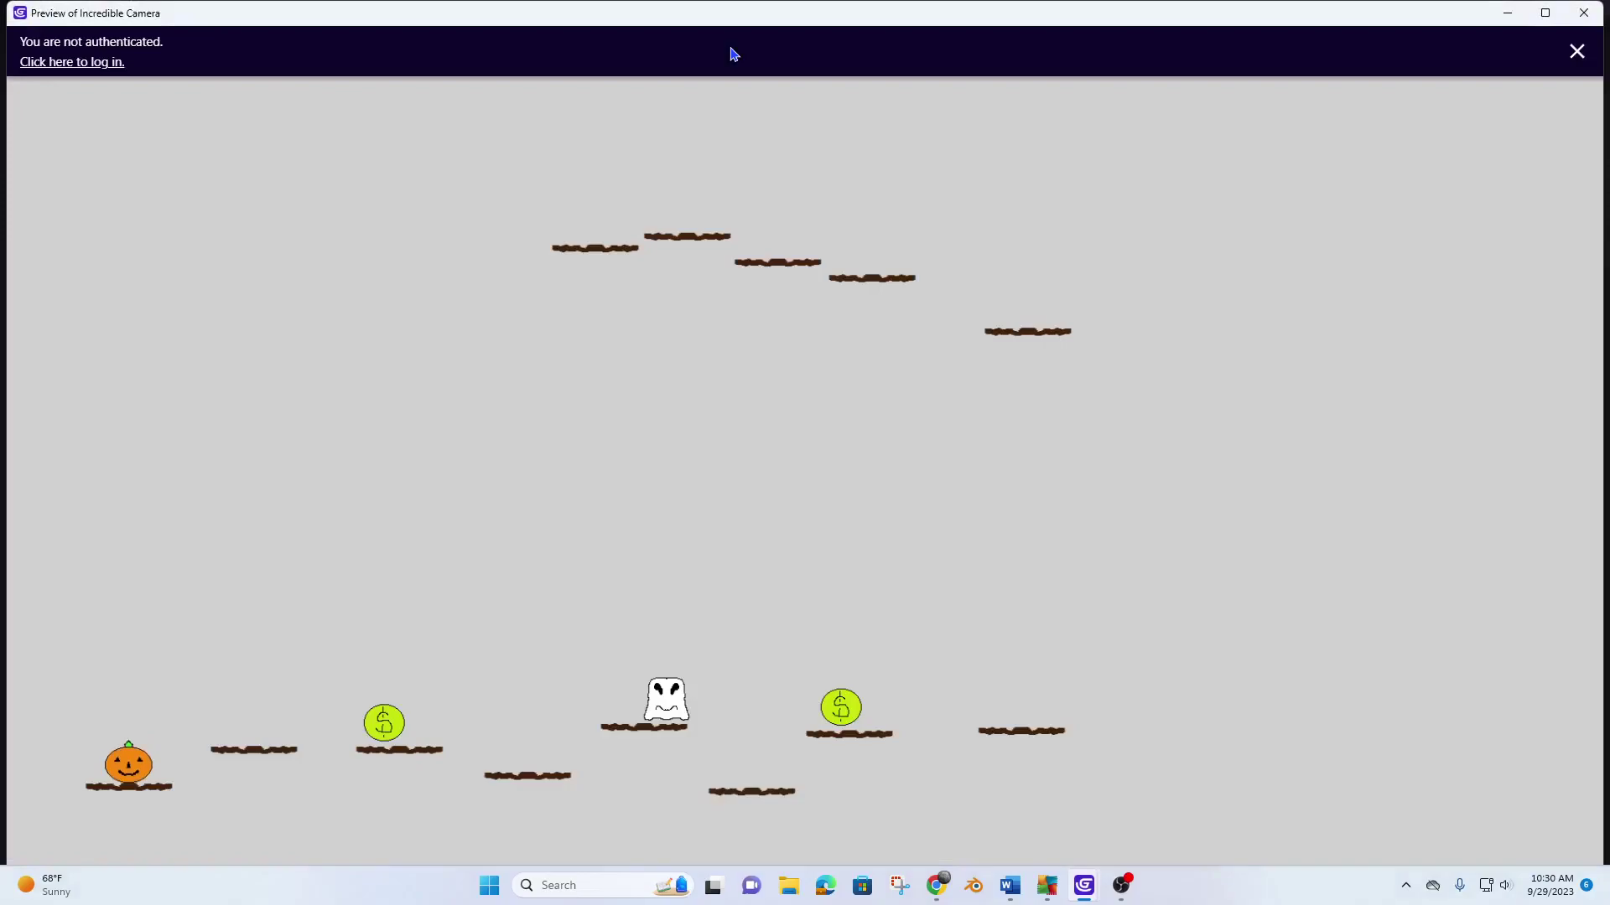
{"action": "key", "text": "Right"}
{"action": "key", "text": "Up"}
{"action": "key", "text": "Left"}
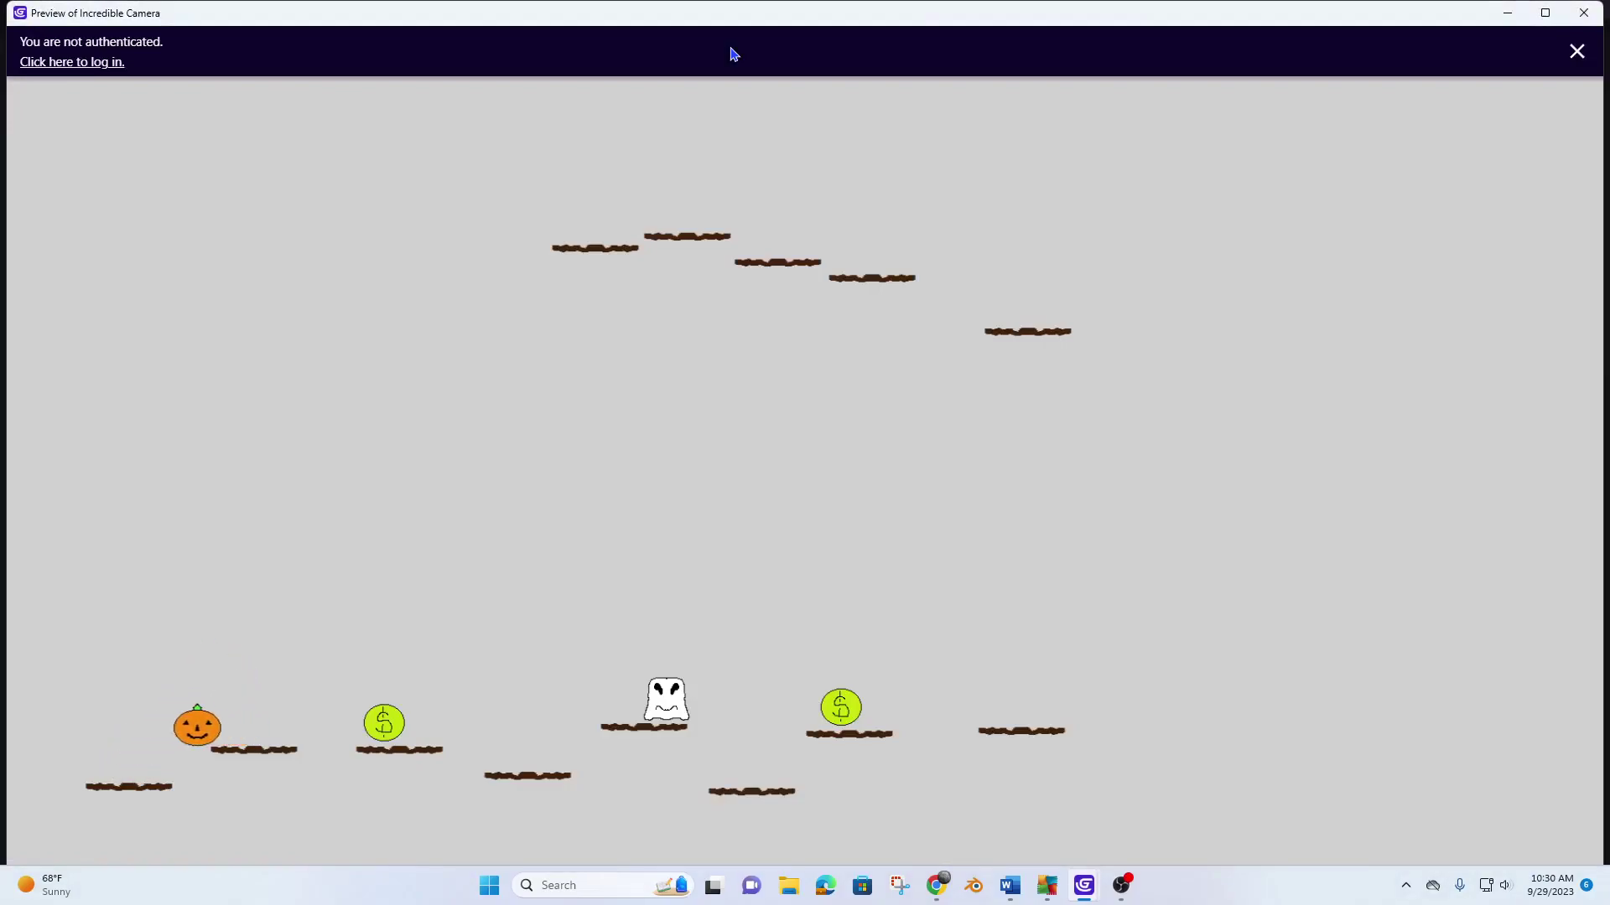
{"action": "key", "text": "Right"}
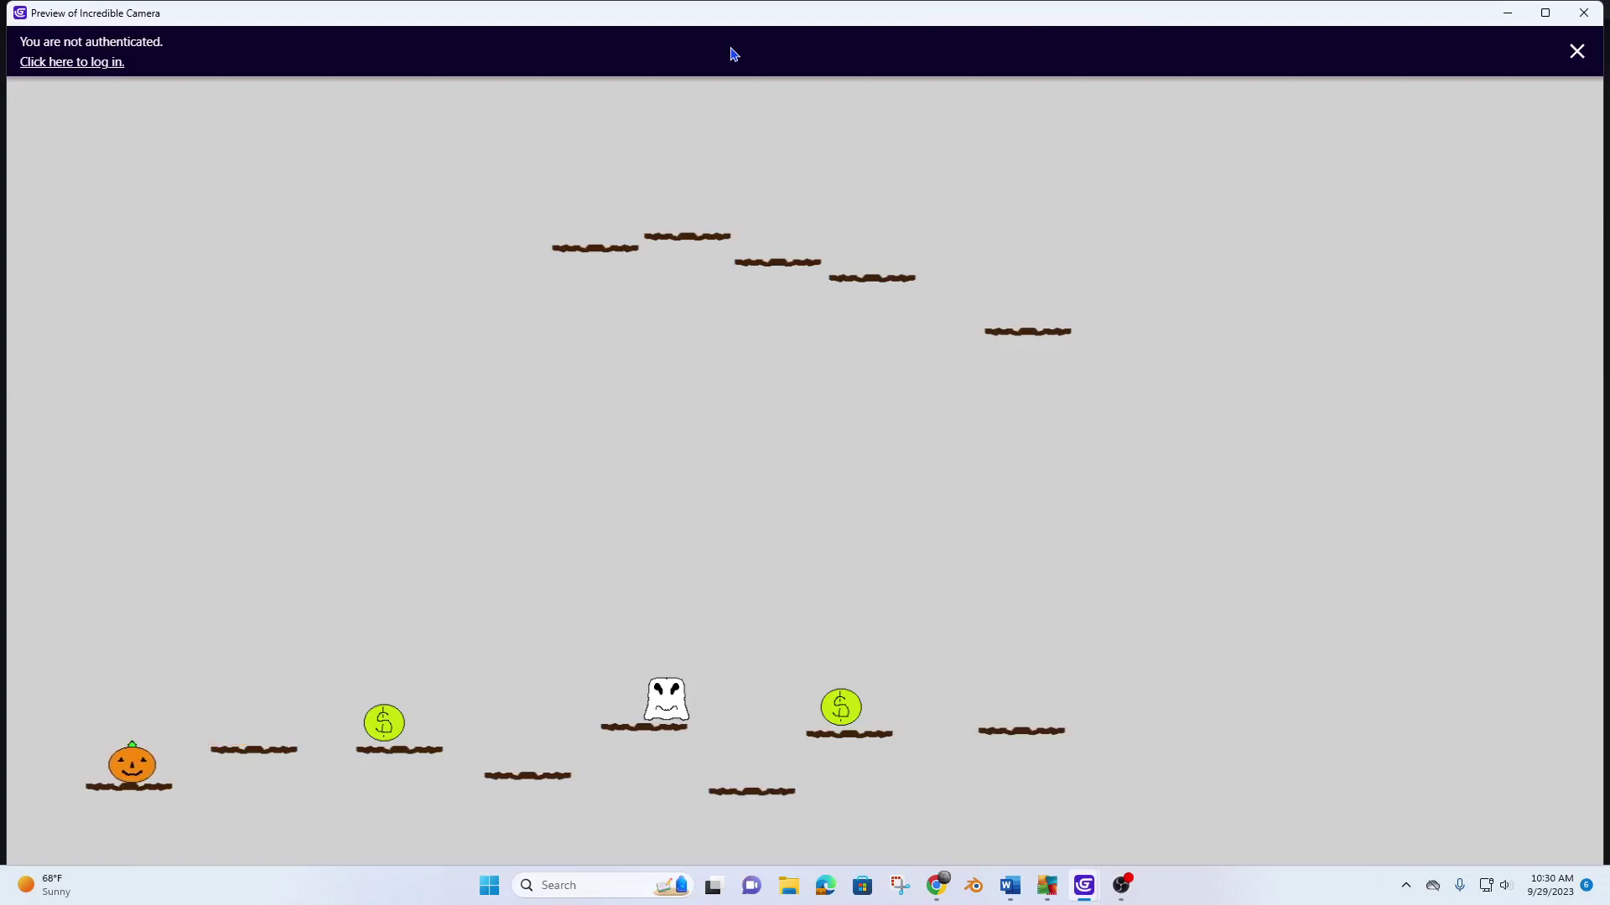
{"action": "key", "text": "Up"}
{"action": "key", "text": "Right"}
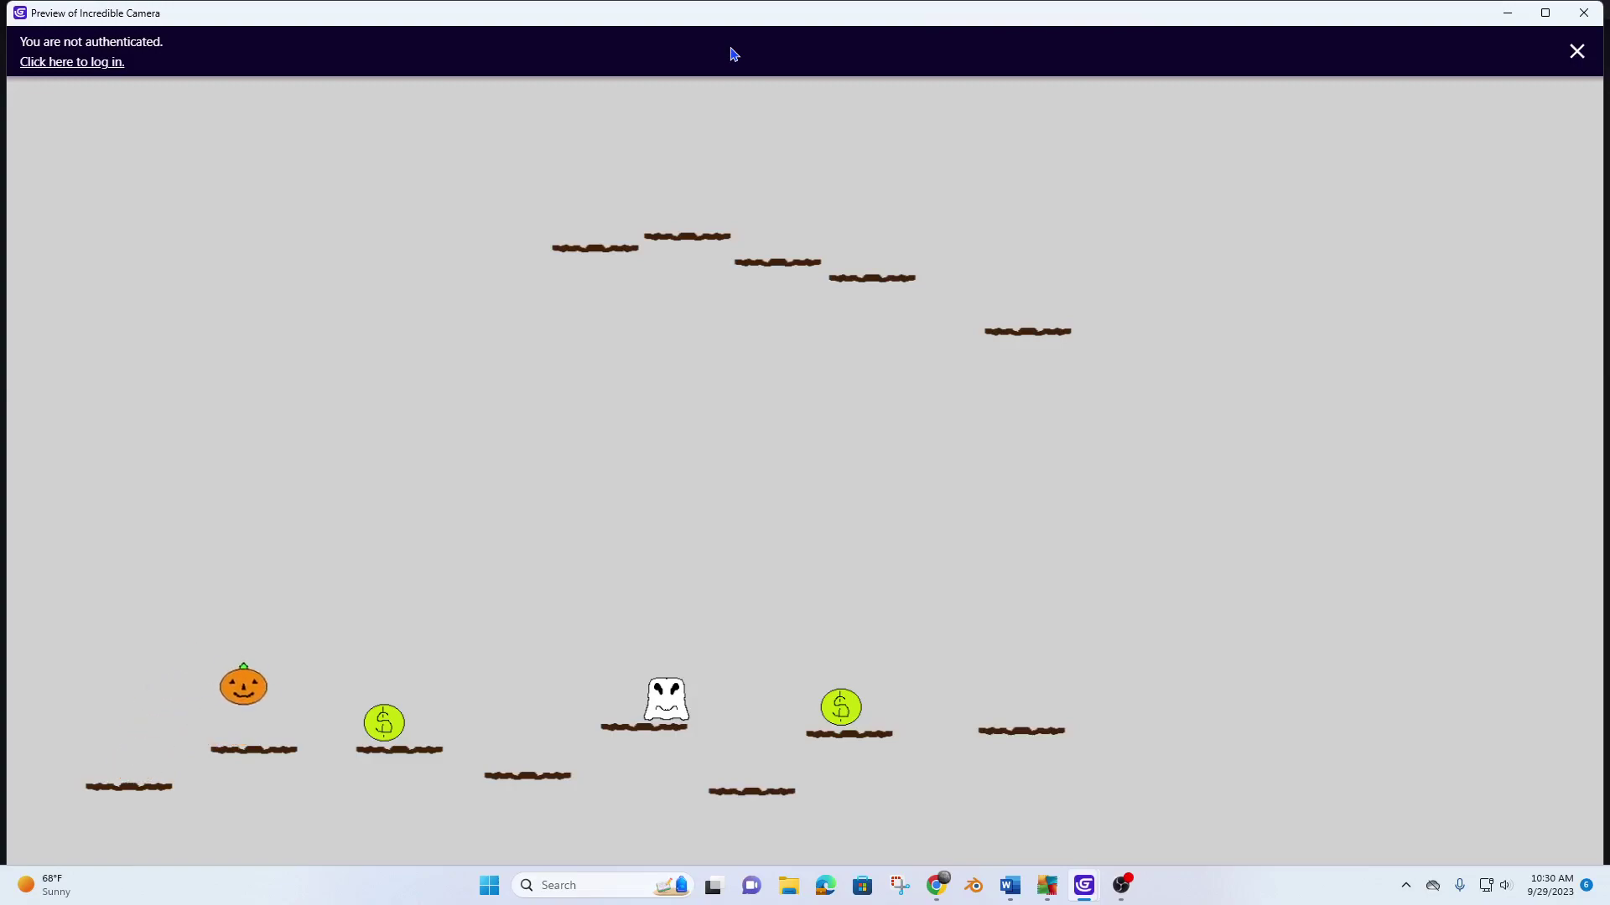
{"action": "key", "text": "Up"}
{"action": "key", "text": "Right"}
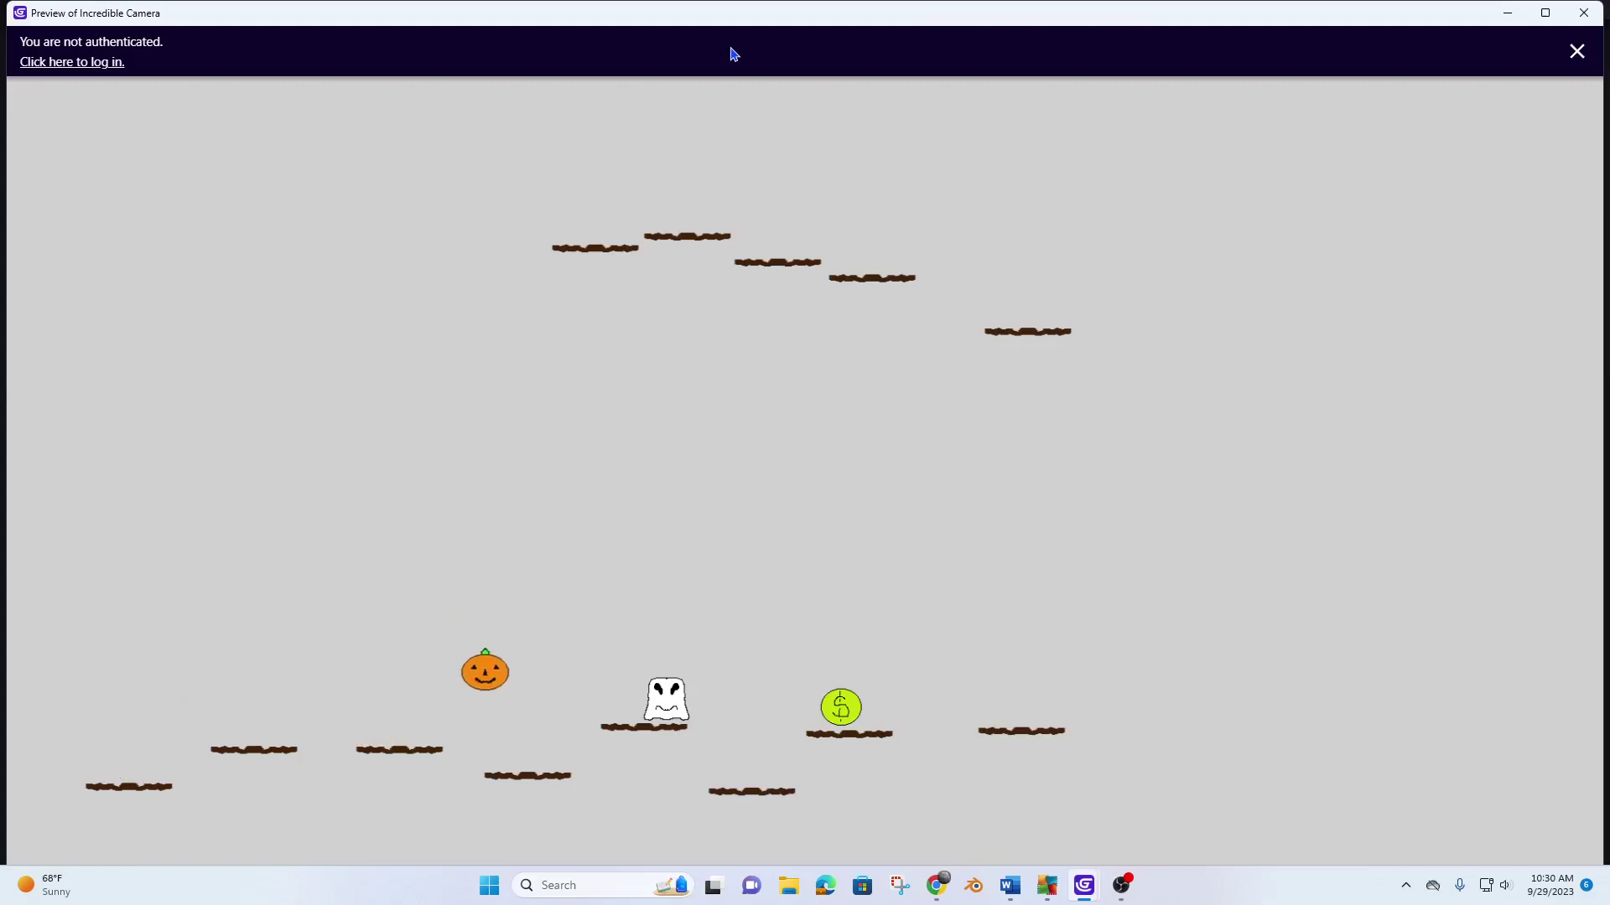
{"action": "key", "text": "Up"}
{"action": "key", "text": "Right"}
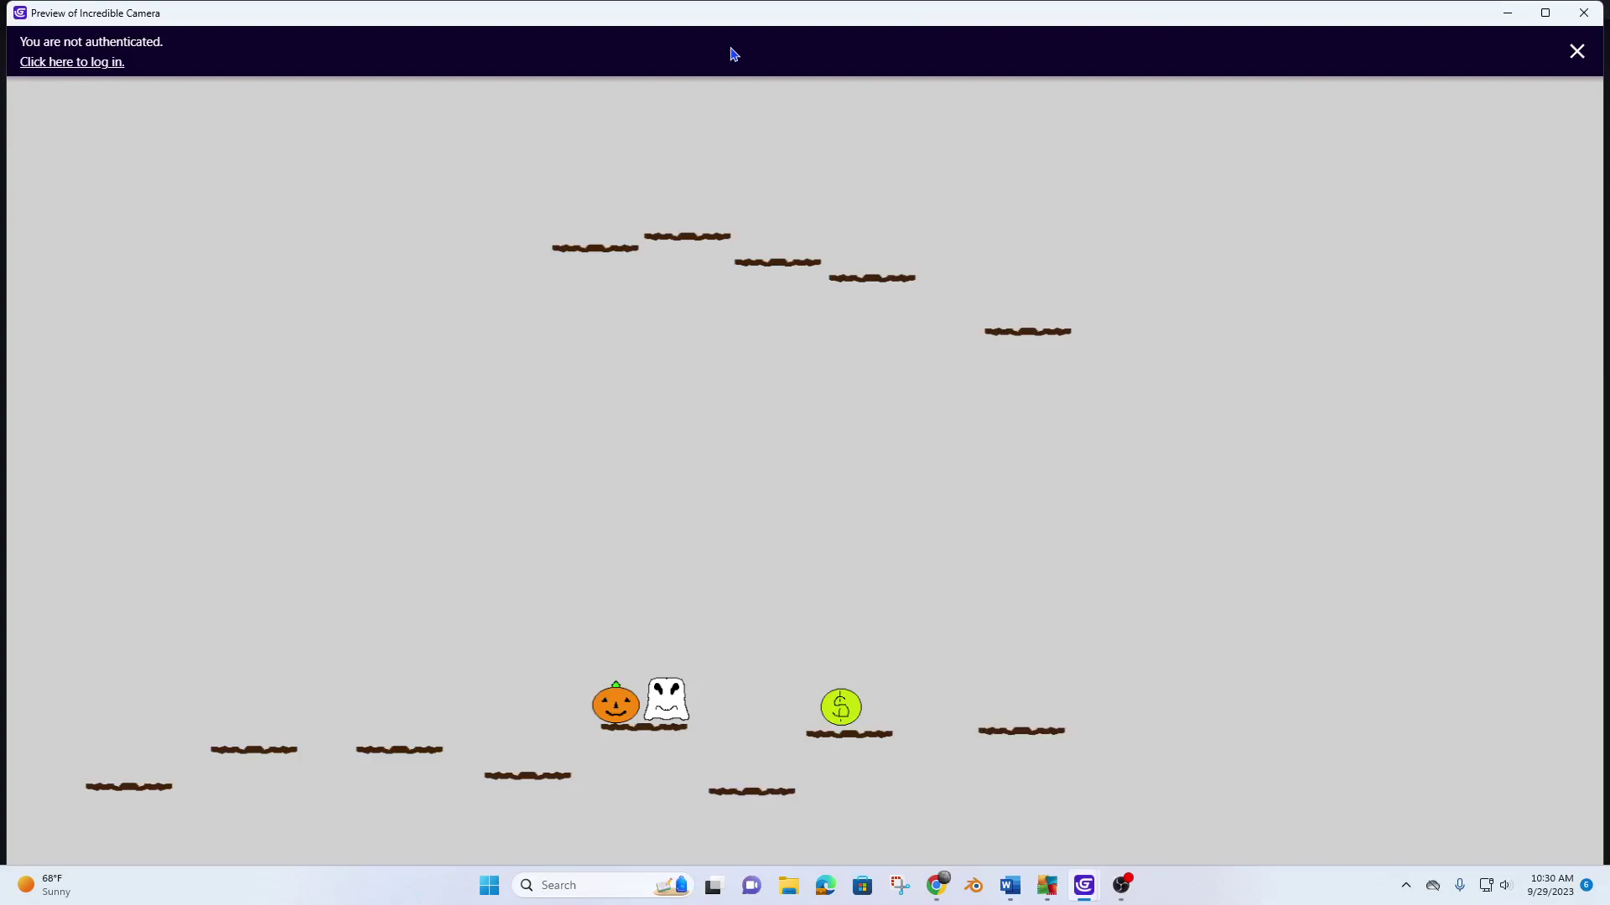
- Play again from the start, jumping Hero over BadGuy onto the second coin's platform, and close the preview
{"action": "key", "text": "Up"}
{"action": "key", "text": "Right"}
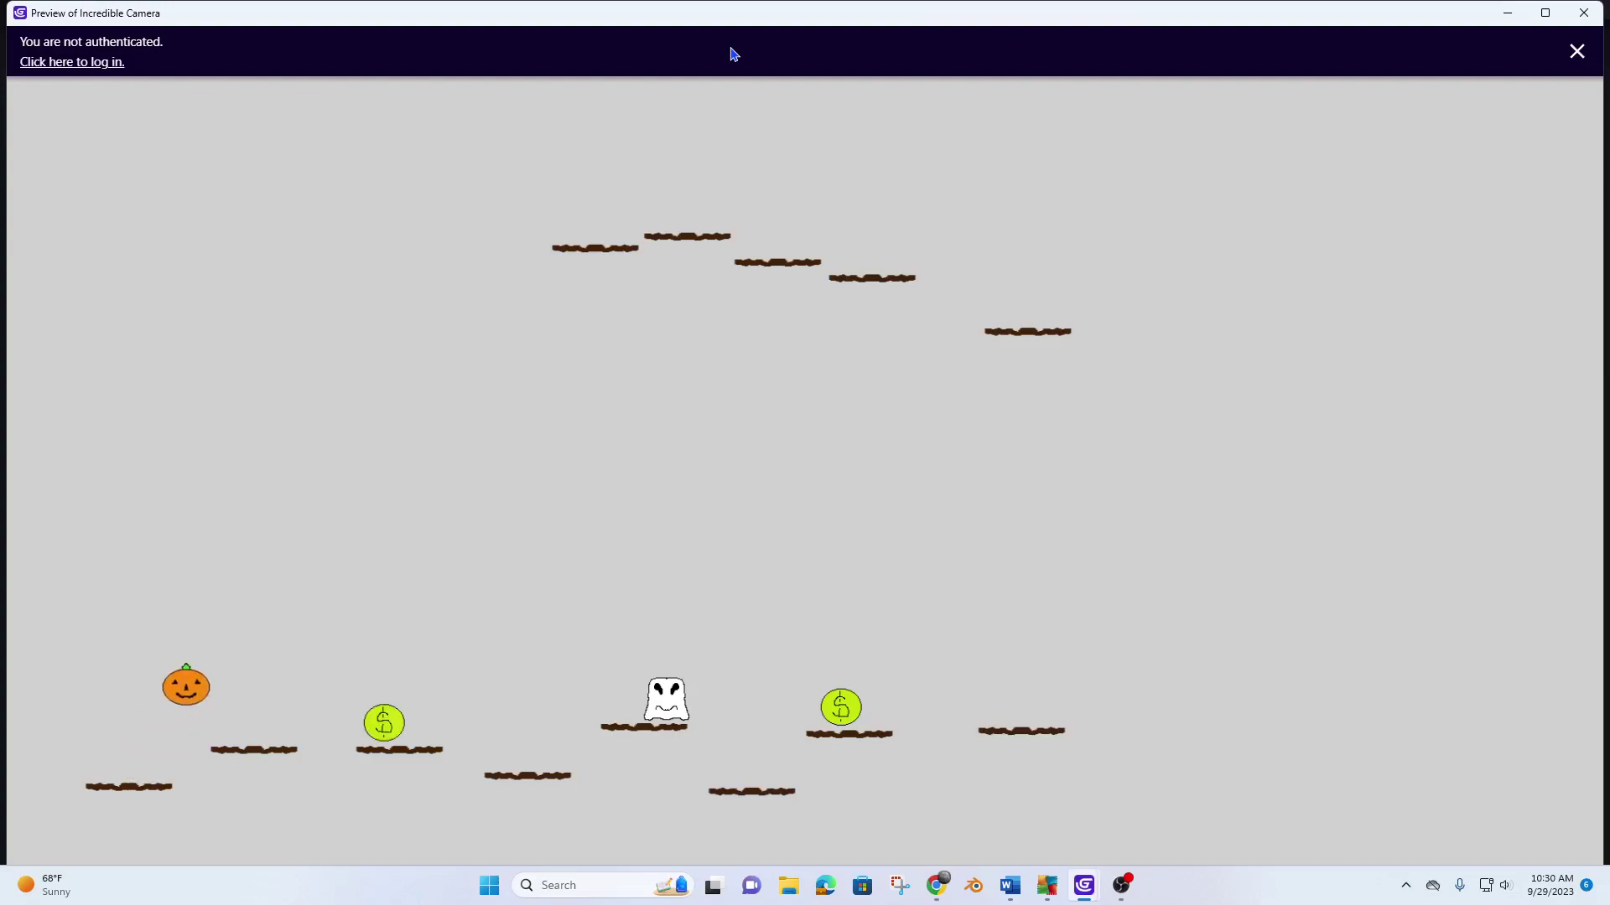
{"action": "key", "text": "Up"}
{"action": "key", "text": "Up"}
{"action": "key", "text": "Right"}
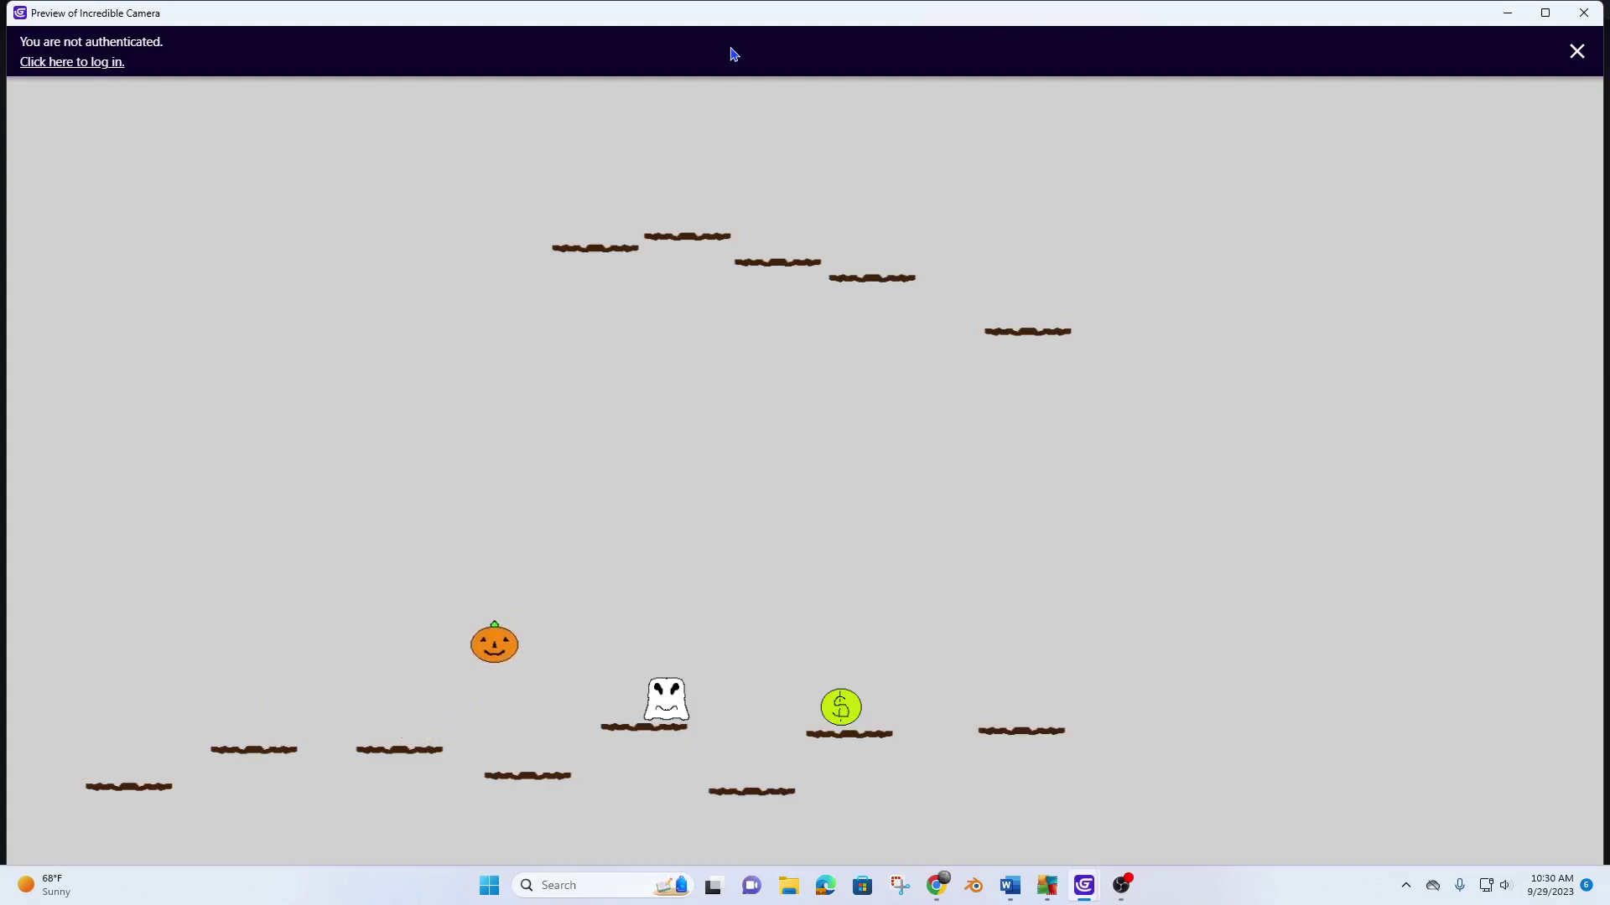
{"action": "key", "text": "Up"}
{"action": "key", "text": "Up"}
{"action": "key", "text": "Right"}
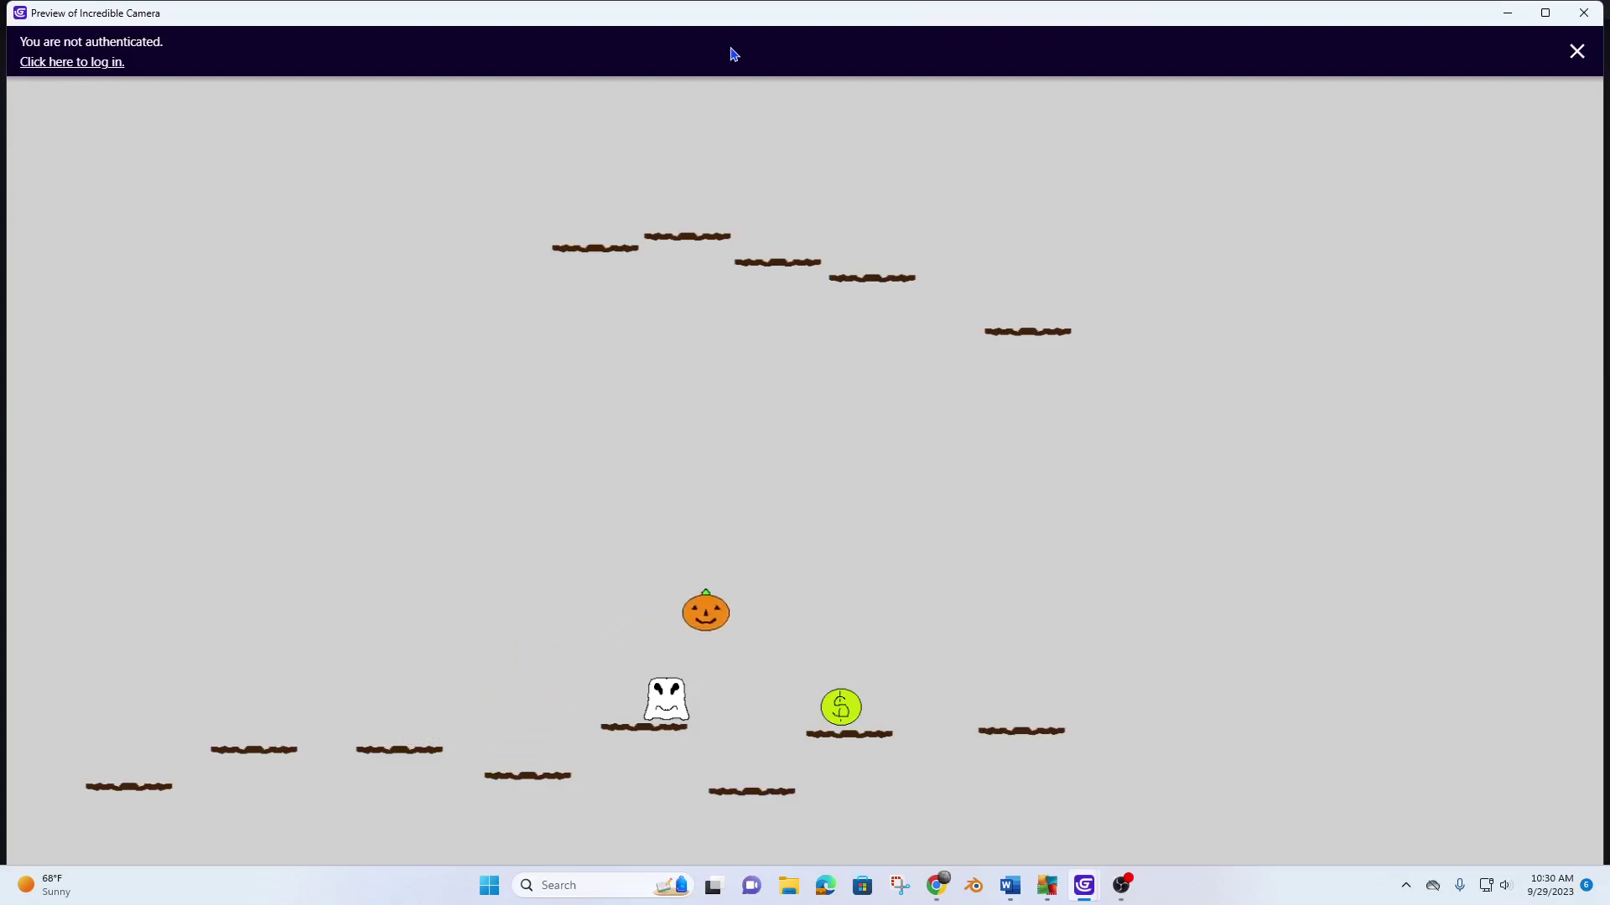
{"action": "key", "text": "Up"}
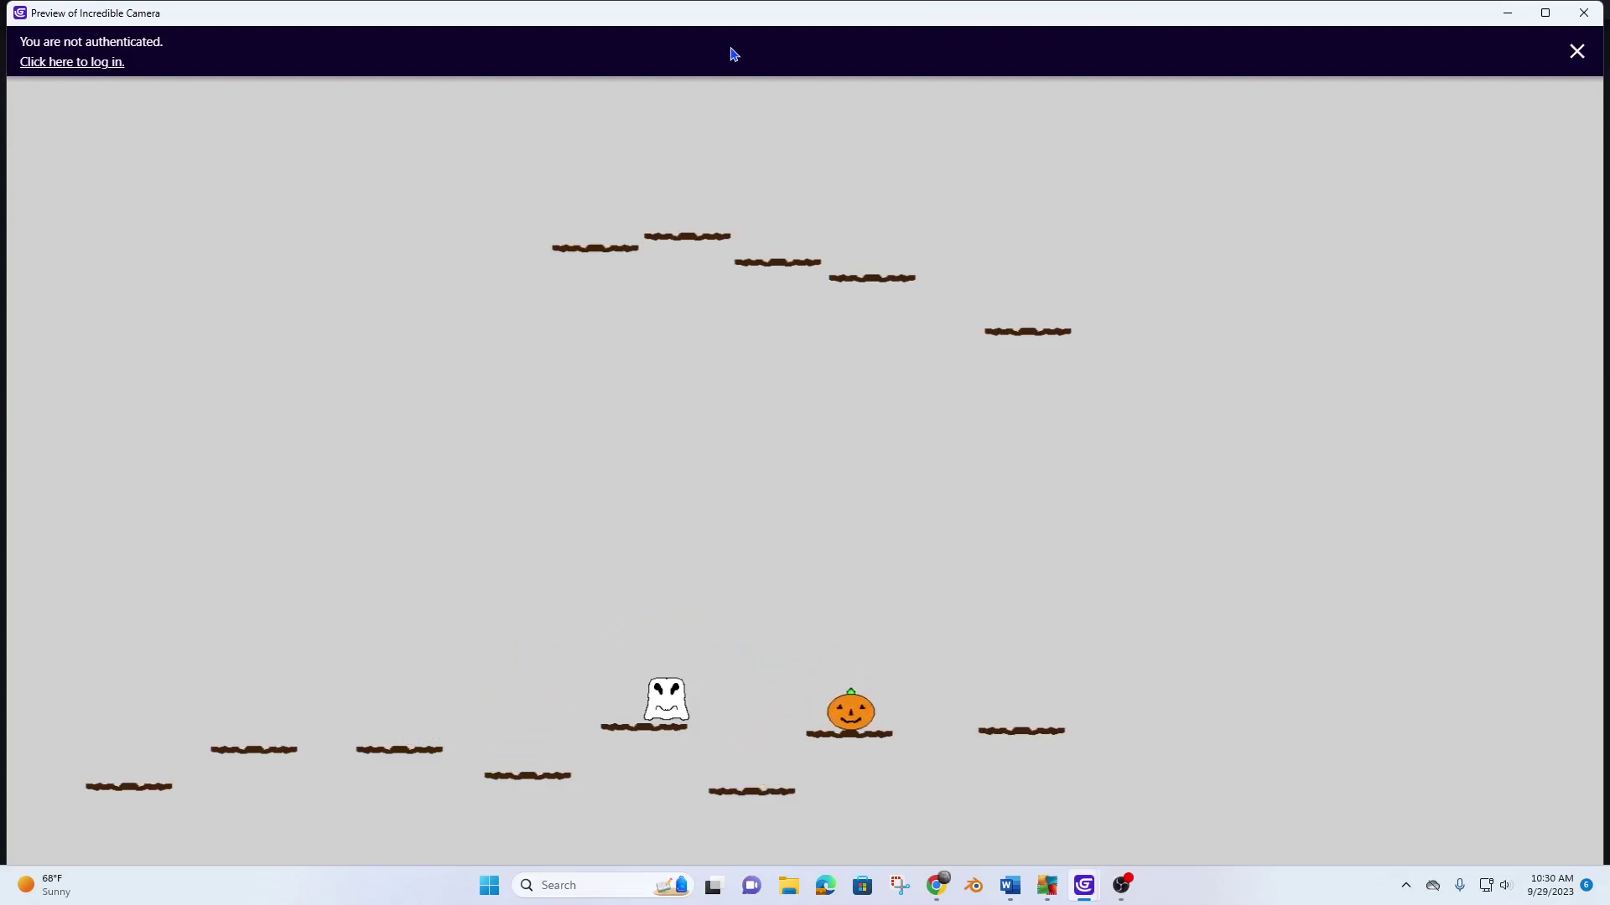
{"action": "left_click", "coordinate": [1590, 12]}
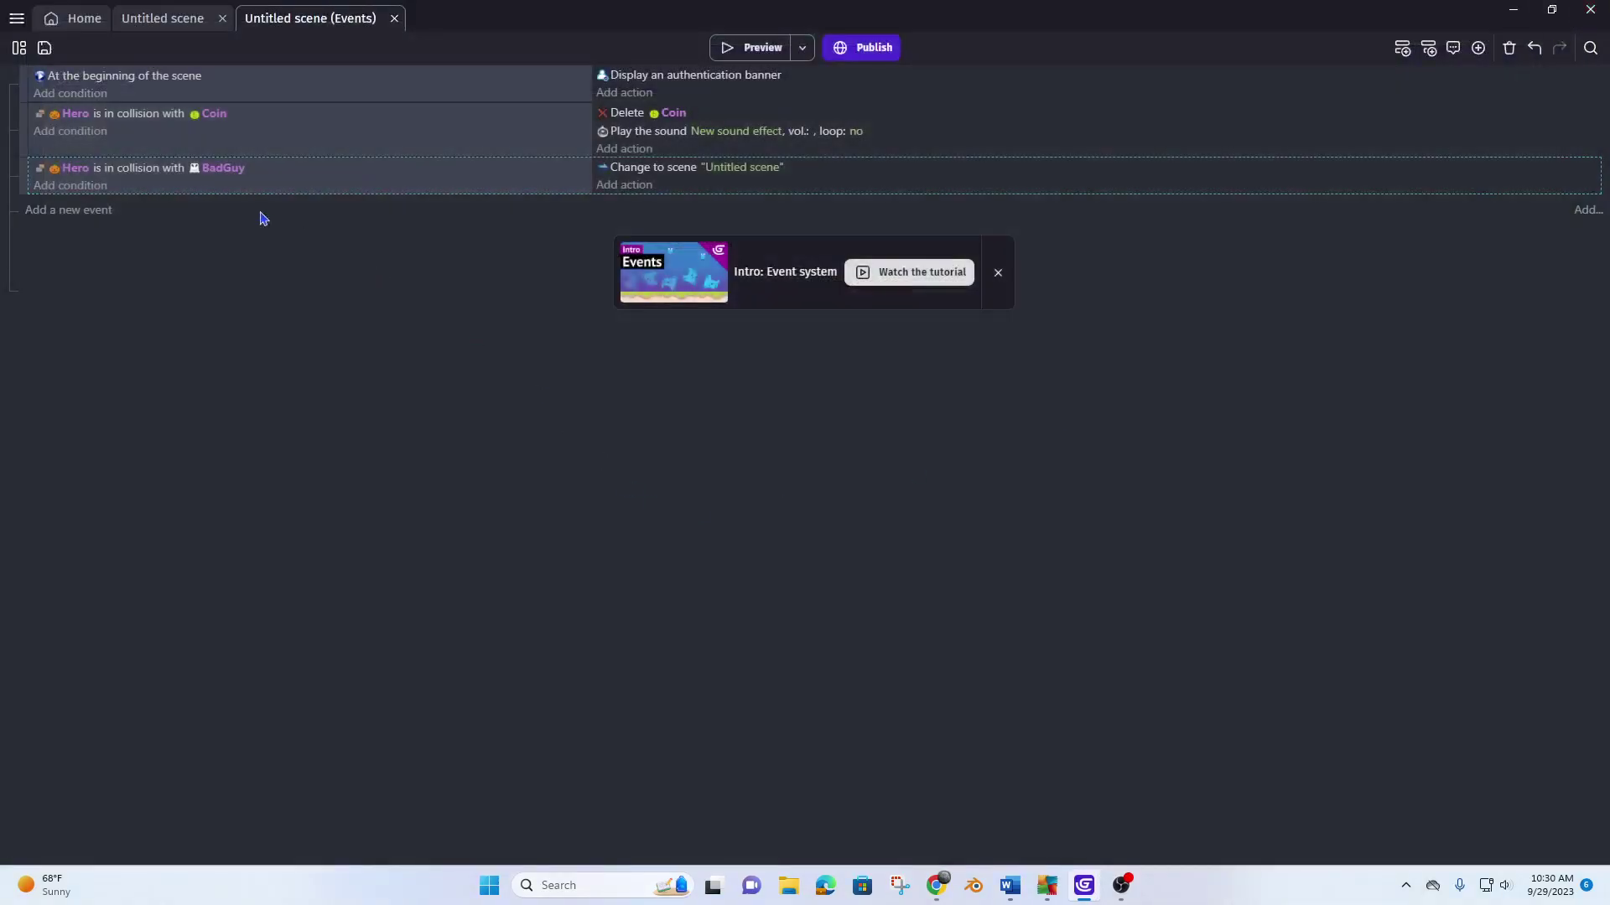
- Return to the scene layout and set its background color to dark green, hex 417505
{"action": "left_click", "coordinate": [156, 24]}
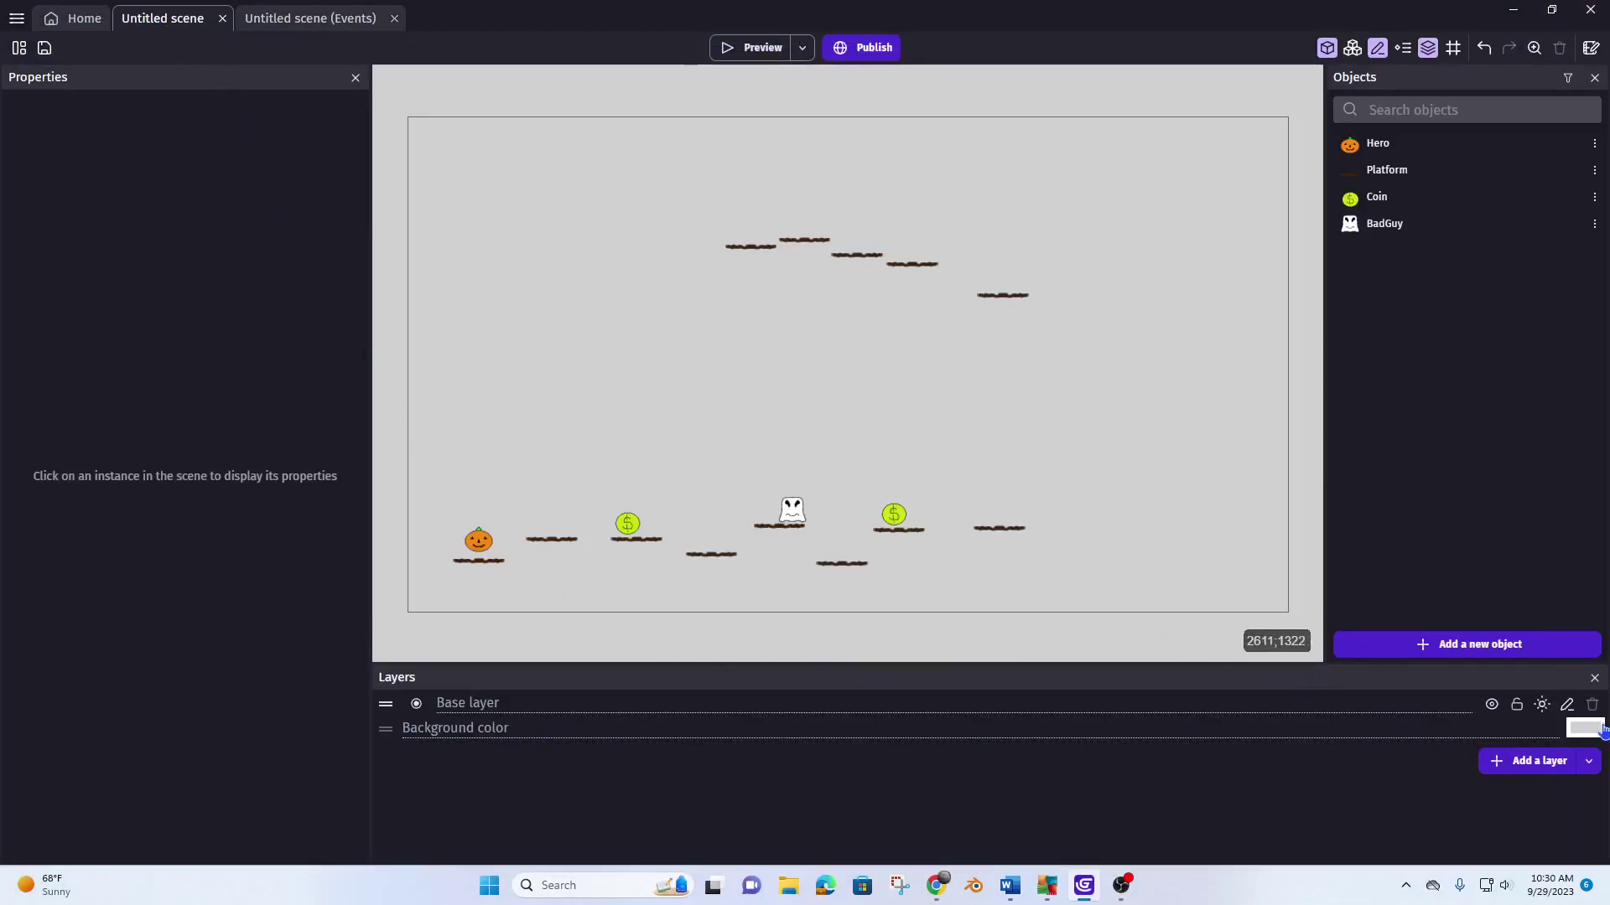
{"action": "left_click", "coordinate": [1586, 729]}
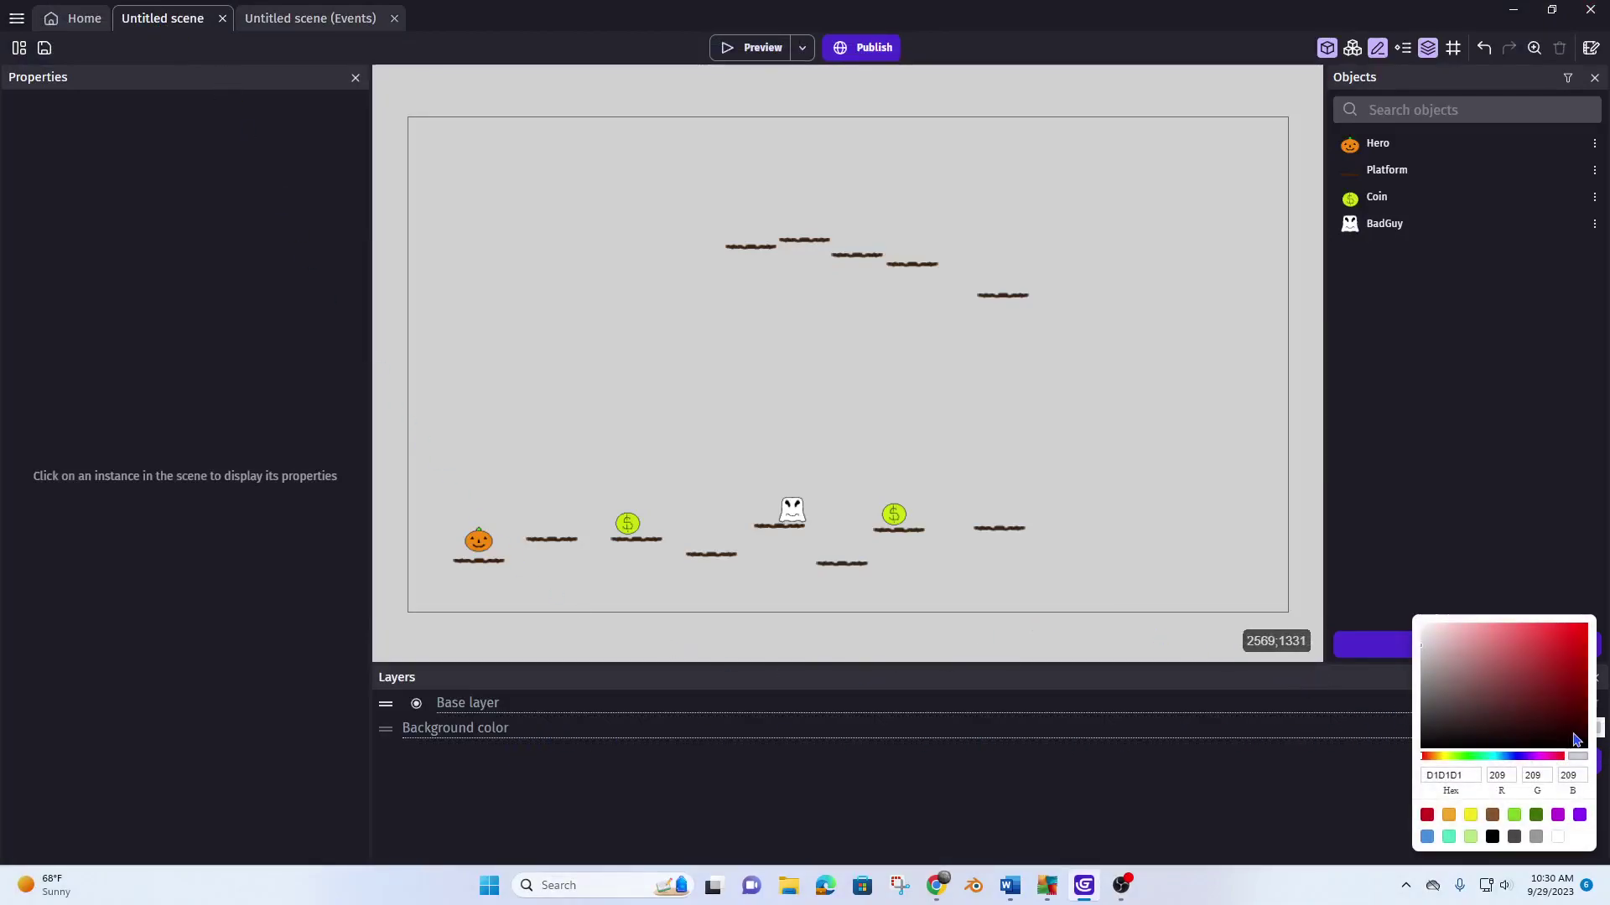
{"action": "left_click", "coordinate": [1477, 757]}
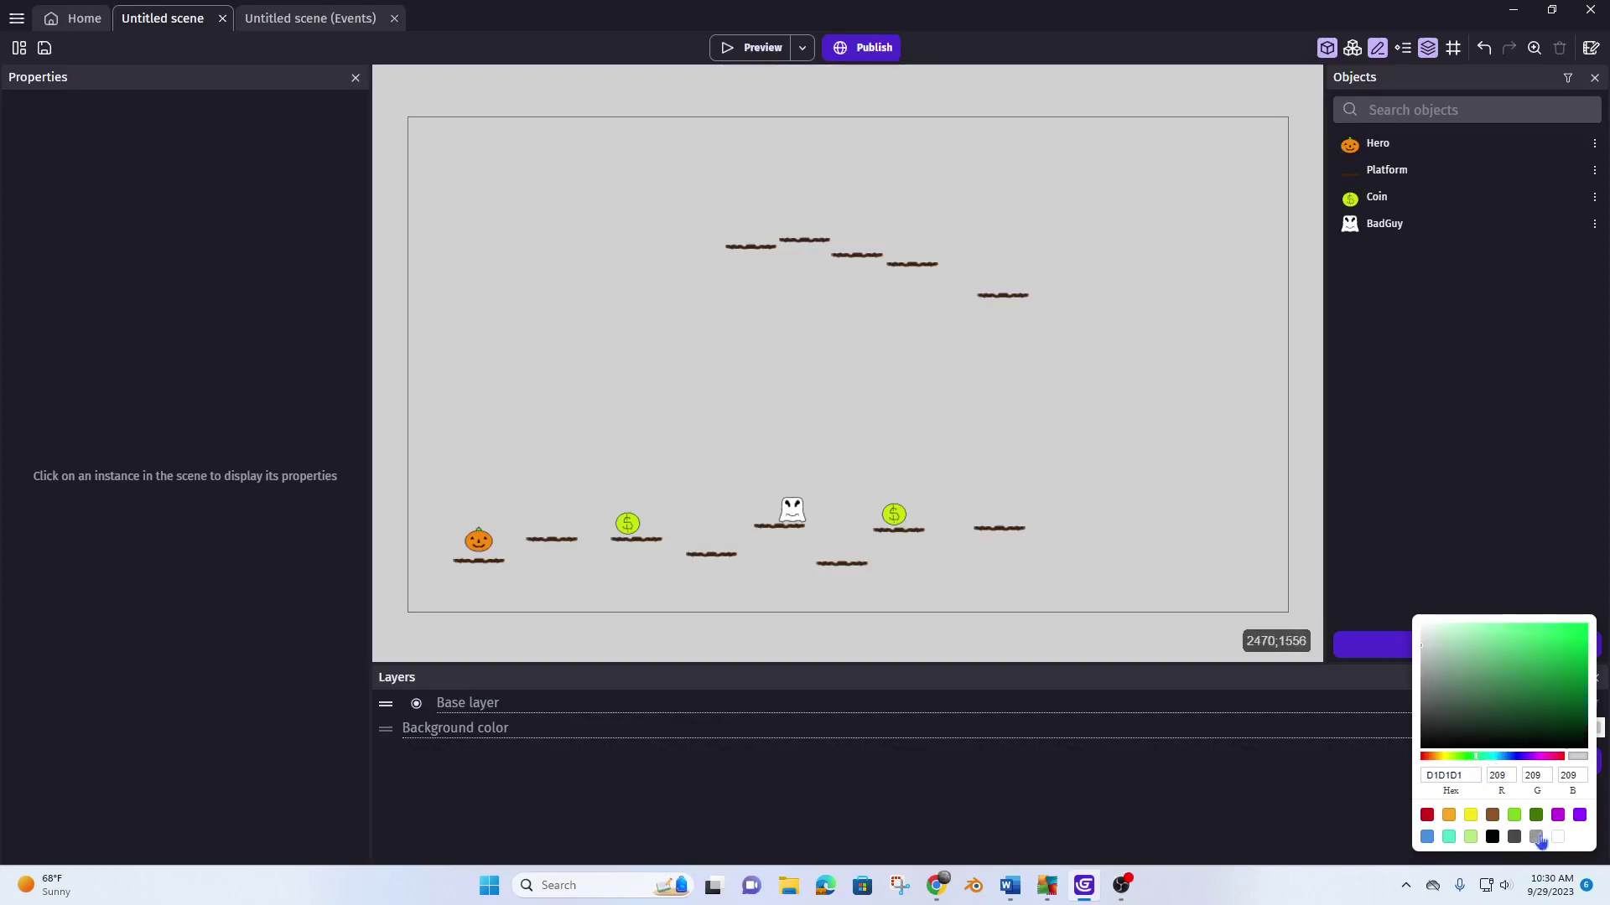
{"action": "left_click", "coordinate": [1537, 817]}
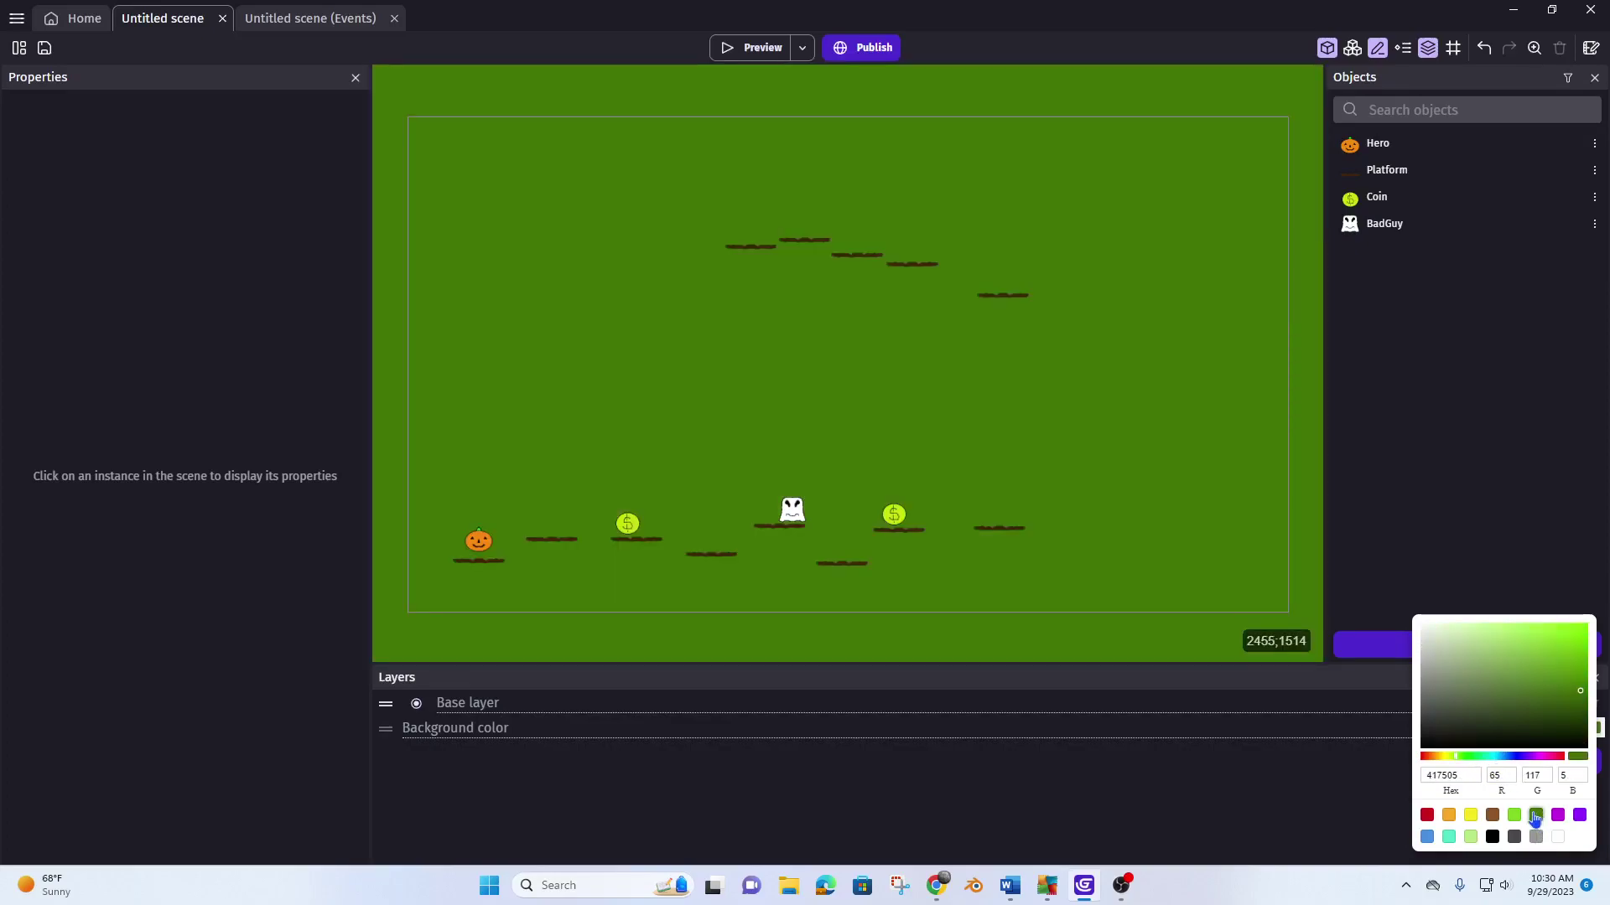